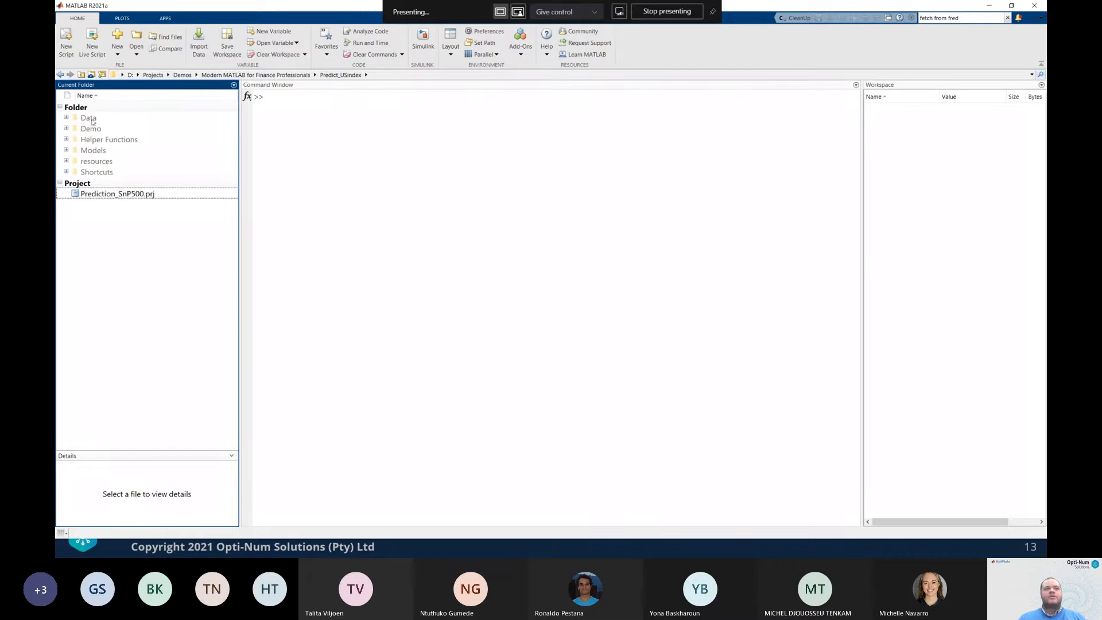
Look through the contents of the Data, Demo, Helper Functions, Models and Shortcuts folders in the current folder
click(66, 118)
click(66, 118)
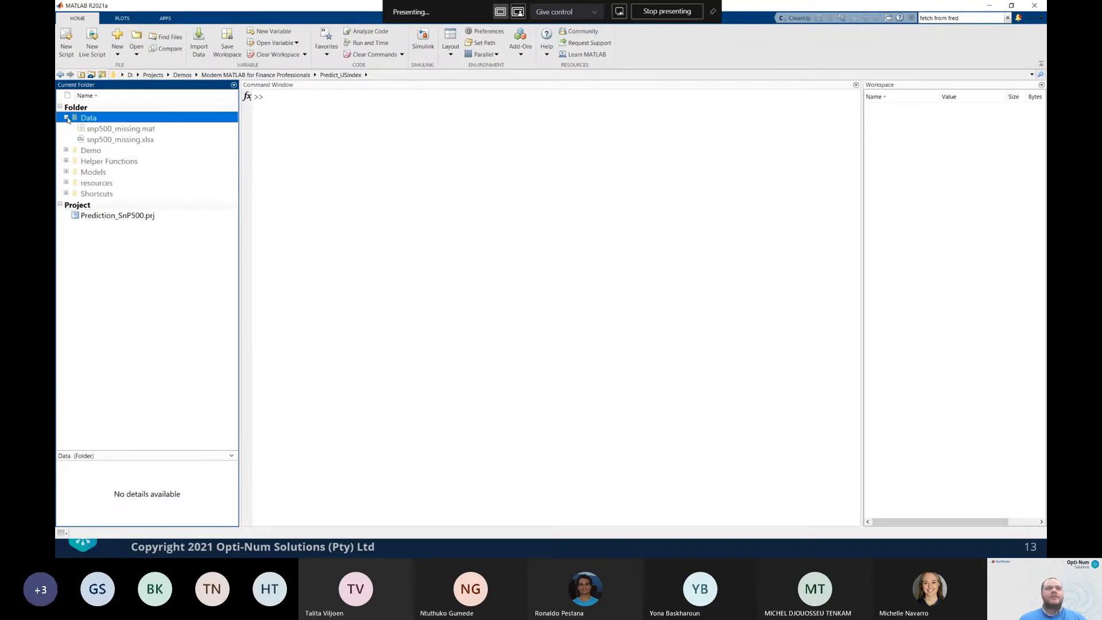
click(67, 117)
click(66, 129)
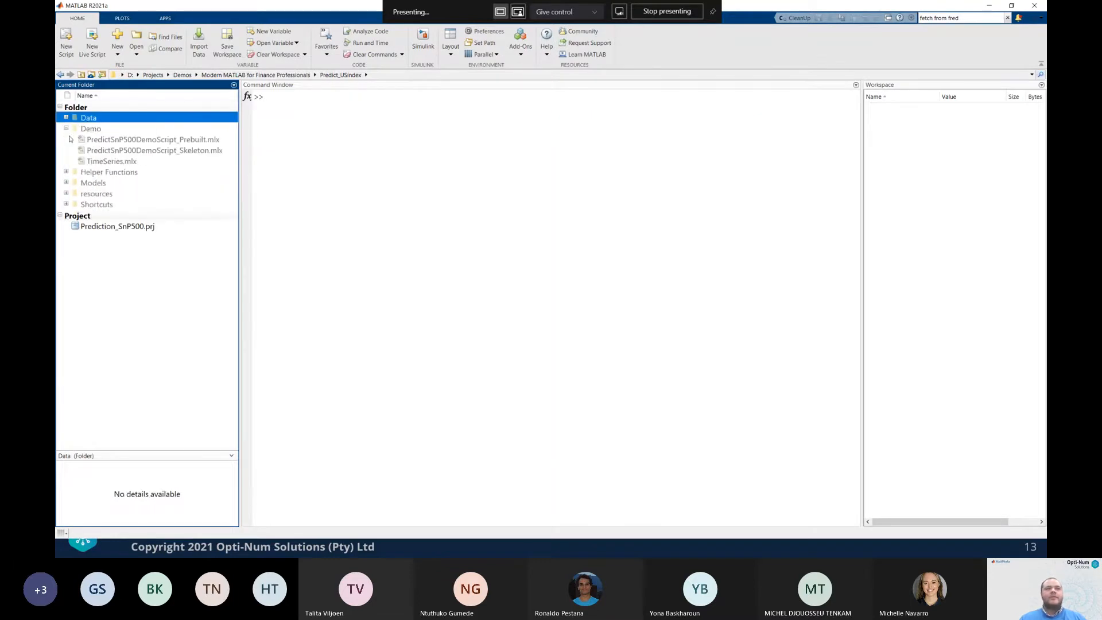
click(66, 172)
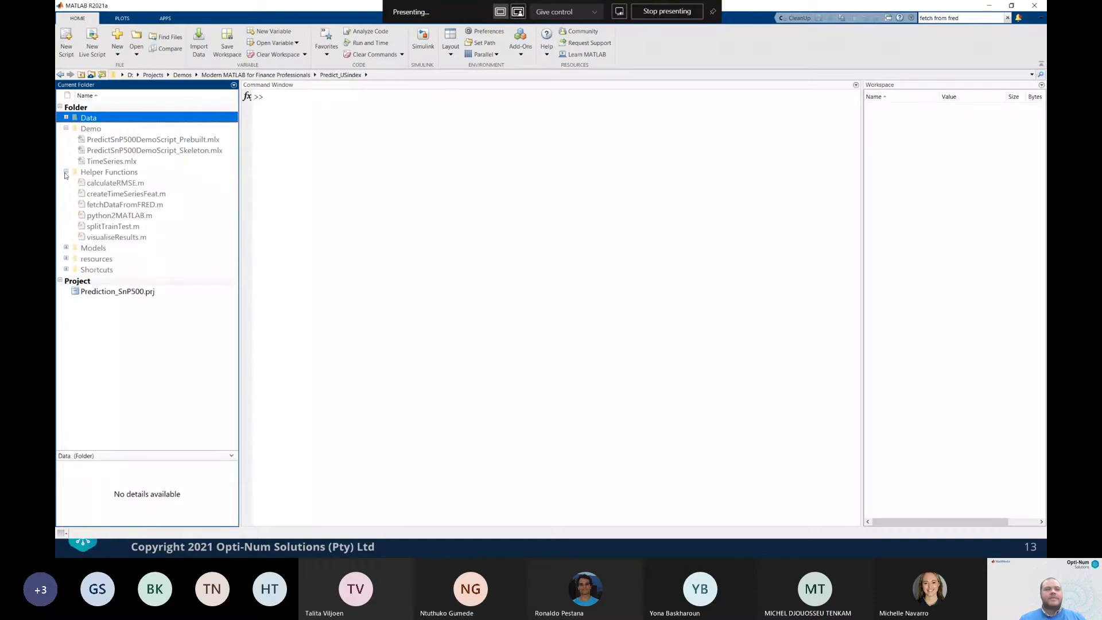
click(66, 248)
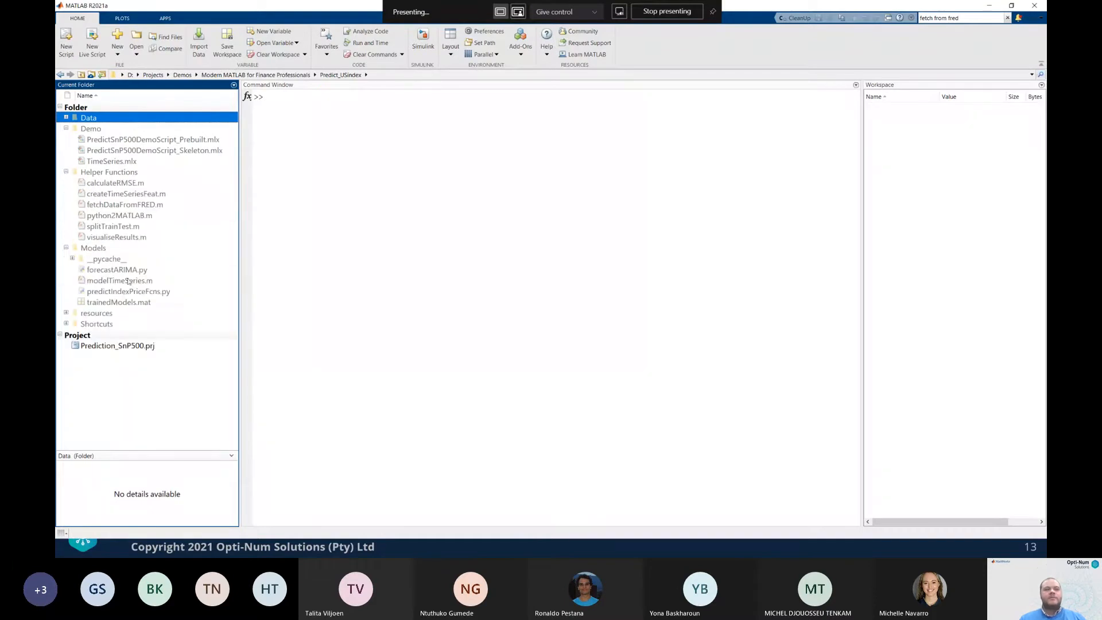
click(95, 292)
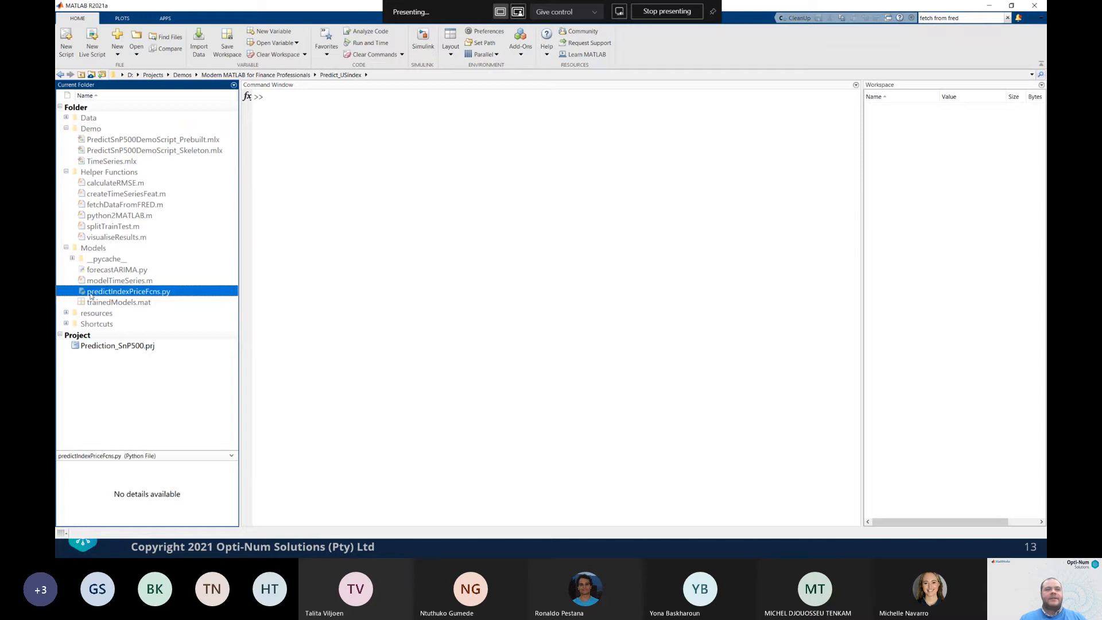
click(66, 324)
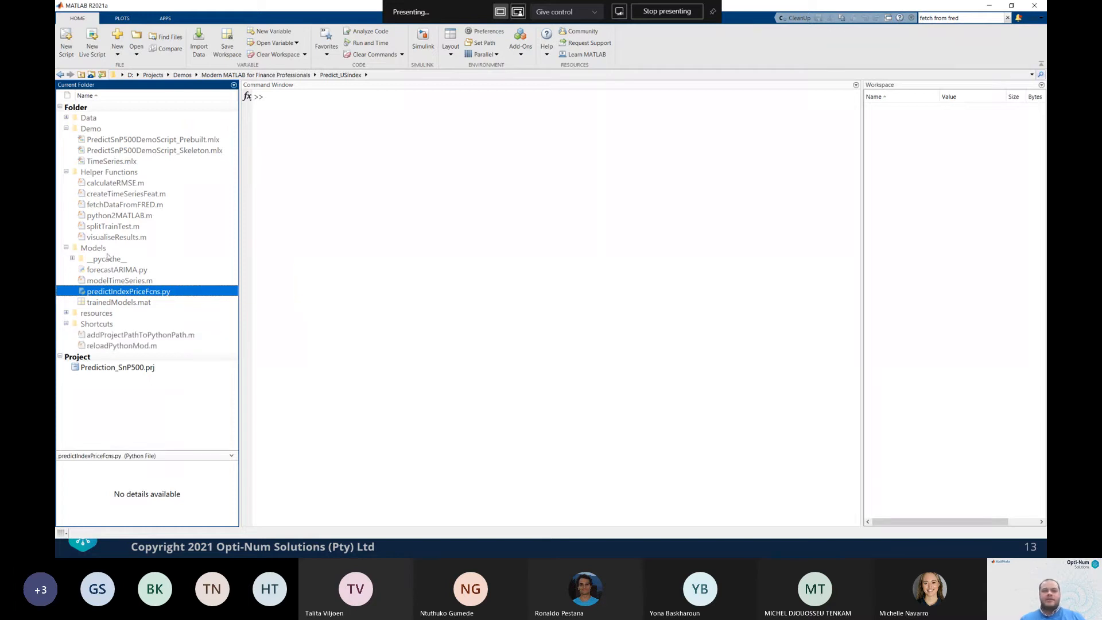
mouse_move(108, 256)
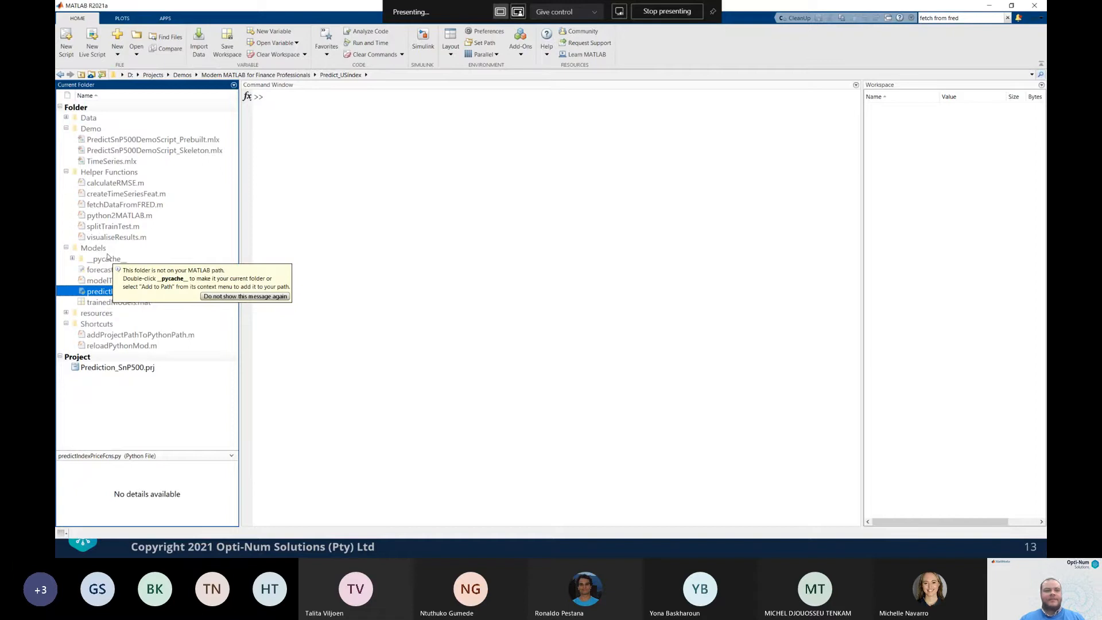
Open the Prediction_SnP500.prj project and its PredictSnP500DemoScript_Skeleton.mlx live script from the Demo folder
double_click(97, 368)
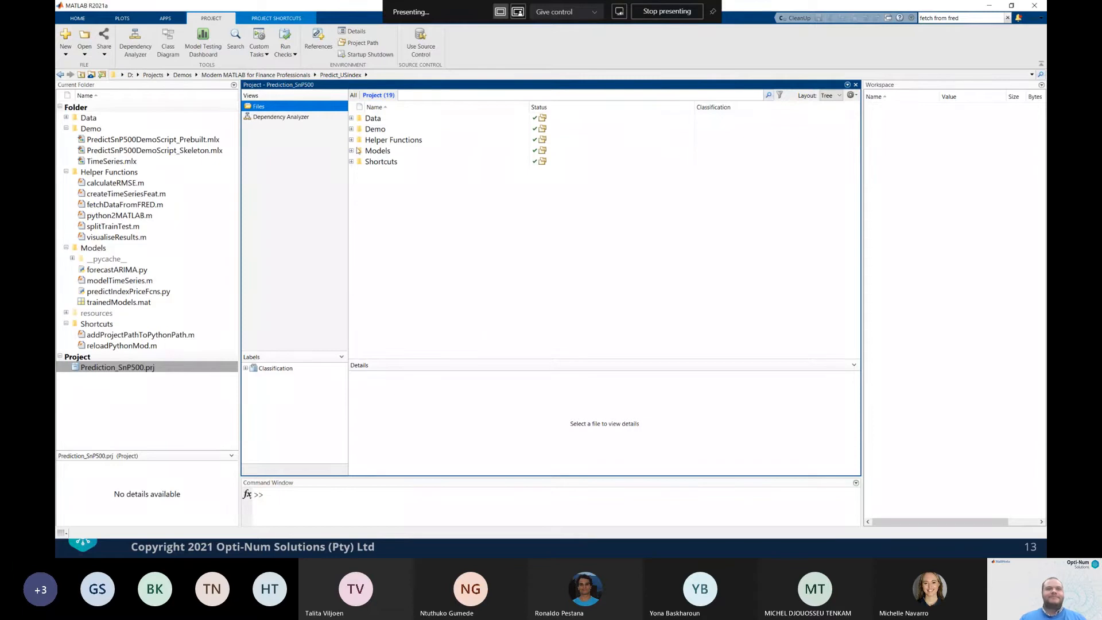
click(351, 129)
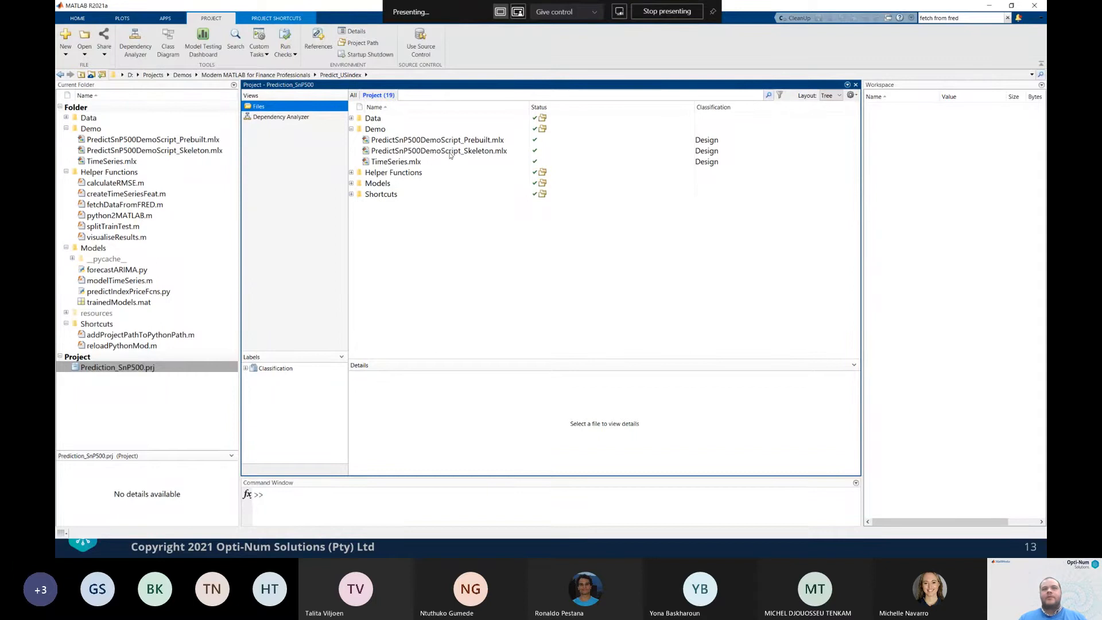
click(450, 151)
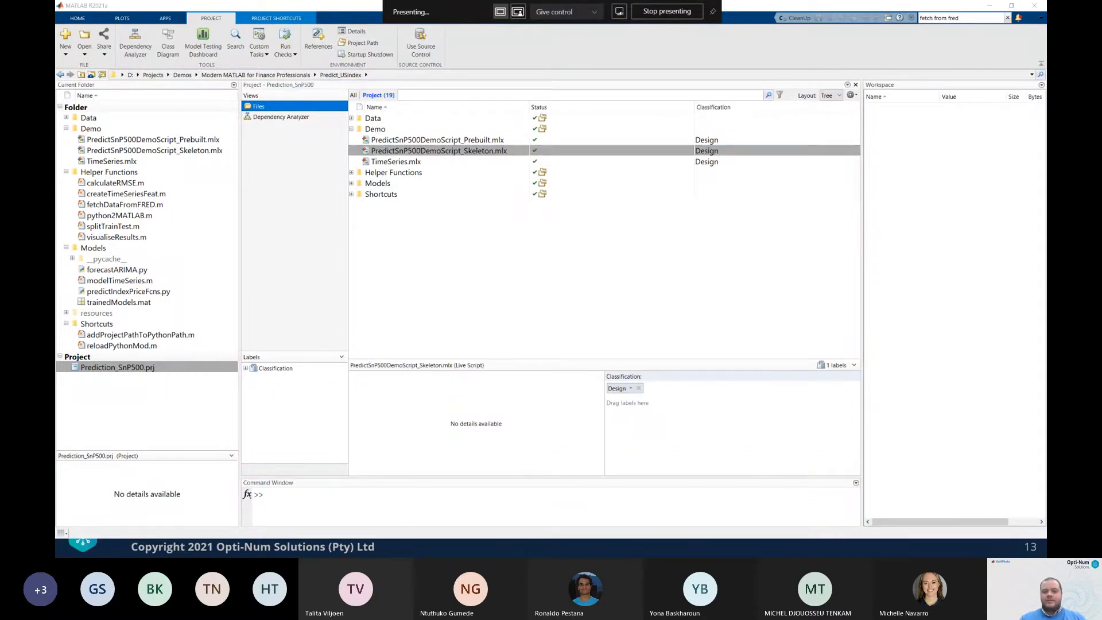
double_click(439, 151)
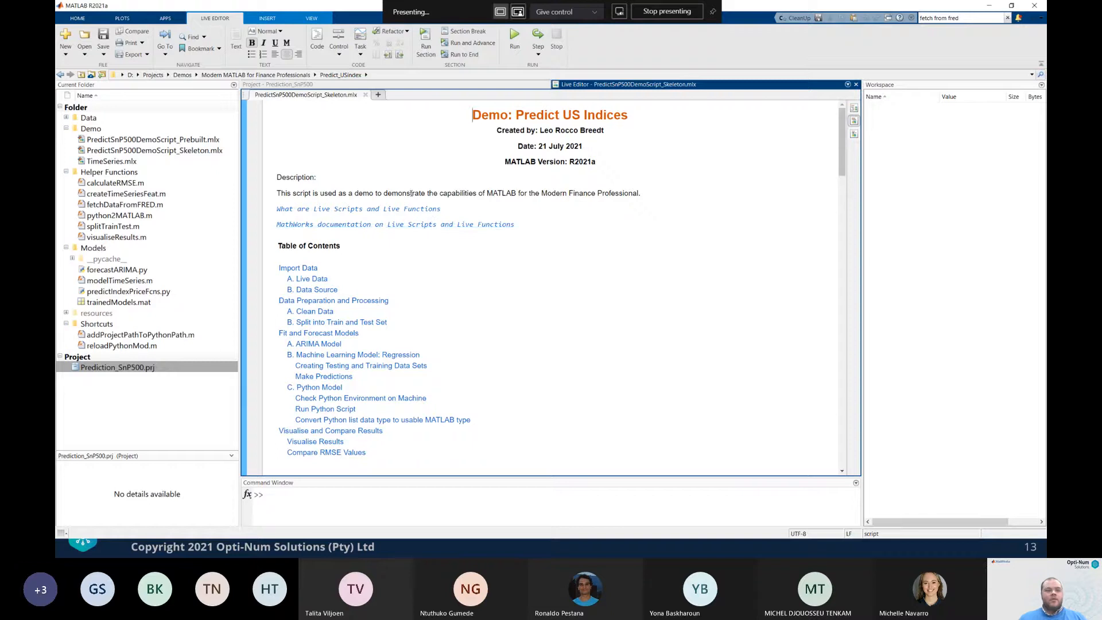
Examine the live script's title, table of contents and Import Data section, plus the insertable elements and live tasks on offer
scroll(413, 197, up, 1)
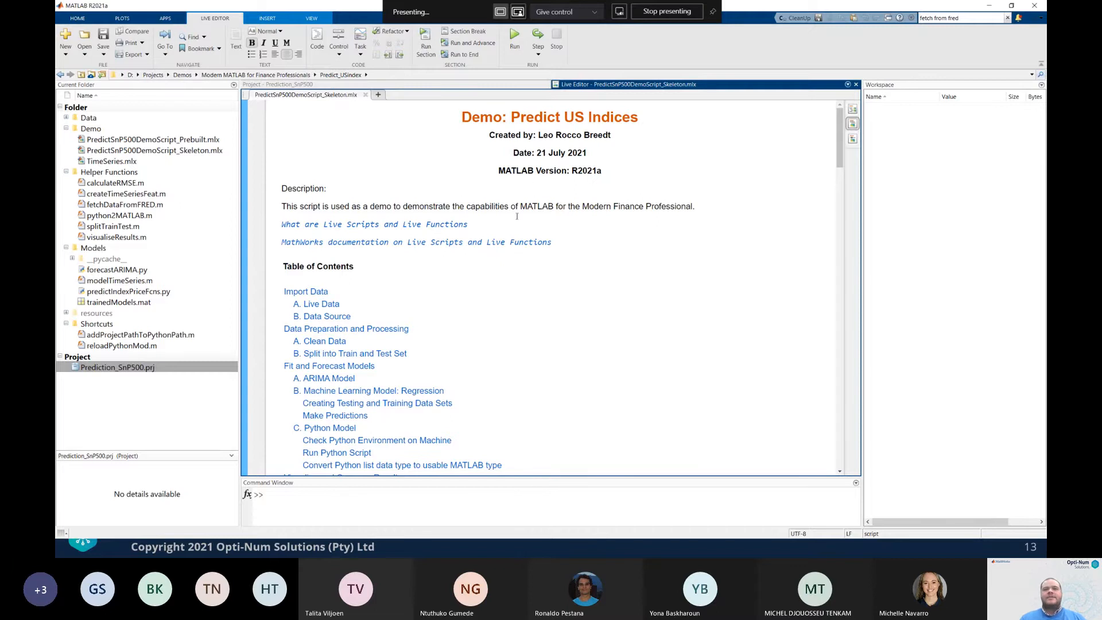
scroll(516, 217, down, 15)
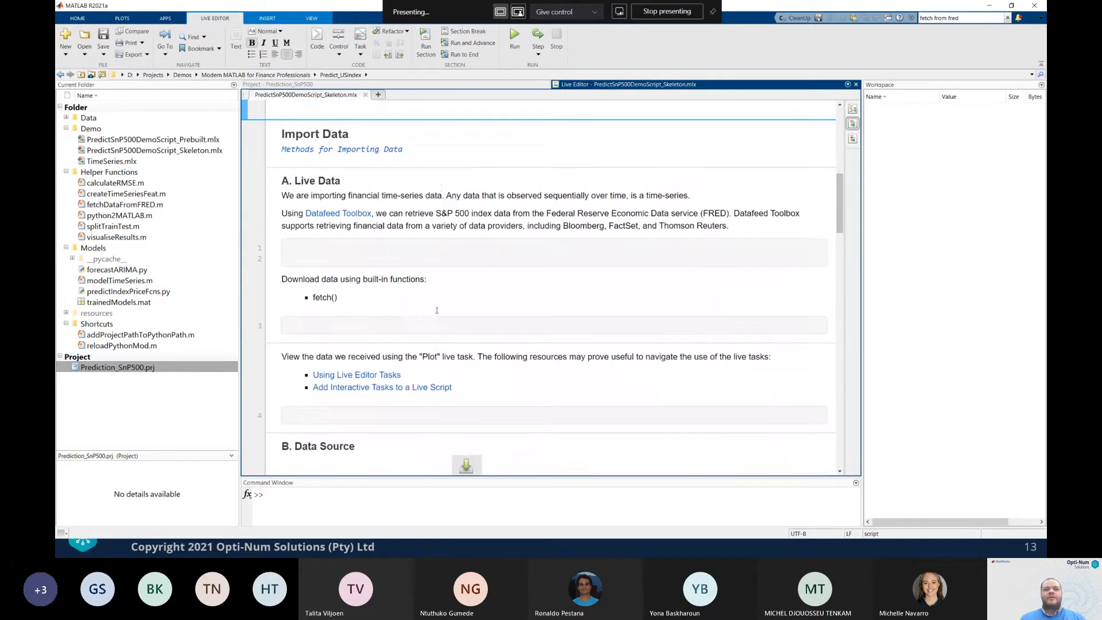
scroll(436, 310, up, 15)
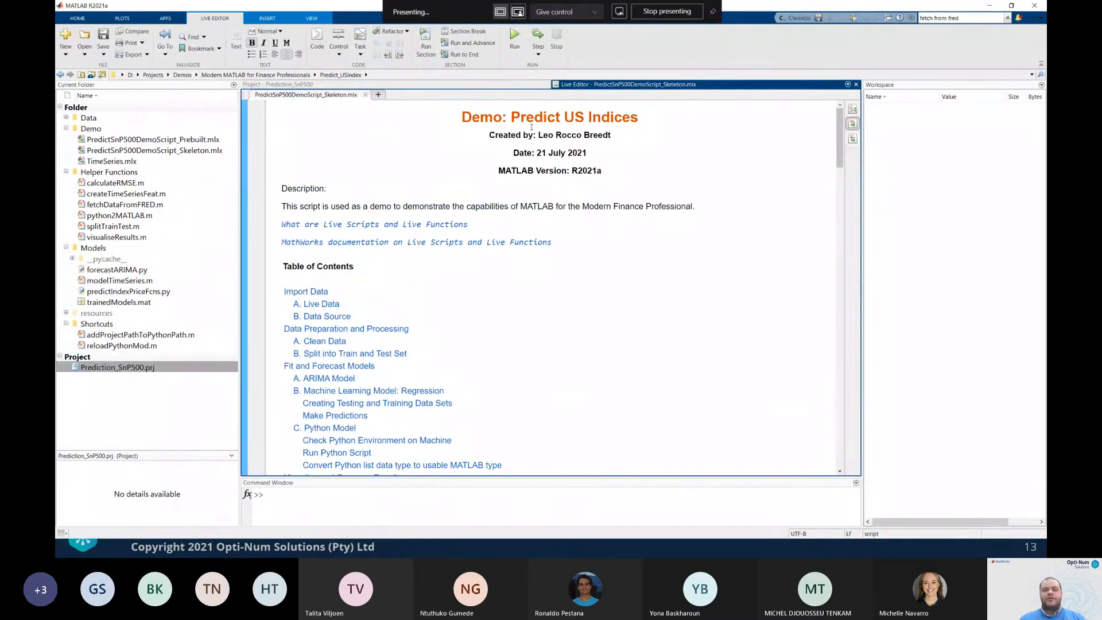
click(365, 206)
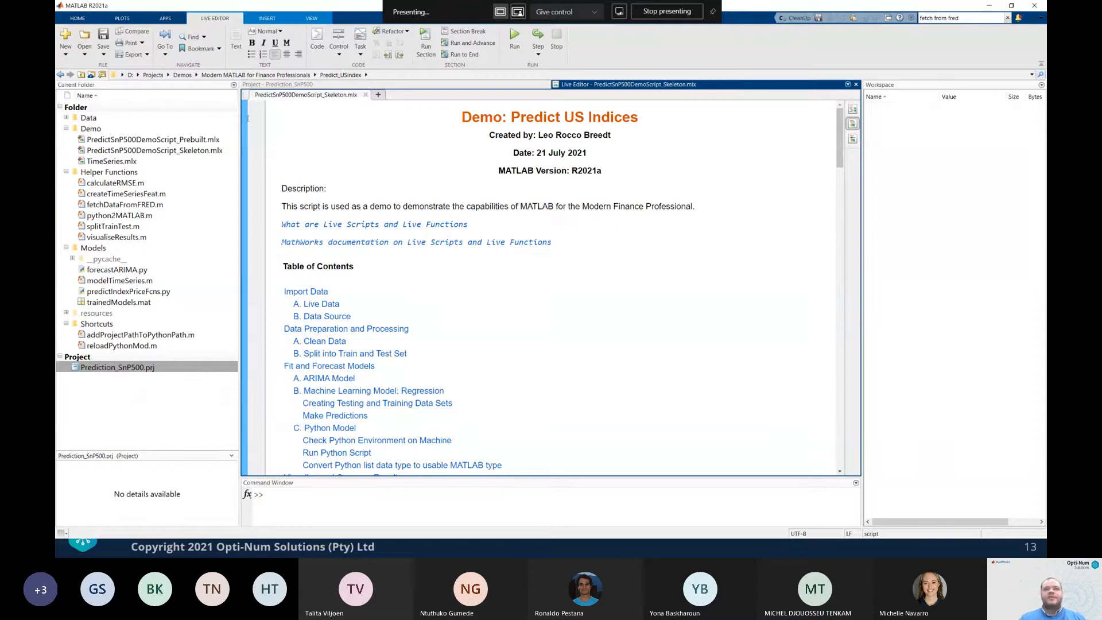
click(267, 18)
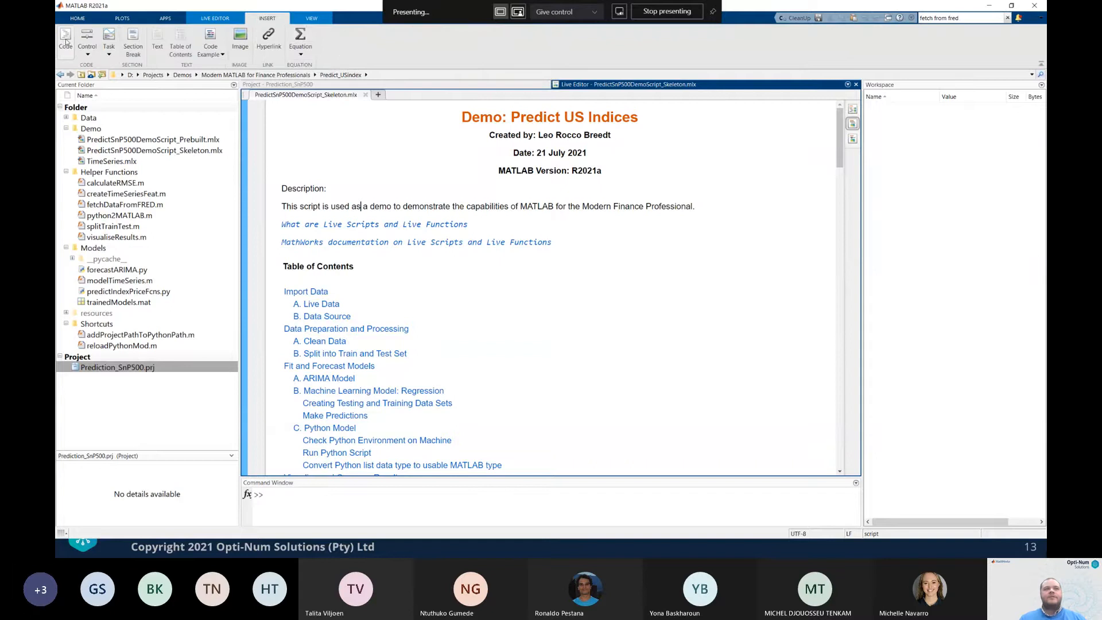
click(107, 53)
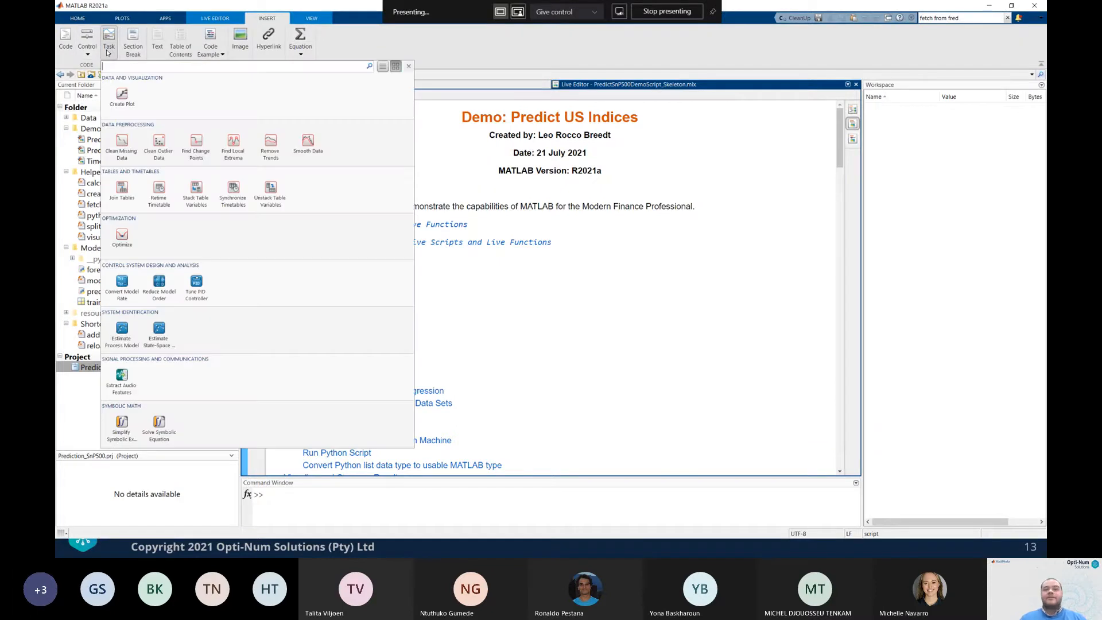
click(107, 52)
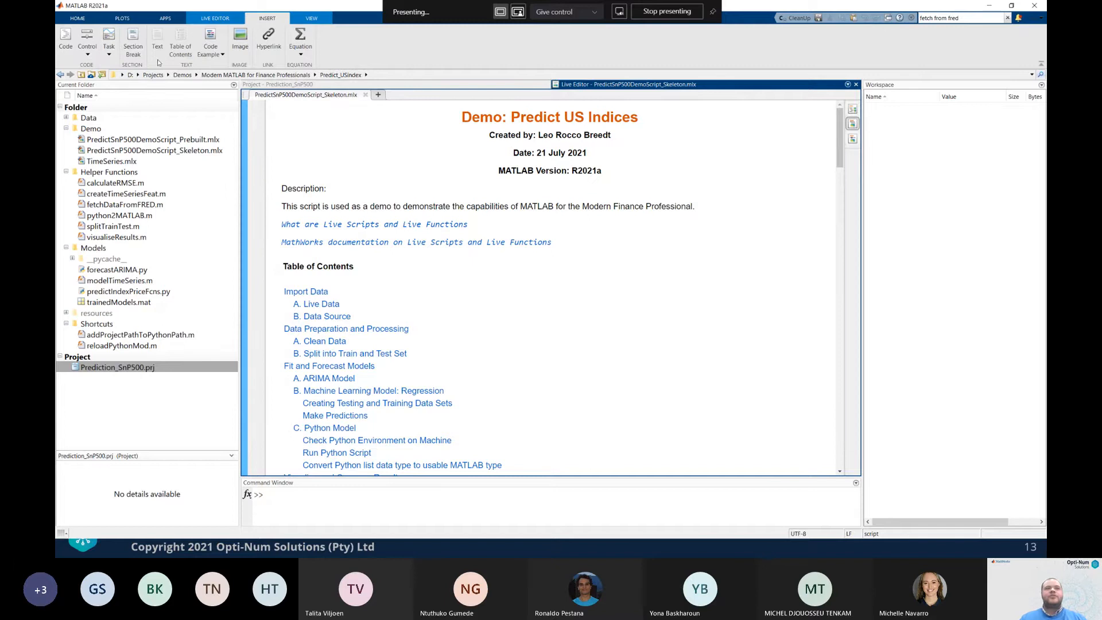
scroll(373, 259, down, 6)
click(406, 326)
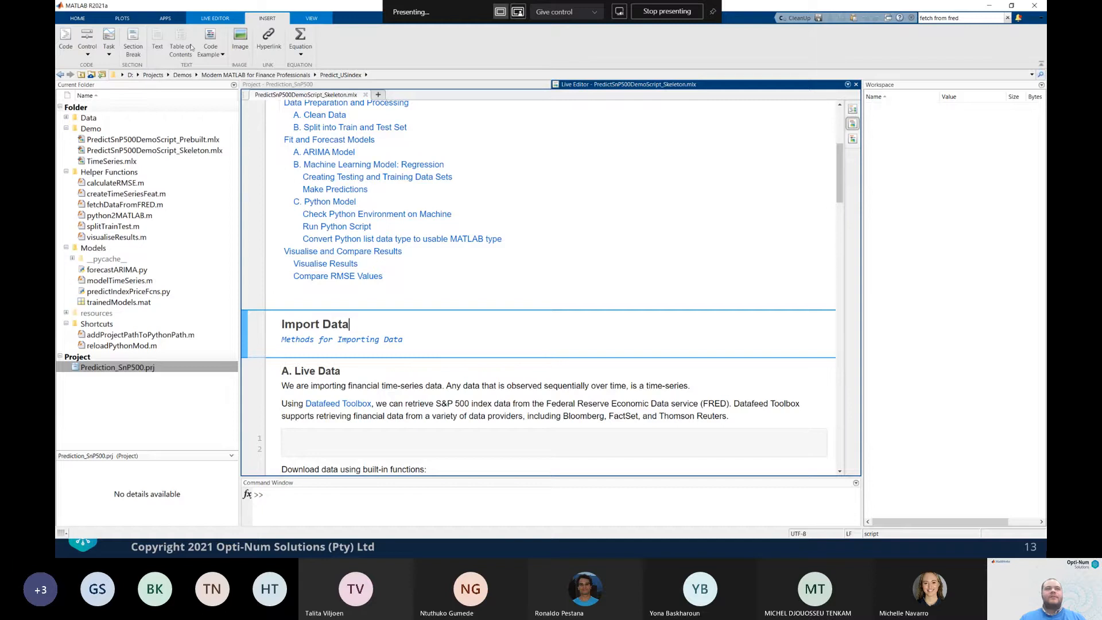
scroll(300, 142, up, 5)
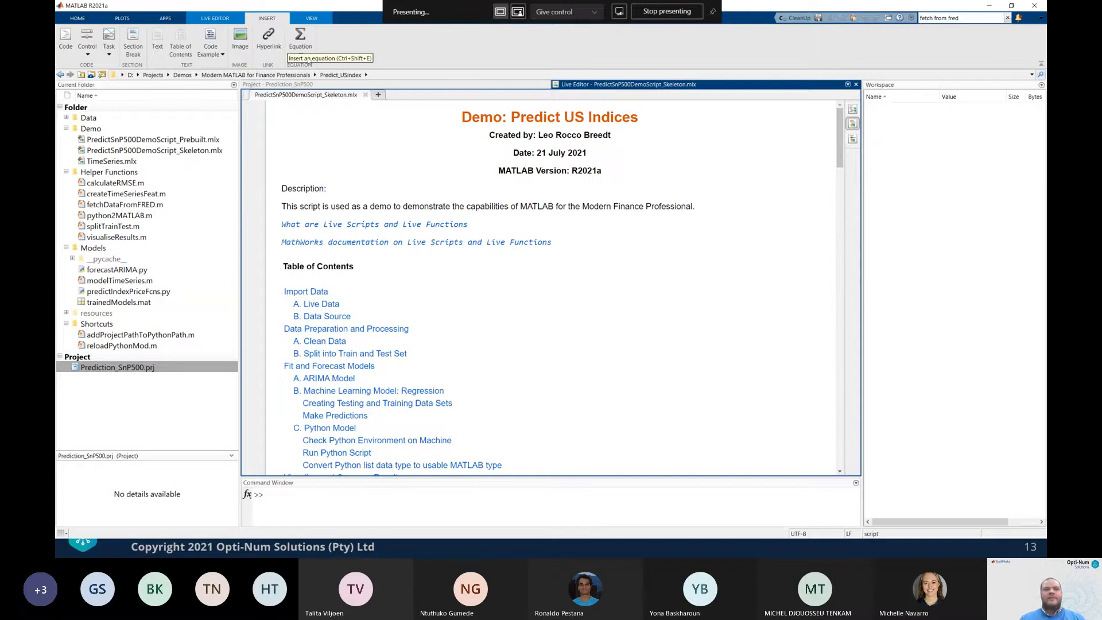
click(228, 22)
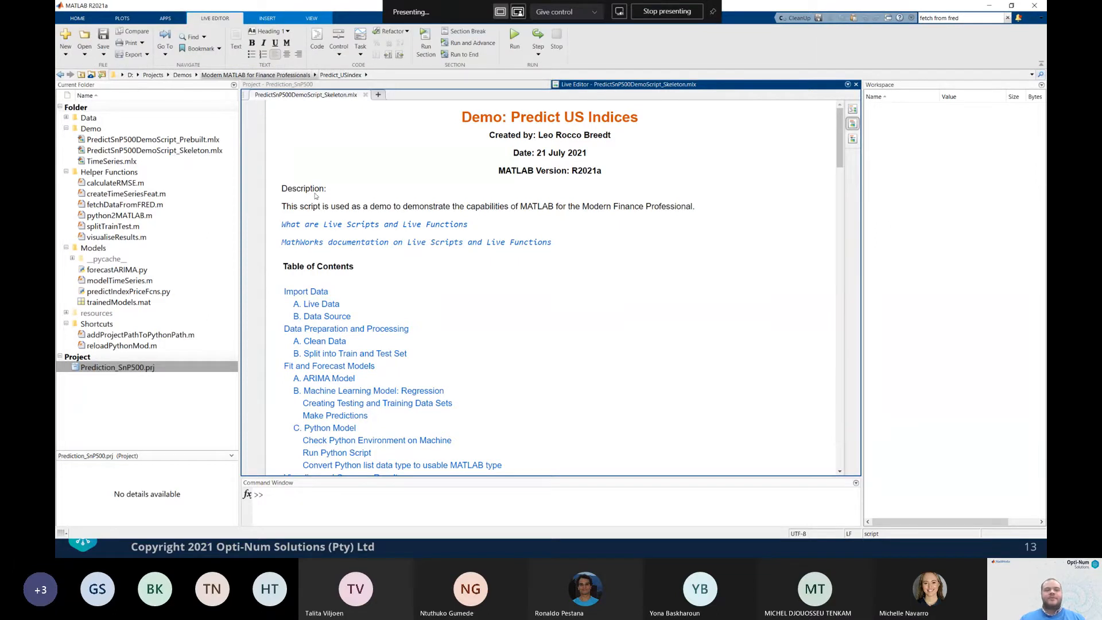
Start a fetch() call in the empty code block below the built-in functions note in the Live Data section
scroll(274, 152, down, 5)
scroll(274, 152, down, 5)
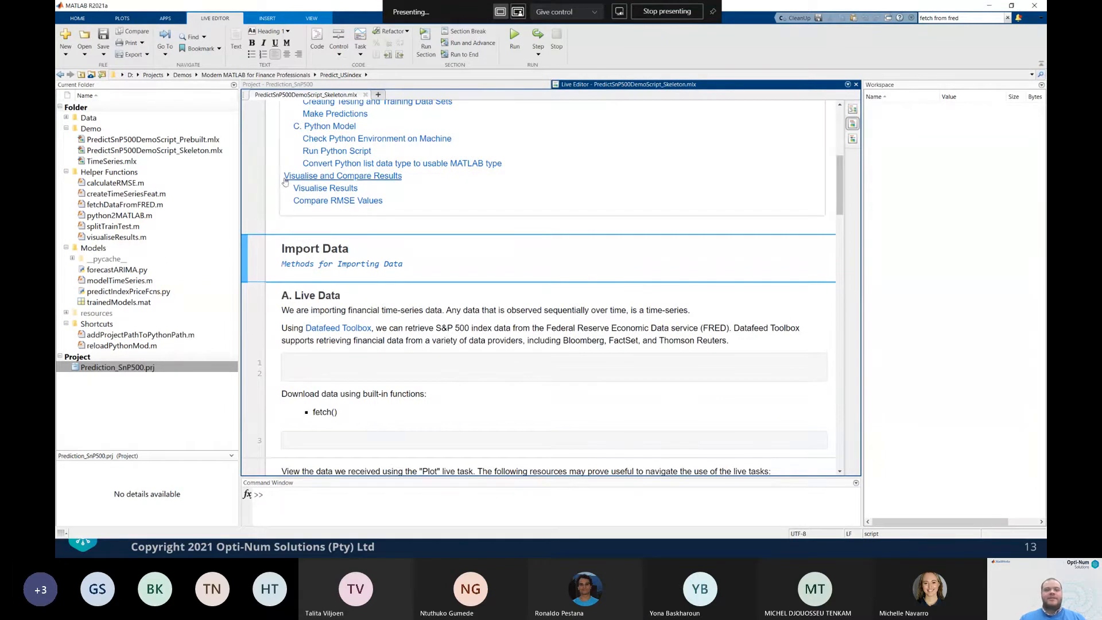
scroll(278, 195, down, 3)
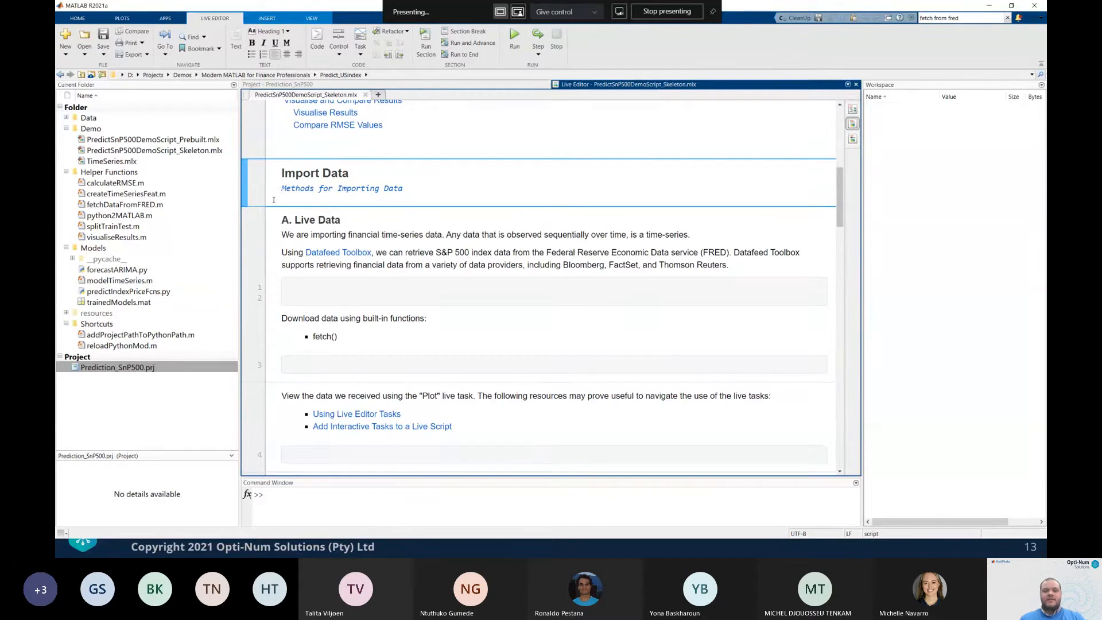
scroll(268, 200, down, 3)
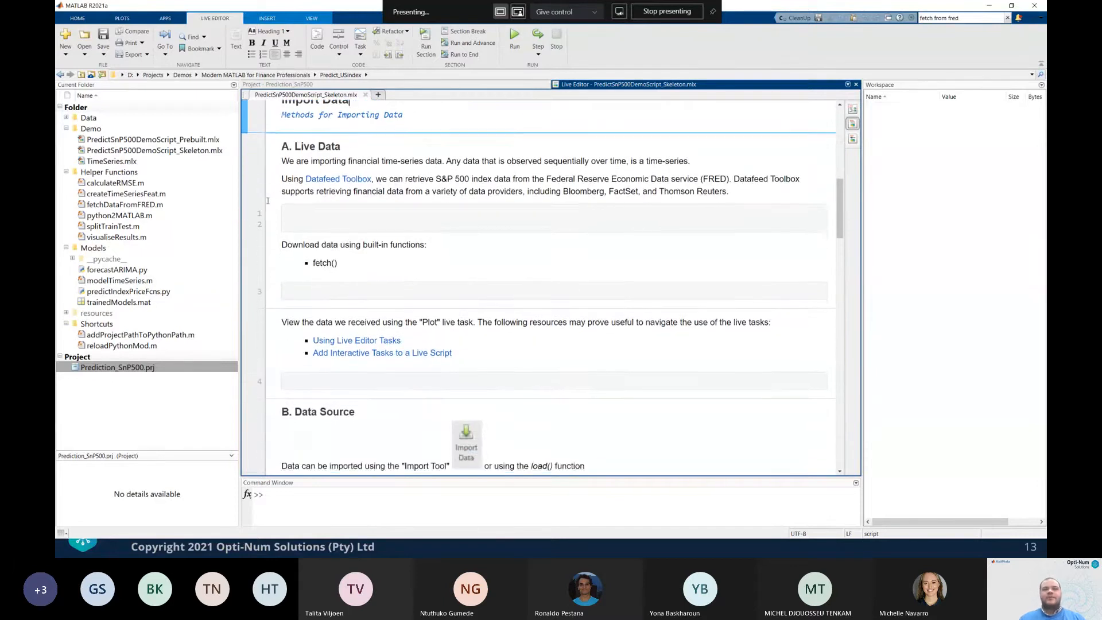
scroll(267, 201, up, 3)
click(329, 284)
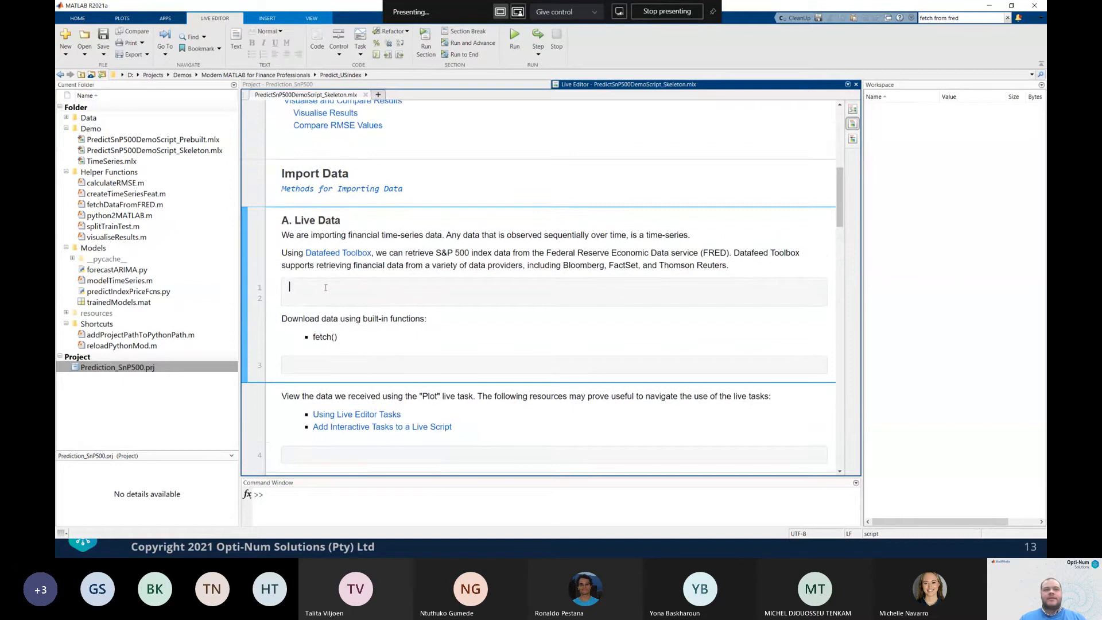
click(318, 368)
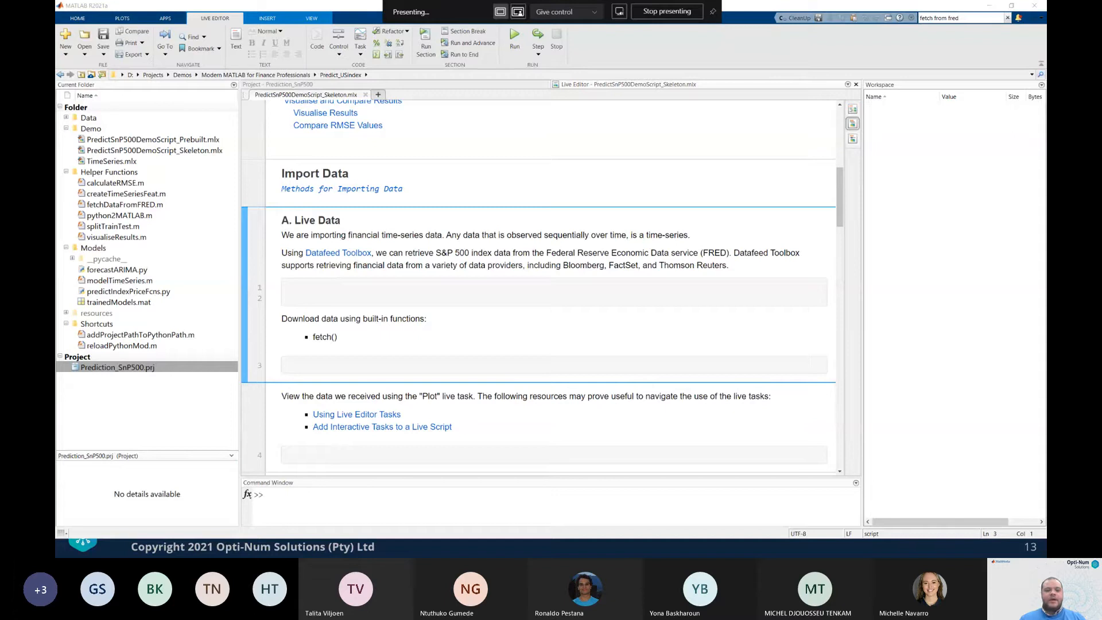
click(367, 367)
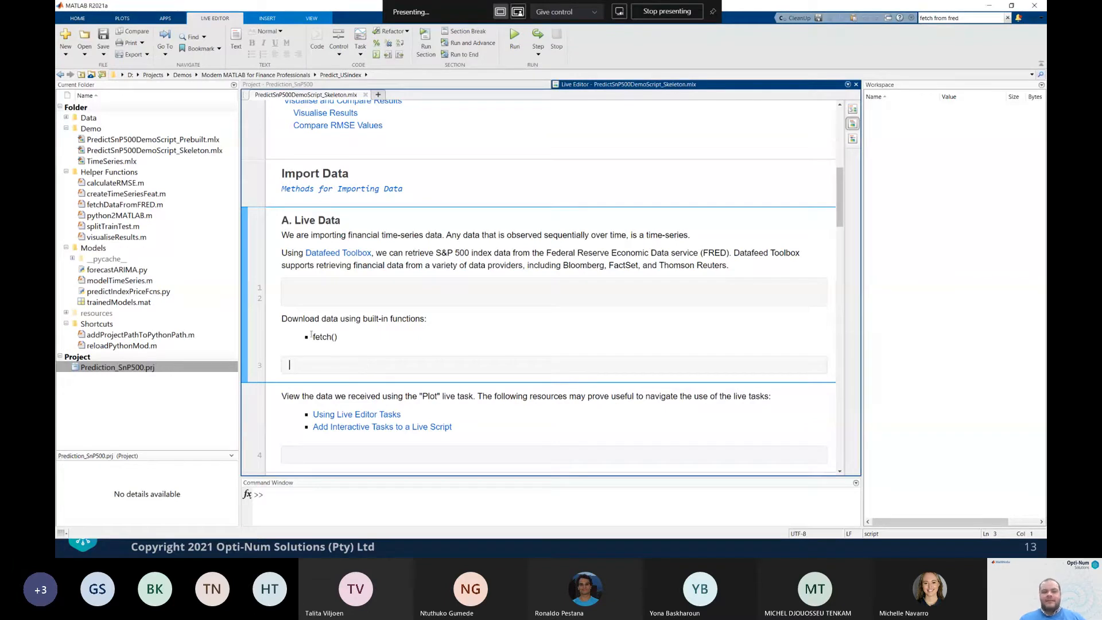
text(fe)
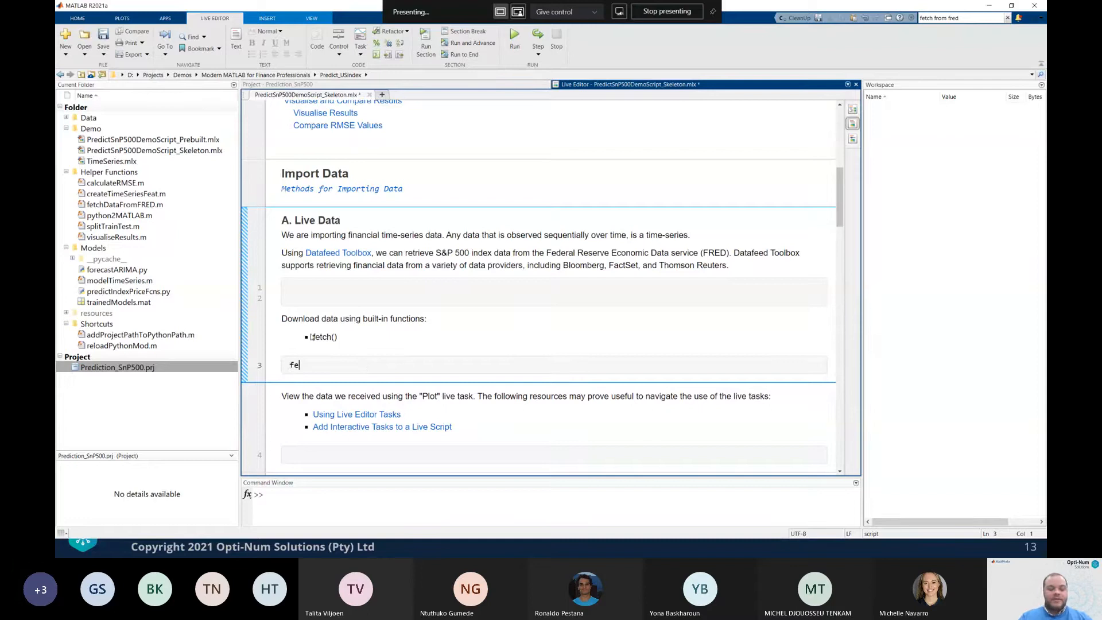
text(tch()
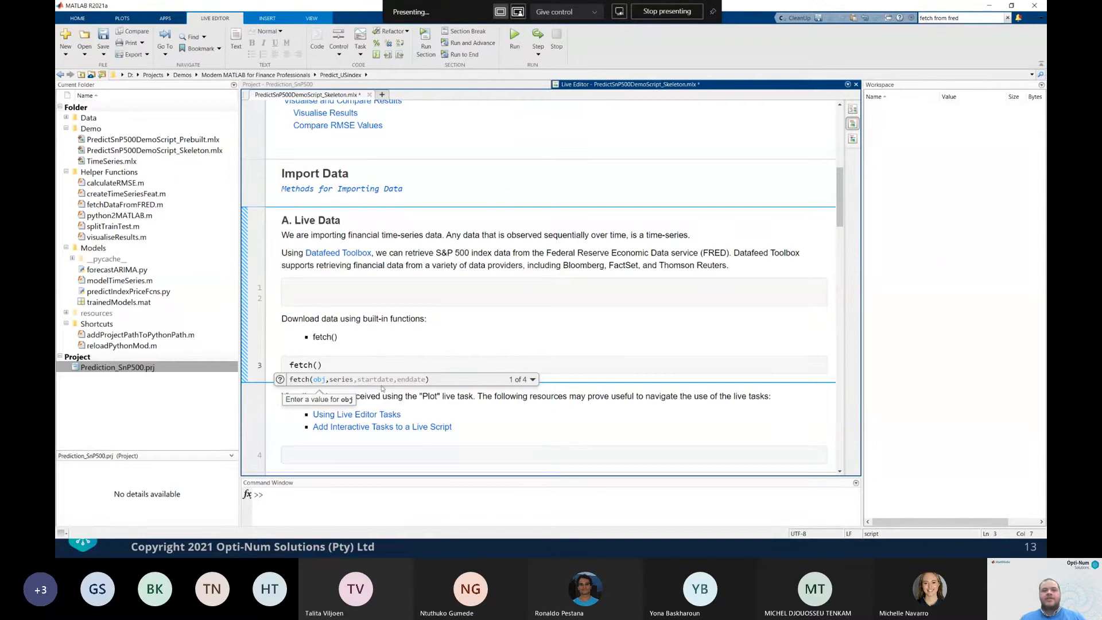
Fill the fetch() call with the arguments conn, series, fromDate and toDate, checking its available syntaxes
click(533, 379)
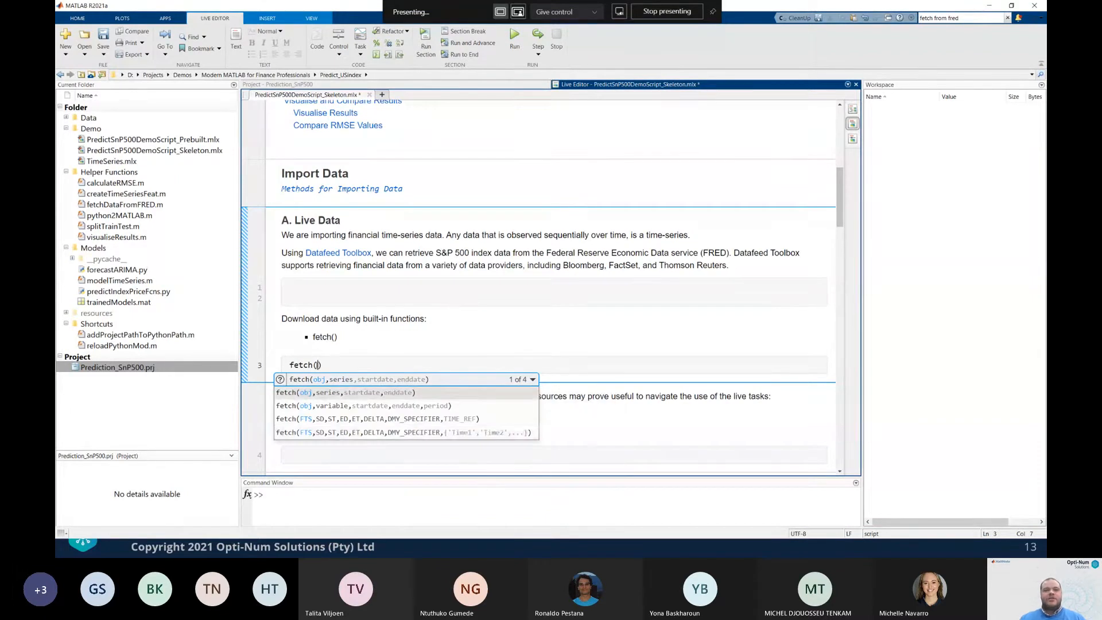
click(316, 365)
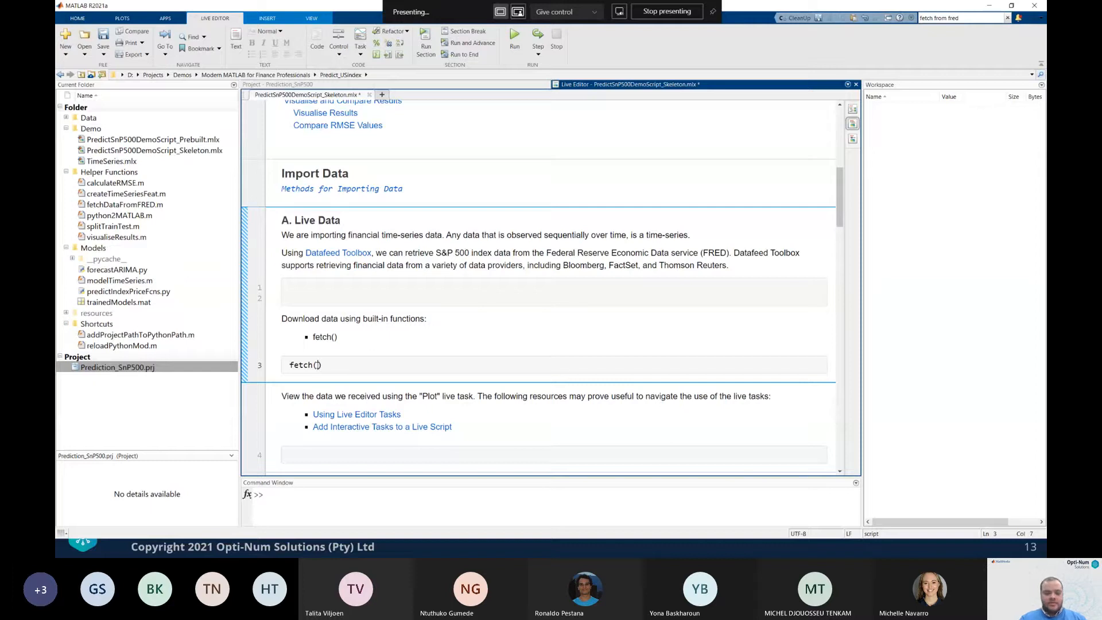
text(conn)
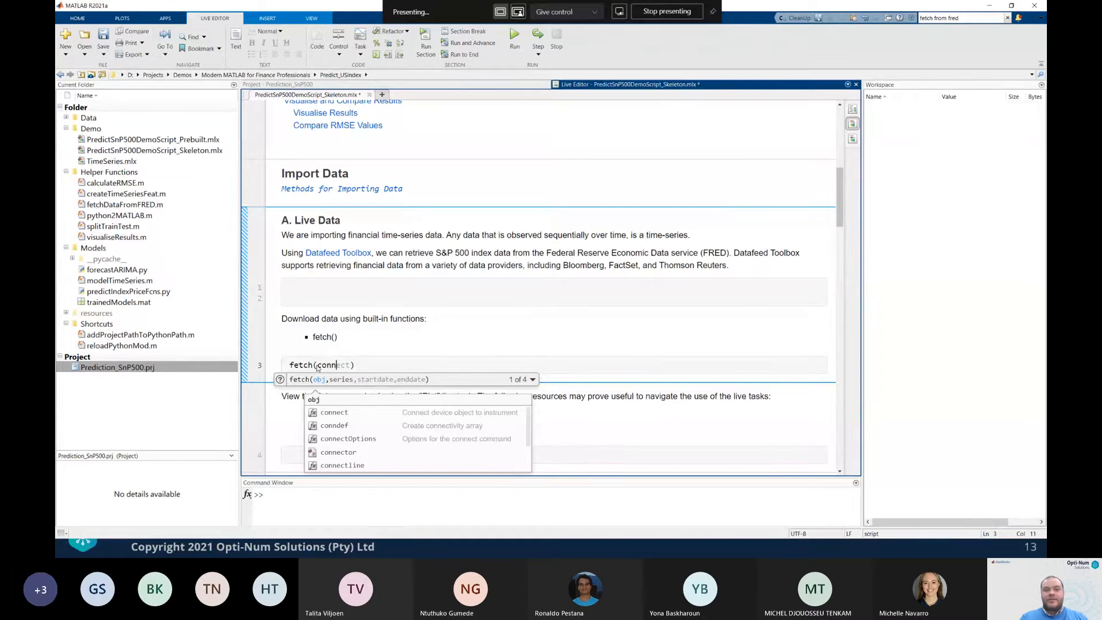
text(,)
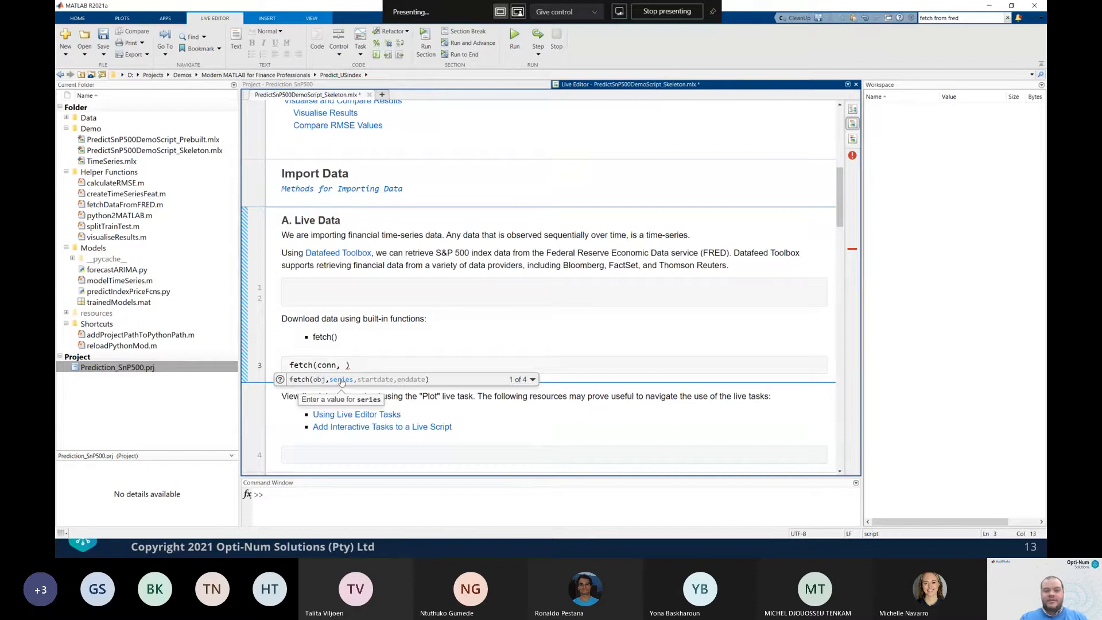
text(series)
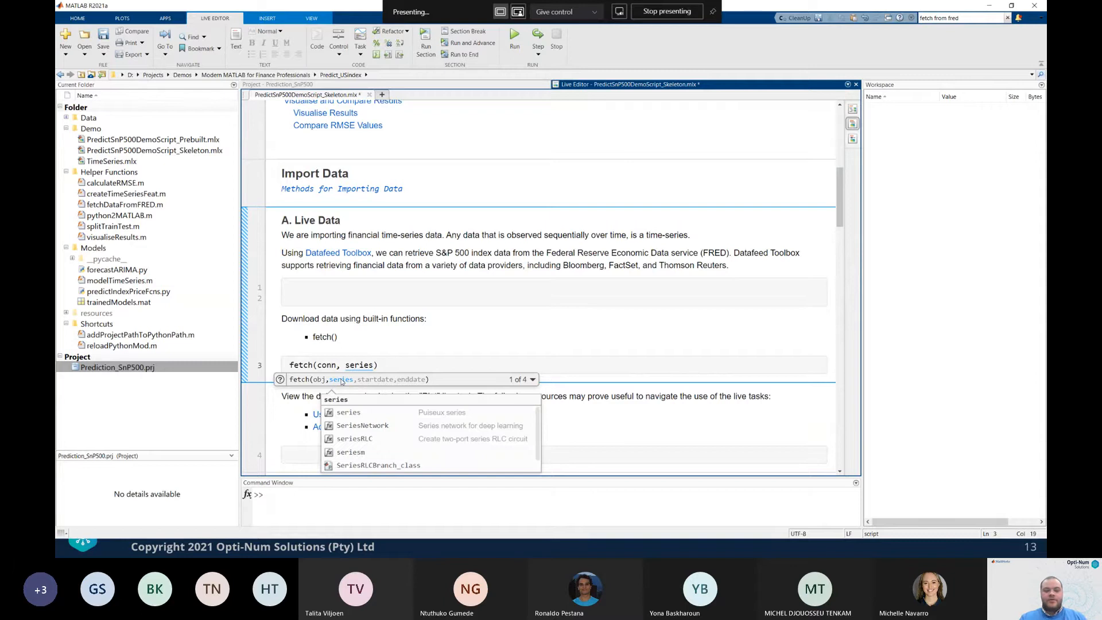
text(, )
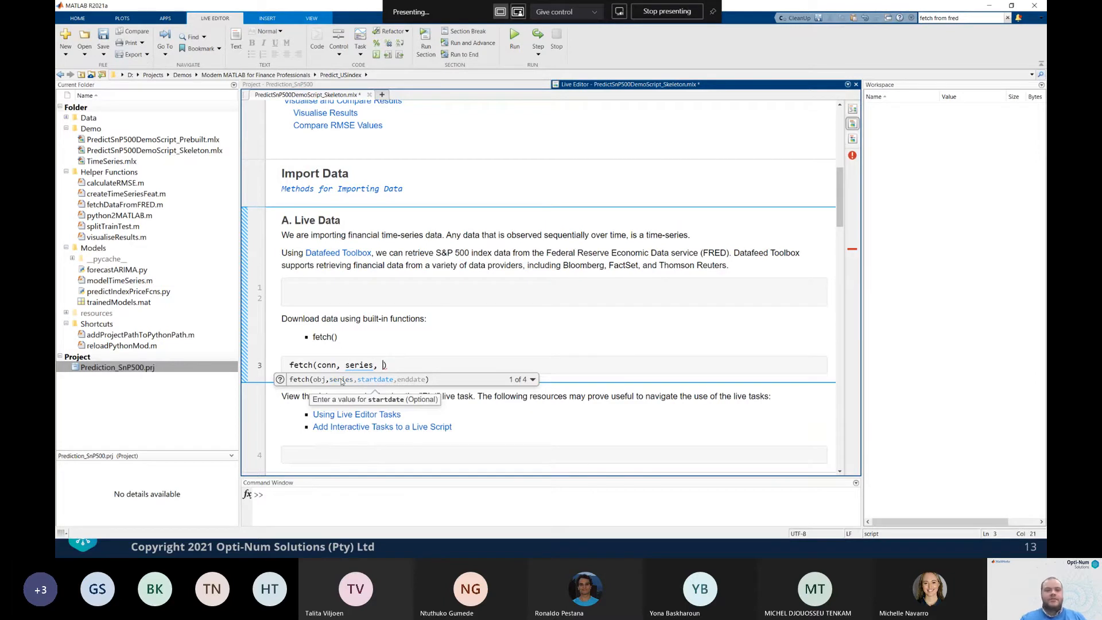
text(fromD)
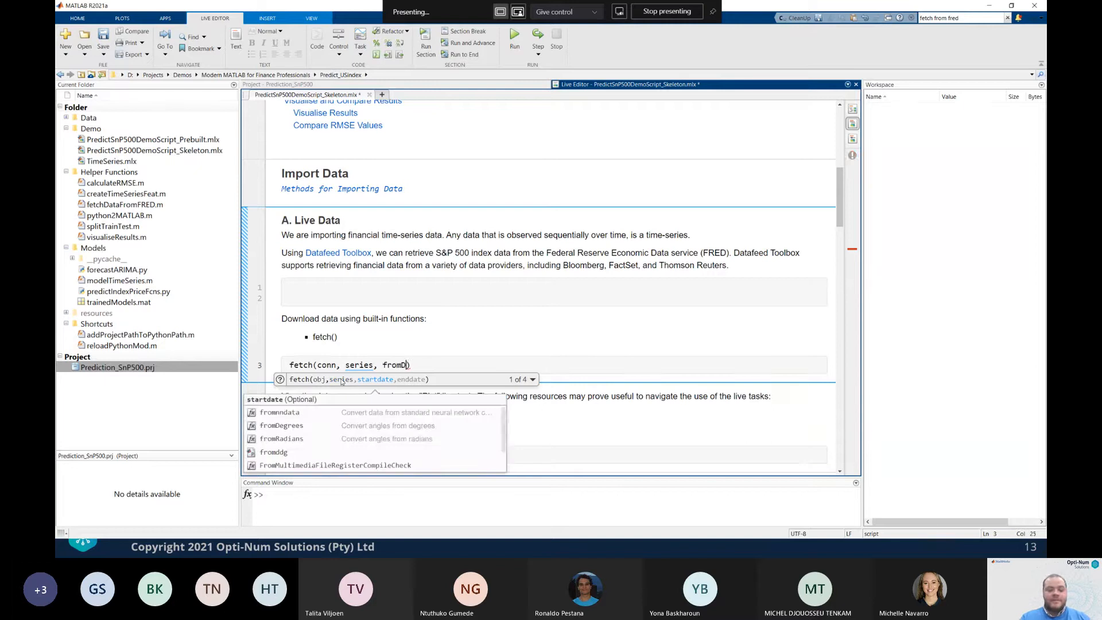
text(ate)
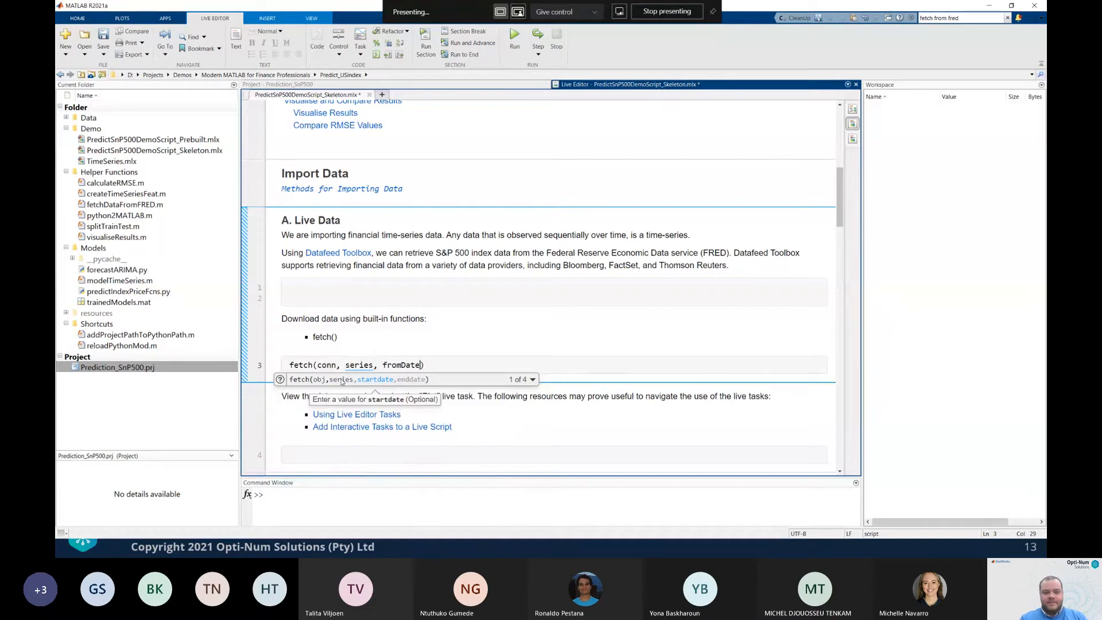
text(, to)
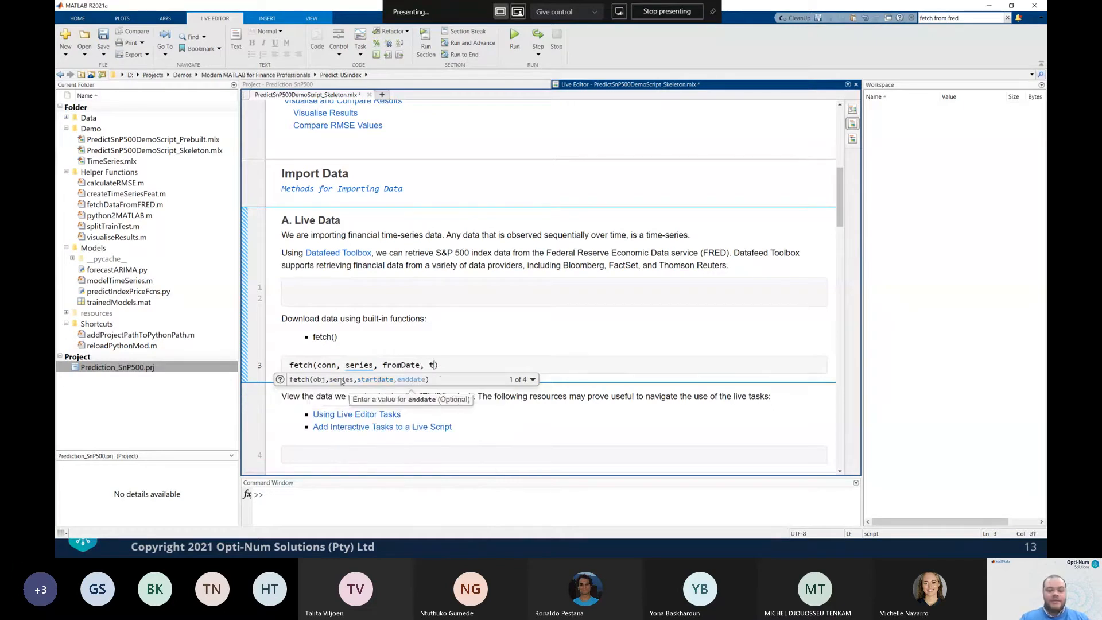
text(Date)
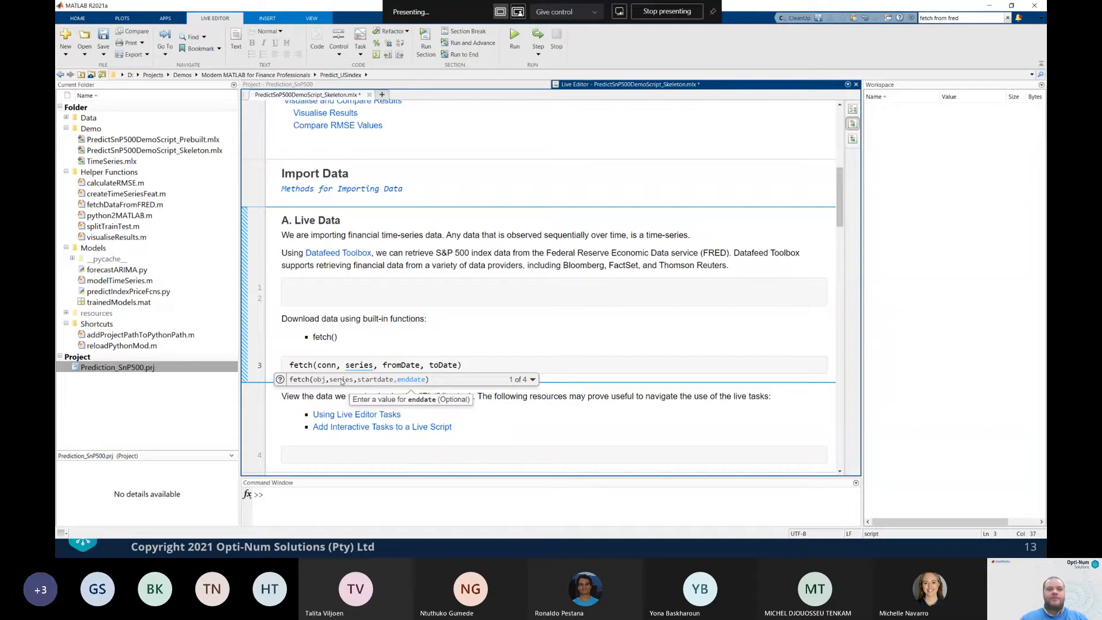
Assign the result of the fetch() call to a variable named indexData
click(289, 366)
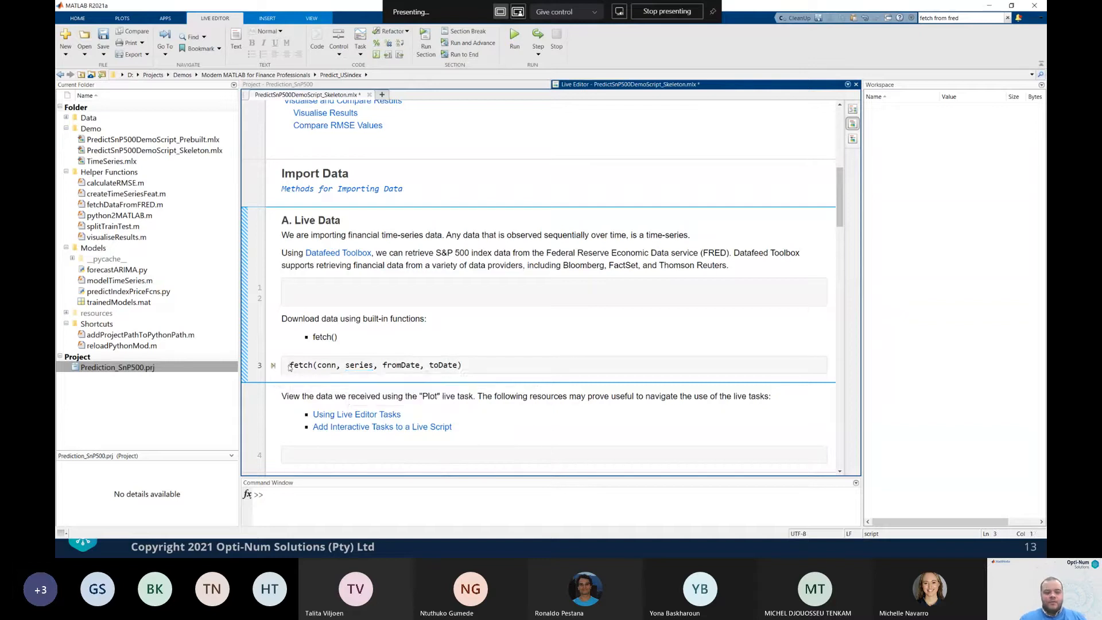
text(indexD)
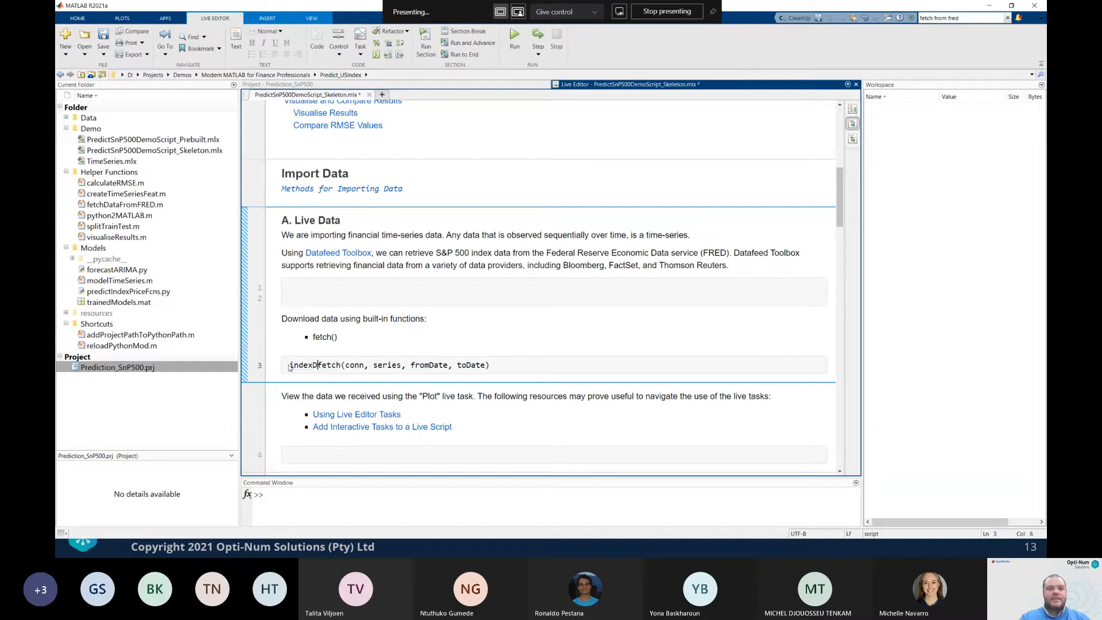
text(ata)
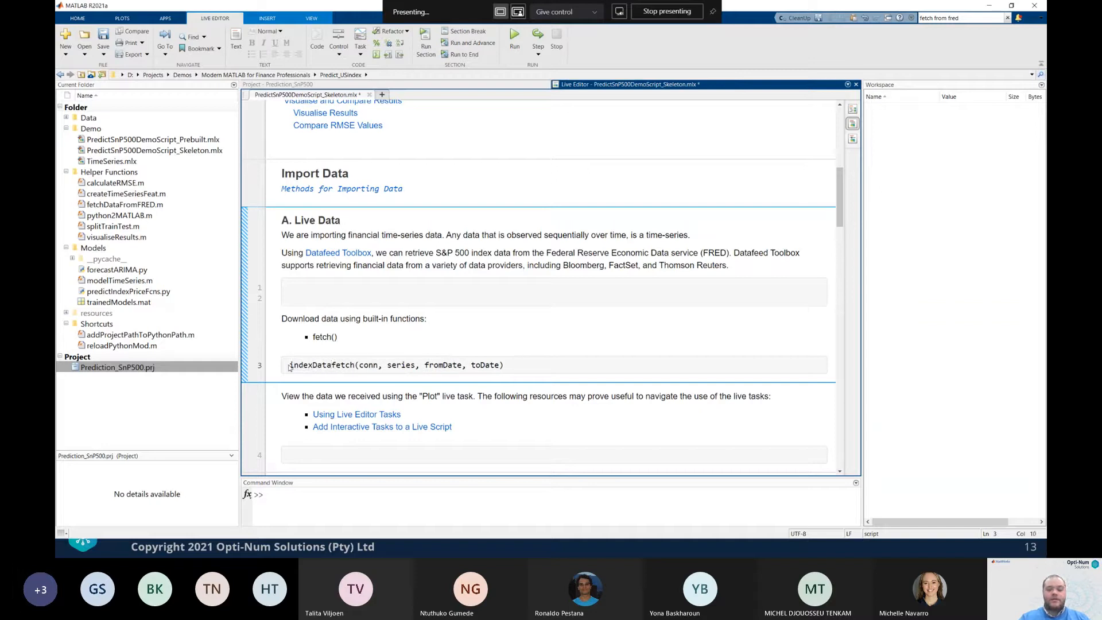
text( =)
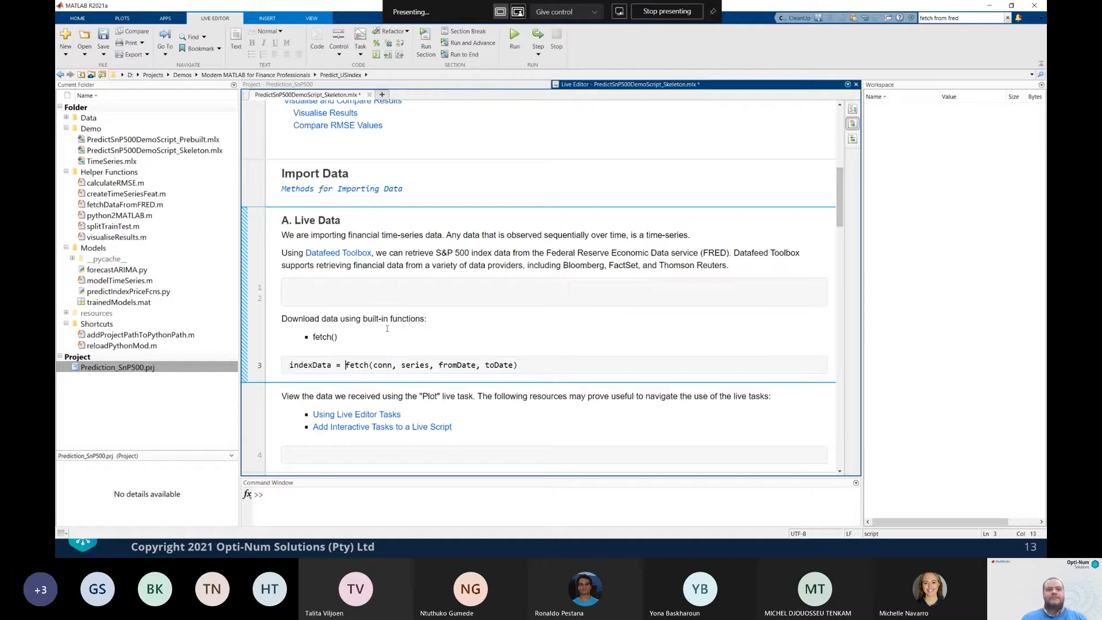
Define the data connection as conn = fred; in the empty code block above the built-in functions note
click(327, 290)
text(conn)
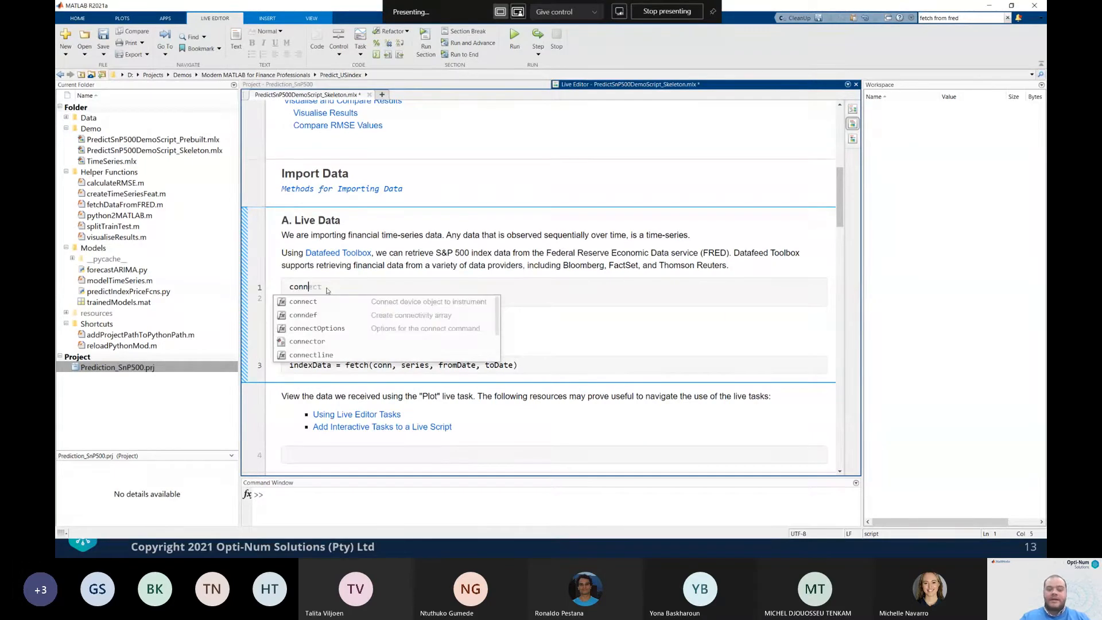
text( = fred;)
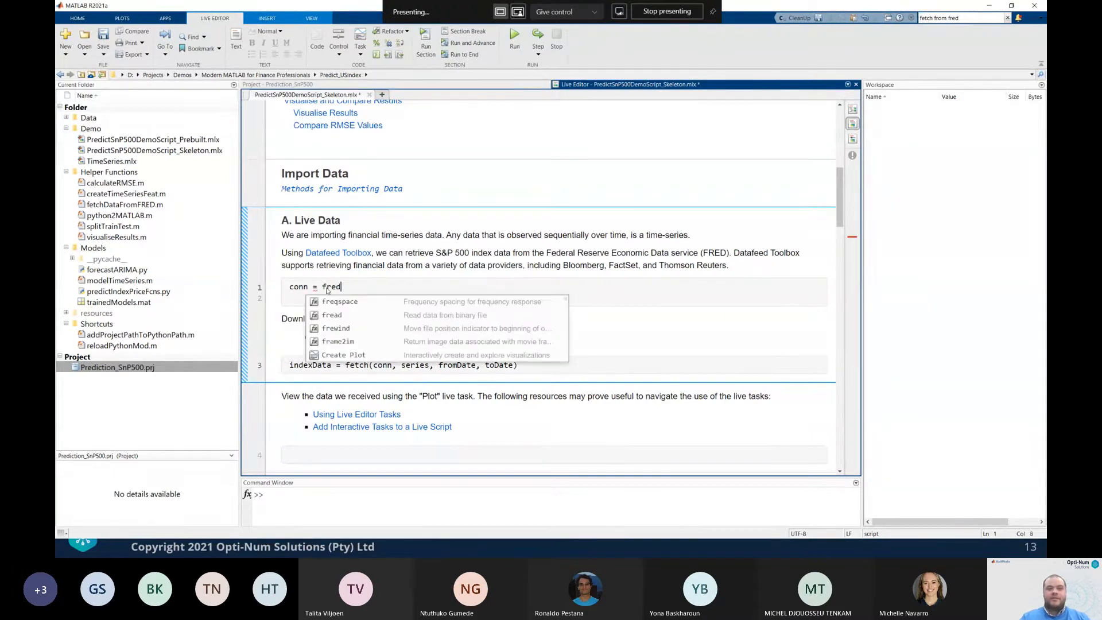
key(Return)
Add the line fromData = '2000/01/01'; below the connection definition in the Live Data section
scroll(327, 291, up, 5)
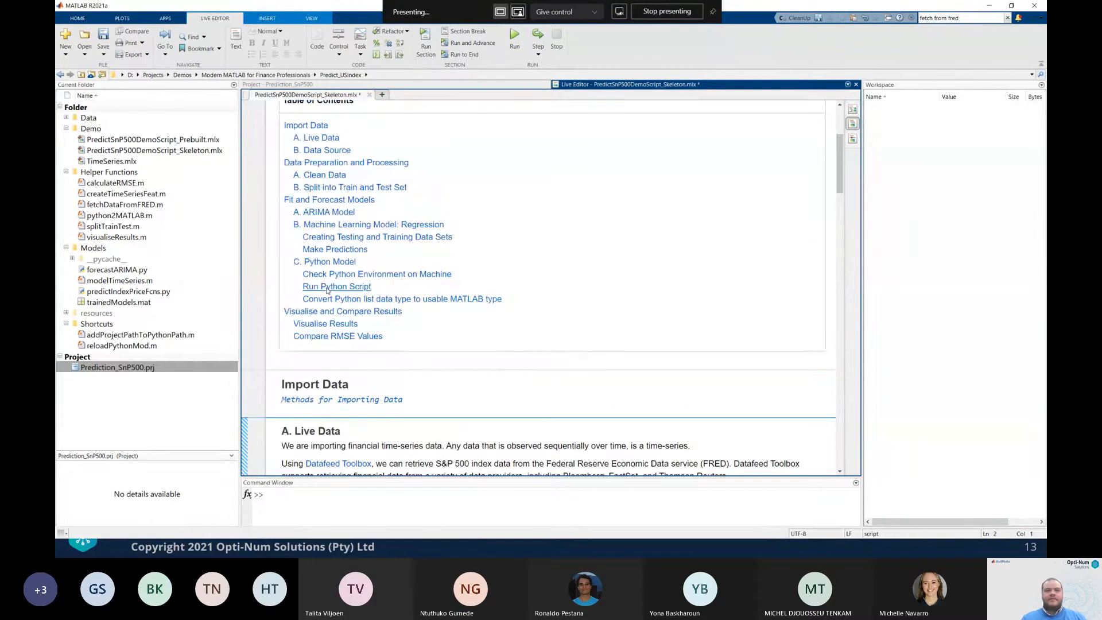
scroll(327, 291, down, 7)
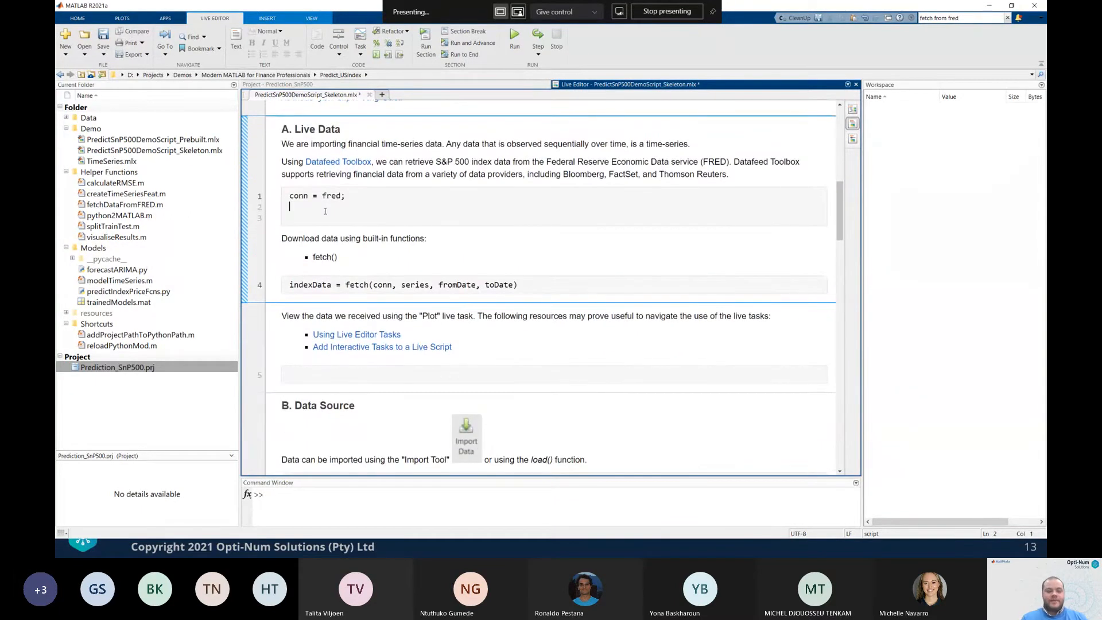
text(from)
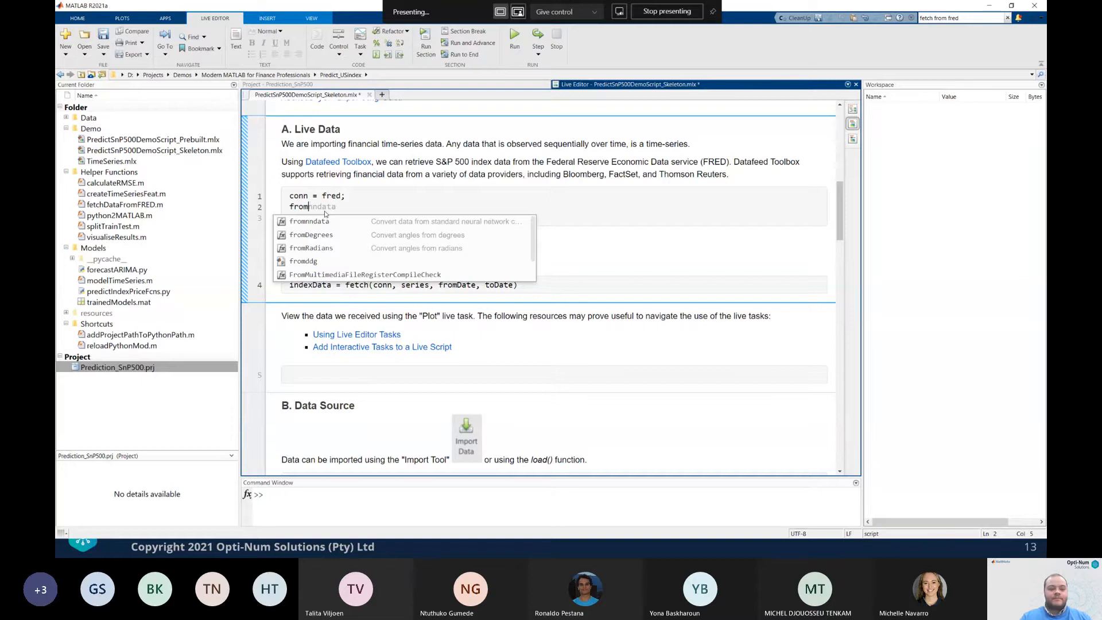
text(Data = )
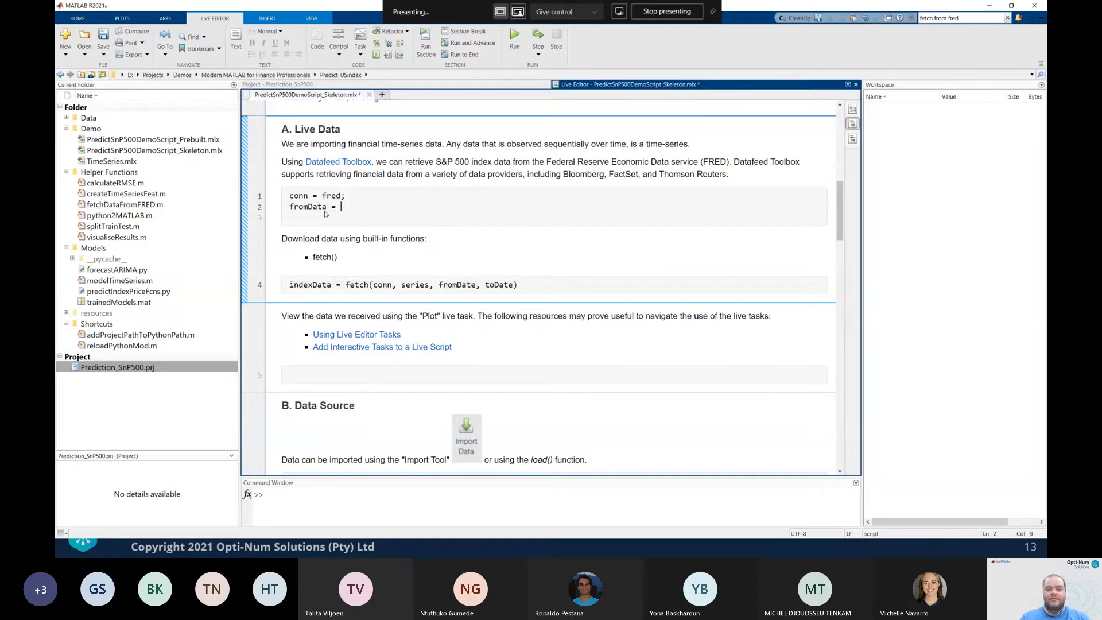
text(')
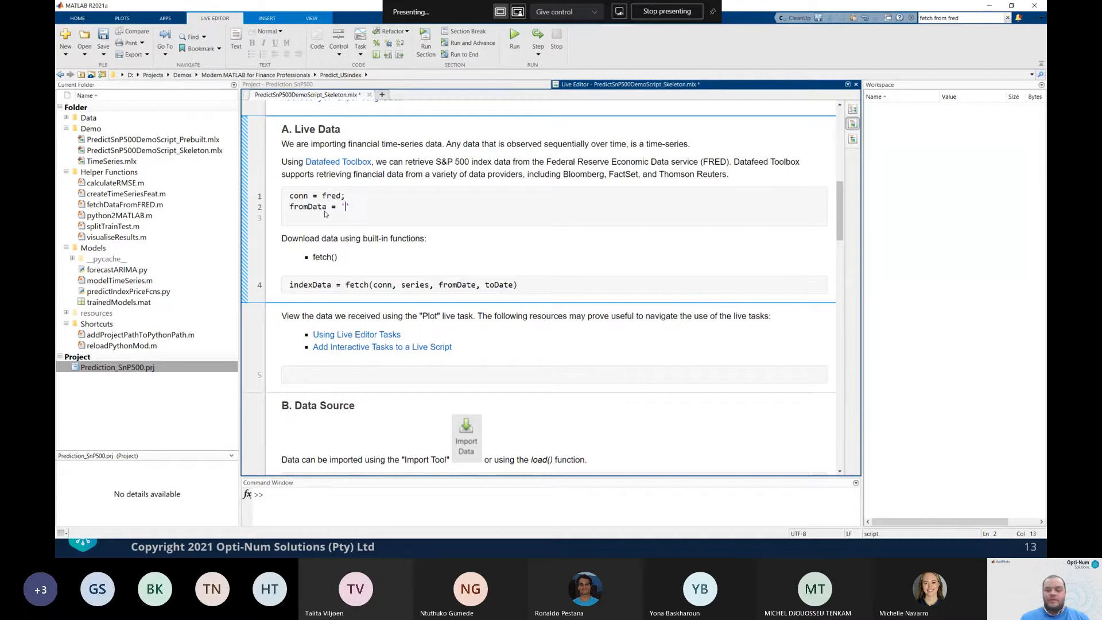
text(2000)
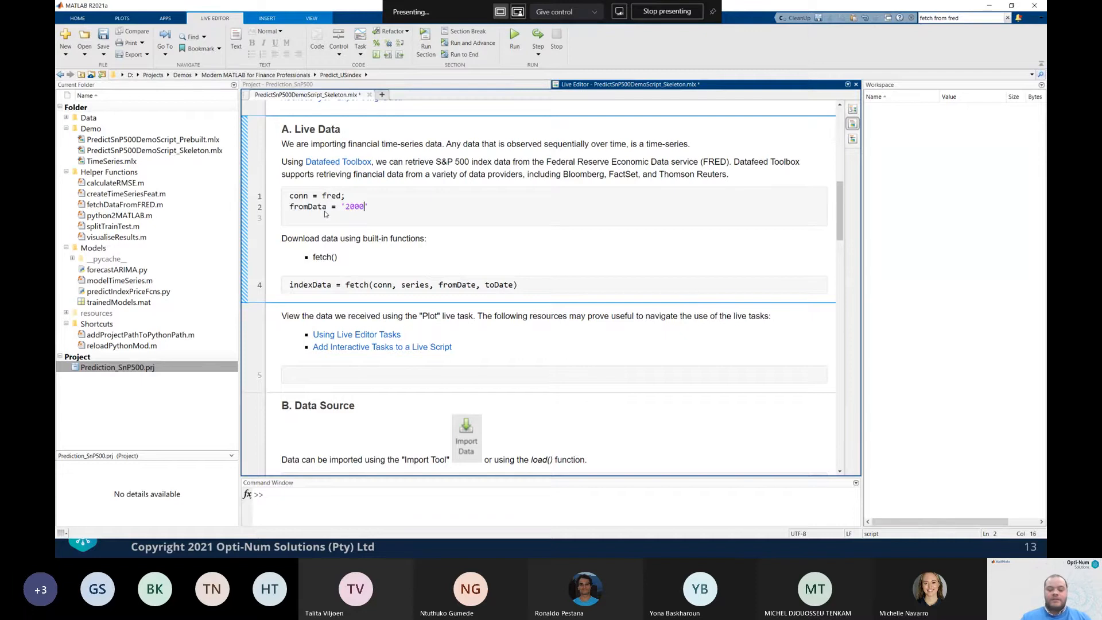
text(/01/01')
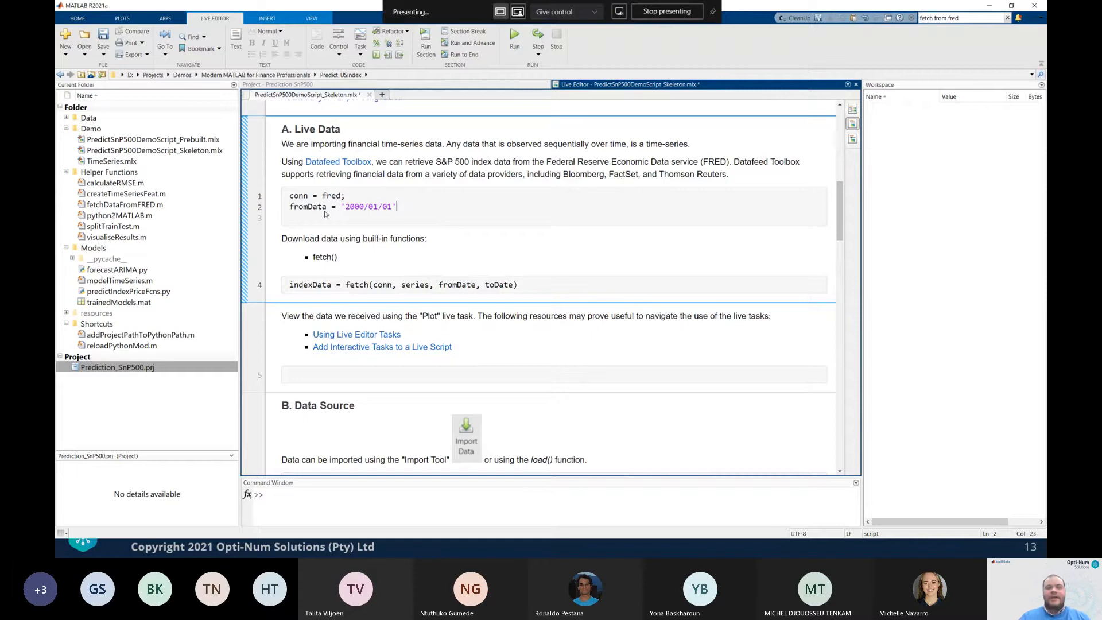
text(;)
key(Return)
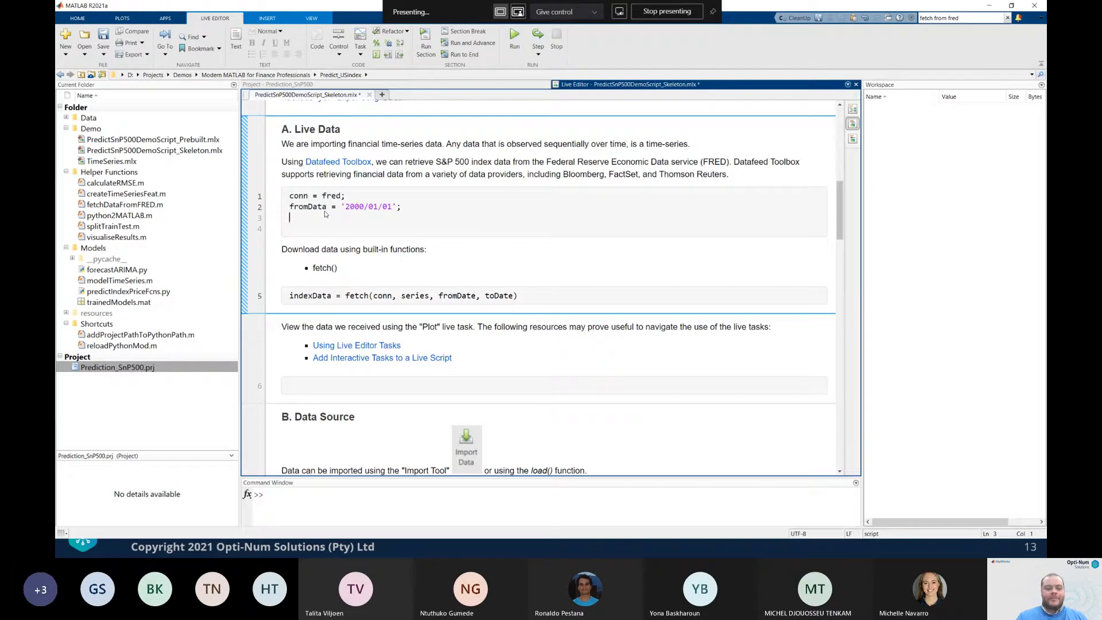
Add the end date line toDate = today; below the start date
text(toDat)
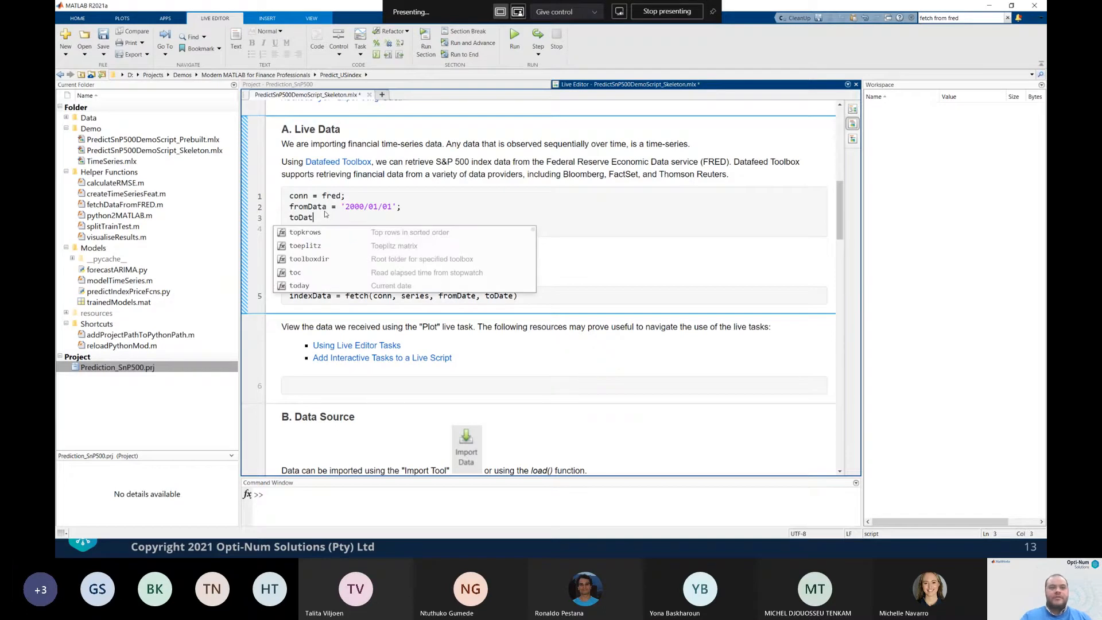
text(e = to)
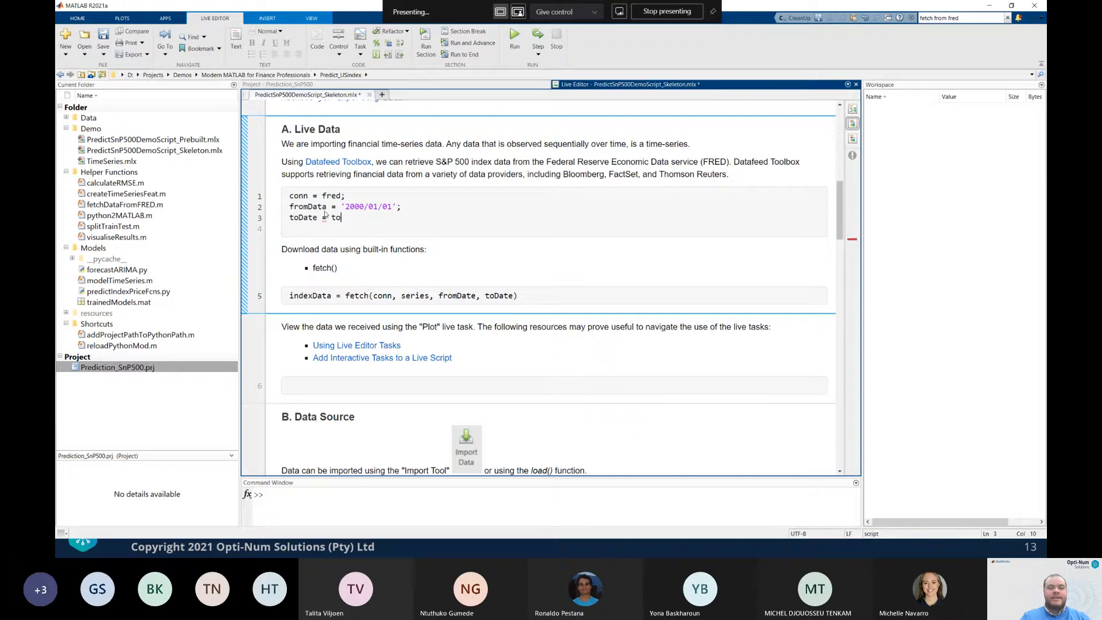
text(day;)
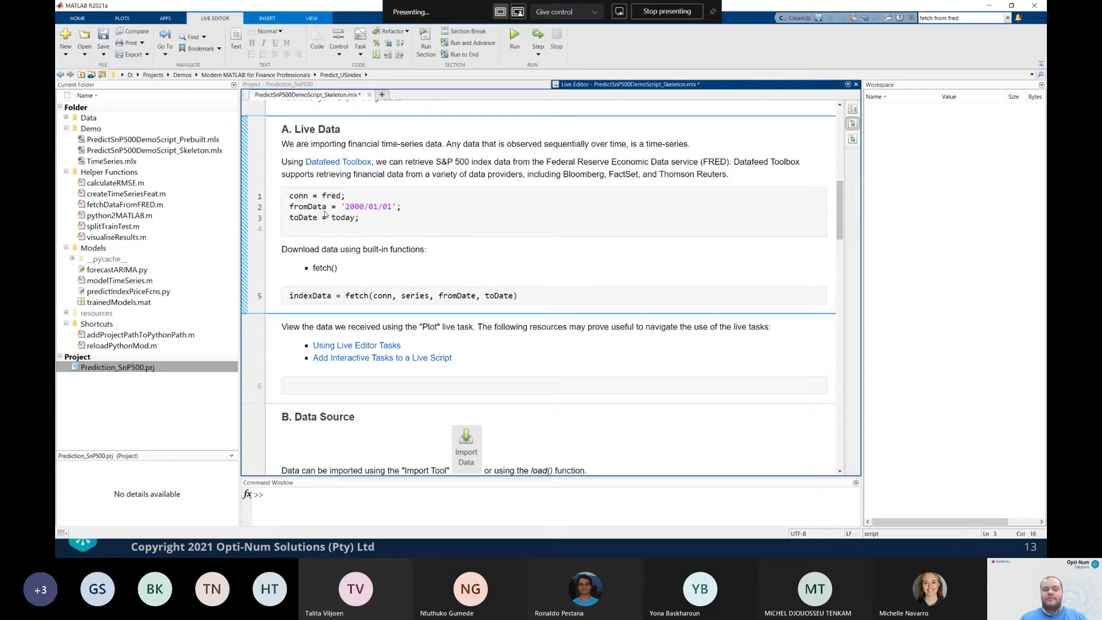
key(Return)
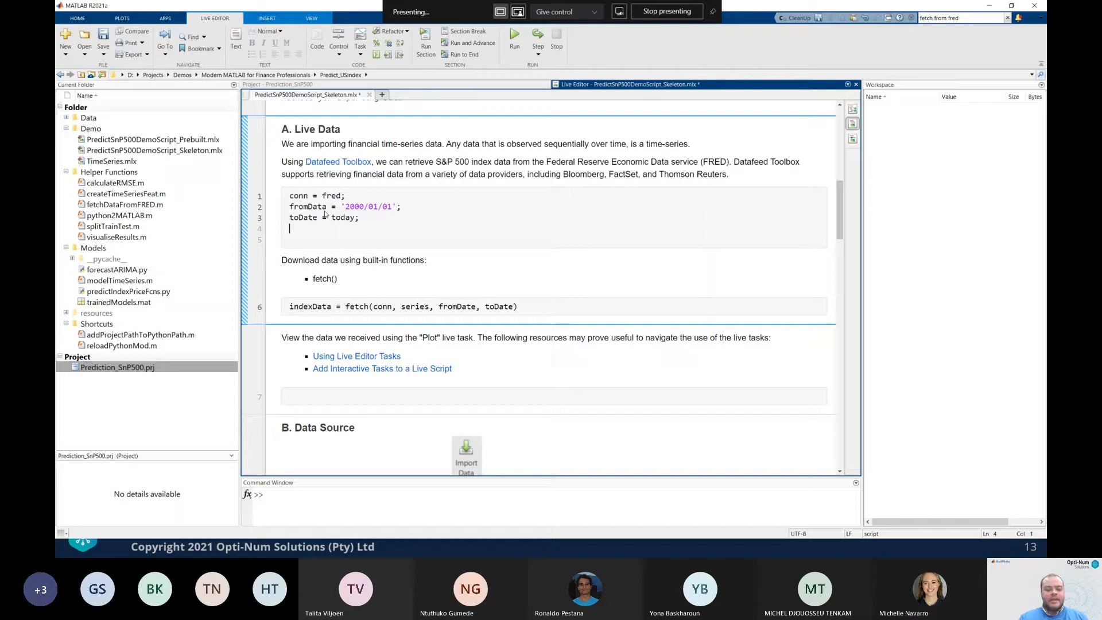
Add the line series = 'SP500'; below the end date and remove the blank line at the end of the code block
text(ser)
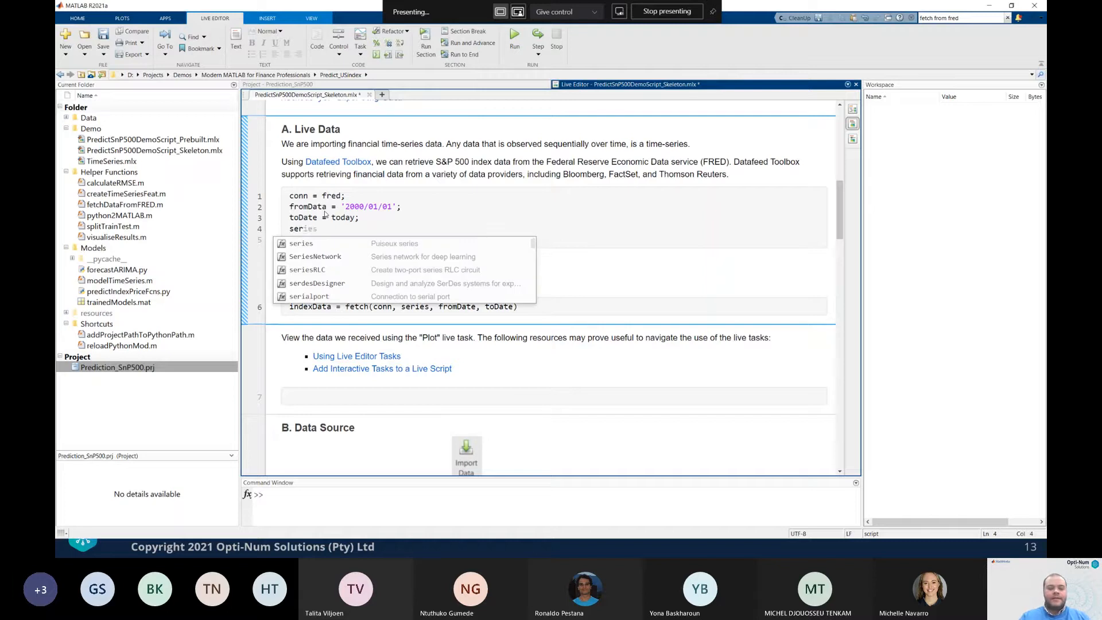
text(e)
text(ies)
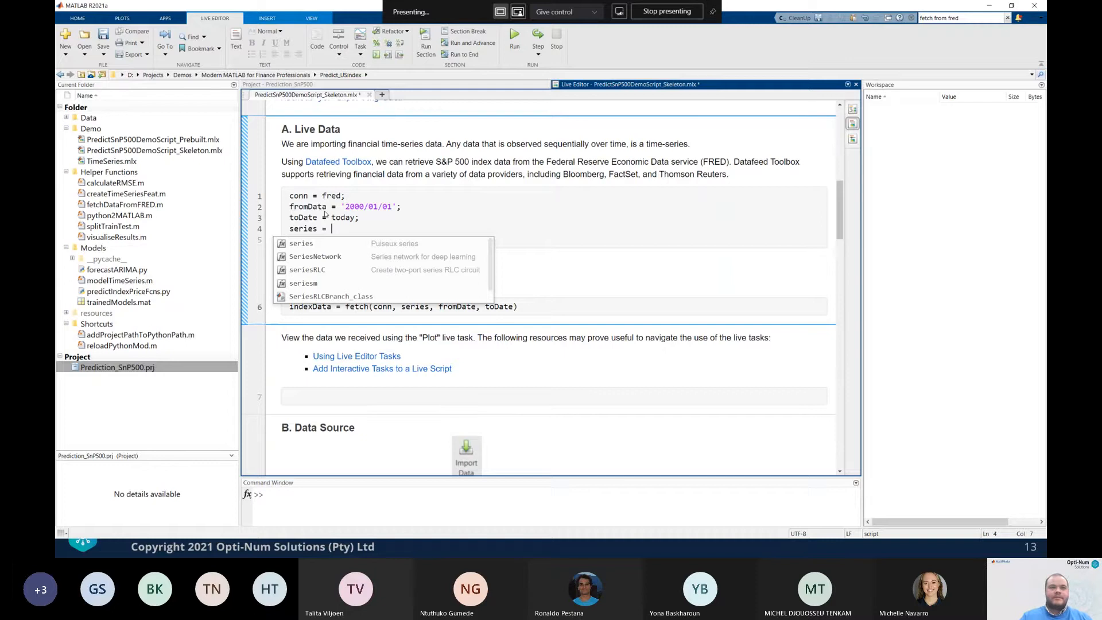
text( = )
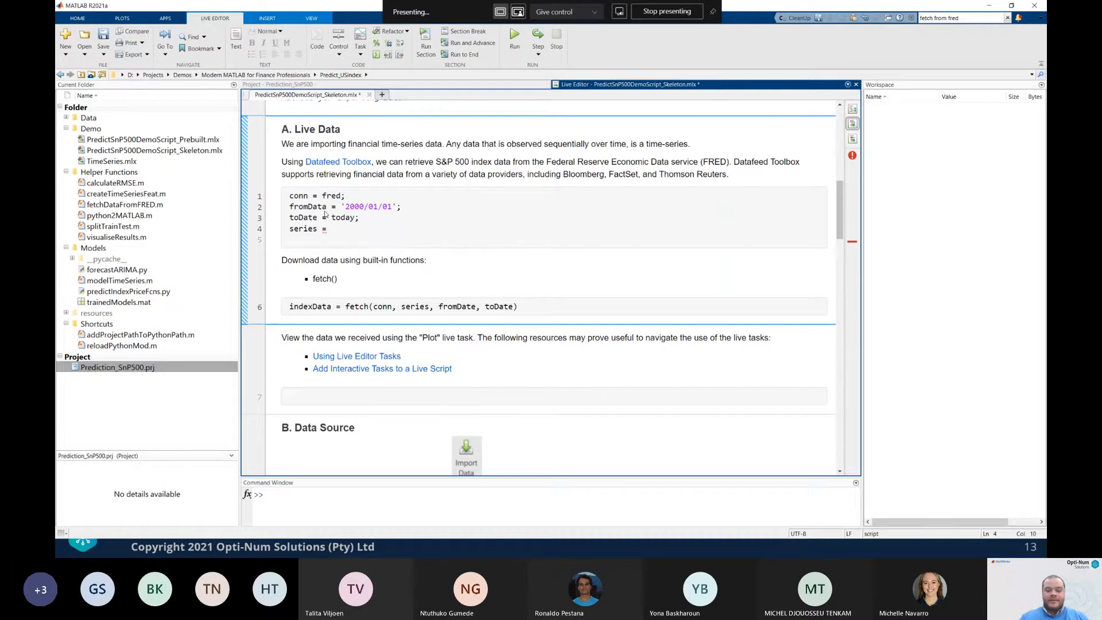
text('SP5)
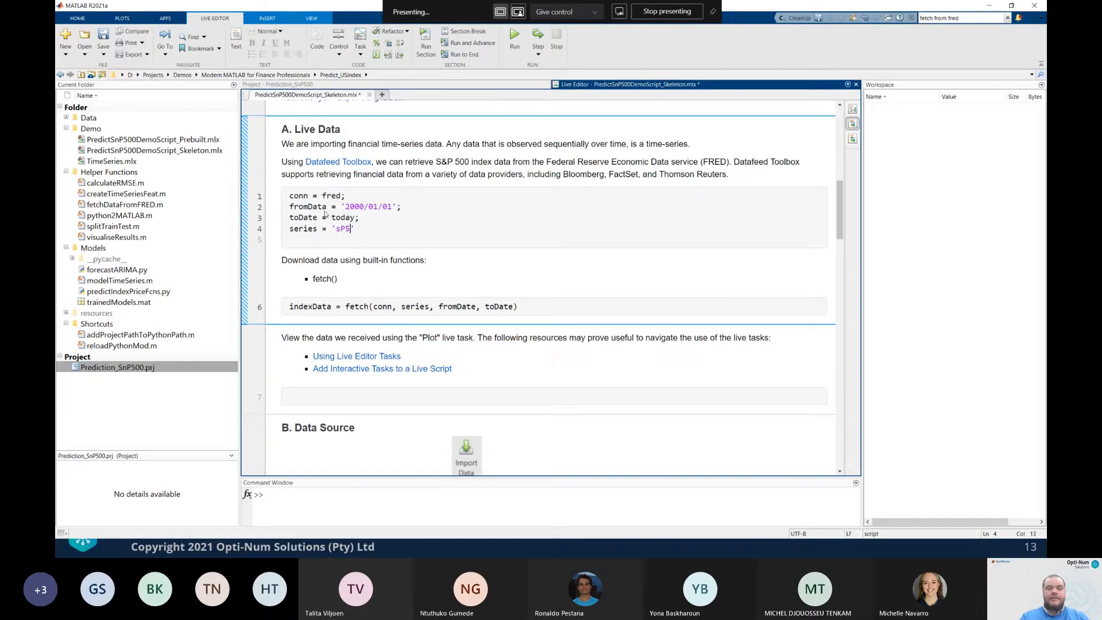
text(00)
key(Left)
key(Left)
key(Left)
key(Left)
key(Left)
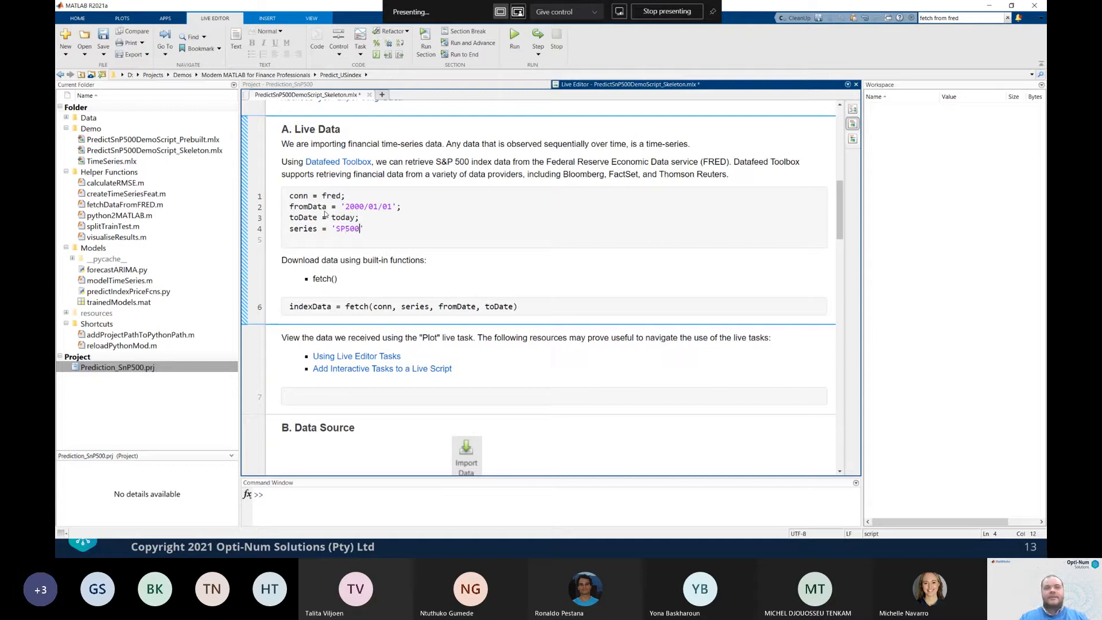
text(;)
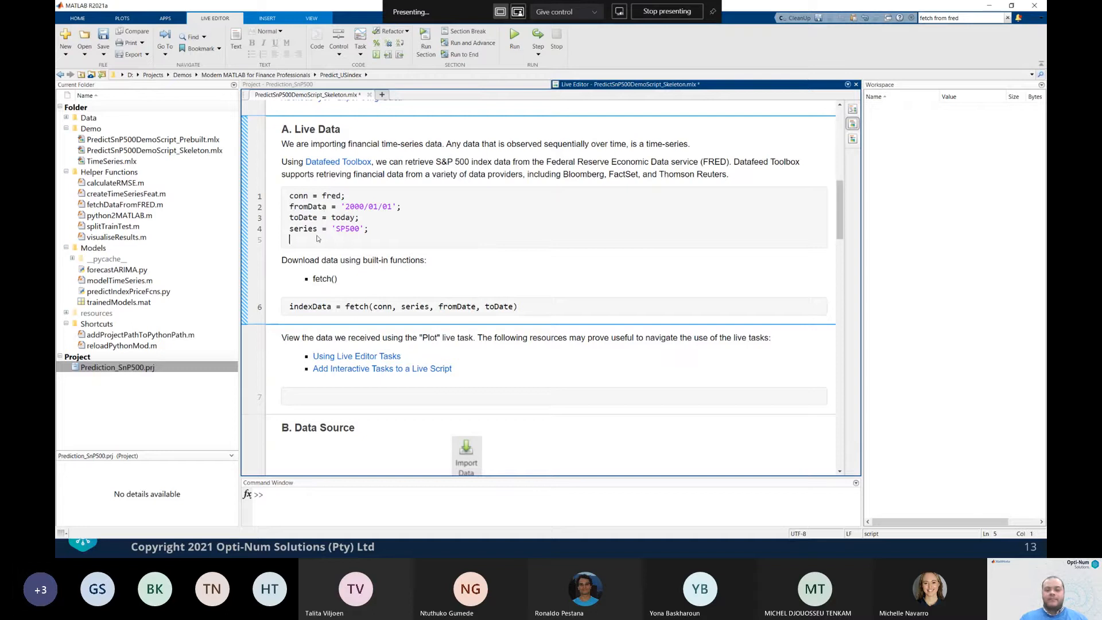
key(BackSpace)
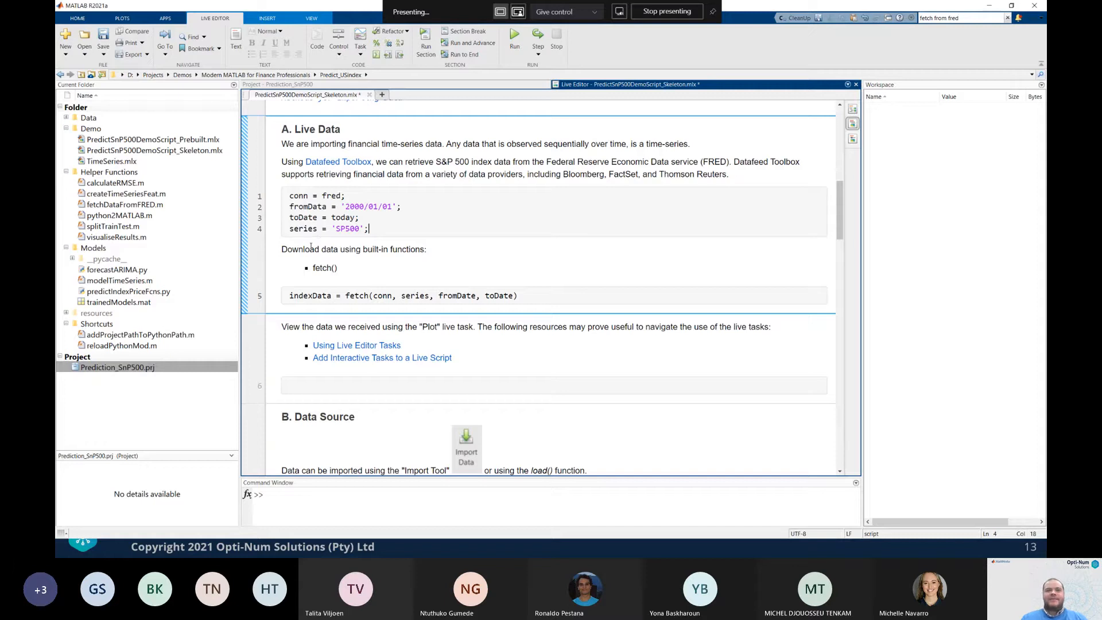
Run the Live Data section to fetch the S&P 500 index data
click(244, 221)
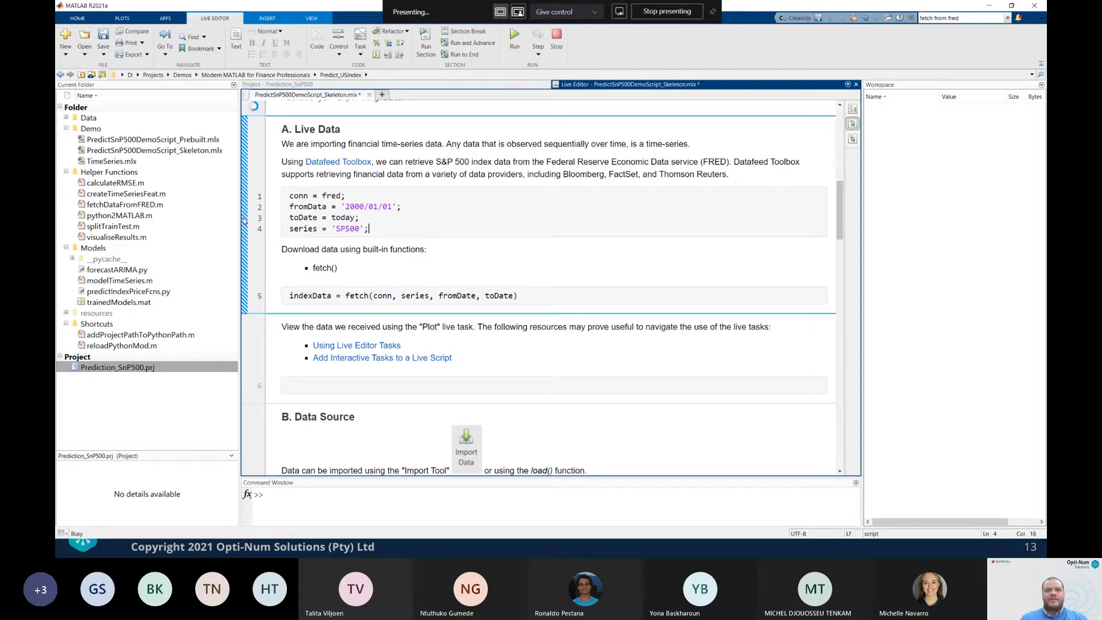
scroll(258, 230, up, 3)
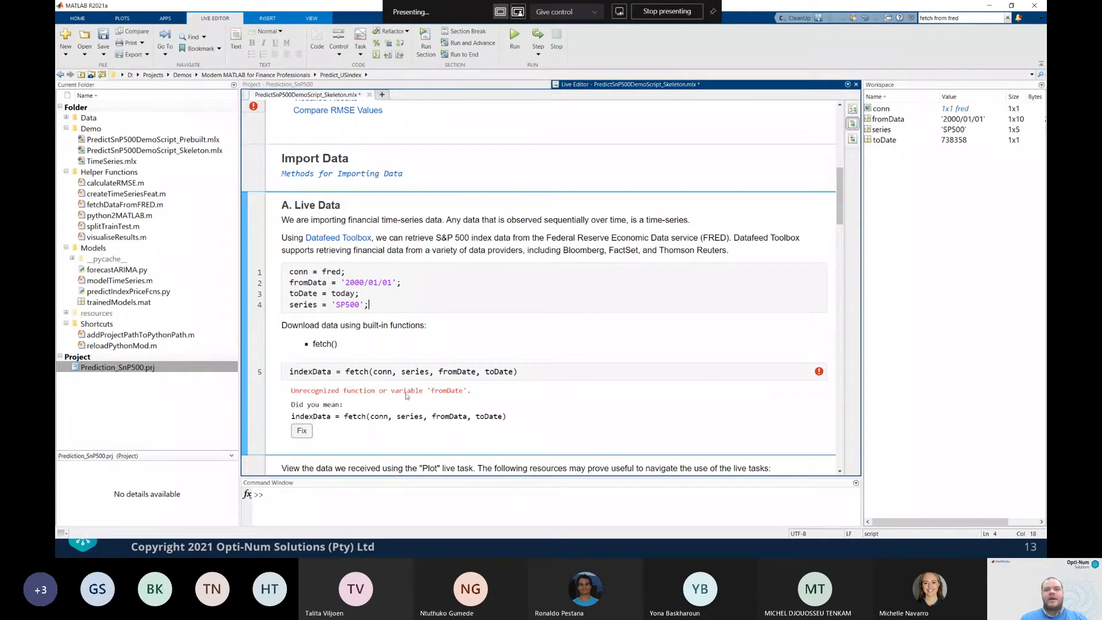
click(457, 372)
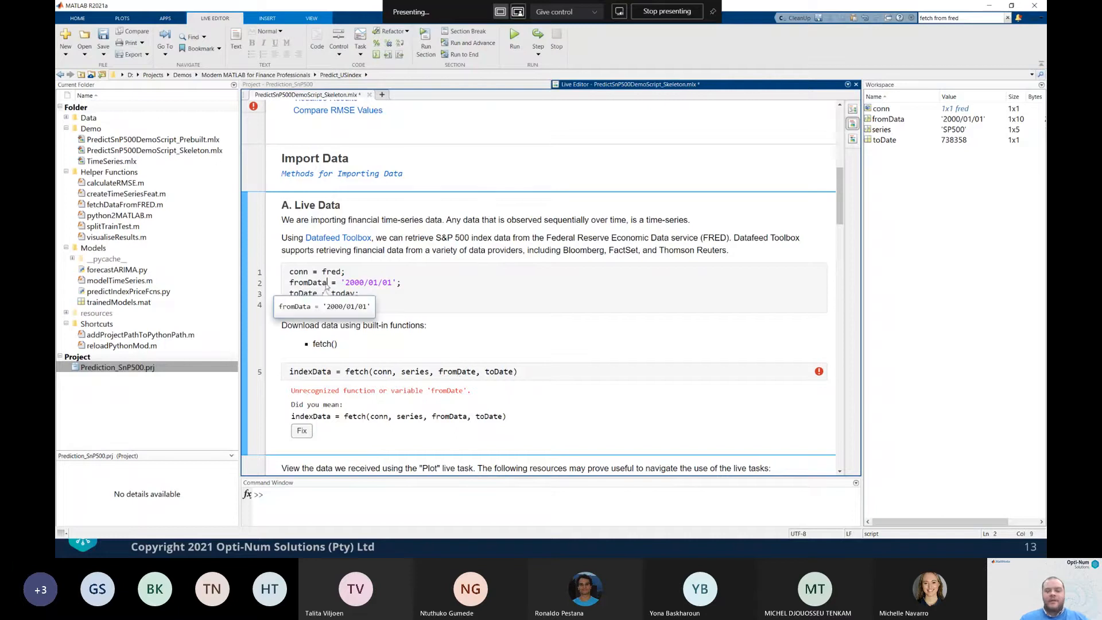
Rename the start date variable on line 2 to fromDate and rerun the Live Data section
click(327, 283)
key(BackSpace)
text(e)
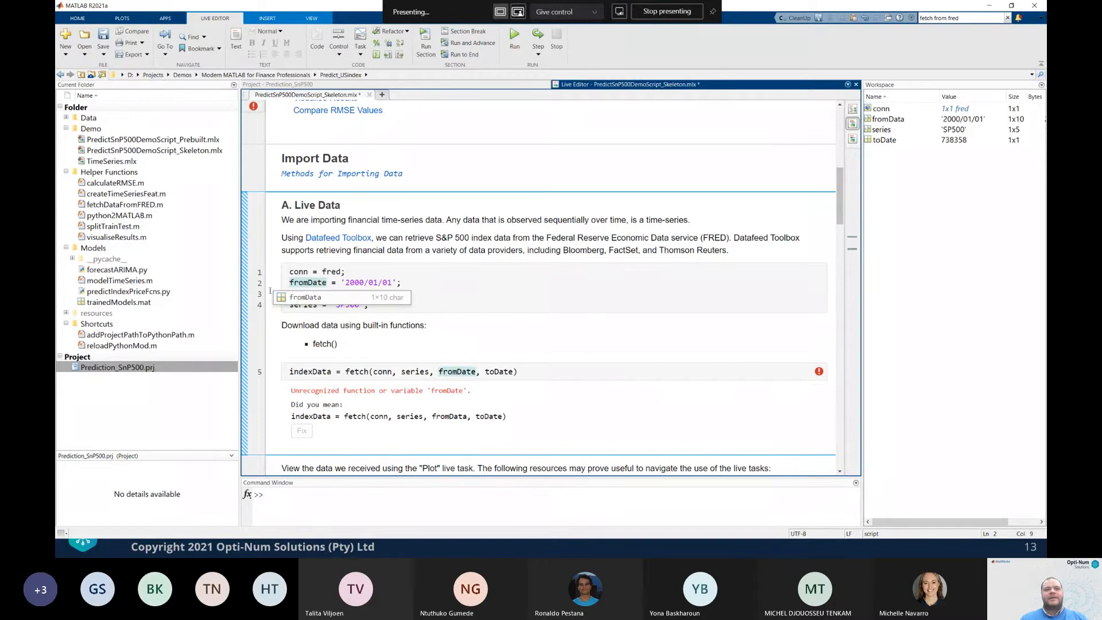
click(245, 308)
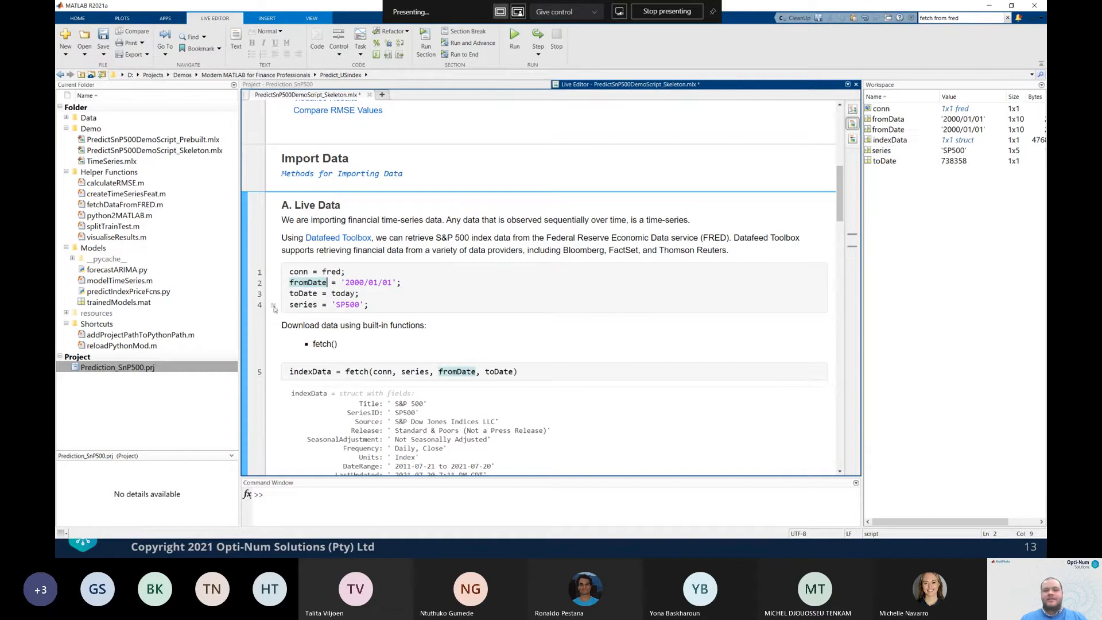
scroll(279, 302, down, 2)
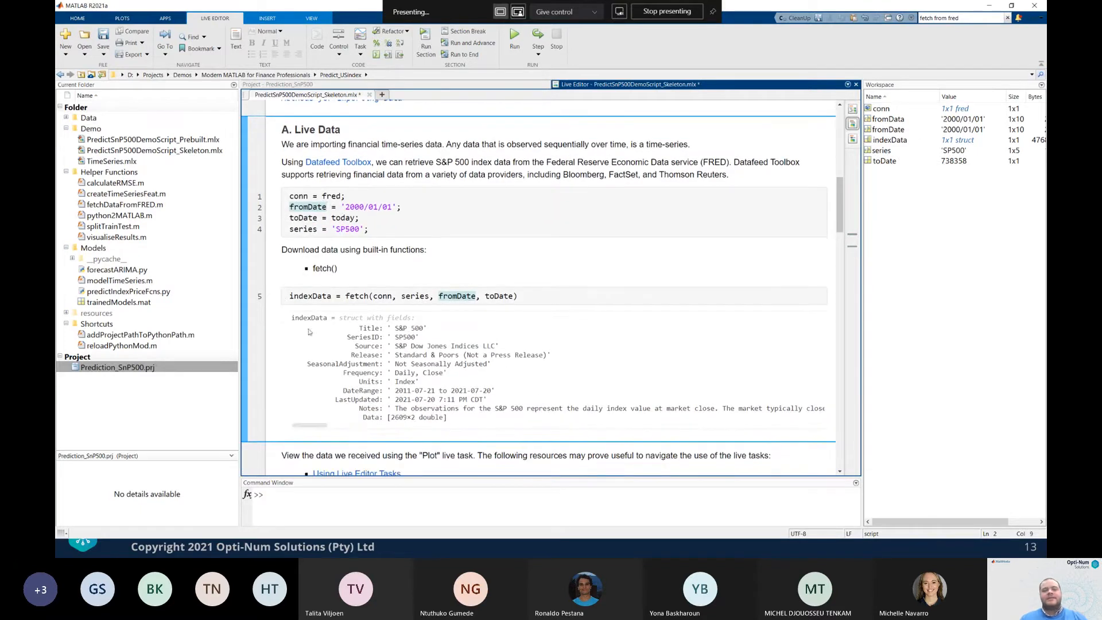
Open the indexData variable from the workspace and widen its view to read the struct's fields
double_click(872, 140)
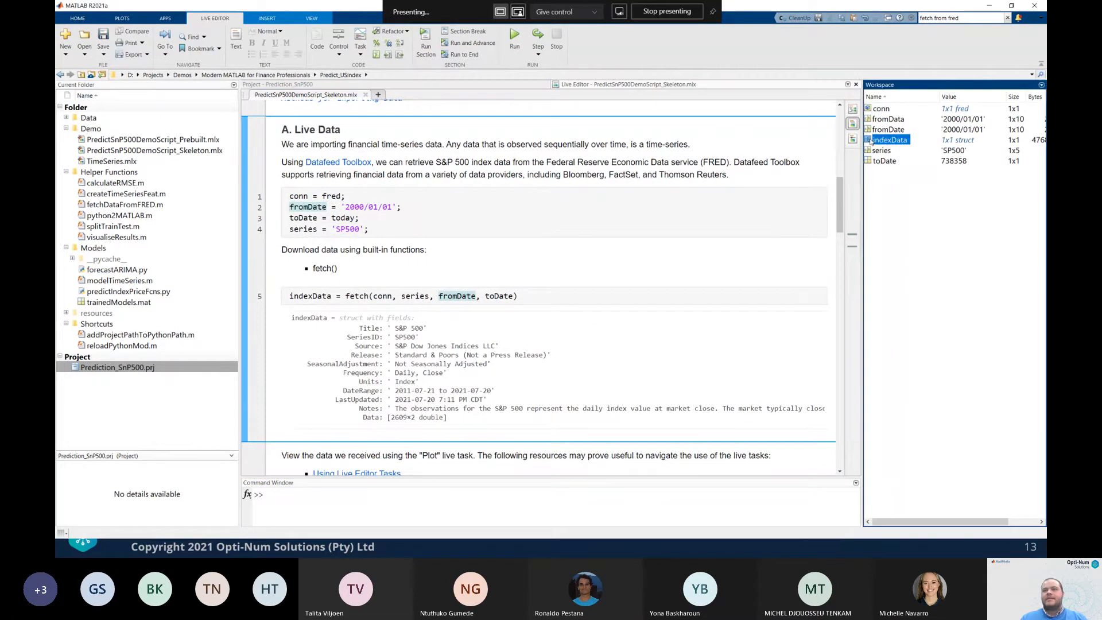
drag(863, 152, 815, 152)
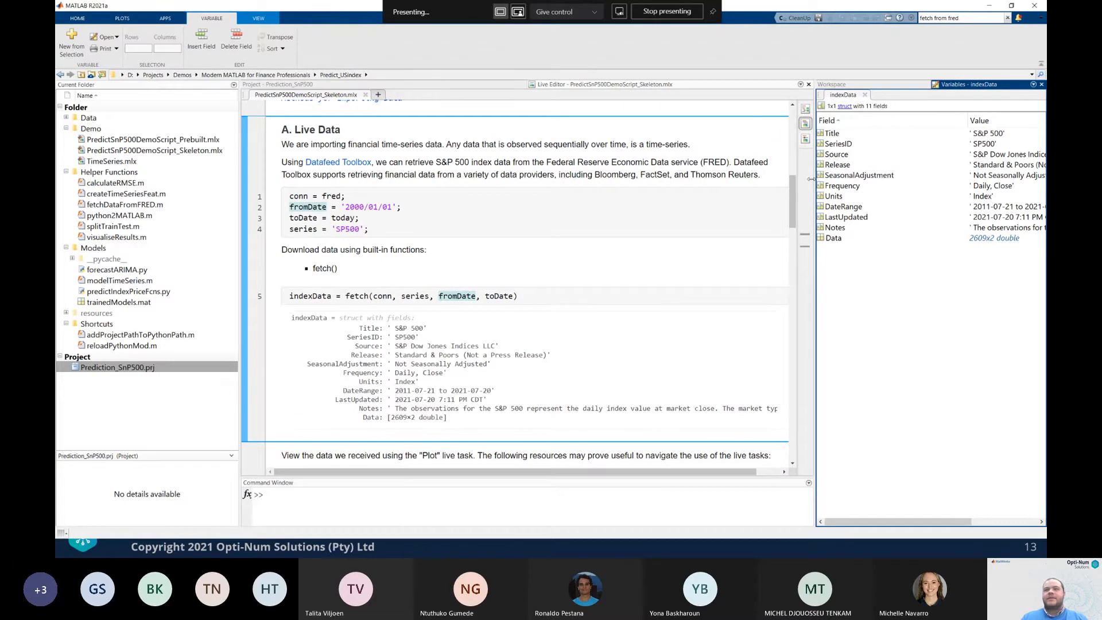
drag(814, 179, 703, 184)
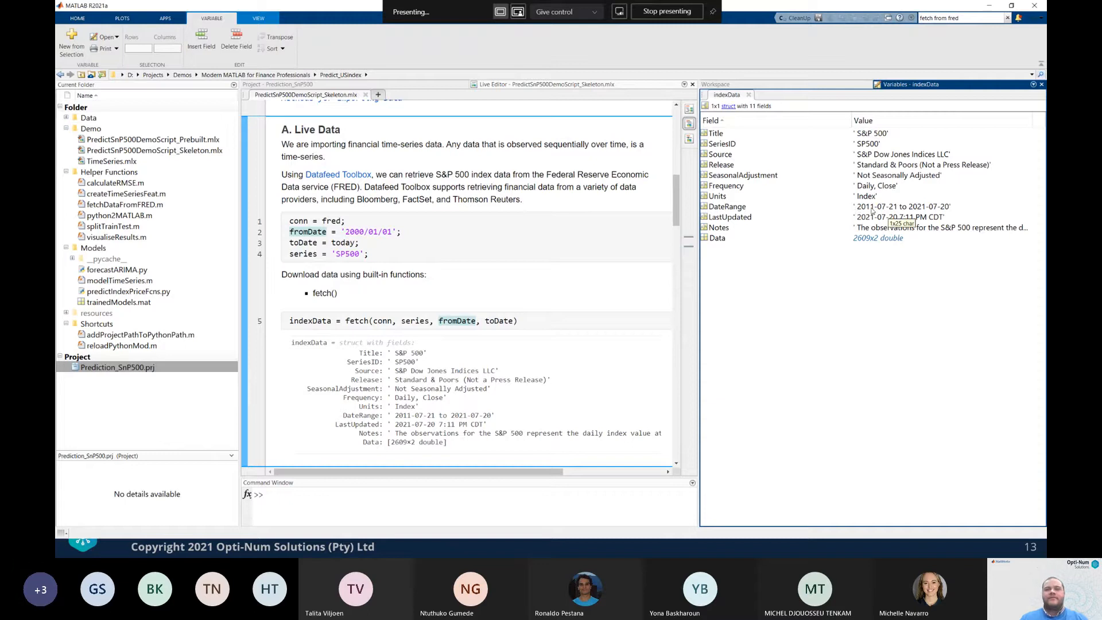
Open the Data field of indexData, examine its two columns, then close it and narrow the variable view
double_click(704, 238)
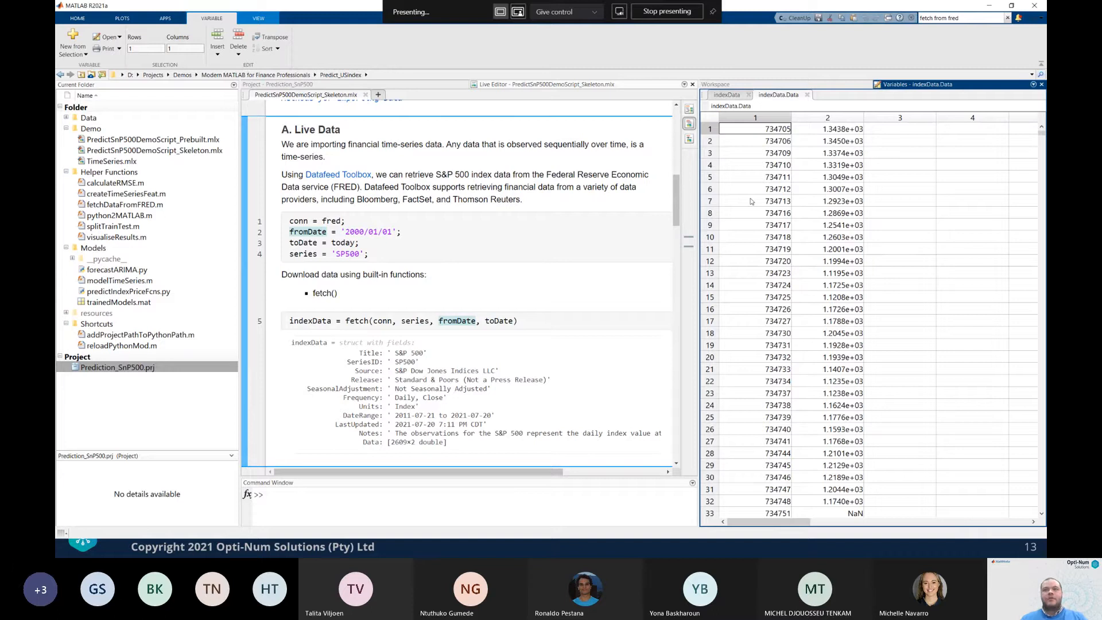
click(765, 121)
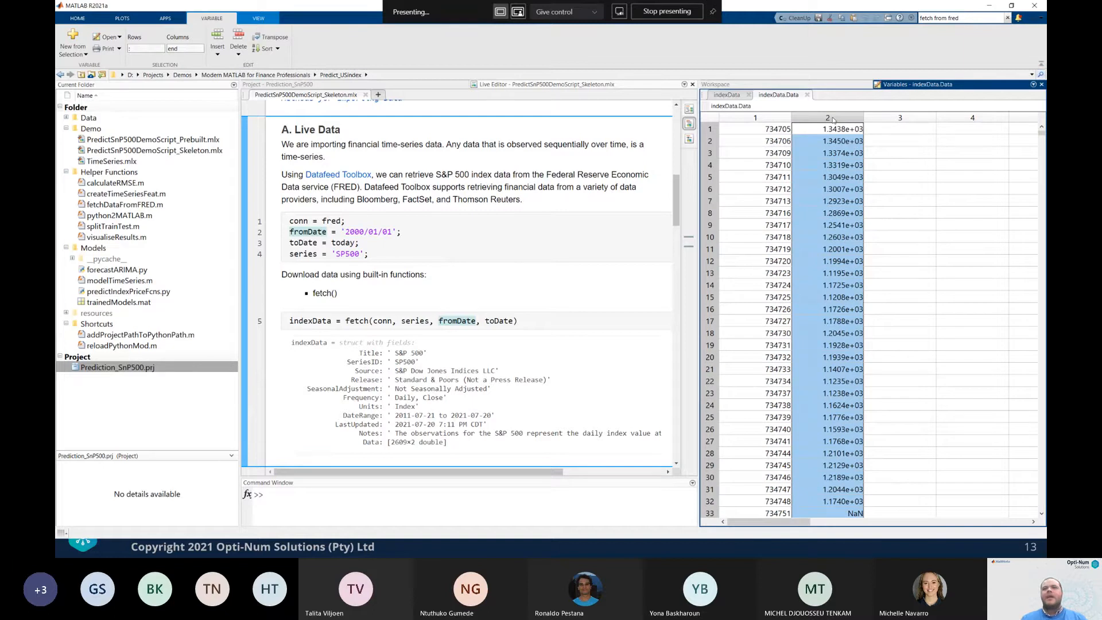
click(769, 119)
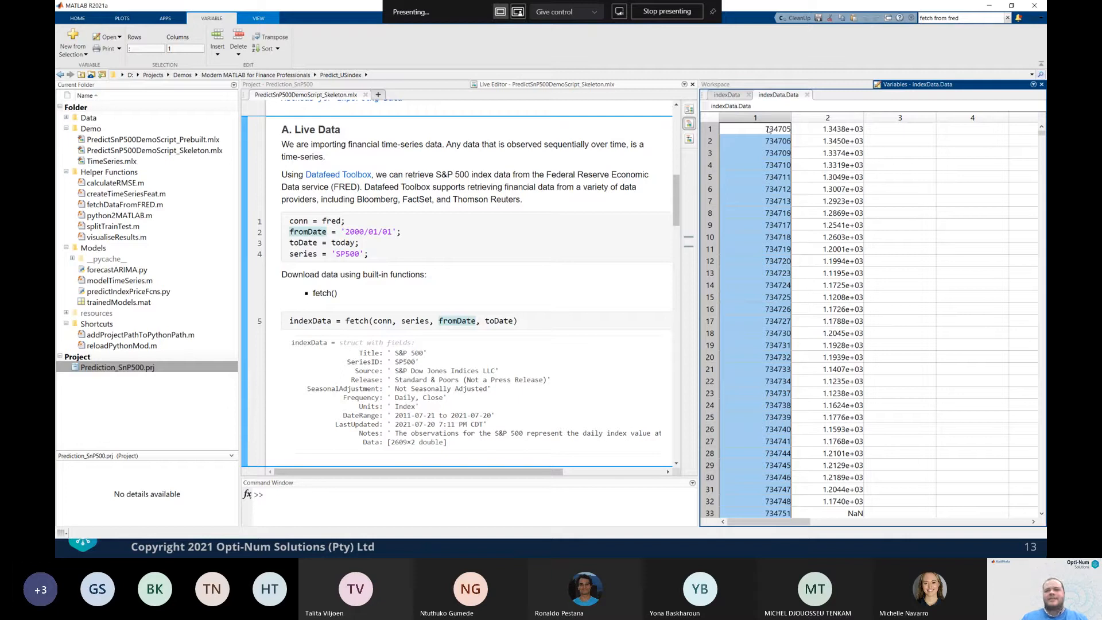
click(807, 95)
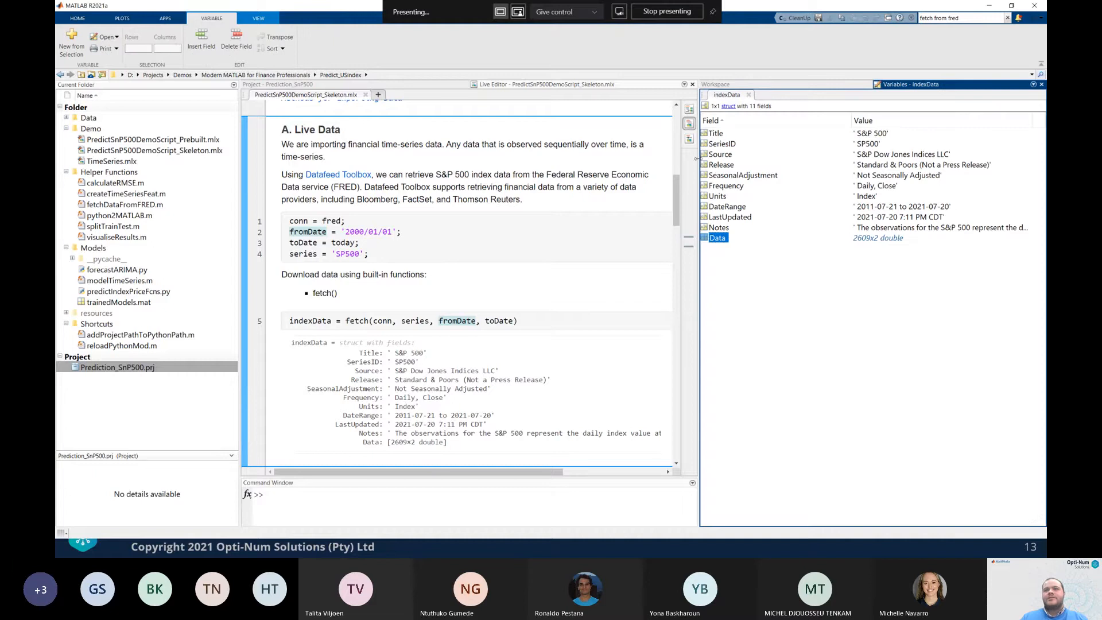
drag(696, 159, 884, 160)
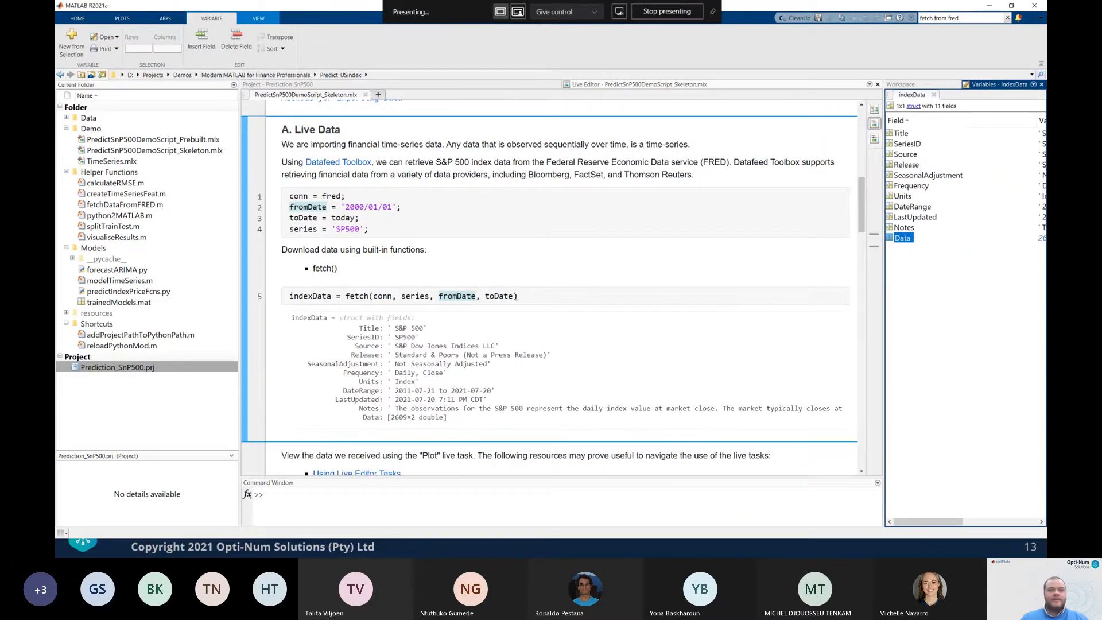
Replace the fetch function in the indexData line with the helper function fetchDataFromFRED, keeping the same arguments
click(346, 296)
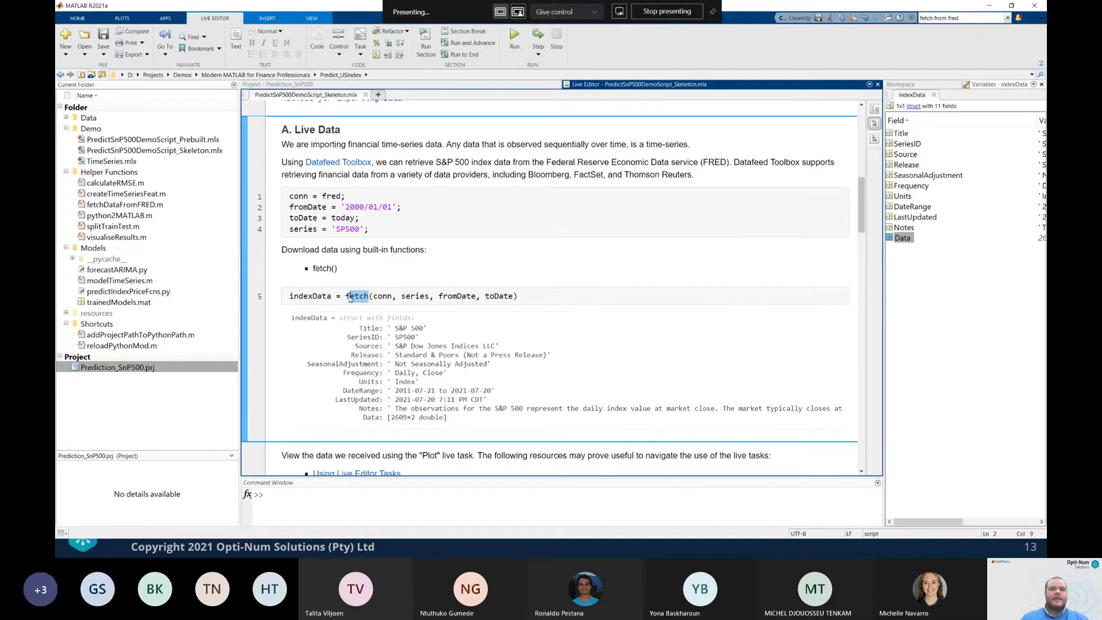
text(fetch)
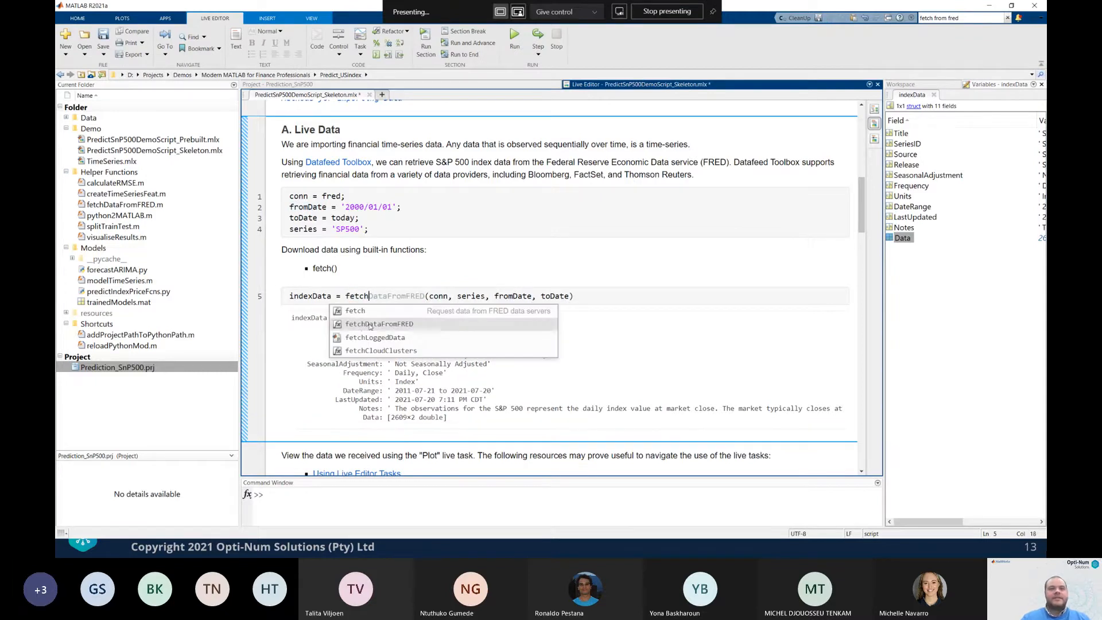
click(416, 330)
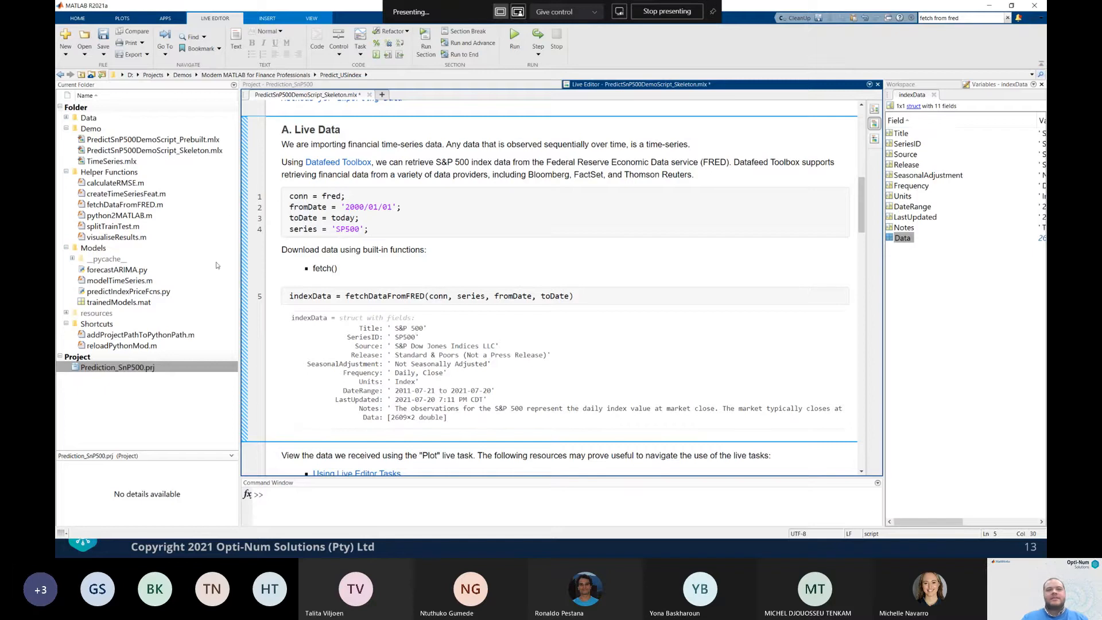
Rerun the Live Data section with the helper function and close the open indexData variable
click(244, 269)
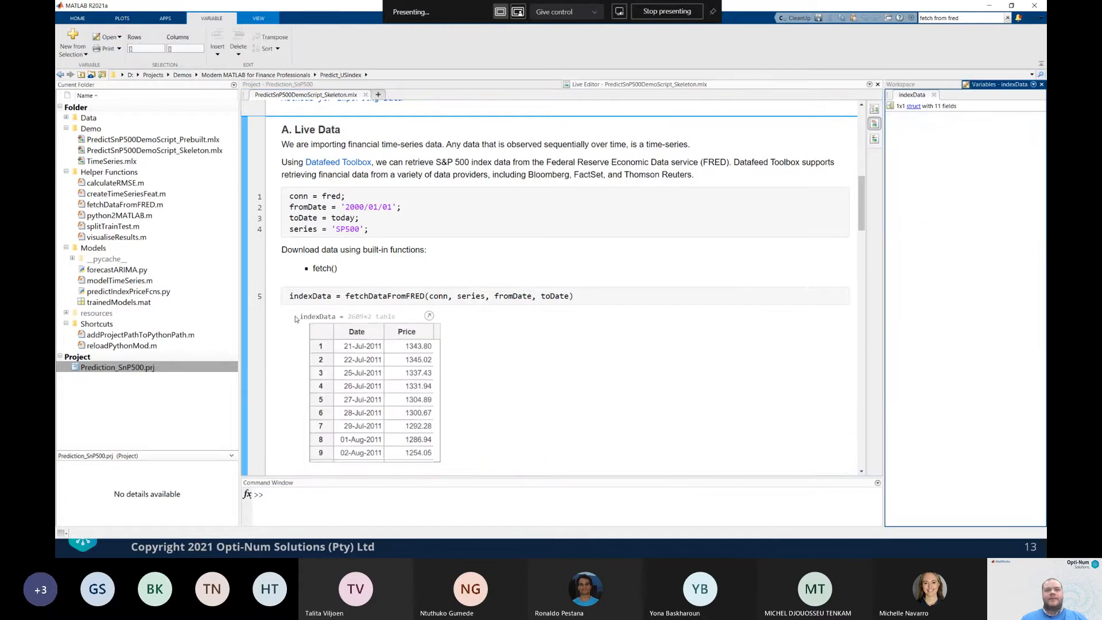
scroll(390, 316, down, 2)
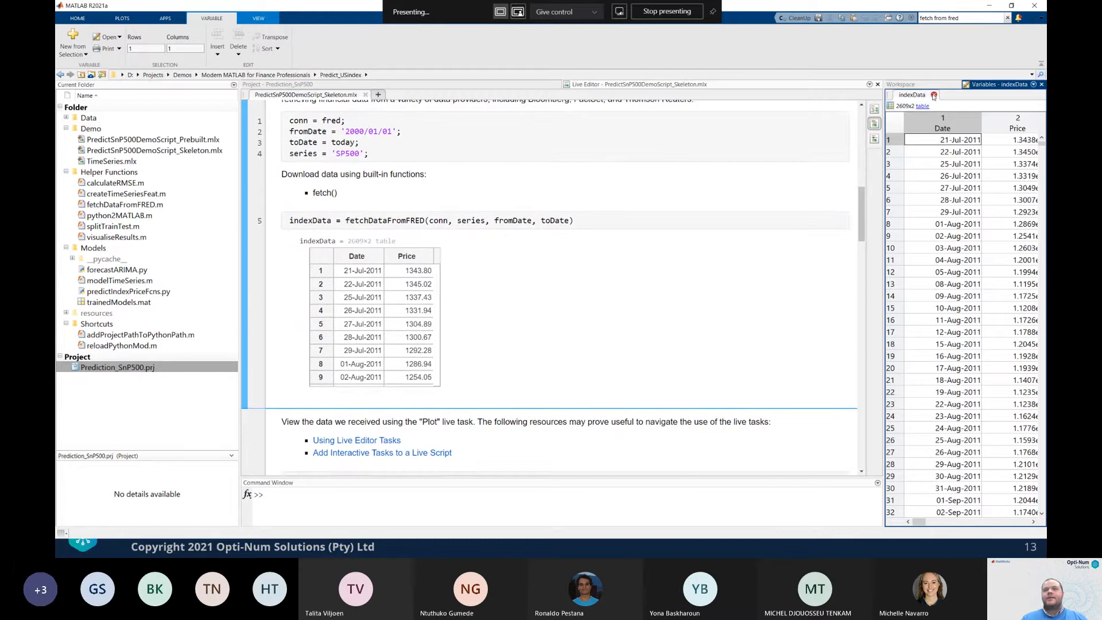
click(933, 95)
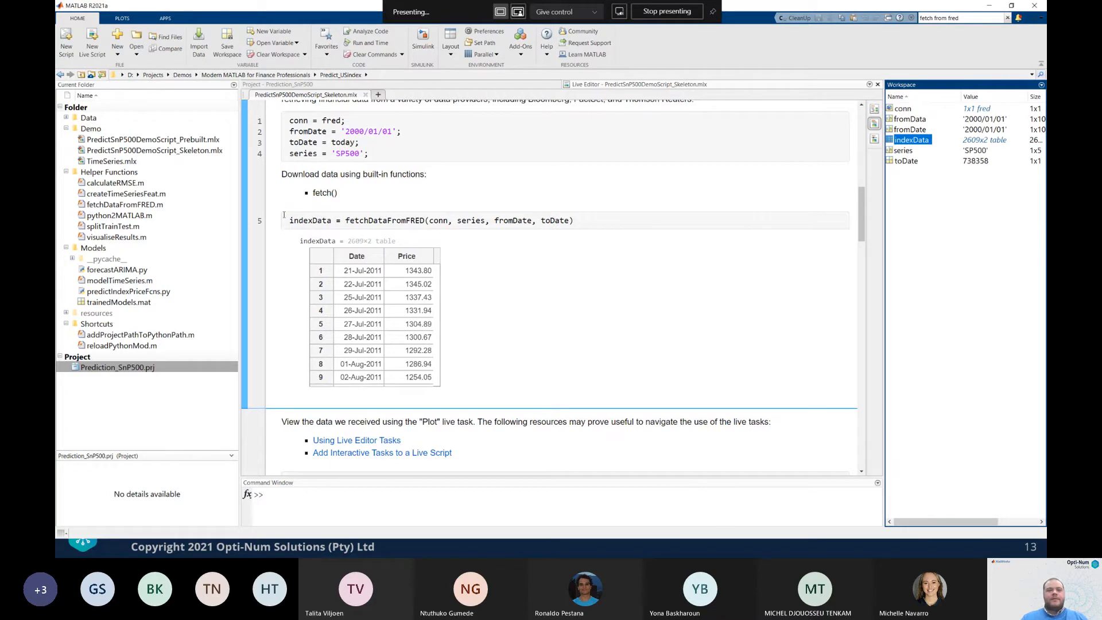
Insert a Create Plot live task in the empty code block below the live task resource links
scroll(283, 214, down, 7)
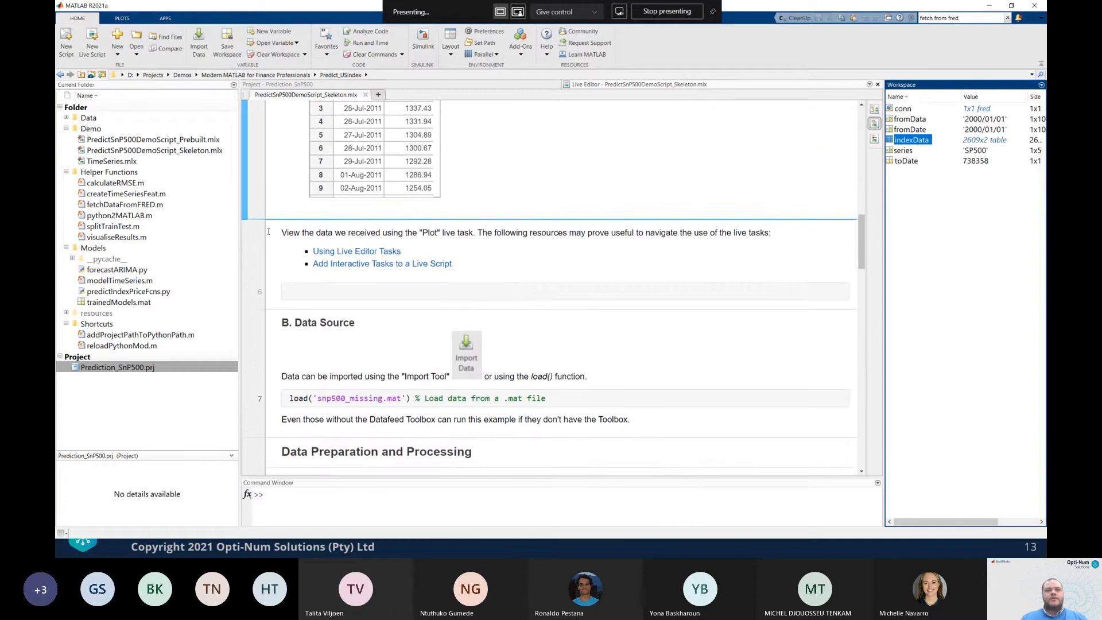
scroll(268, 232, up, 1)
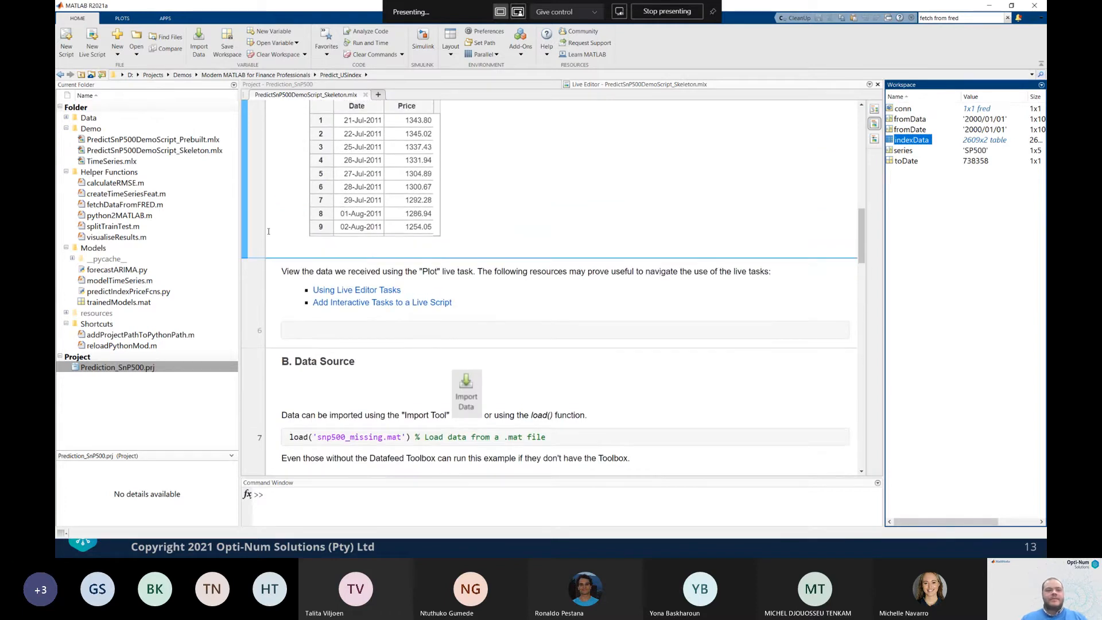
click(370, 332)
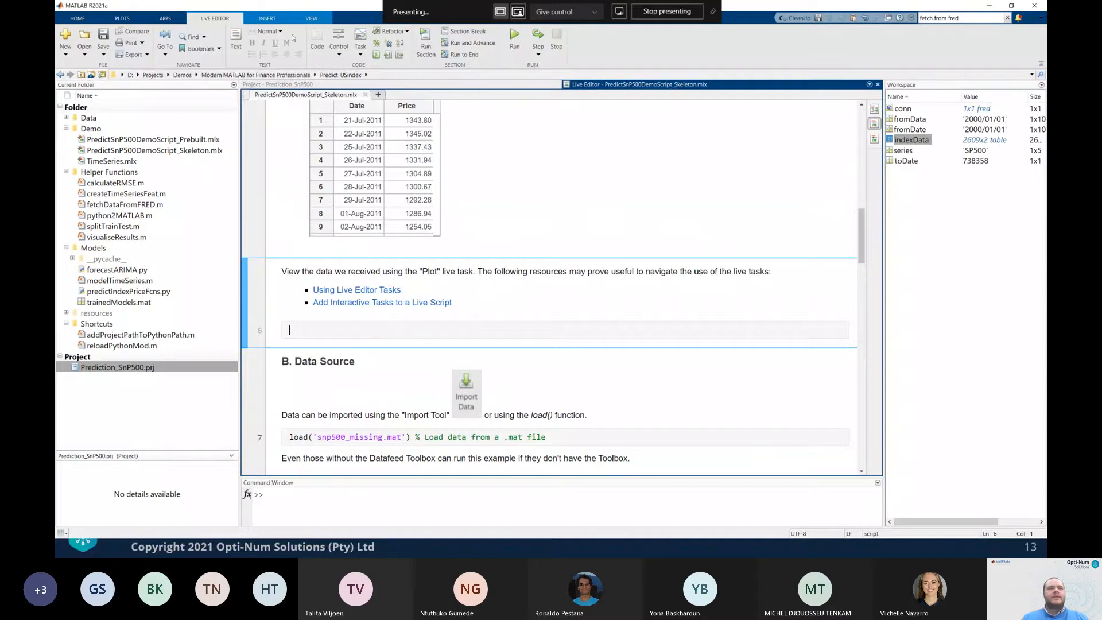
click(267, 19)
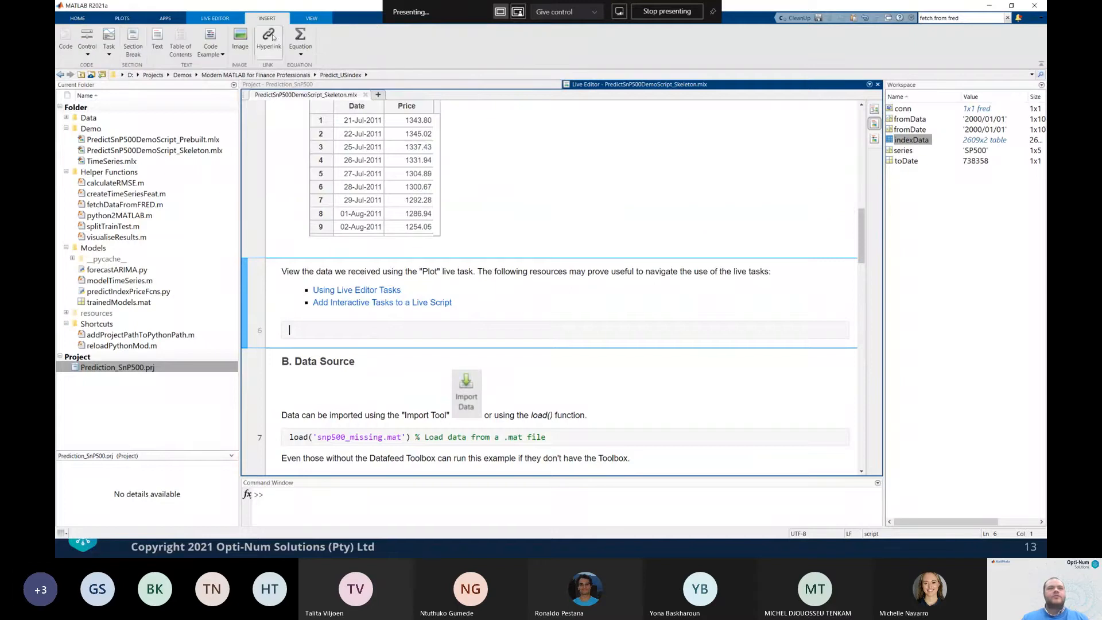
click(112, 54)
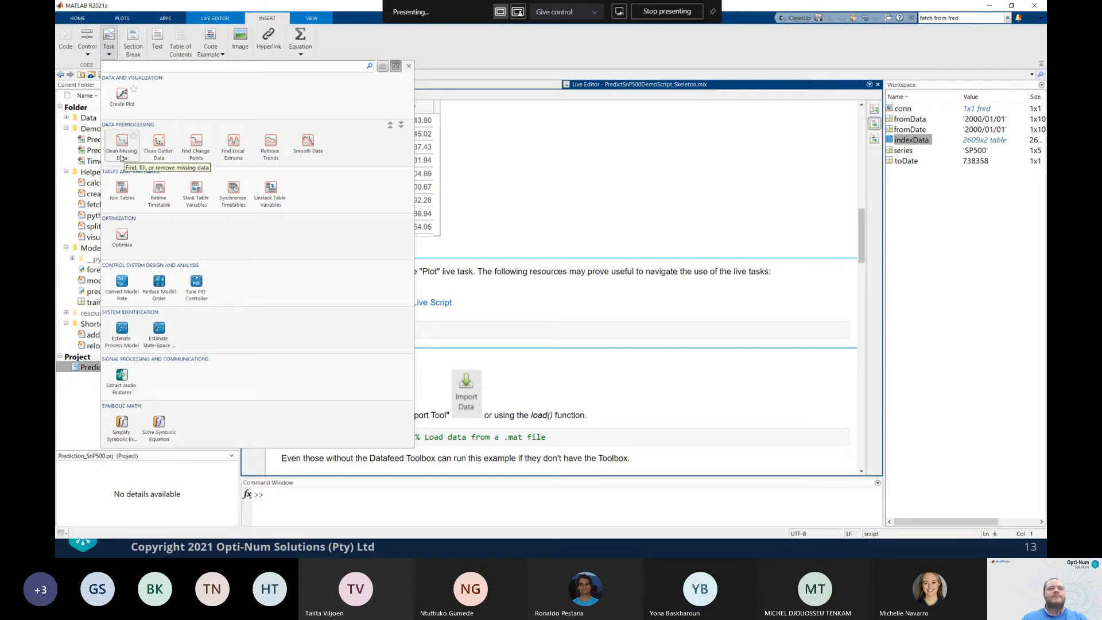
click(122, 147)
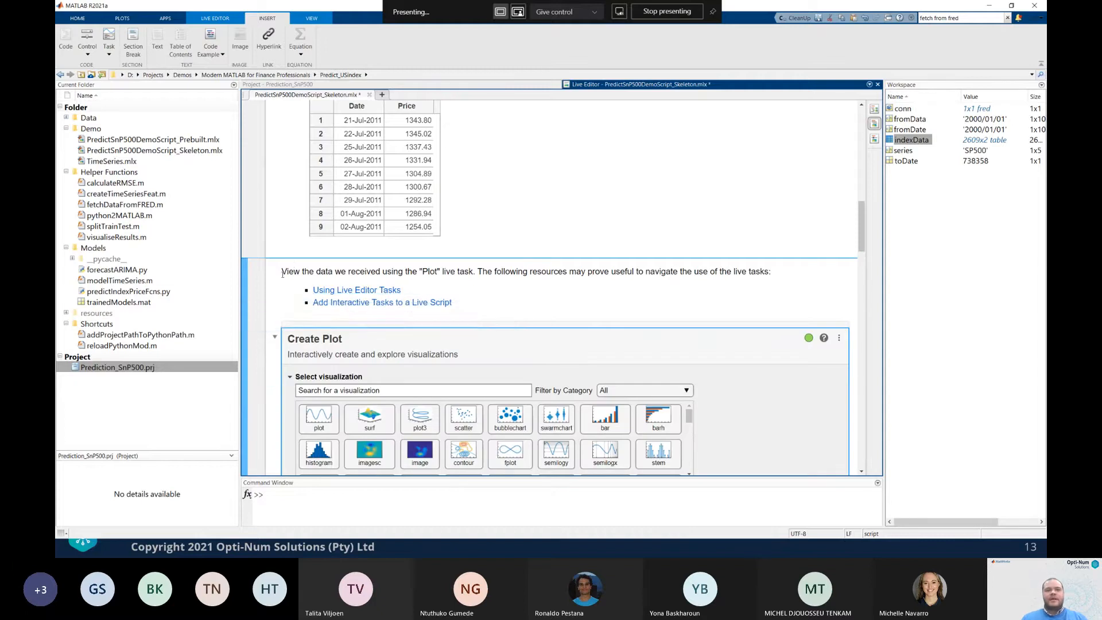
Choose the plot visualization in the Create Plot task and set its X data to indexData, Date
scroll(281, 279, down, 3)
scroll(282, 279, down, 3)
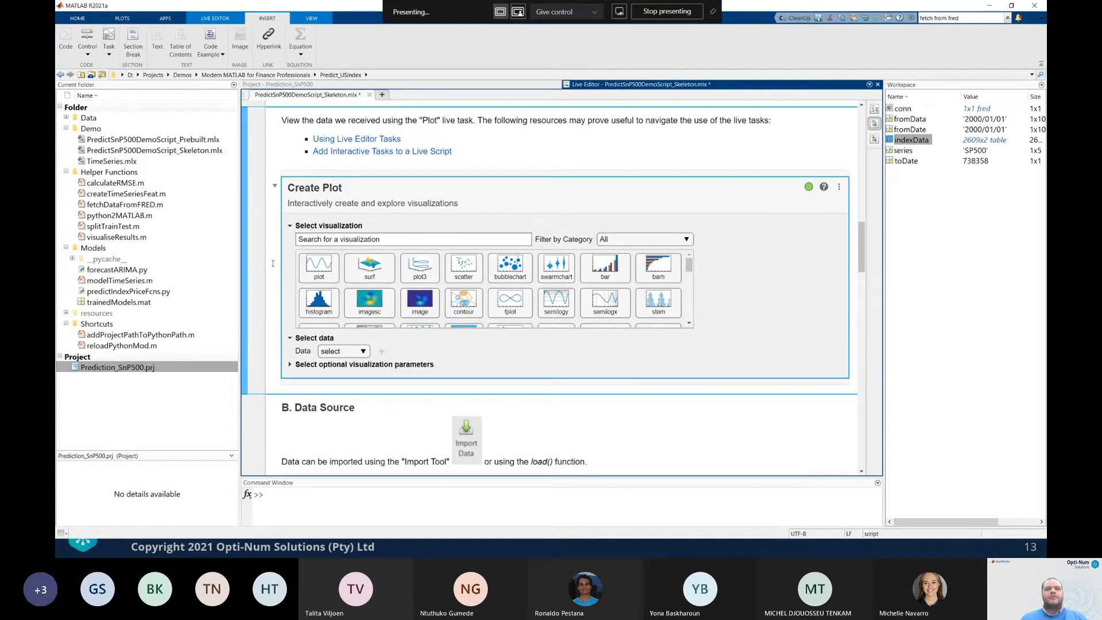
click(316, 268)
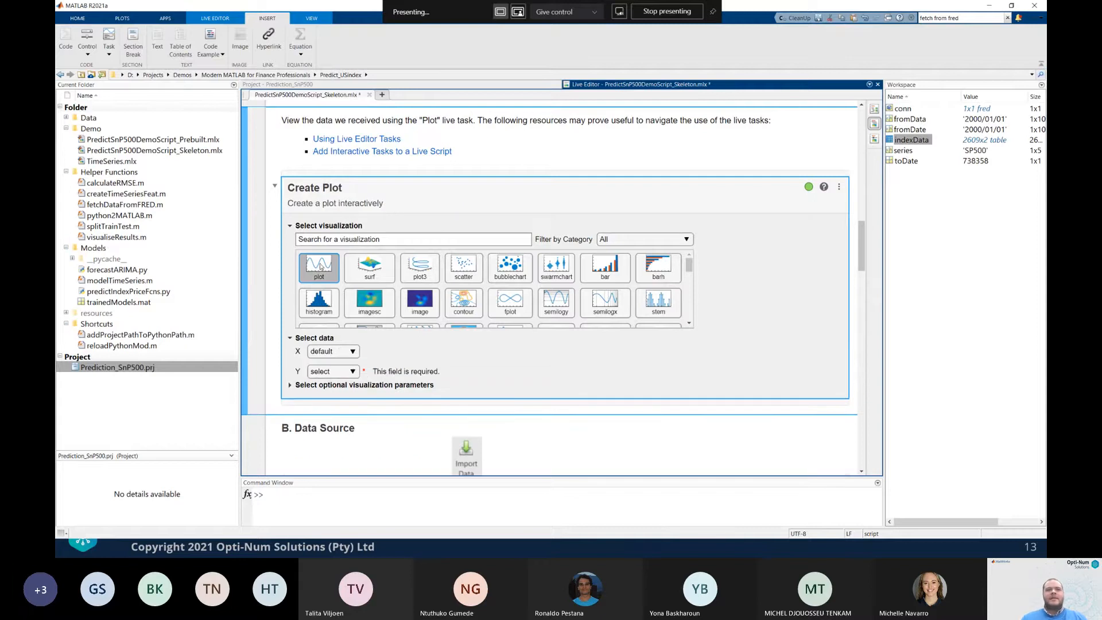
click(333, 351)
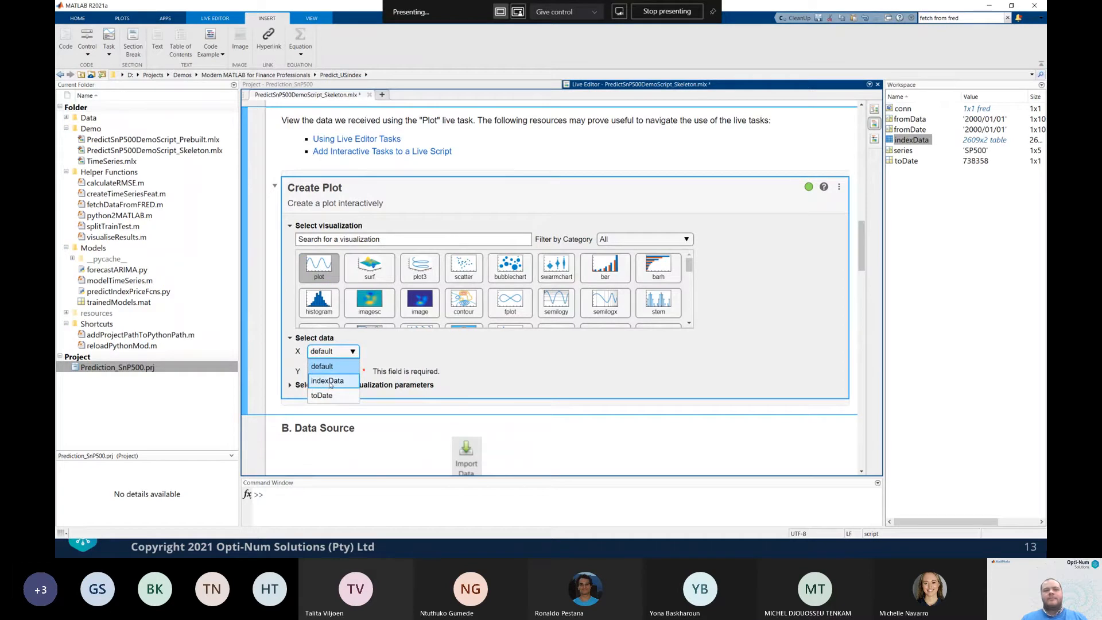
click(330, 381)
click(383, 352)
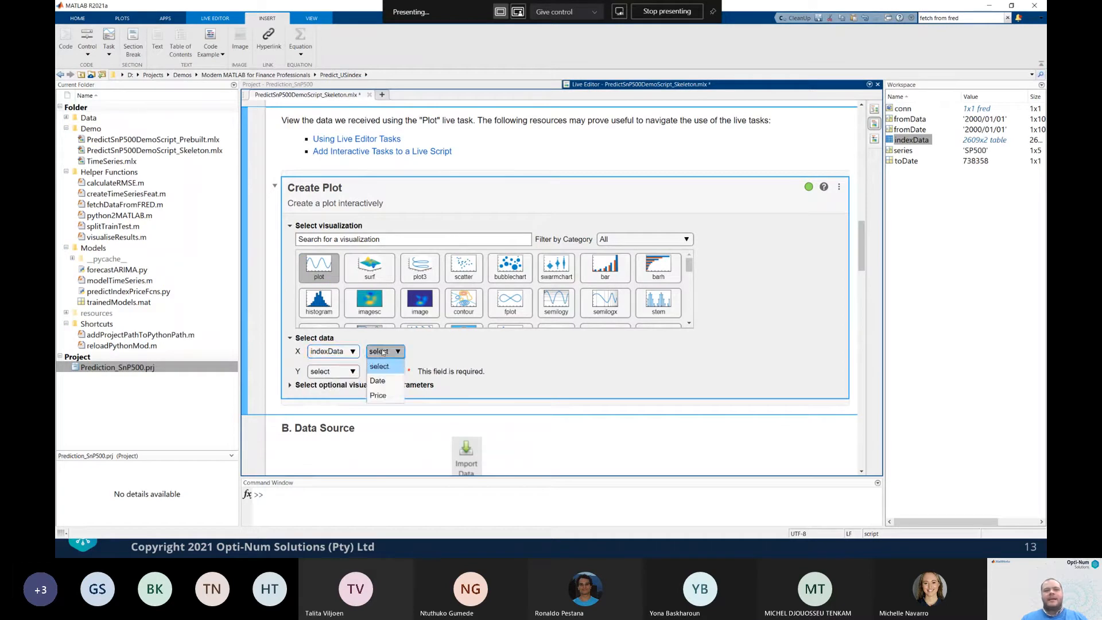
click(379, 381)
Set the plot's Y data to indexData, Price and view the resulting chart
click(338, 371)
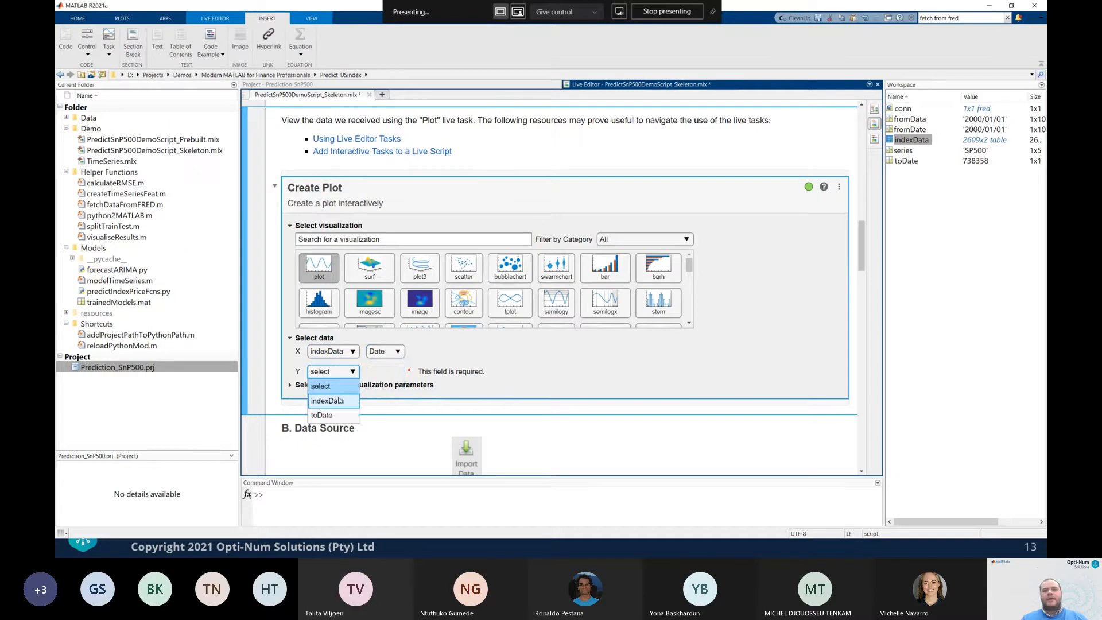
click(340, 397)
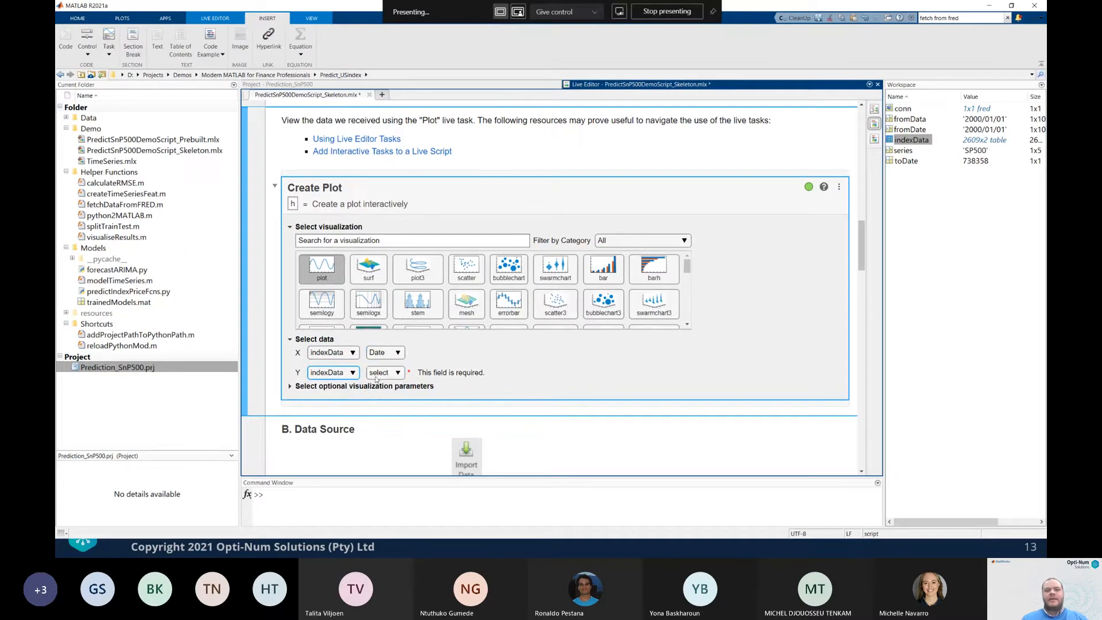
click(386, 374)
click(383, 414)
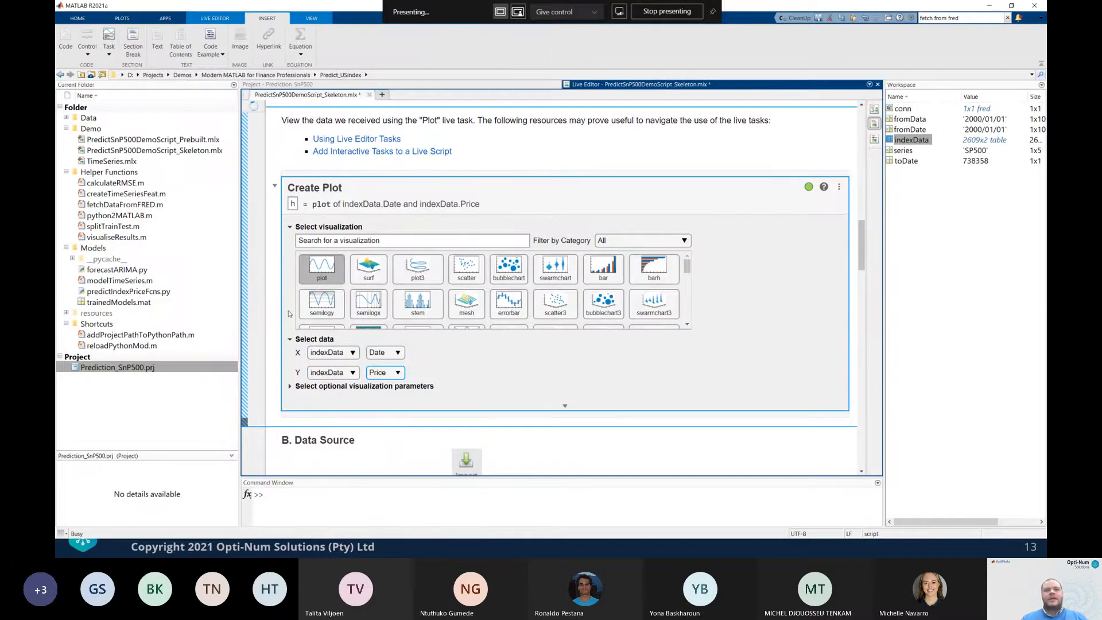
scroll(276, 292, down, 3)
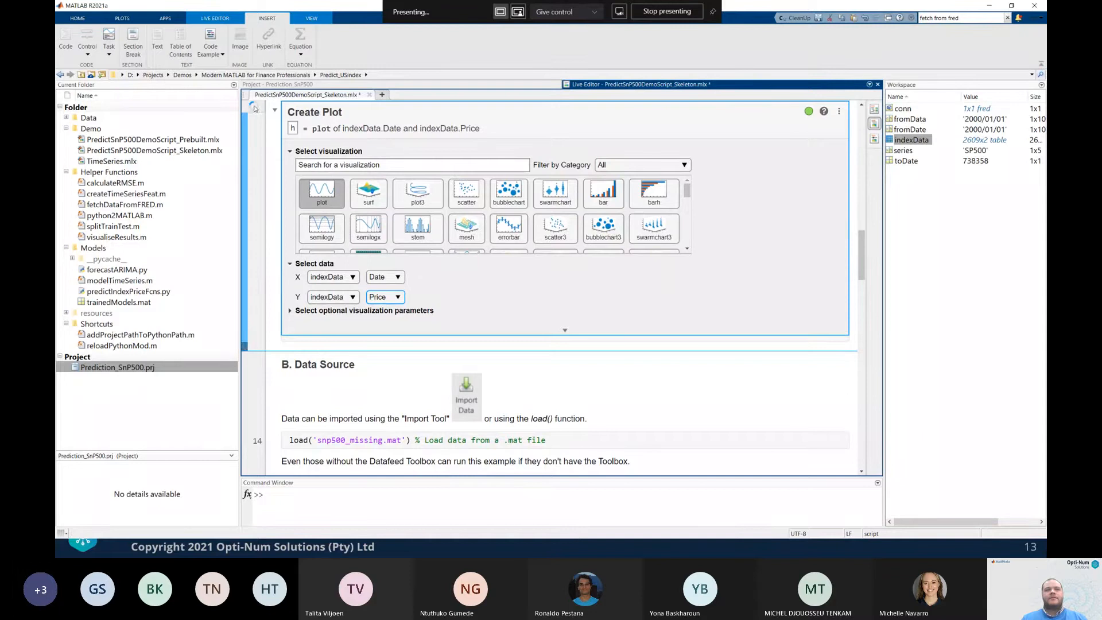
scroll(282, 229, down, 6)
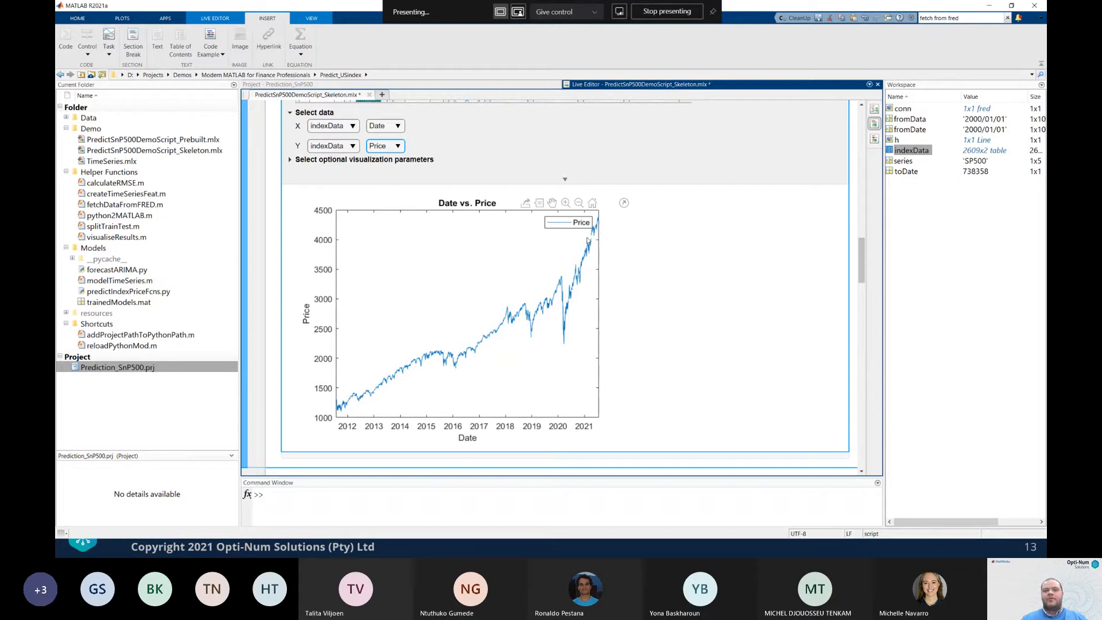
Show the Create Plot task's generated code, examine the plot and label lines, and hide the code again
click(565, 180)
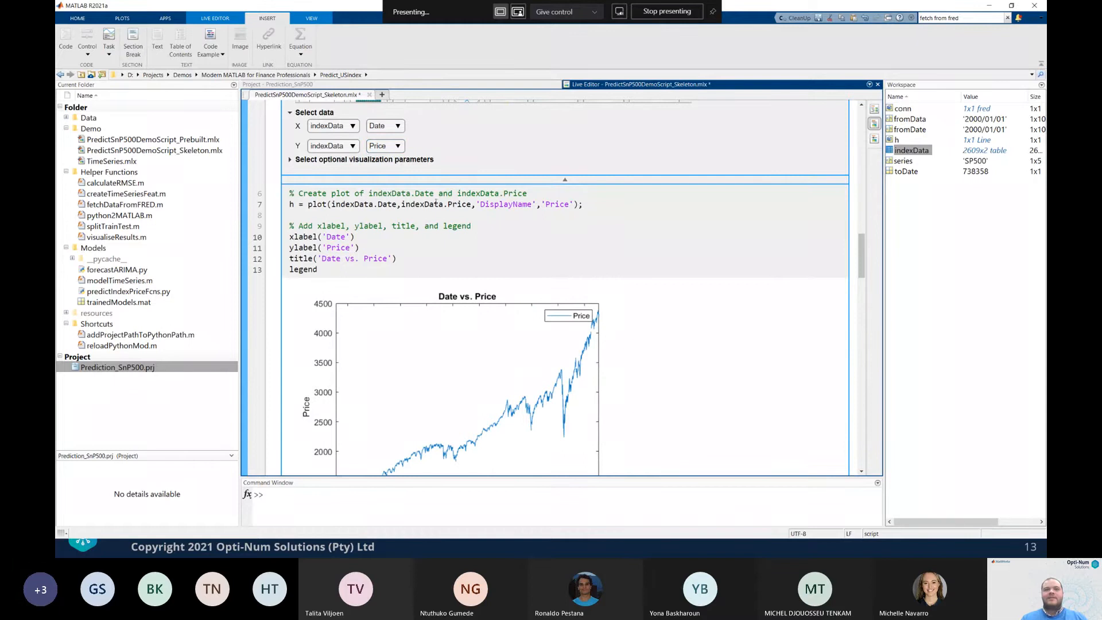
mouse_move(436, 203)
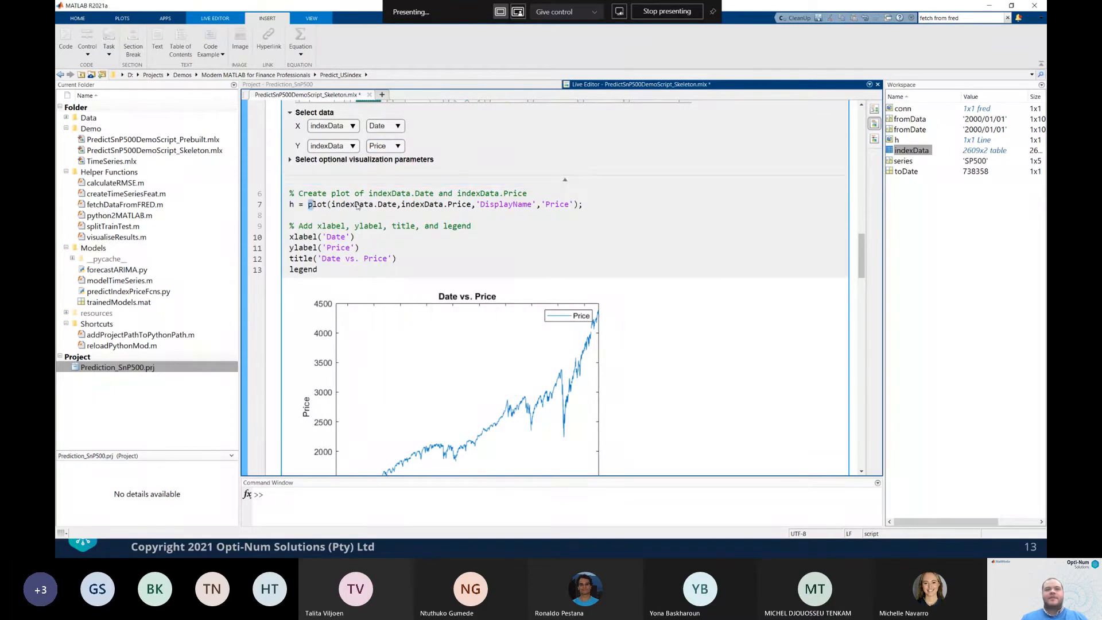
drag(308, 204, 586, 210)
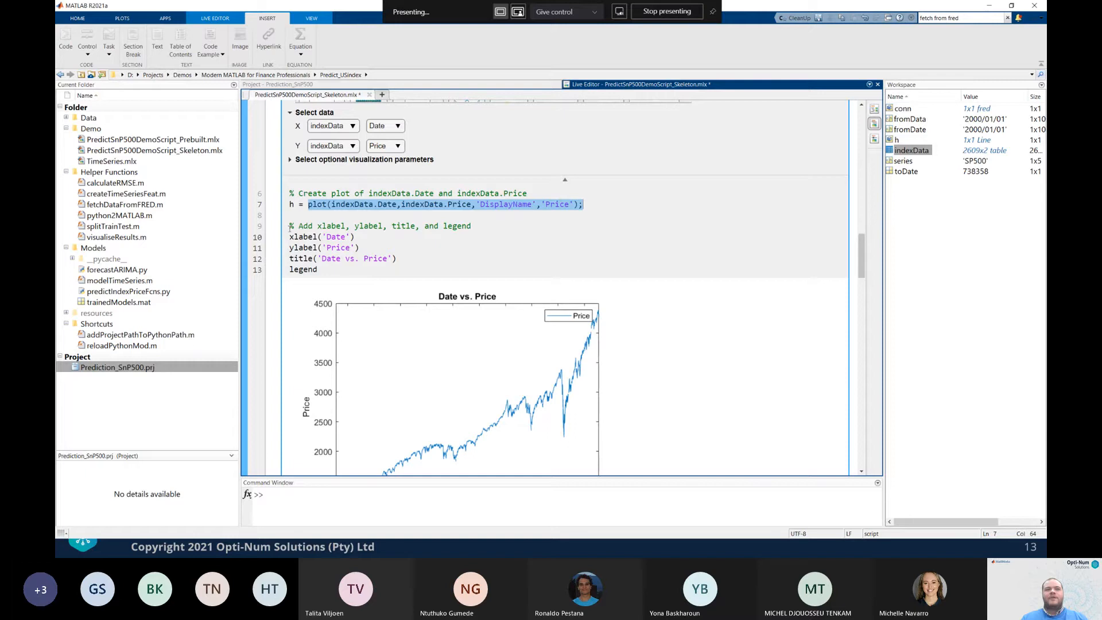
drag(290, 228, 332, 270)
click(330, 273)
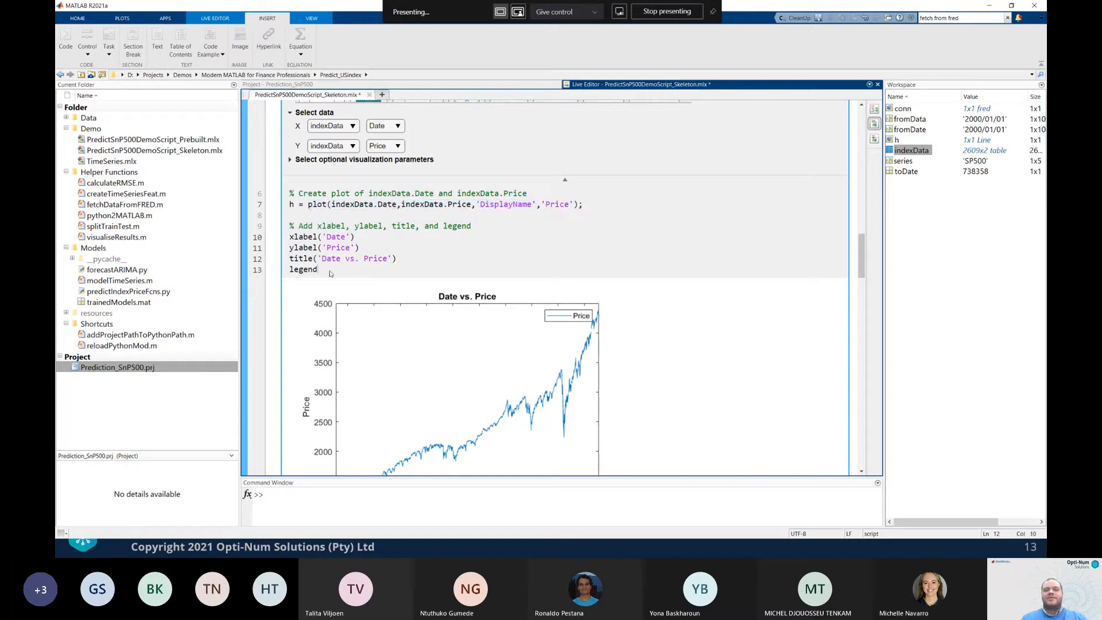
click(566, 180)
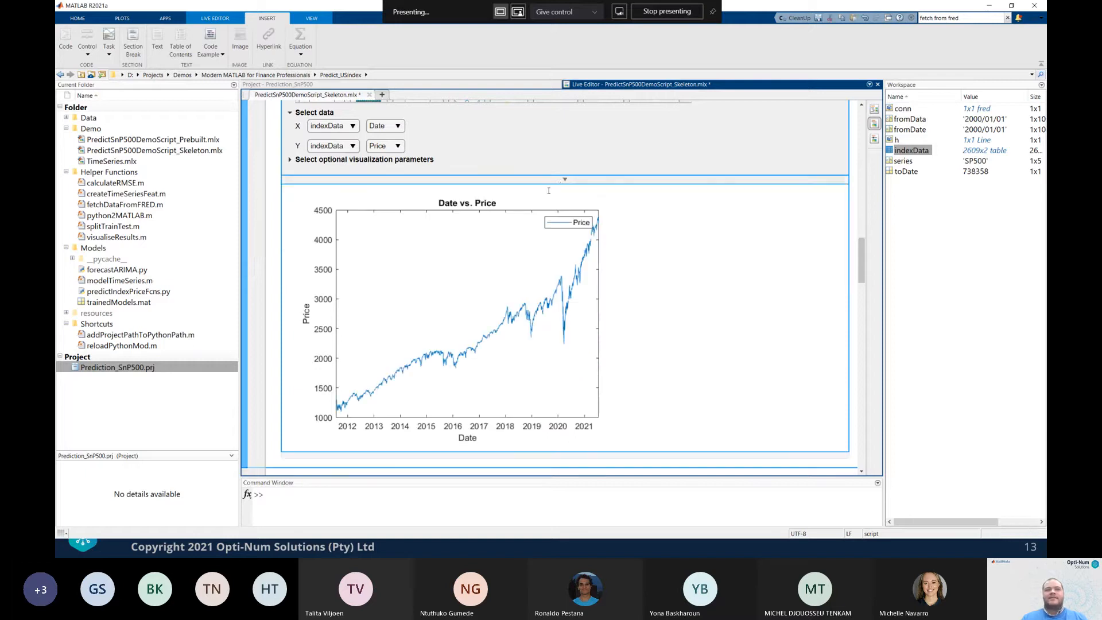
Zoom into the Date vs. Price chart around 2019 to early 2021, and further into about July 2020 to January 2021
scroll(542, 197, up, 3)
scroll(539, 218, down, 3)
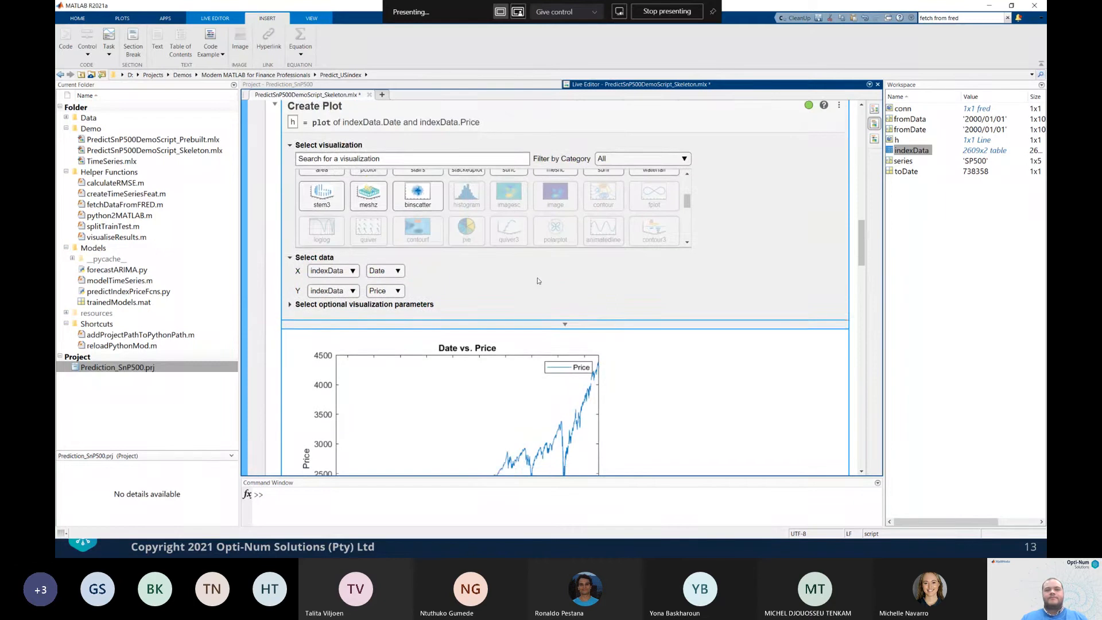
scroll(538, 280, down, 4)
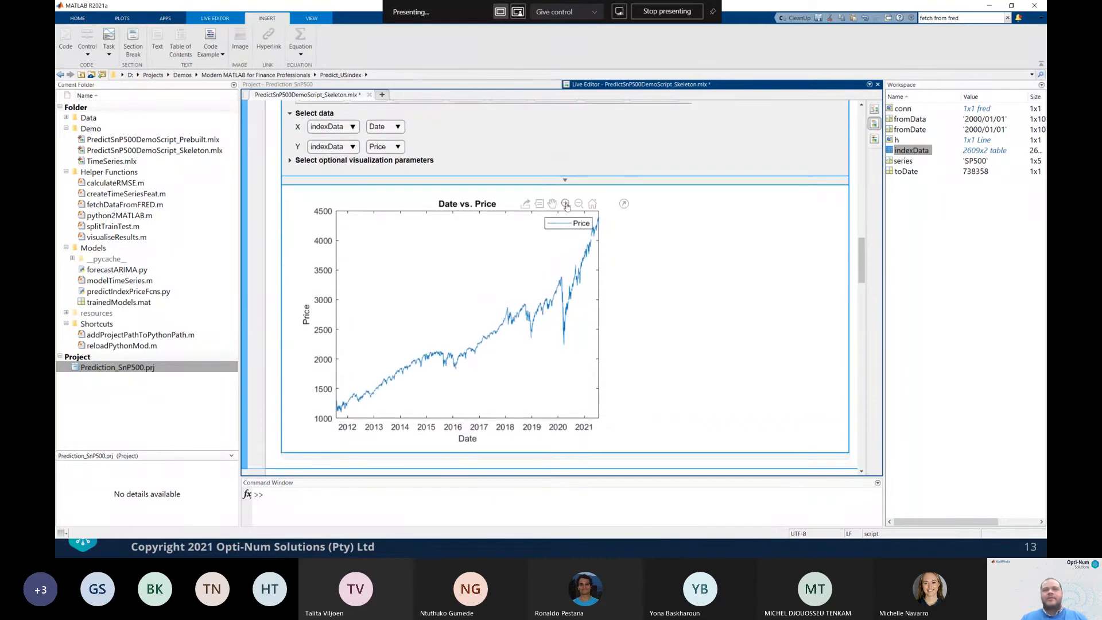
click(565, 204)
drag(531, 245, 592, 356)
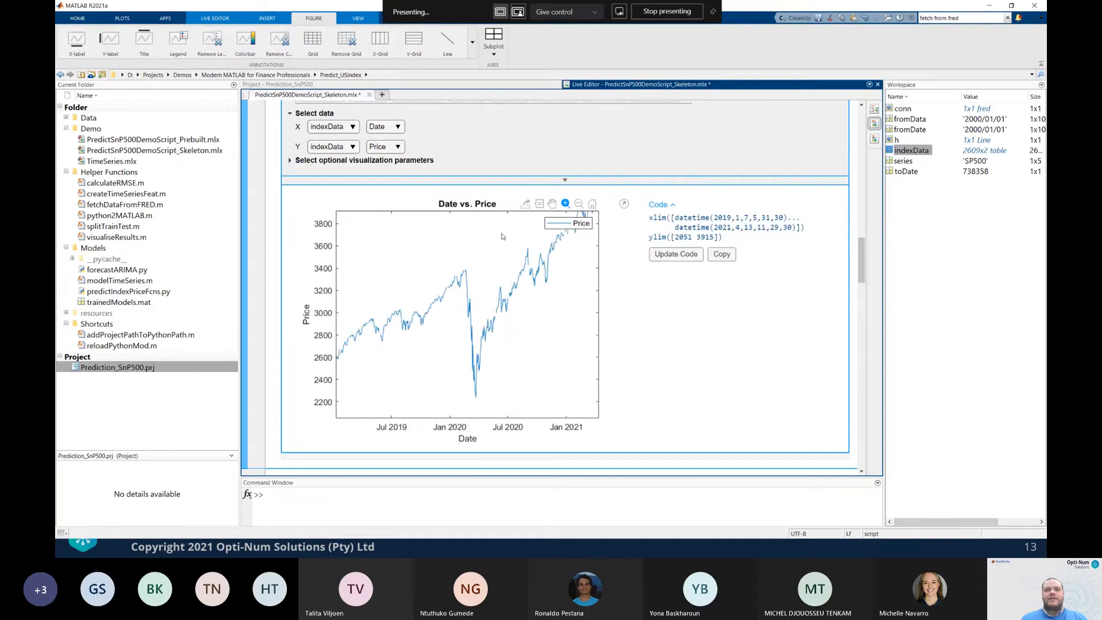
drag(503, 235, 571, 307)
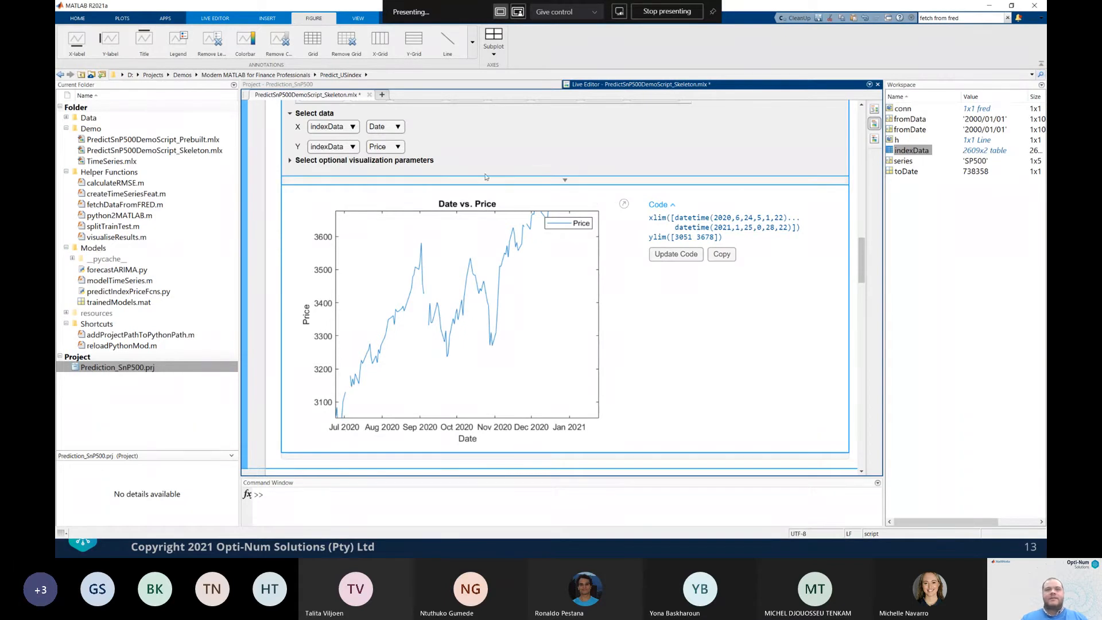
Insert a Clean Missing Data live task in the empty code block under A. Clean Data
scroll(565, 203, down, 5)
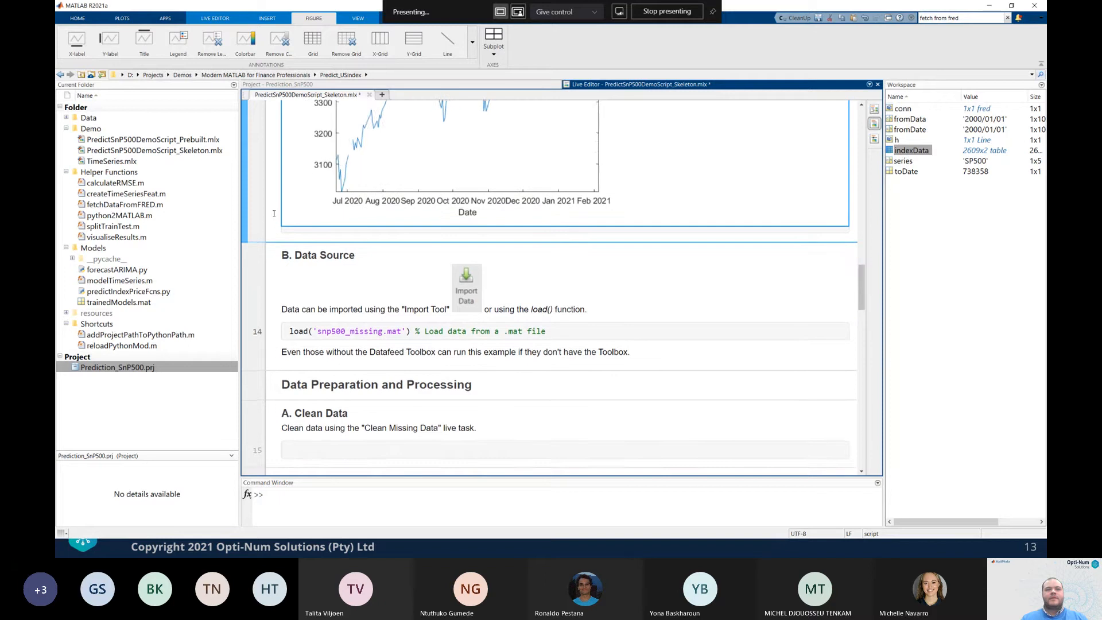
scroll(274, 213, down, 3)
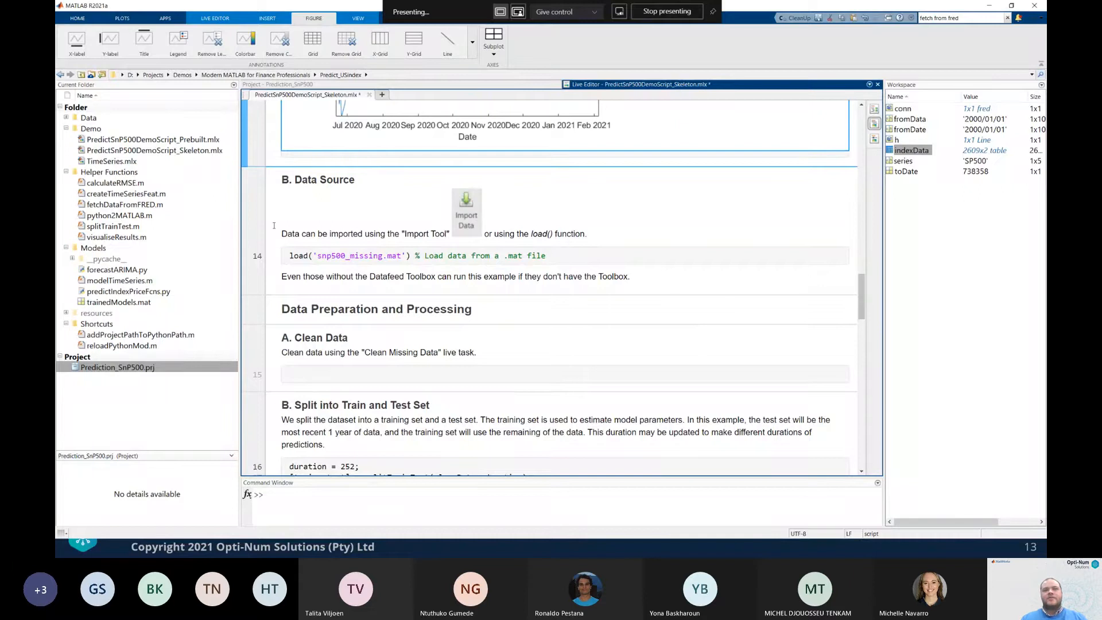
scroll(274, 226, down, 5)
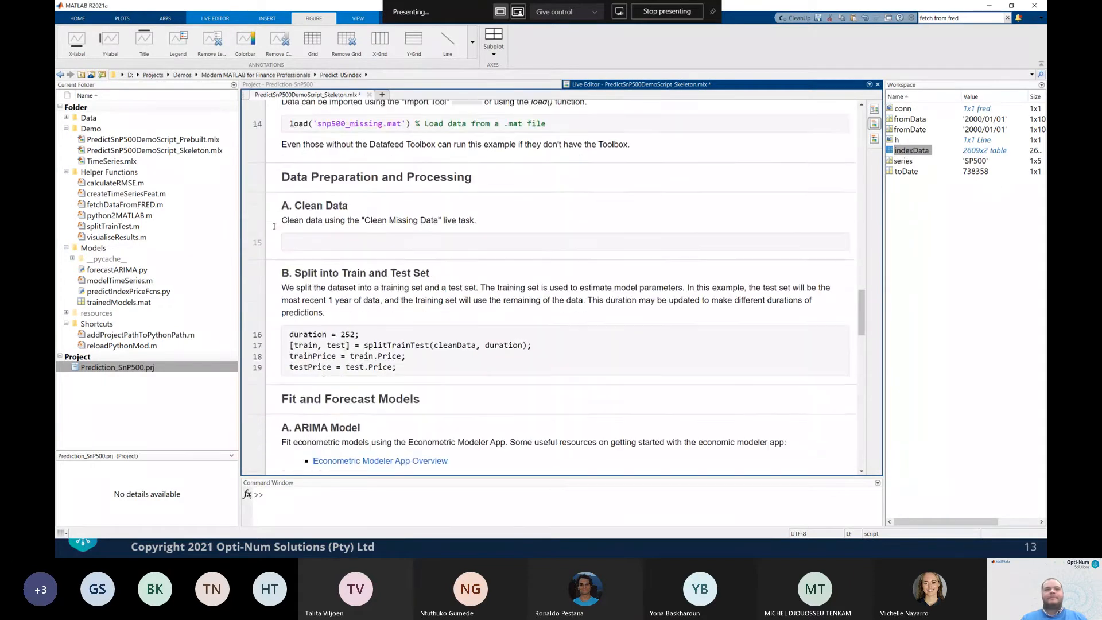
click(341, 221)
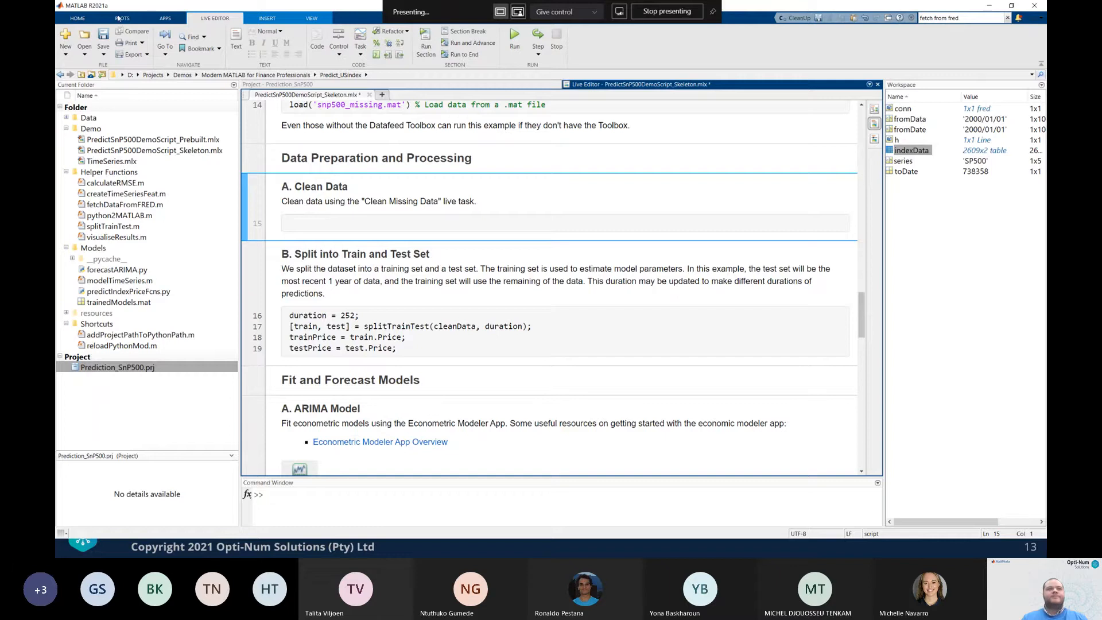
click(361, 53)
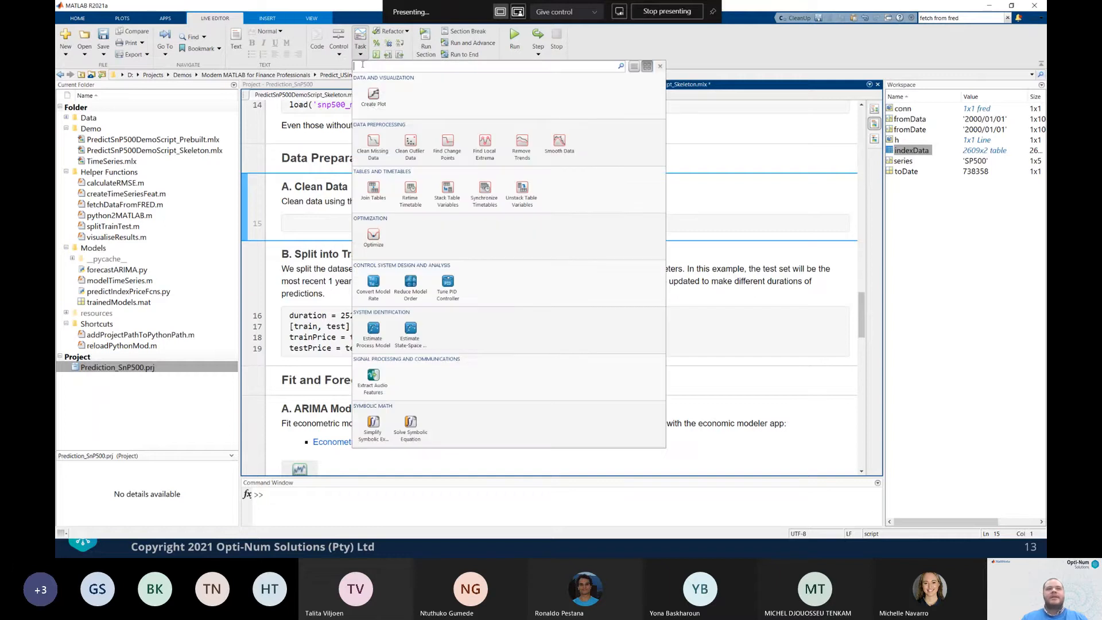
click(373, 145)
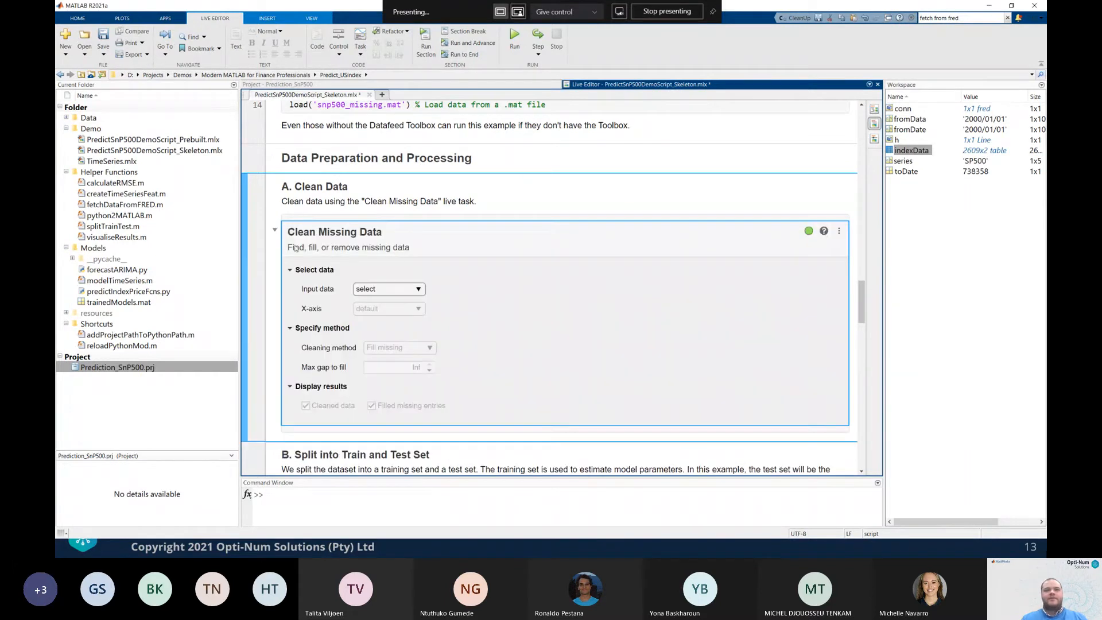
Set the Clean Missing Data task's input data to indexData with all supported variables
scroll(274, 255, down, 3)
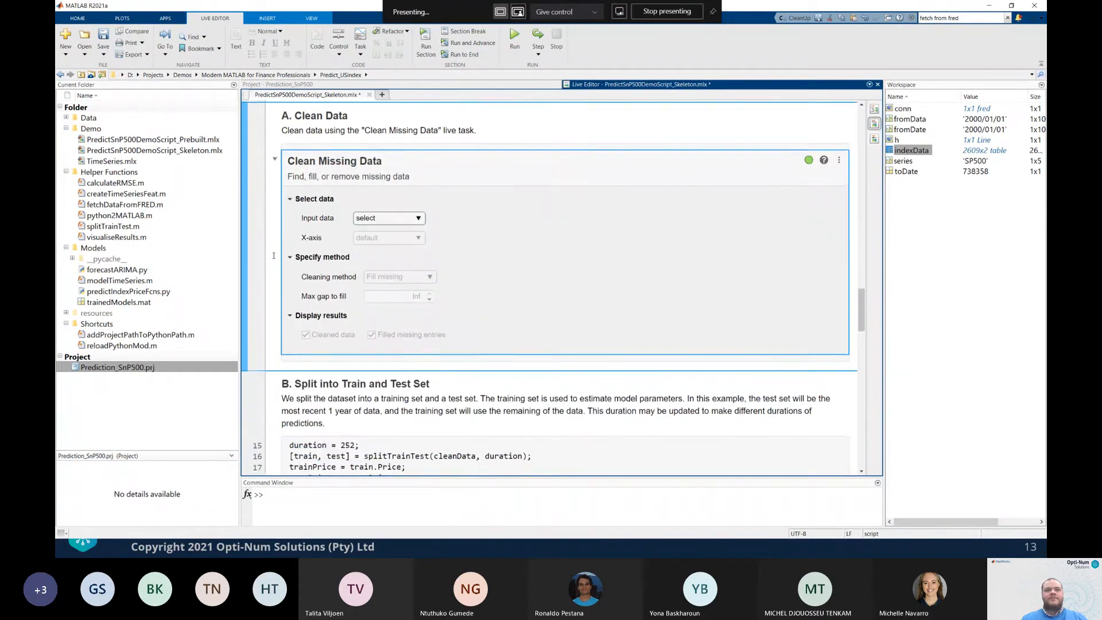
click(384, 220)
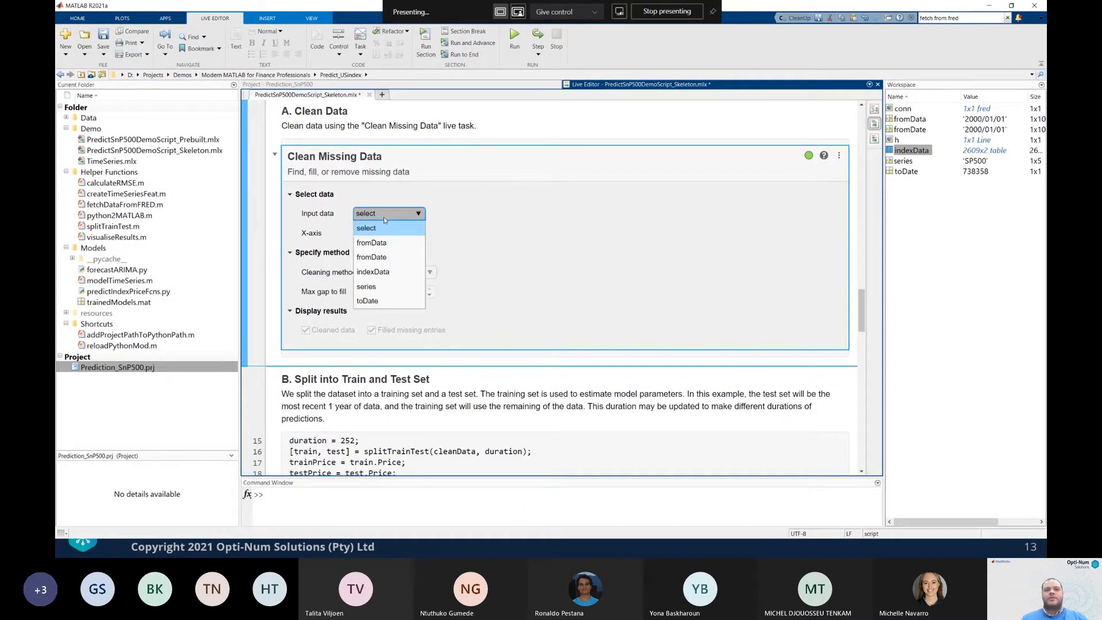
click(389, 273)
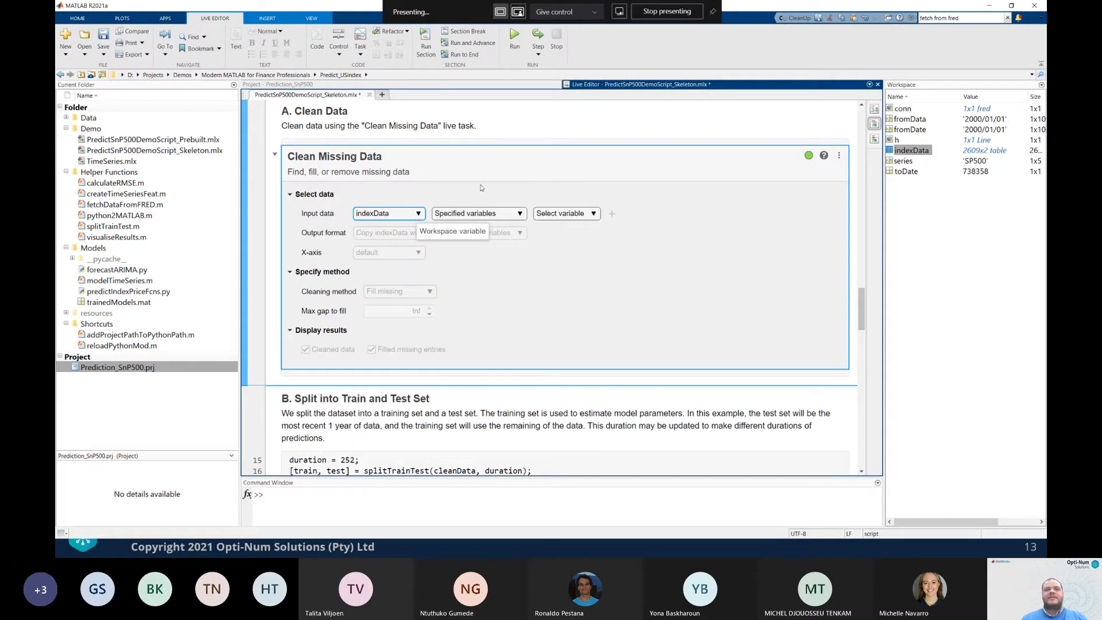
click(518, 214)
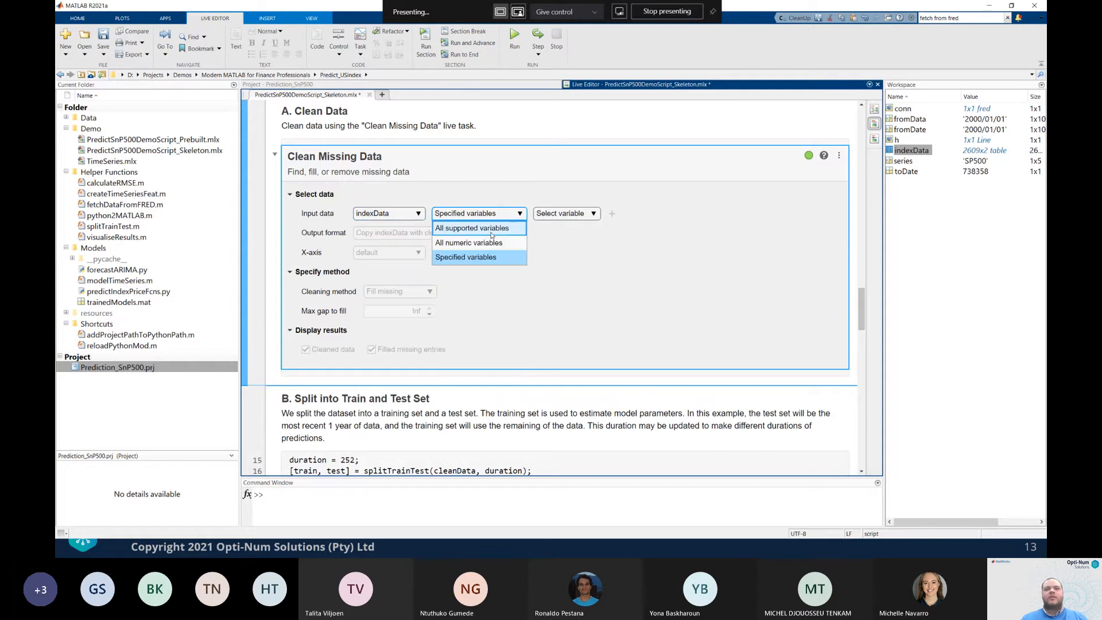
click(491, 233)
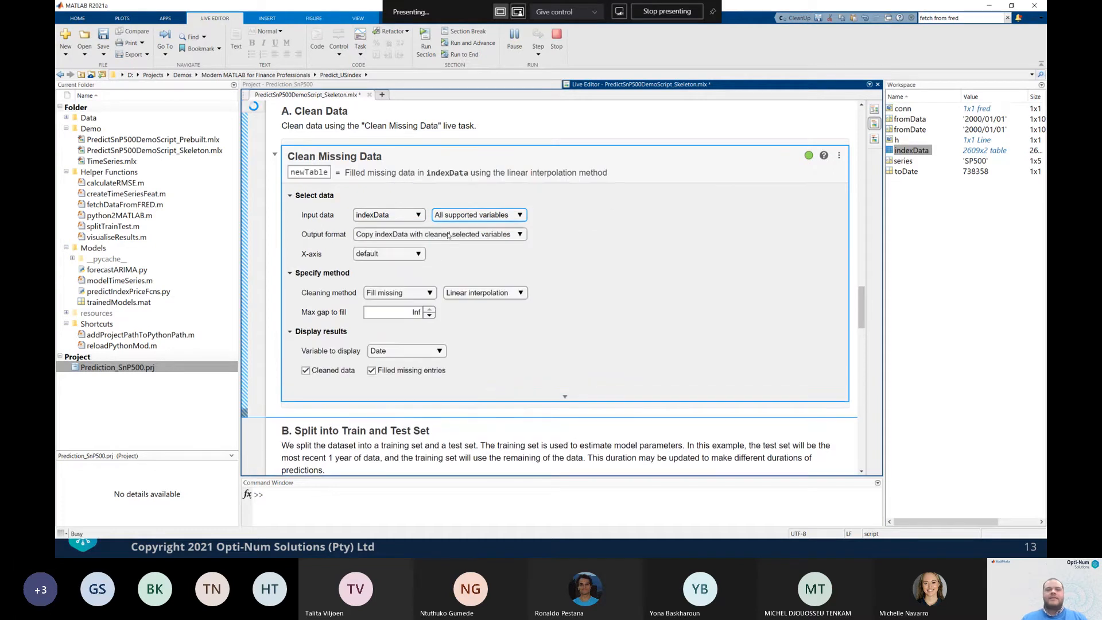
Set the cleaning method of the Clean Missing Data task to Remove missing
scroll(337, 247, down, 1)
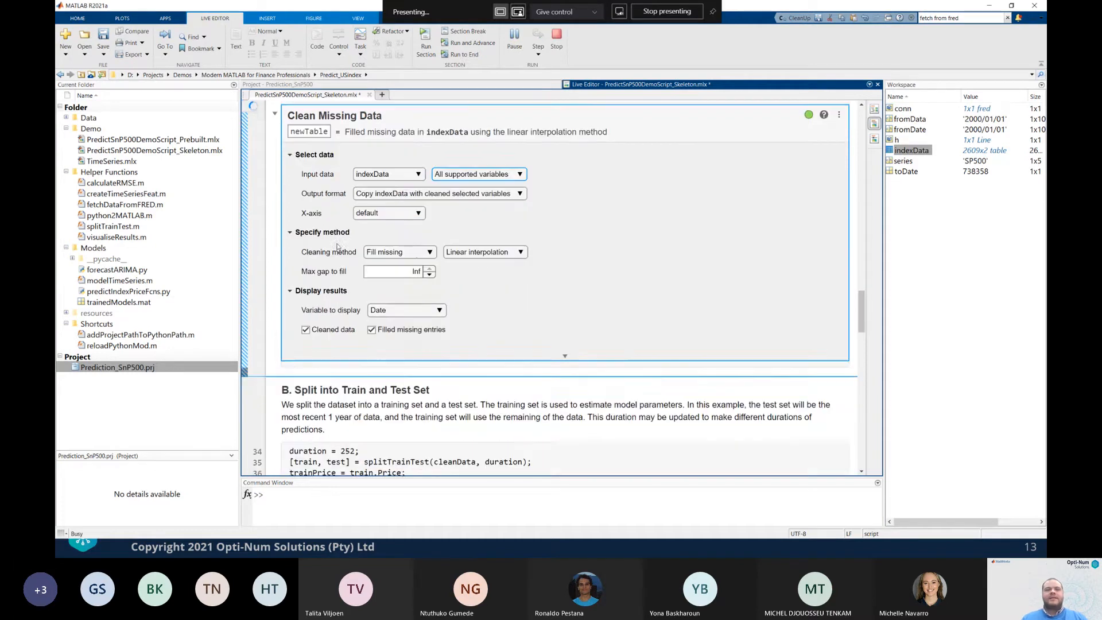
click(414, 244)
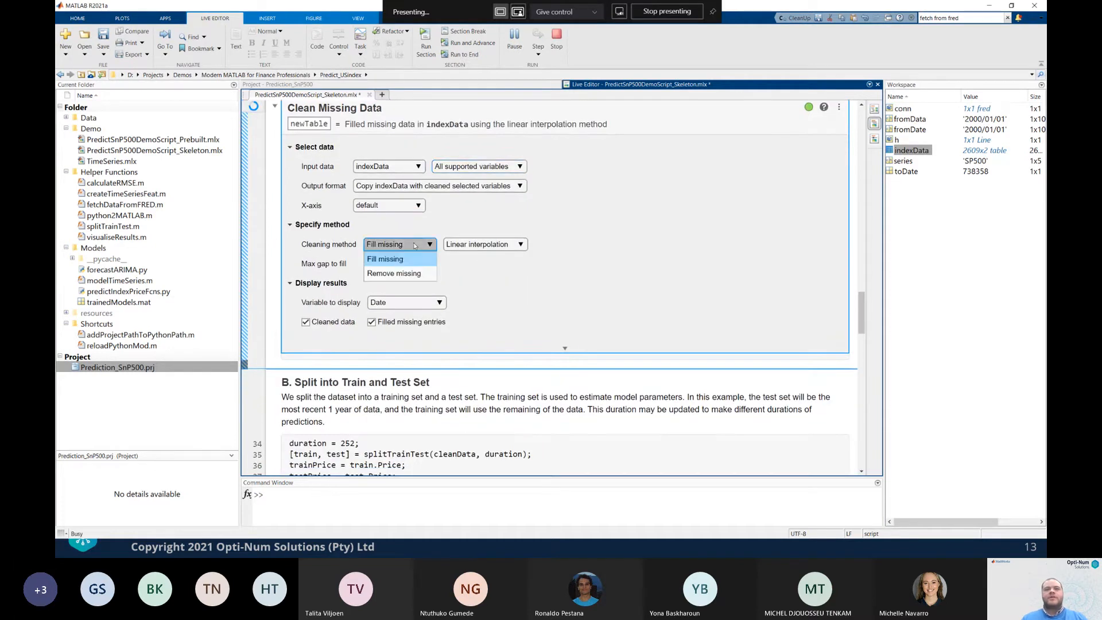
click(396, 274)
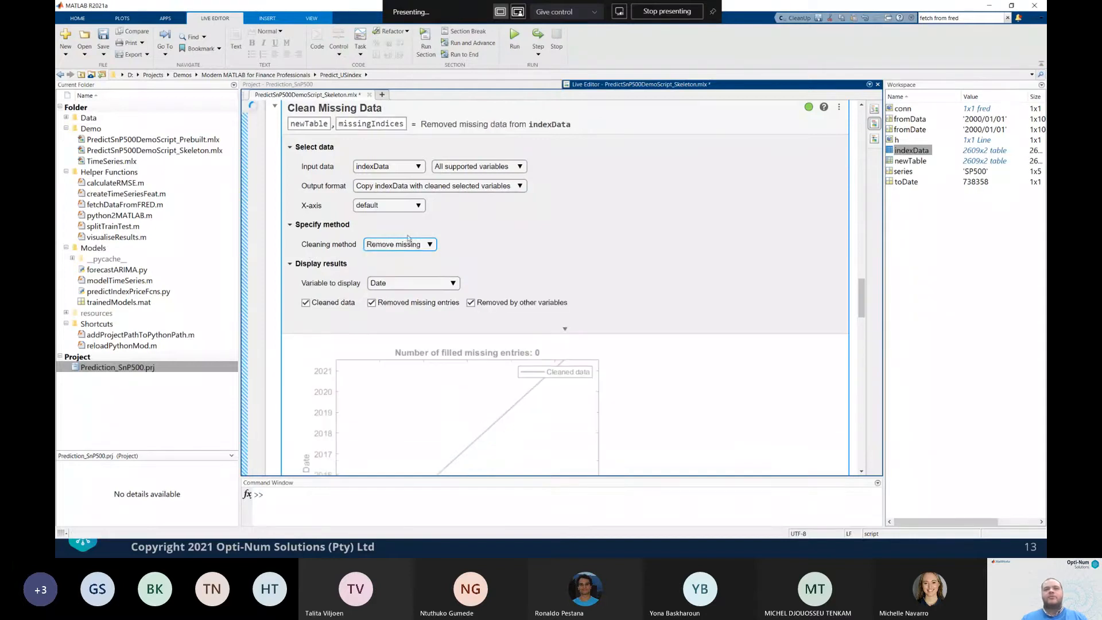
Rename the Clean Missing Data task's output table to cleanData and run the Clean Data section
scroll(408, 239, up, 2)
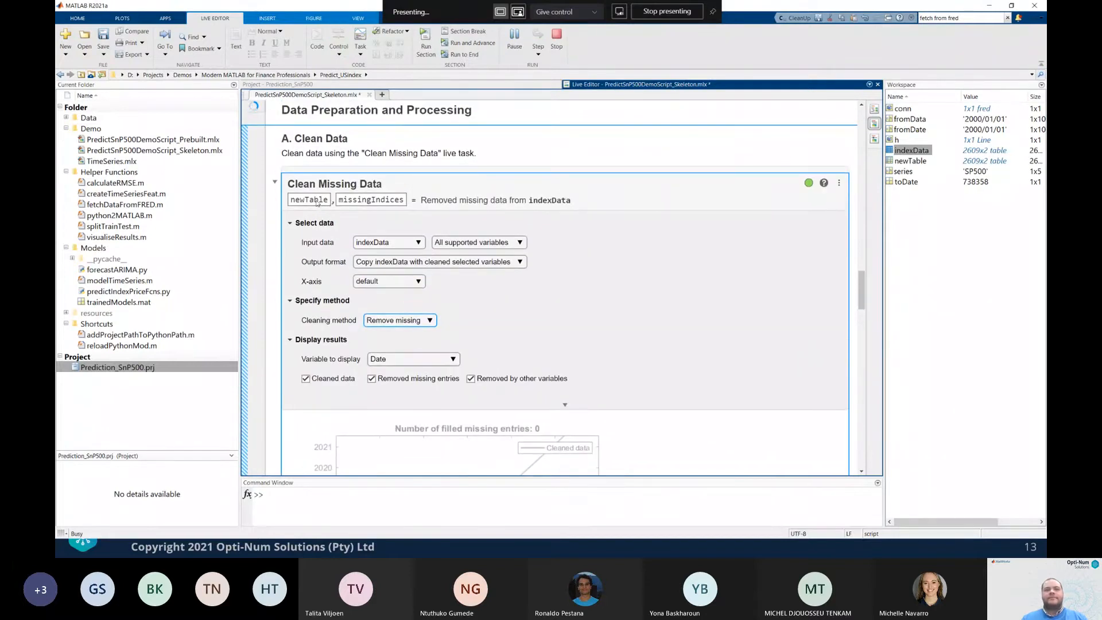
click(317, 201)
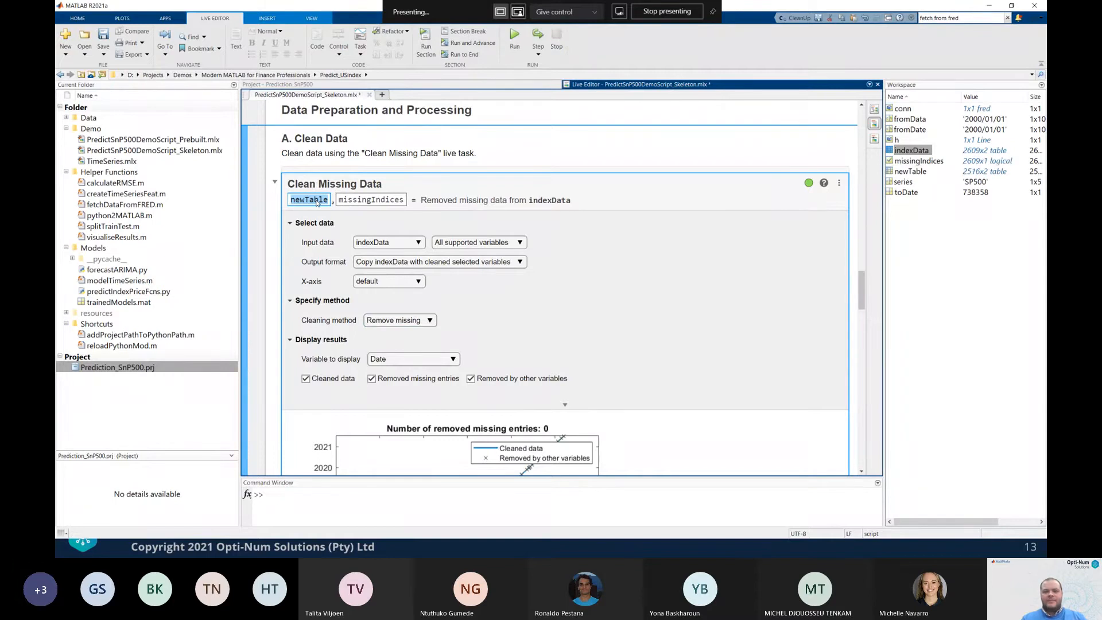
text(clean)
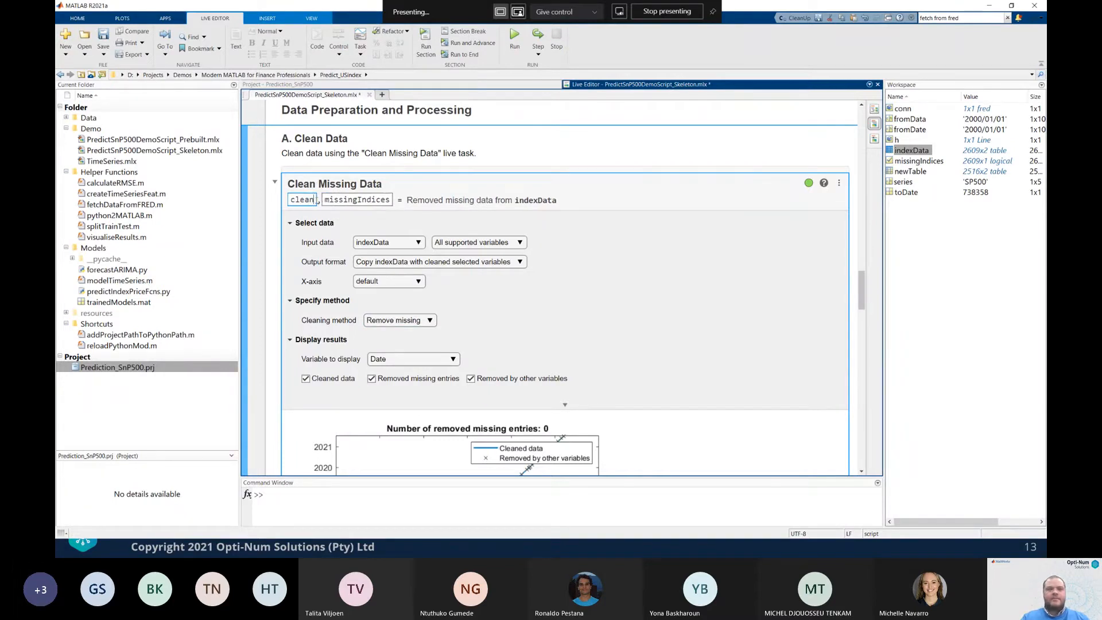
text(Data)
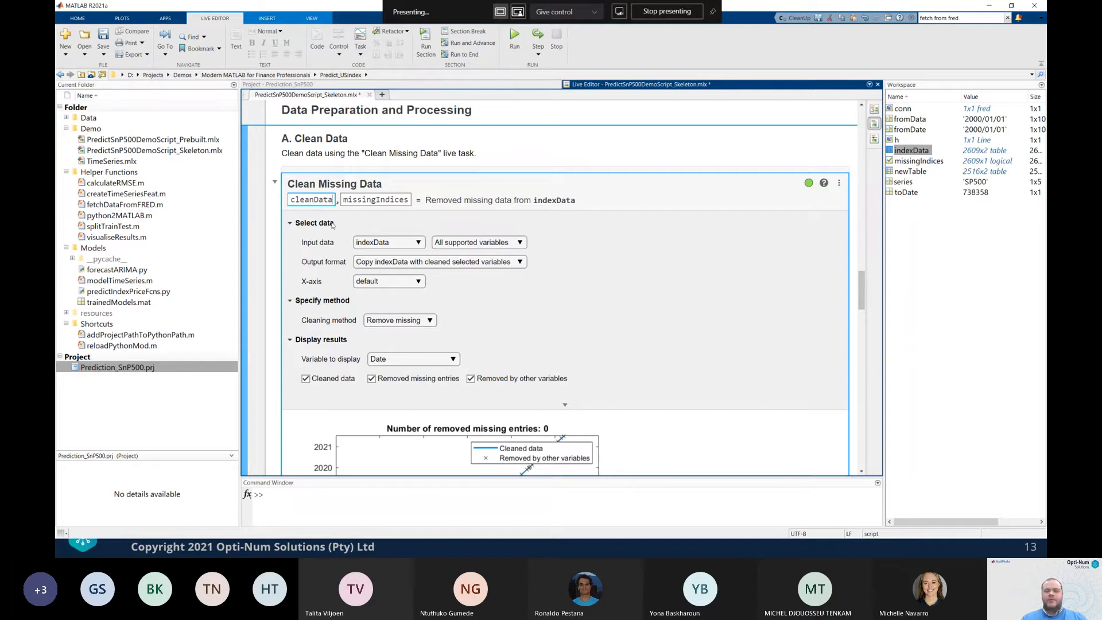
scroll(344, 224, down, 5)
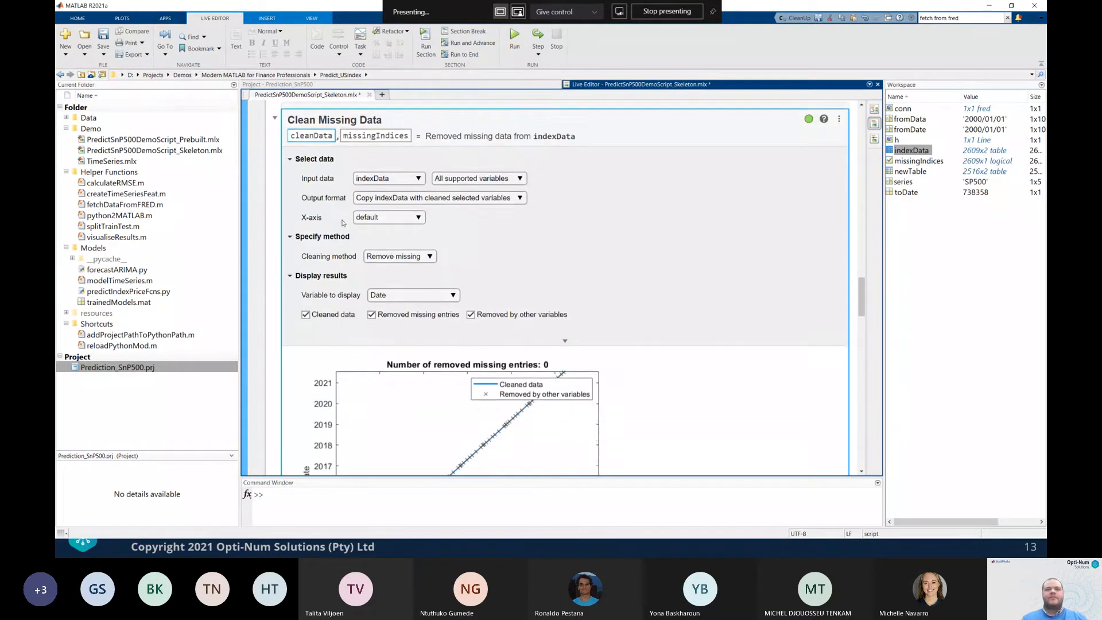
scroll(356, 222, down, 1)
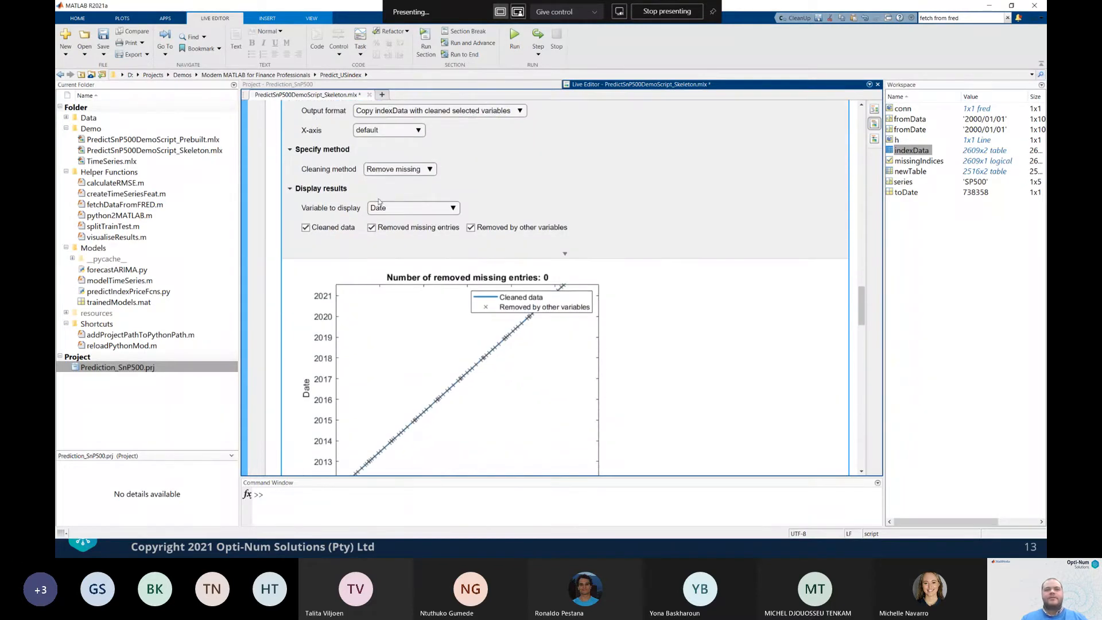
scroll(346, 141, down, 3)
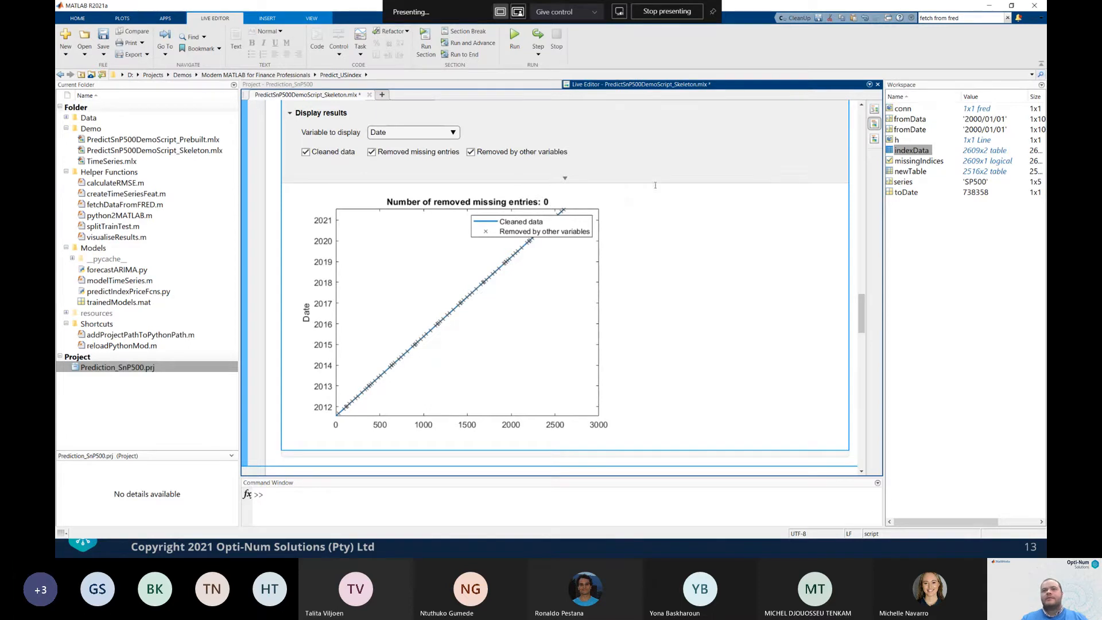
click(245, 190)
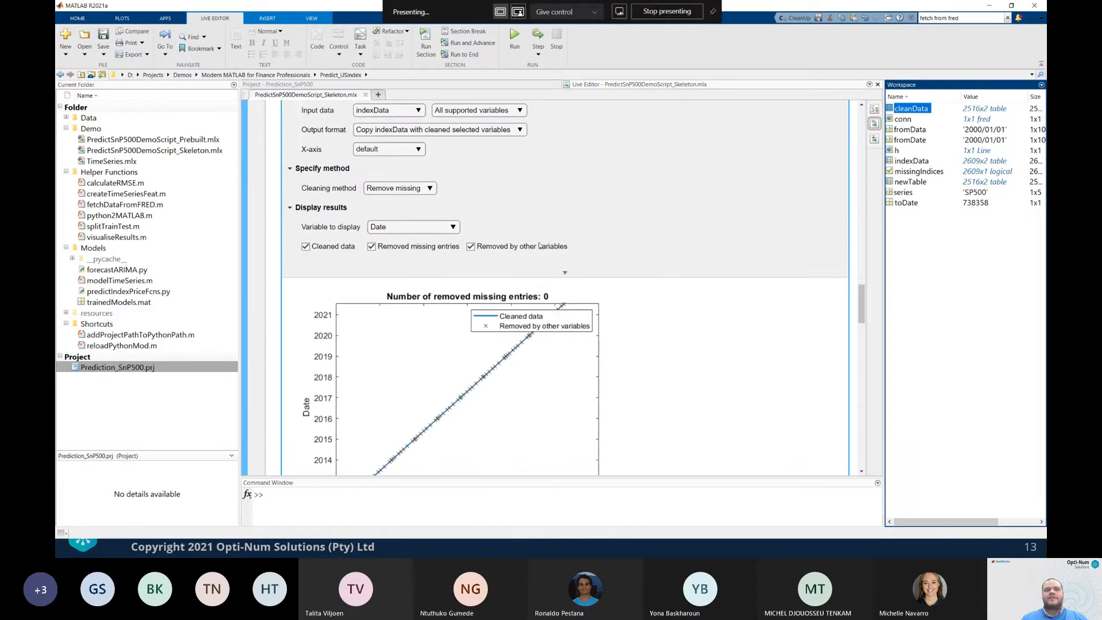
Show the Clean Missing Data task's generated code and highlight the line that calls rmmissing on indexData
scroll(566, 261, down, 3)
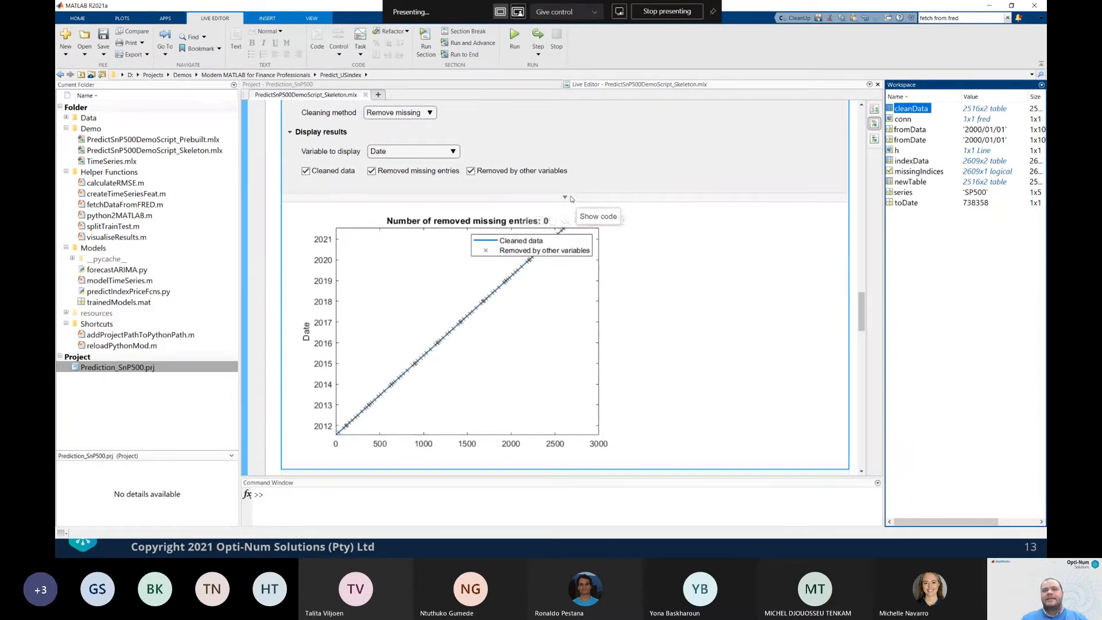
click(565, 198)
scroll(272, 137, down, 4)
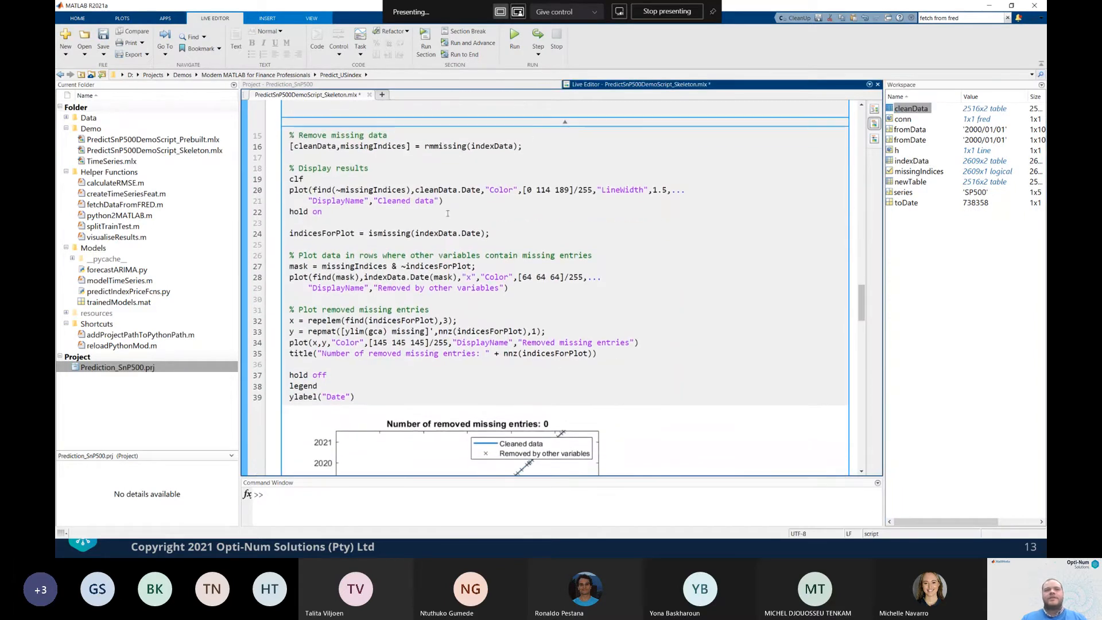
click(525, 146)
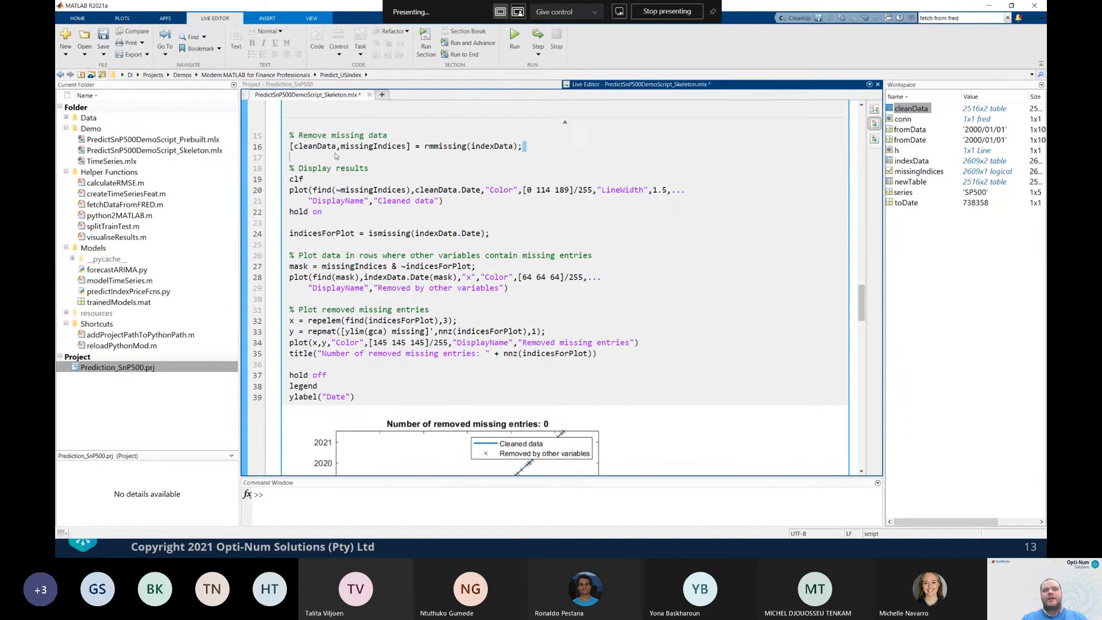
shift+click(289, 147)
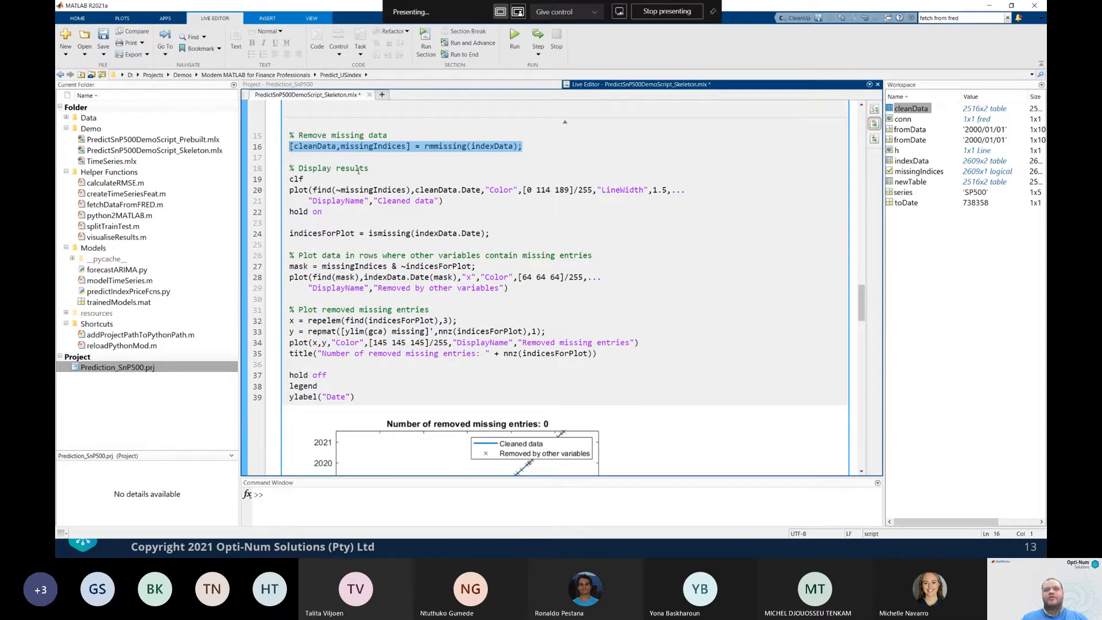
Highlight the Display results plotting code generated by the Clean Missing Data task
drag(285, 167, 376, 400)
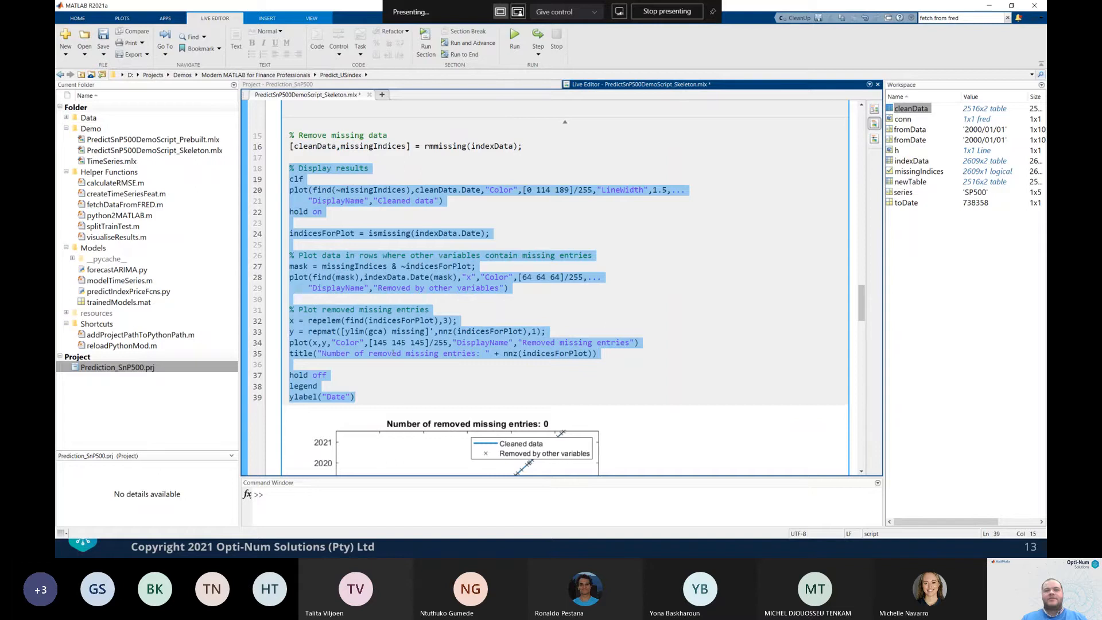
scroll(494, 328, down, 2)
scroll(494, 328, down, 3)
scroll(558, 280, up, 9)
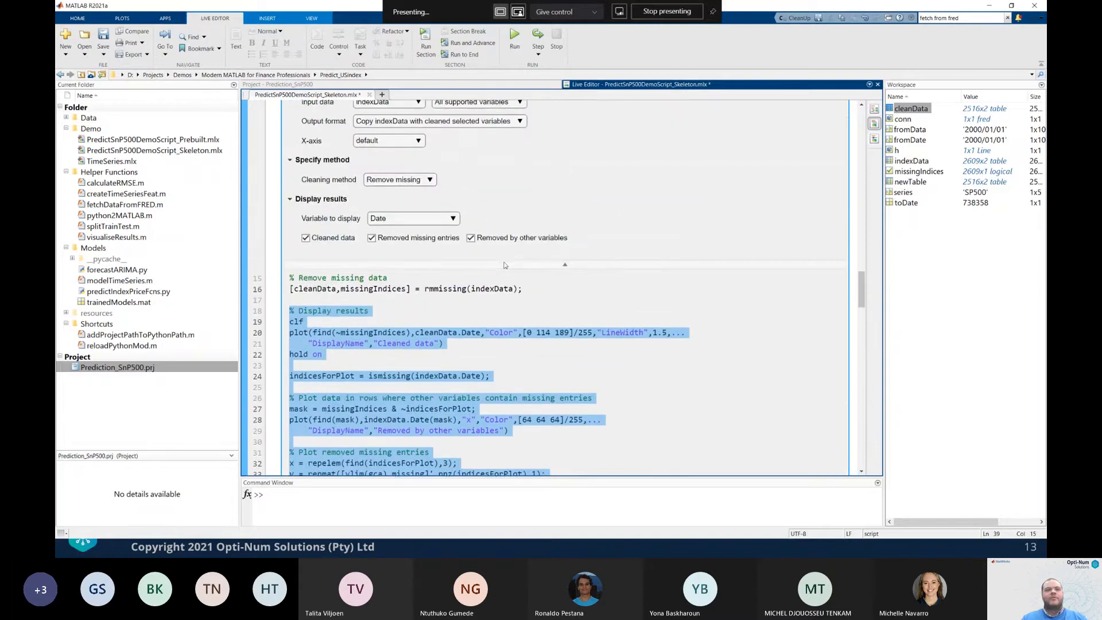
Hide the Clean Missing Data task's generated code and collapse the task to its summary line
click(565, 277)
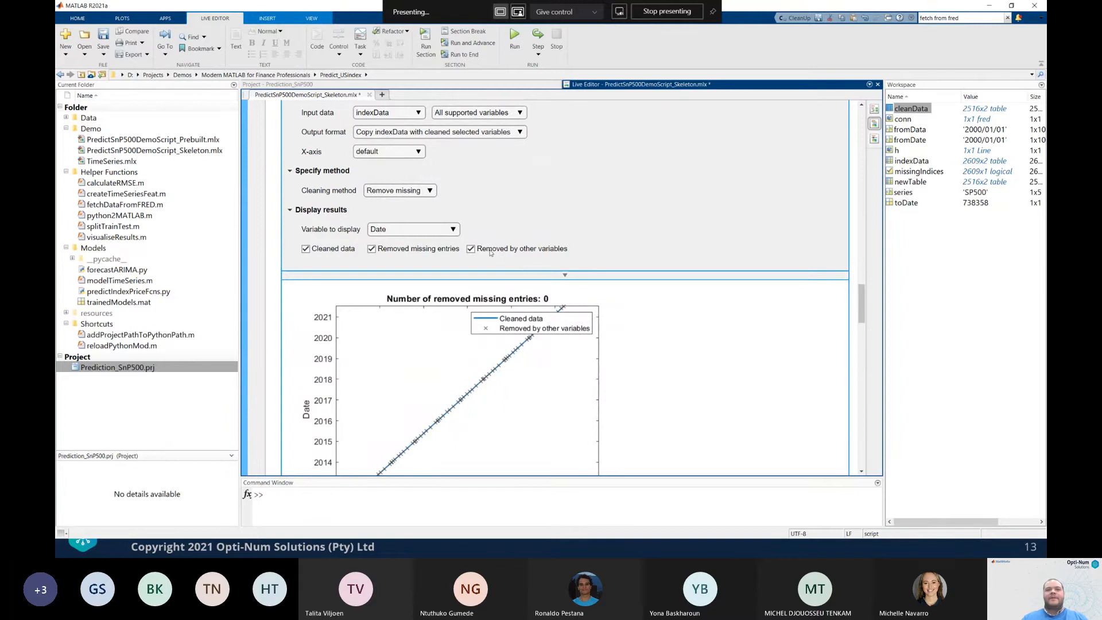
scroll(339, 188, up, 6)
click(274, 256)
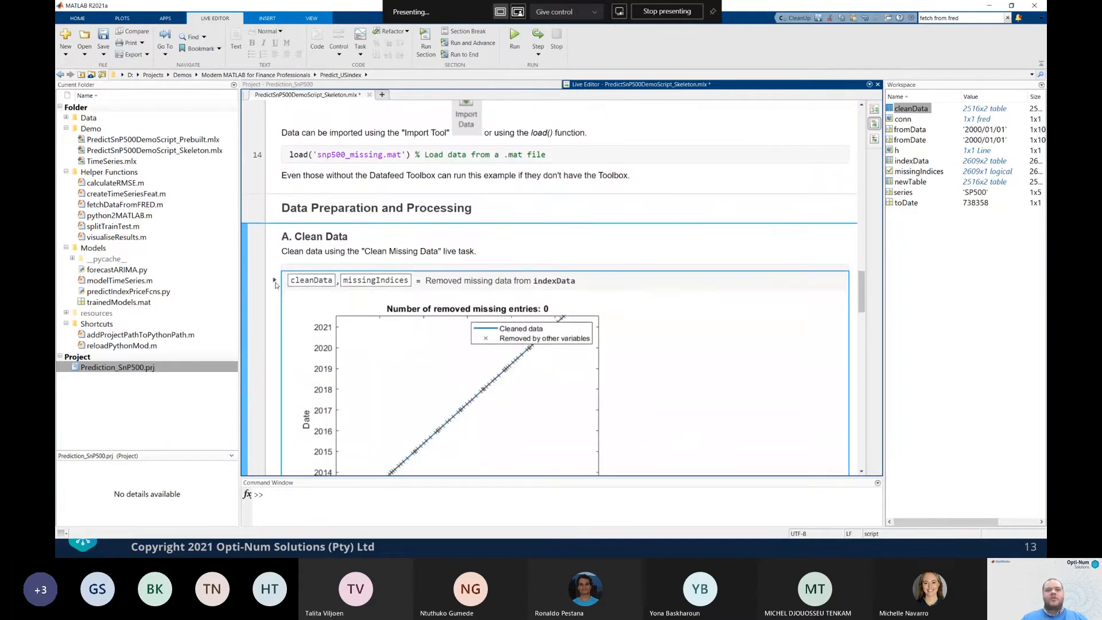
Highlight splitTrainTest and duration in the Split into Train and Test Set code, and run that section
scroll(274, 266, down, 6)
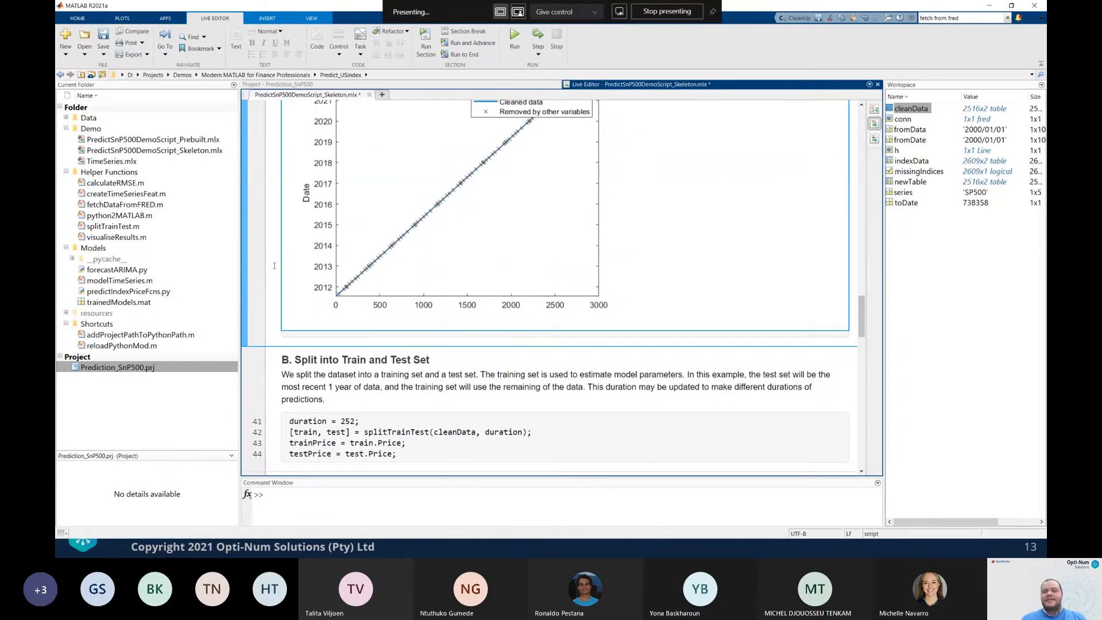
scroll(275, 265, down, 4)
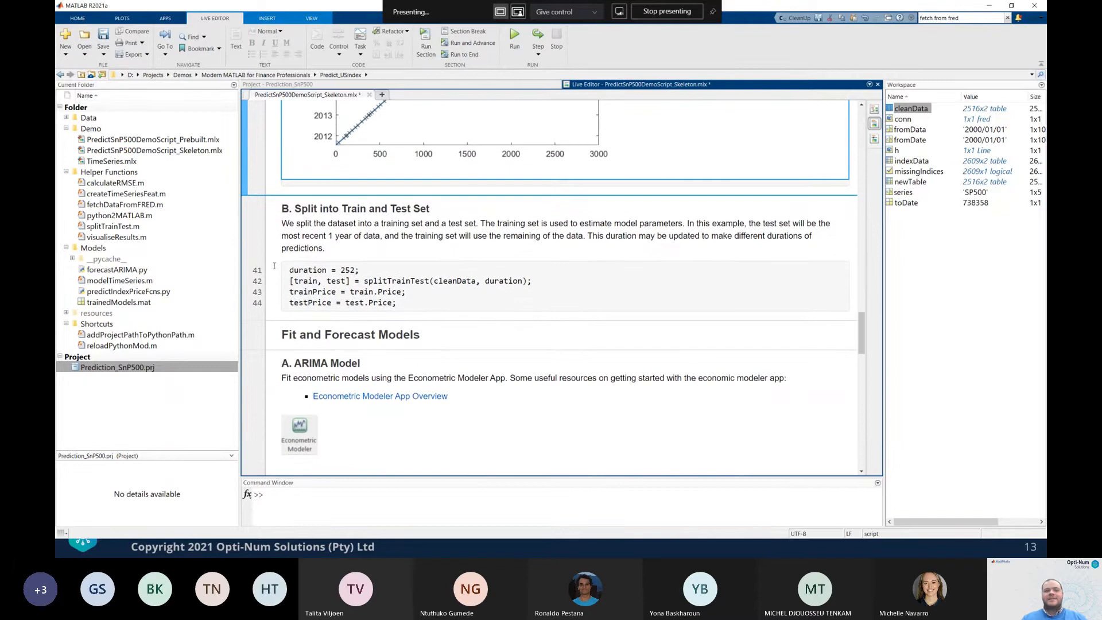
click(424, 290)
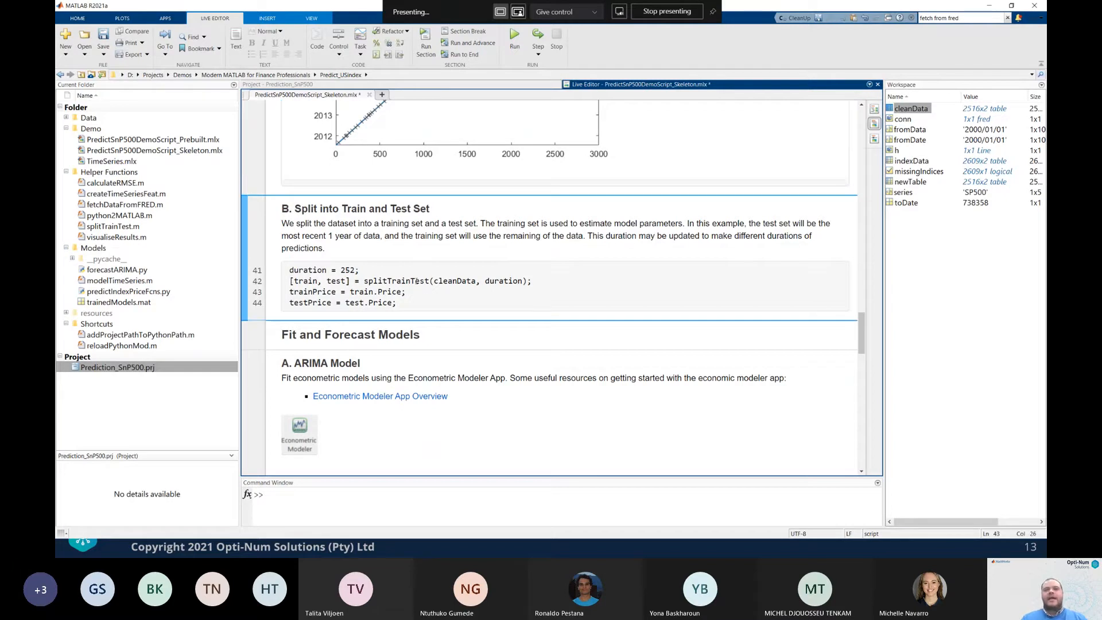
double_click(417, 281)
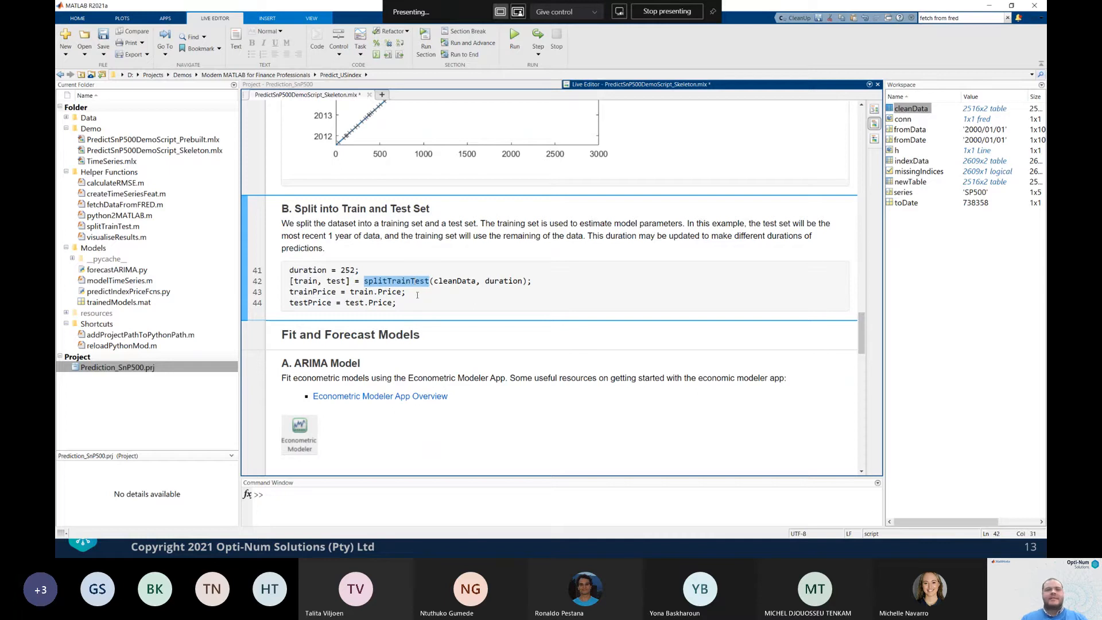
double_click(317, 270)
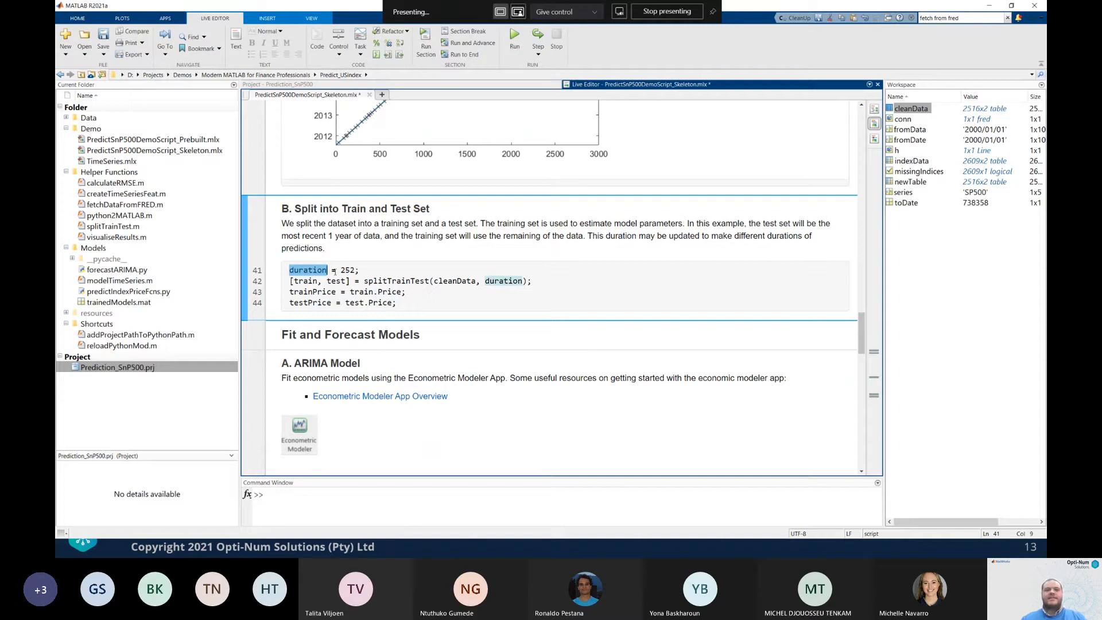
click(242, 253)
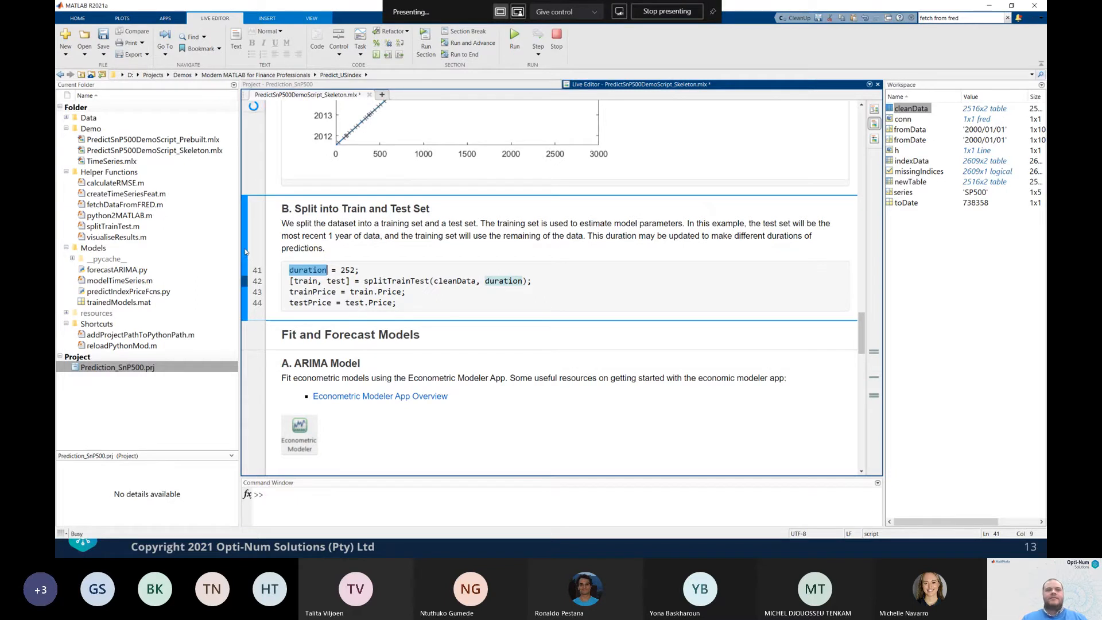
Launch the Econometric Modeler app from the Computational Finance apps
scroll(381, 229, down, 5)
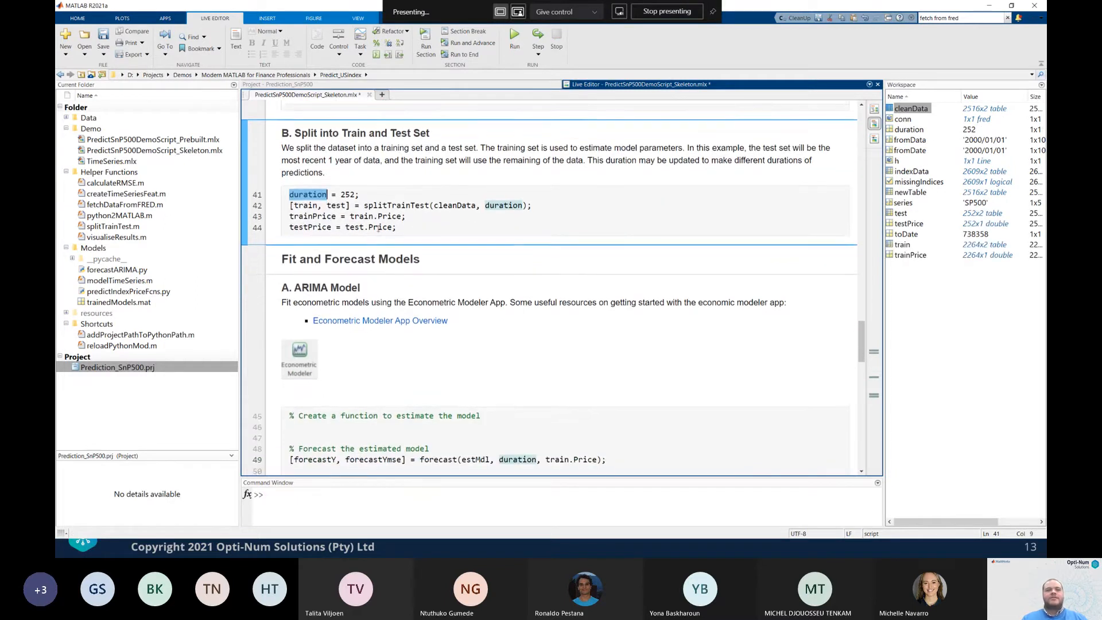
scroll(380, 229, up, 2)
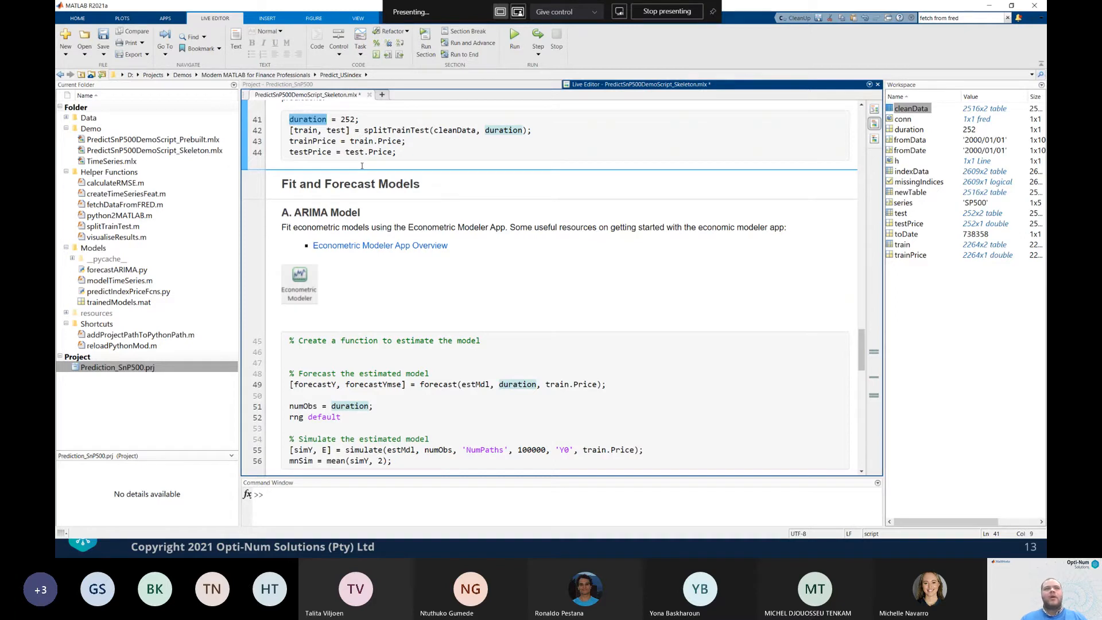
click(165, 18)
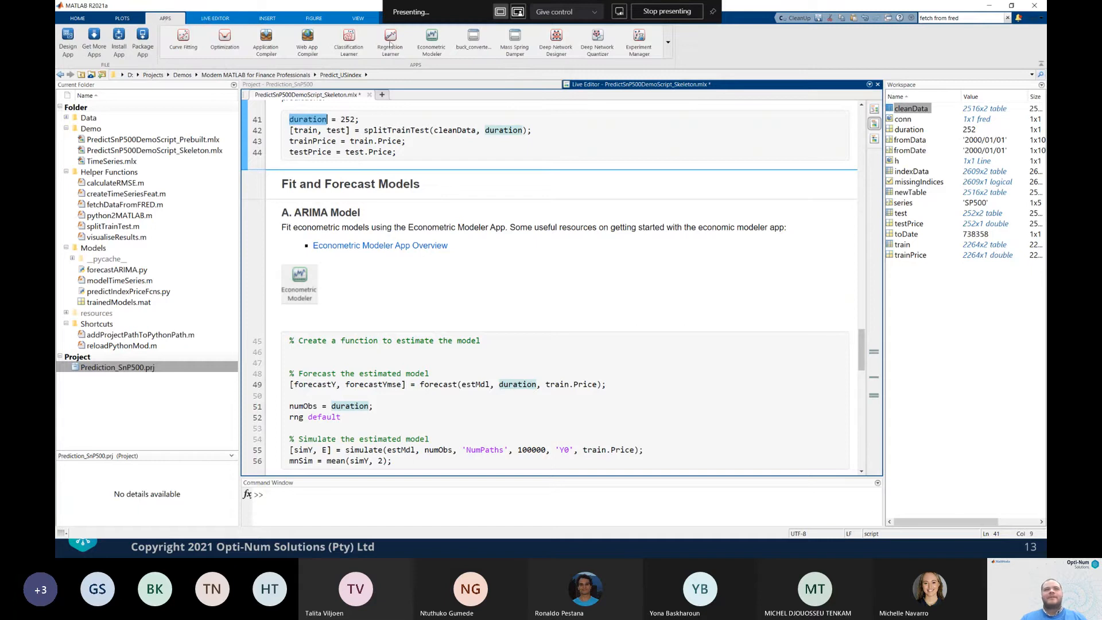
click(668, 41)
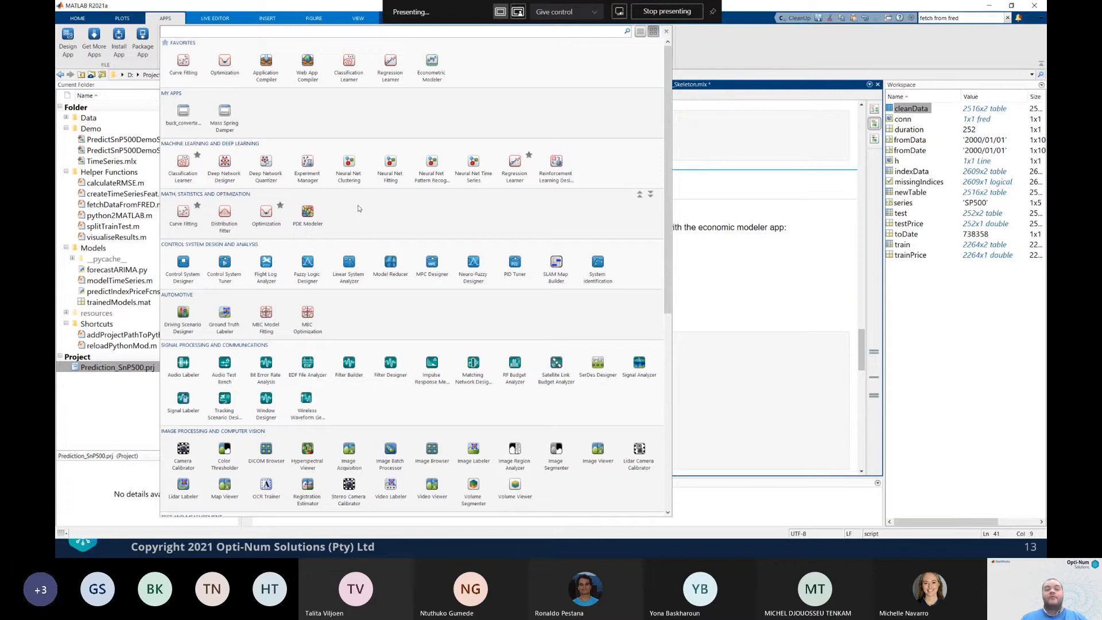
scroll(358, 209, down, 5)
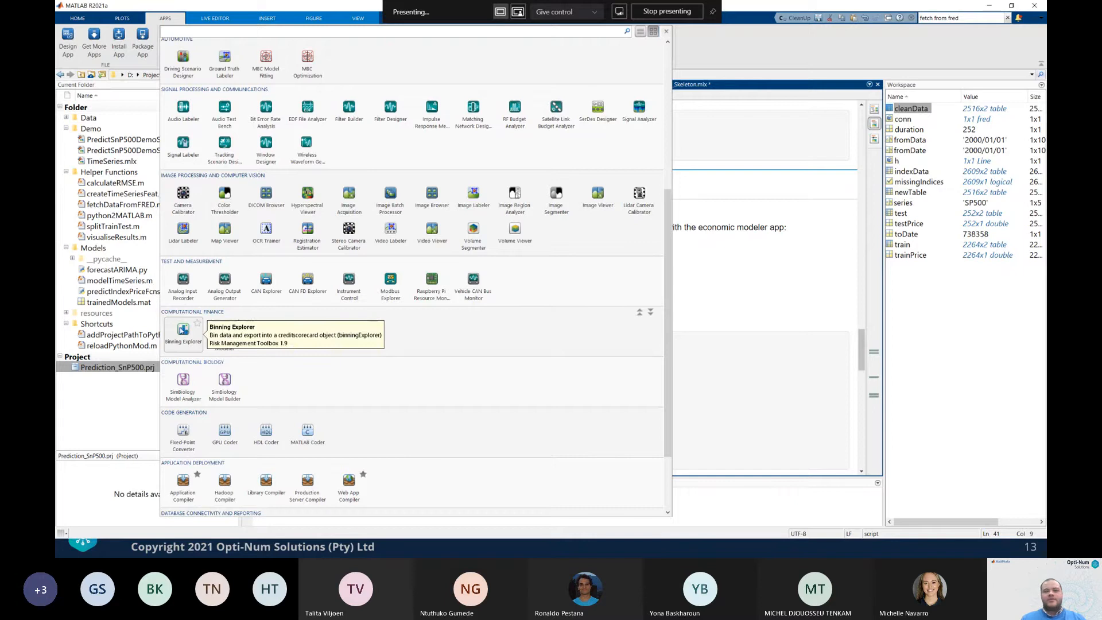
scroll(183, 330, down, 3)
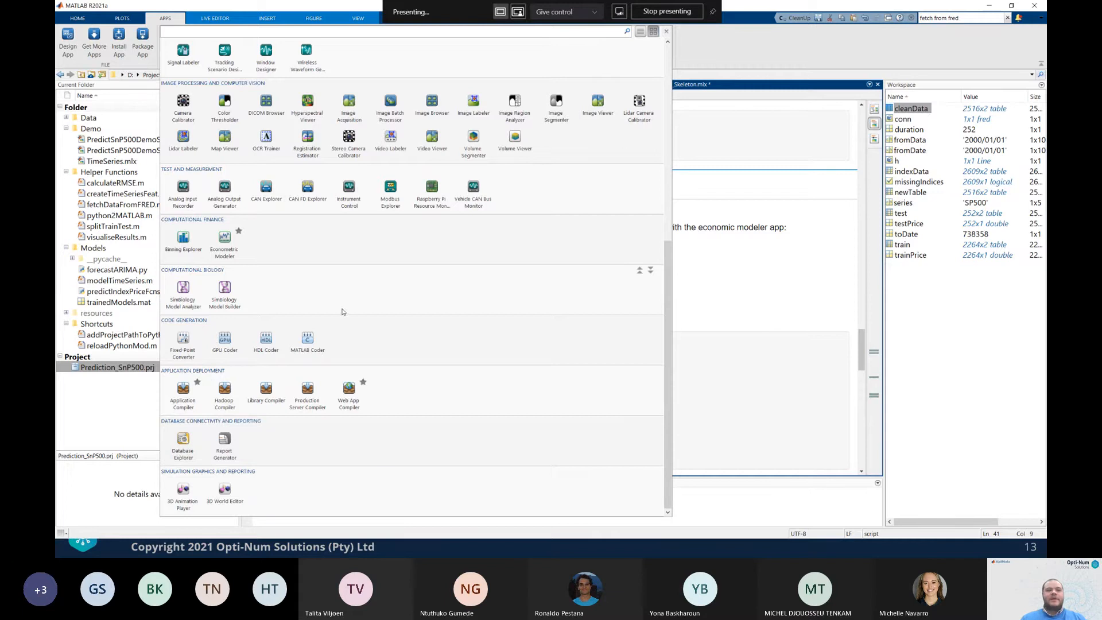
click(226, 241)
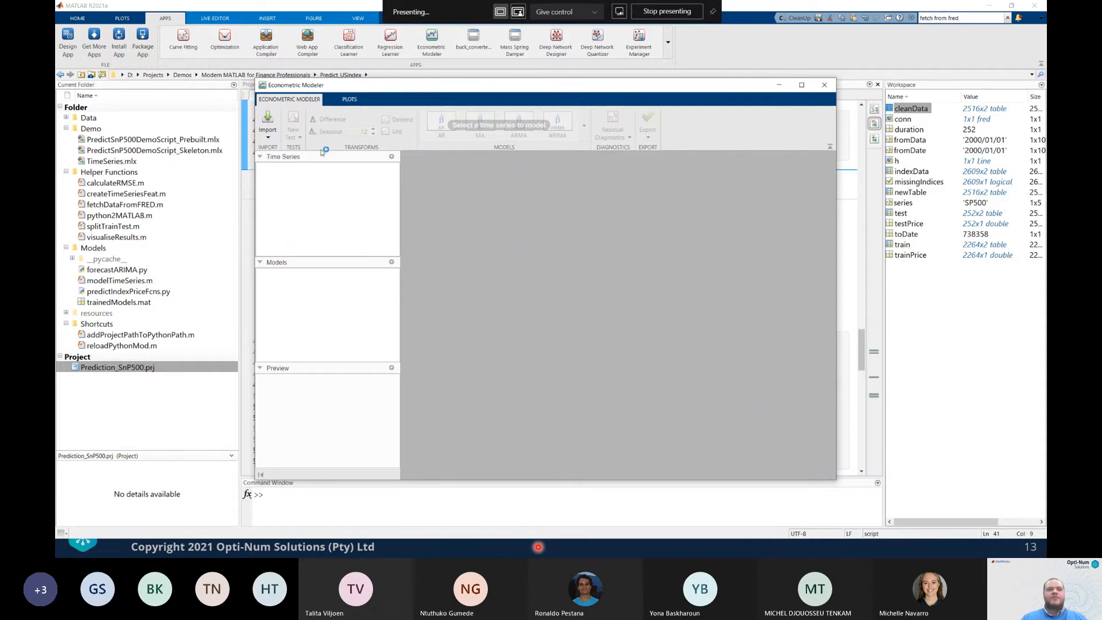
Import the train table from the workspace into Econometric Modeler
click(268, 121)
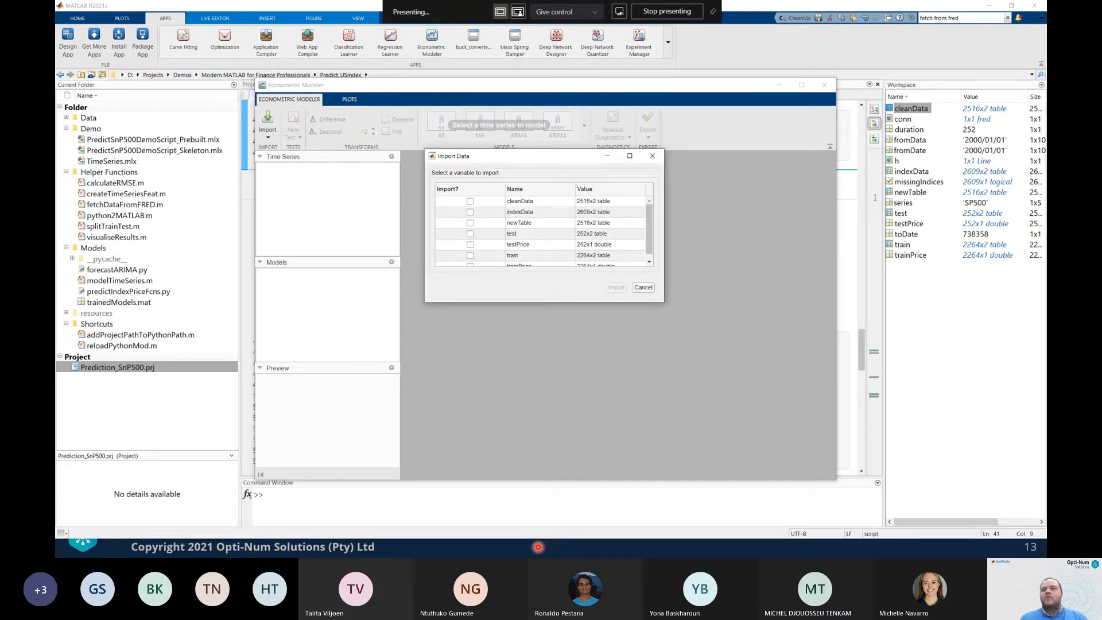
scroll(531, 221, down, 1)
scroll(520, 241, up, 1)
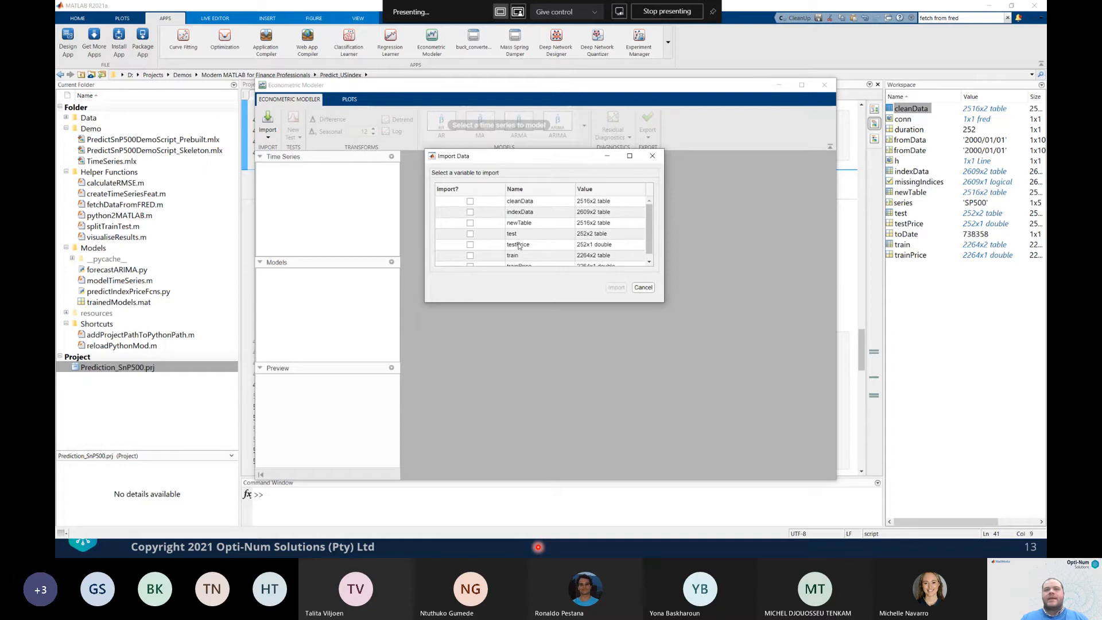
scroll(519, 244, down, 1)
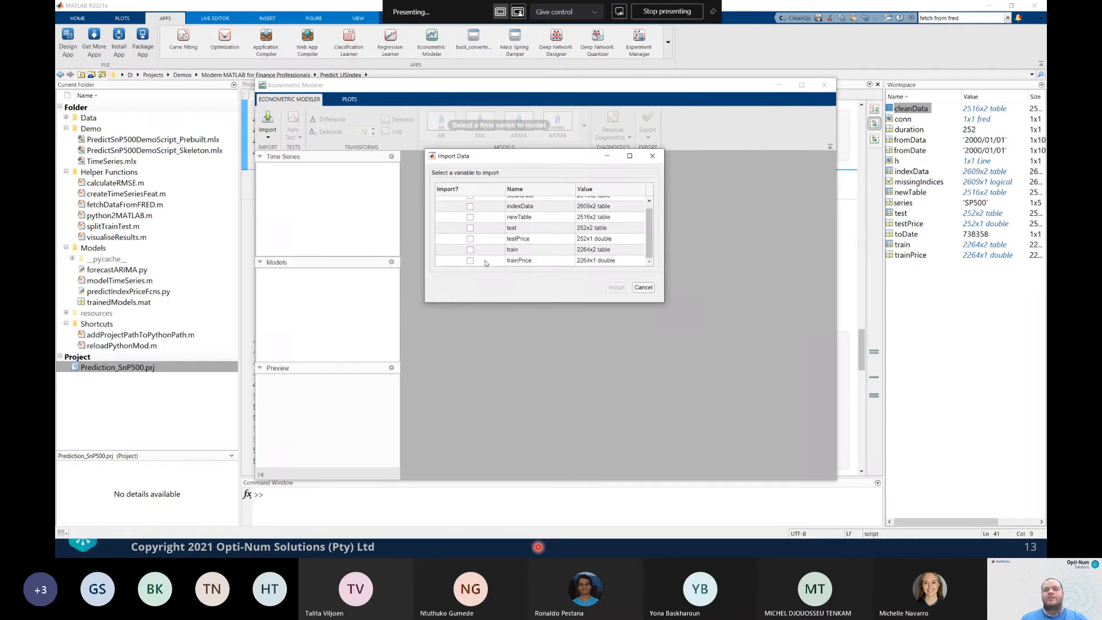
click(470, 251)
click(616, 287)
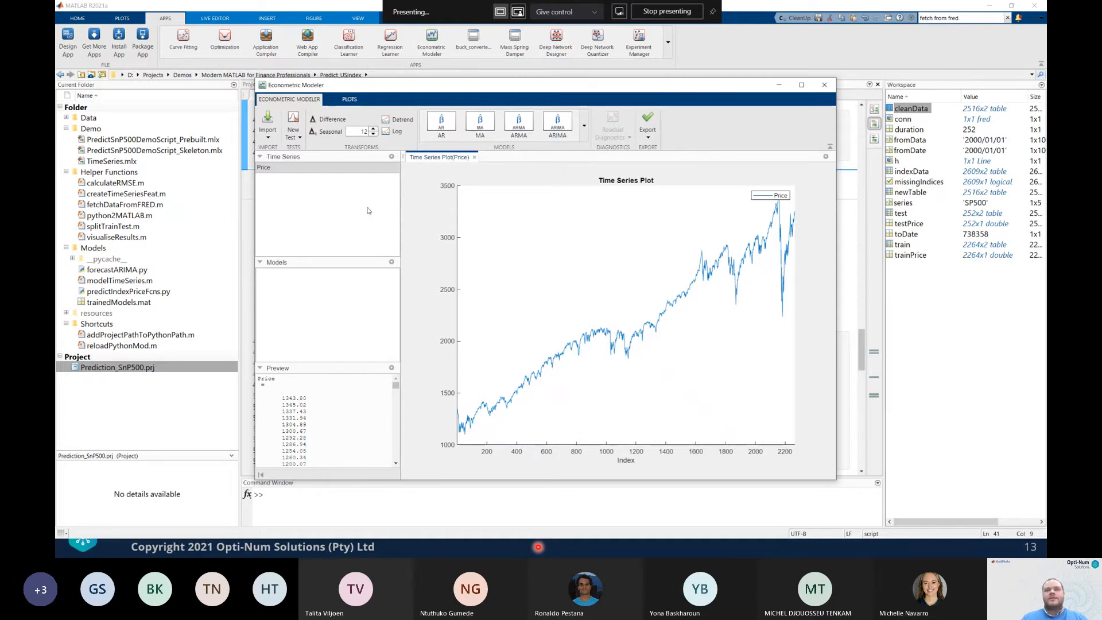
Run a KPSS stationarity test on the Price series with 0 lags, trend included and a 0.05 significance level
click(296, 139)
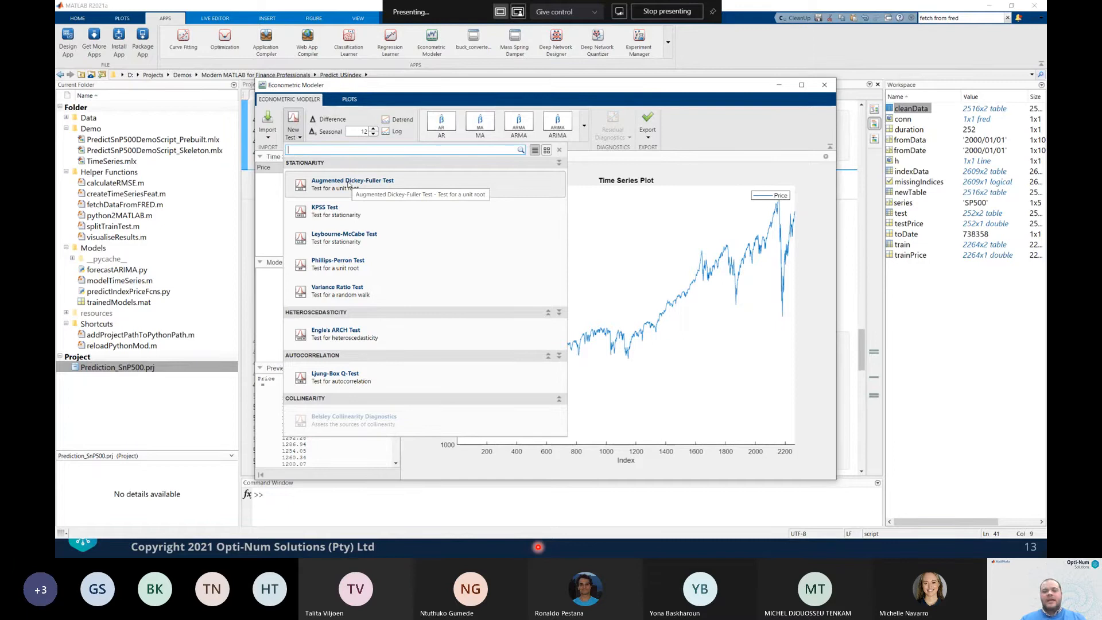
click(360, 209)
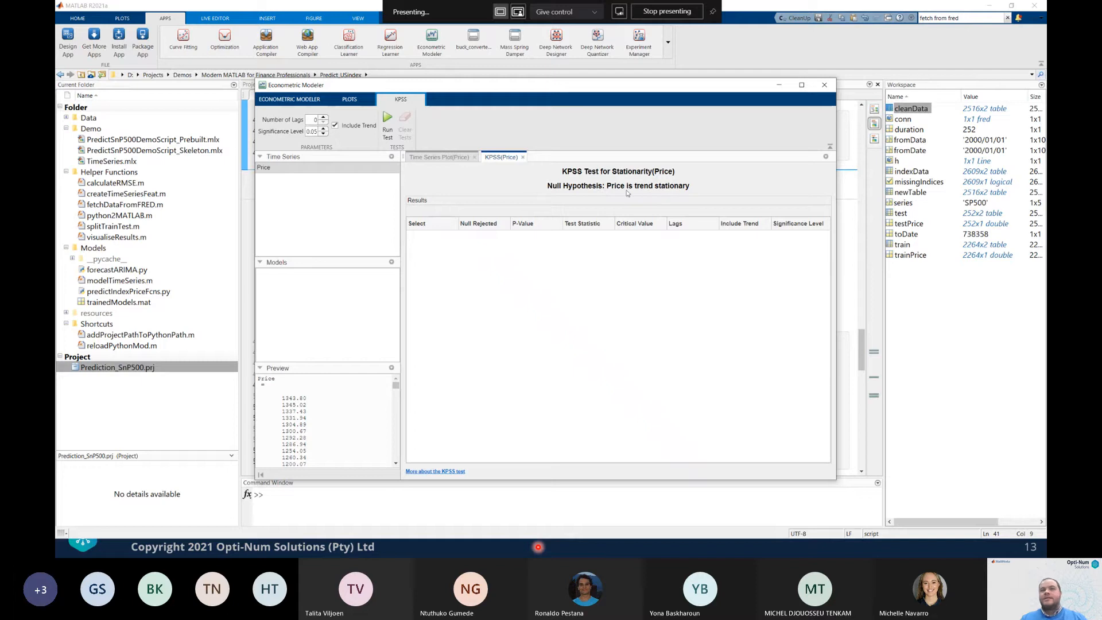
click(388, 128)
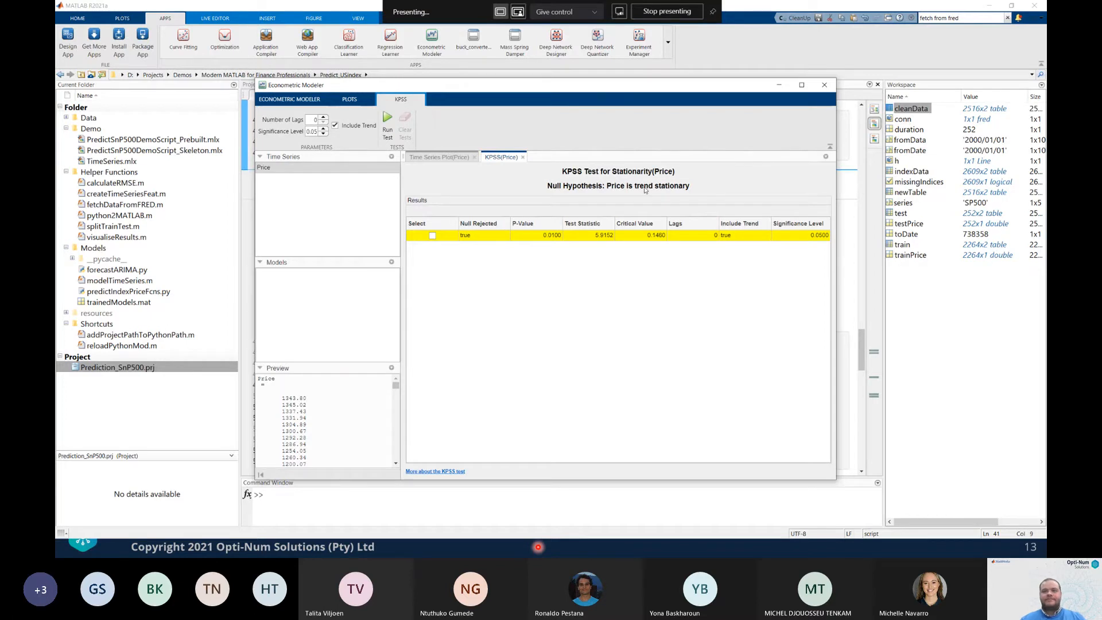
click(289, 99)
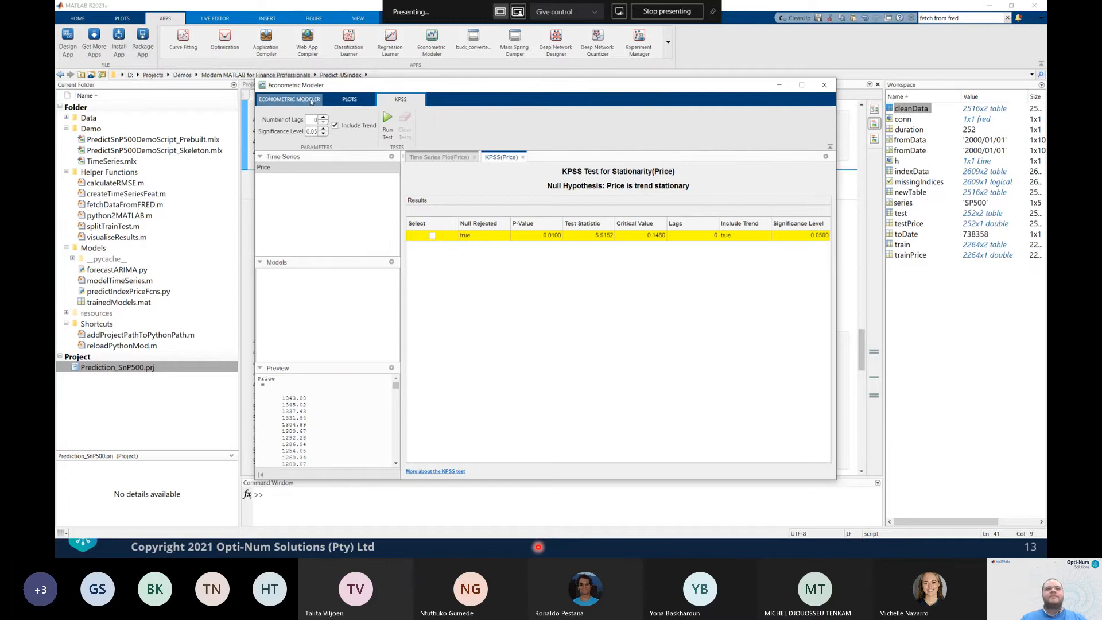
click(292, 123)
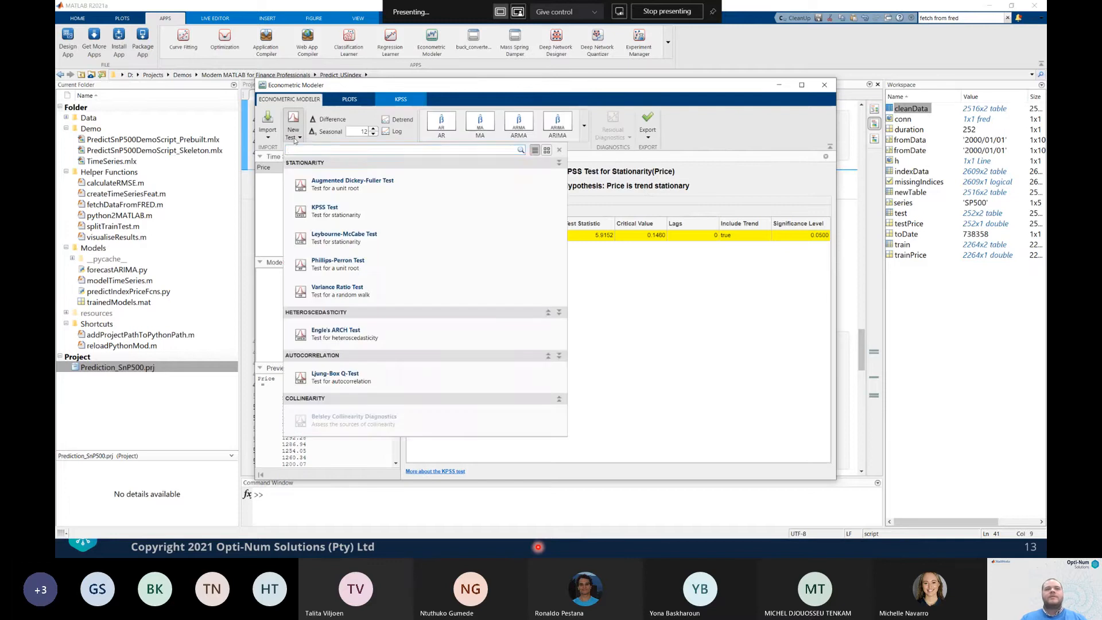
click(741, 140)
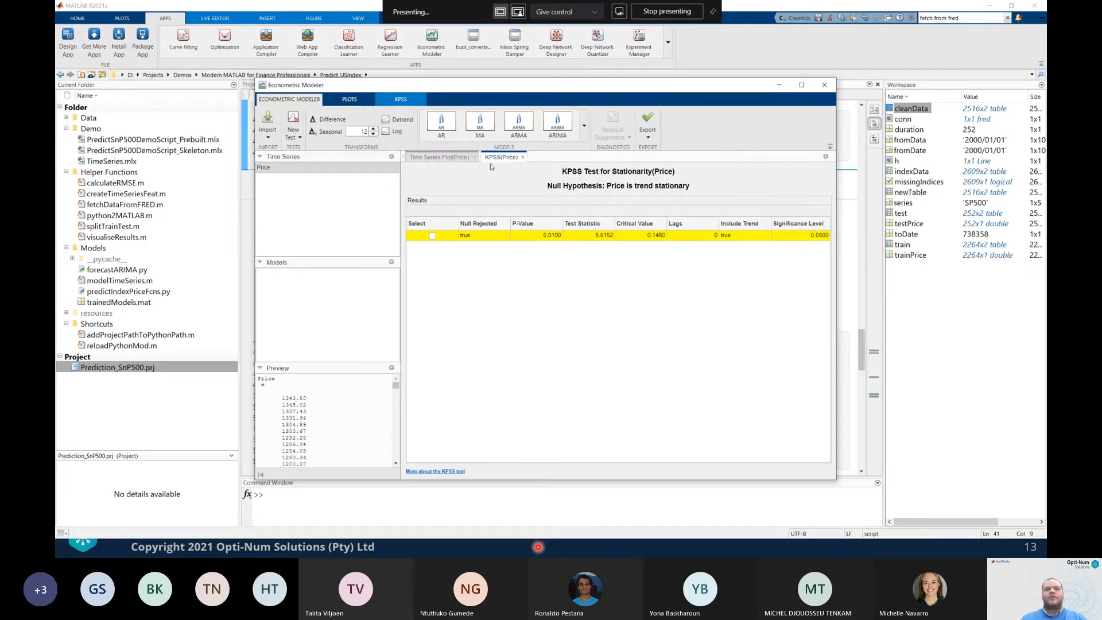
Apply a log transform to the Price series and difference the logged series
click(465, 158)
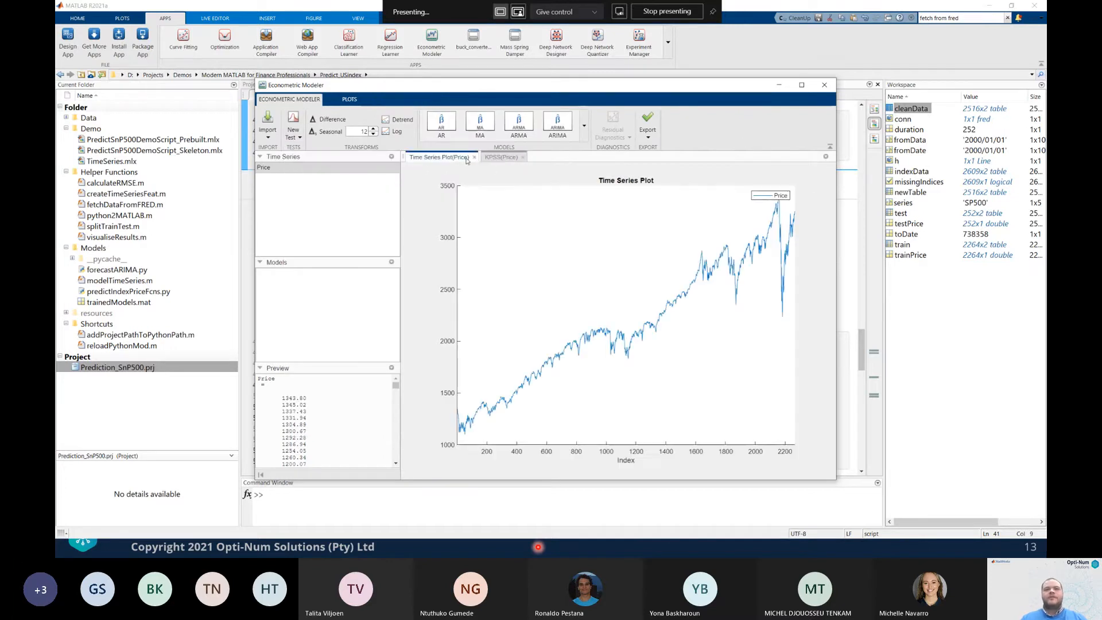
click(399, 132)
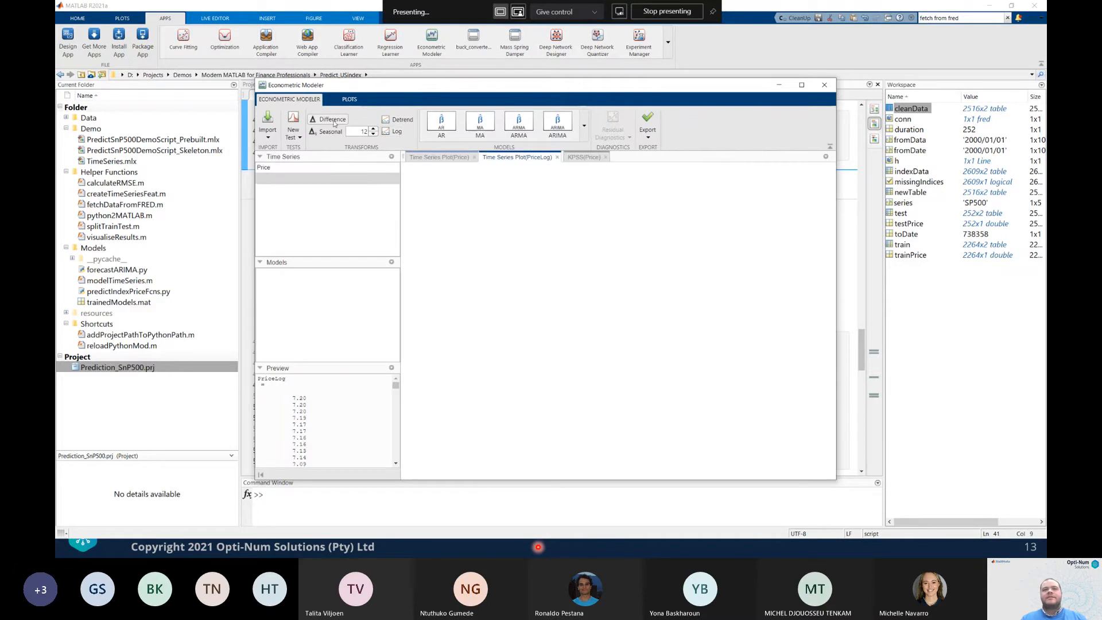
click(332, 119)
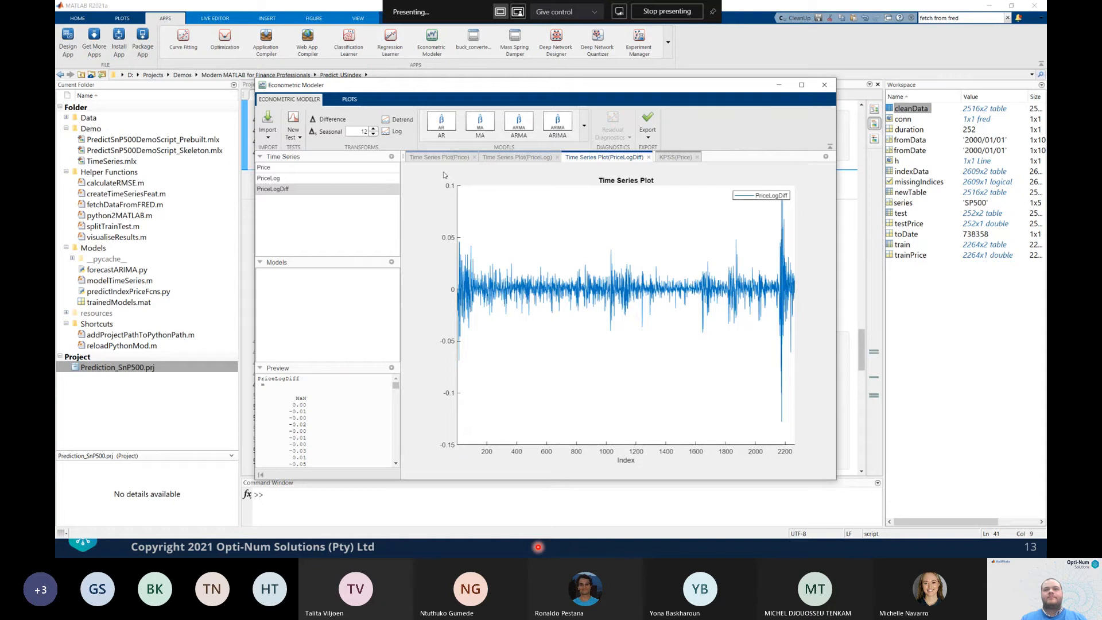
Close the PriceLogDiff plot, the KPSS test and the PriceLog plot, keeping only the Price time series plot open
click(270, 167)
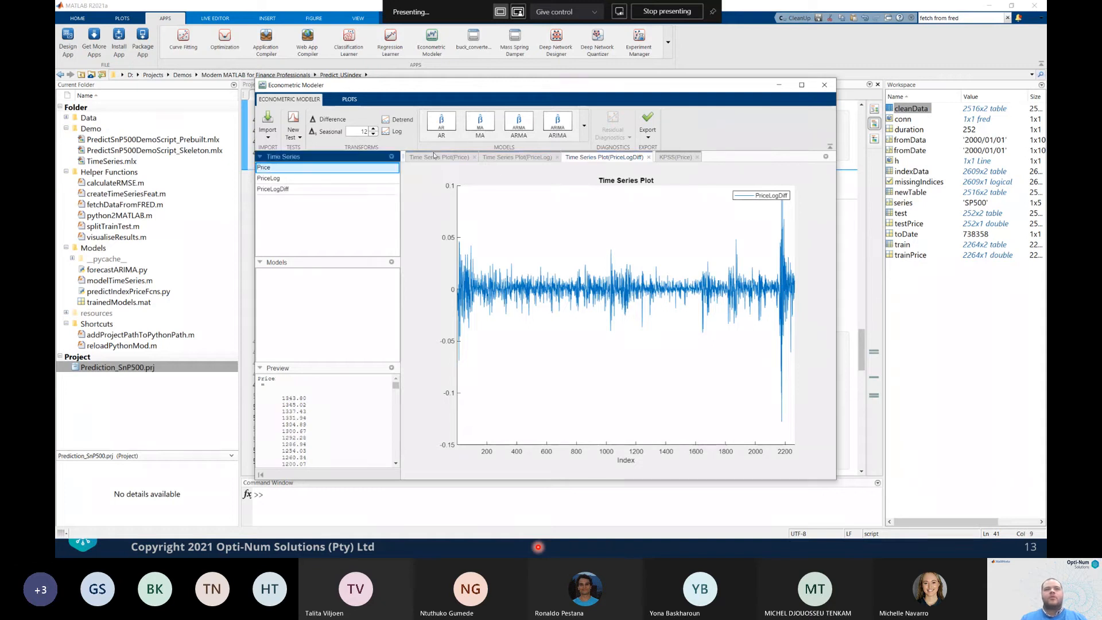
click(649, 157)
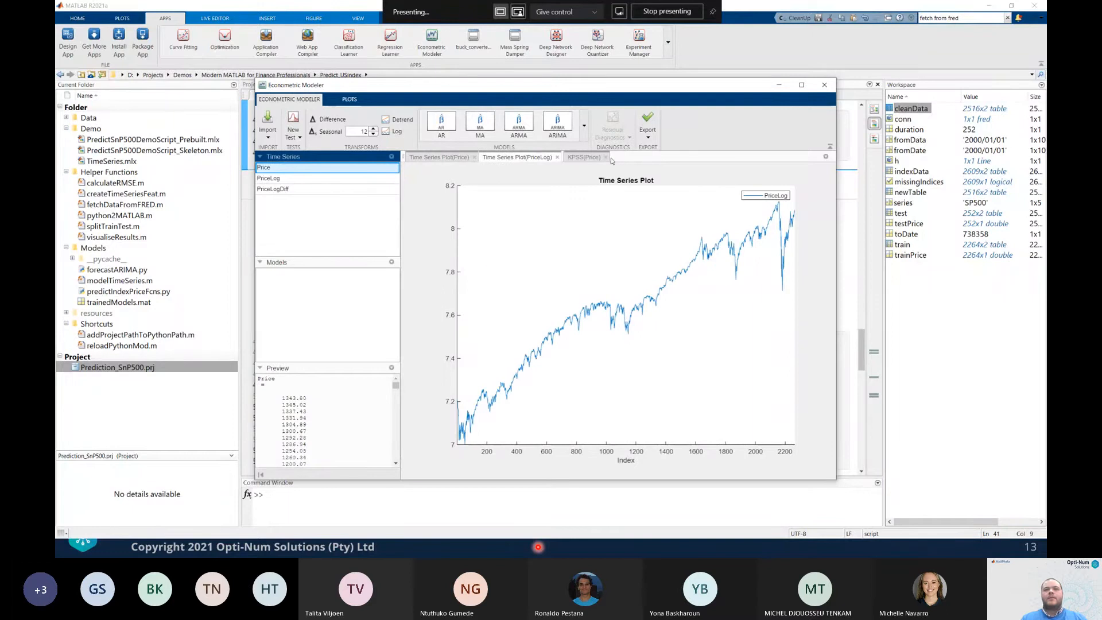
click(604, 157)
click(557, 157)
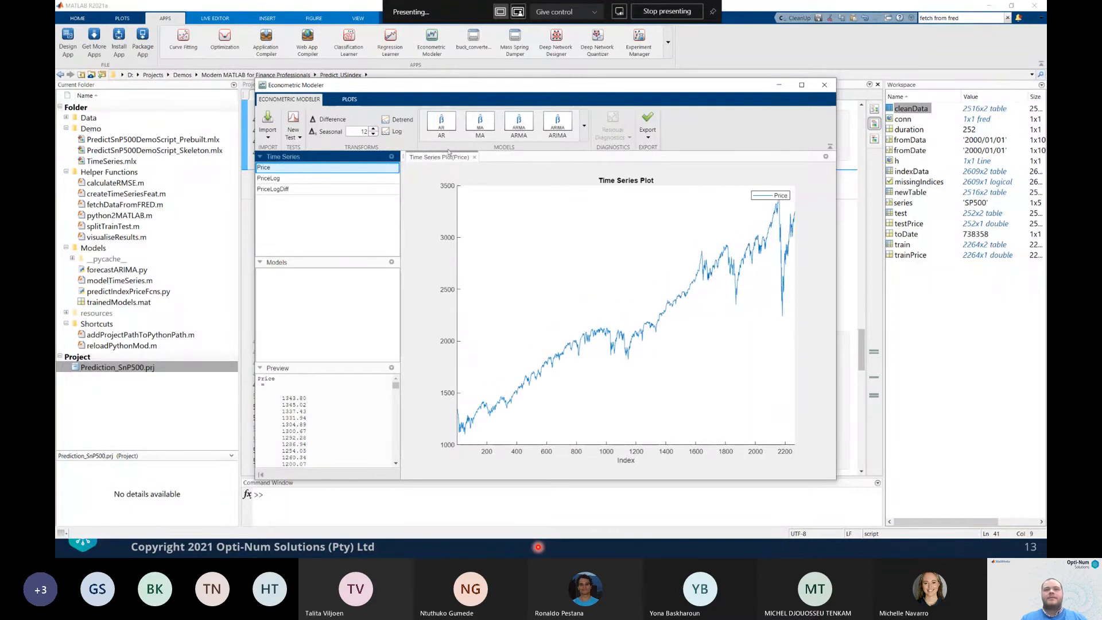
Estimate an ARIMA model of the Price series with autoregressive order 3, degree of integration 1, moving average order 2 and a constant term
click(268, 167)
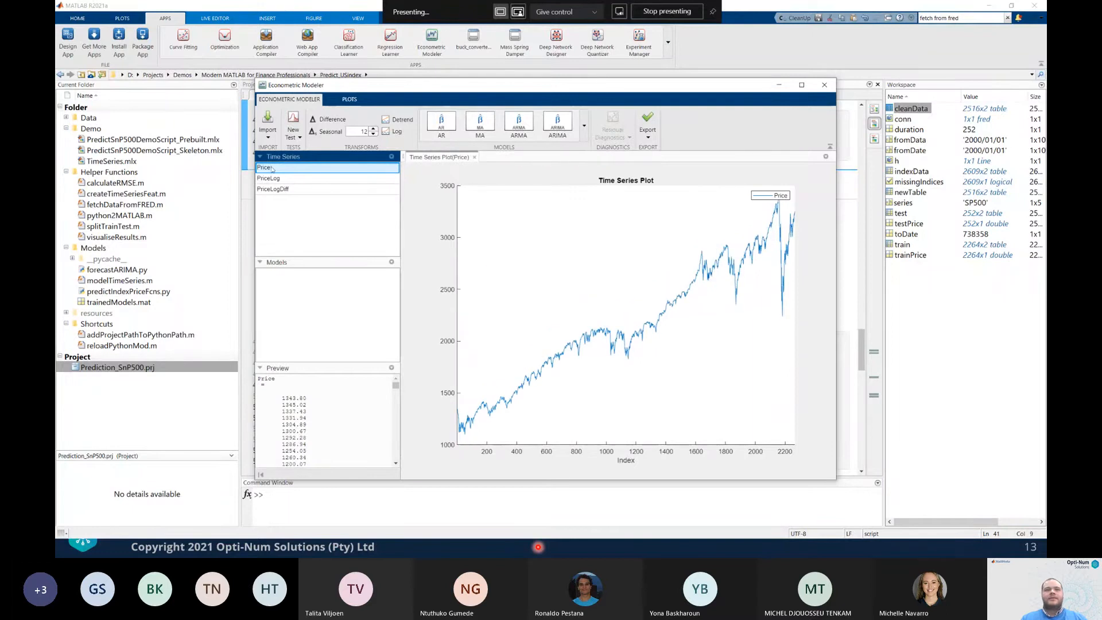
click(584, 126)
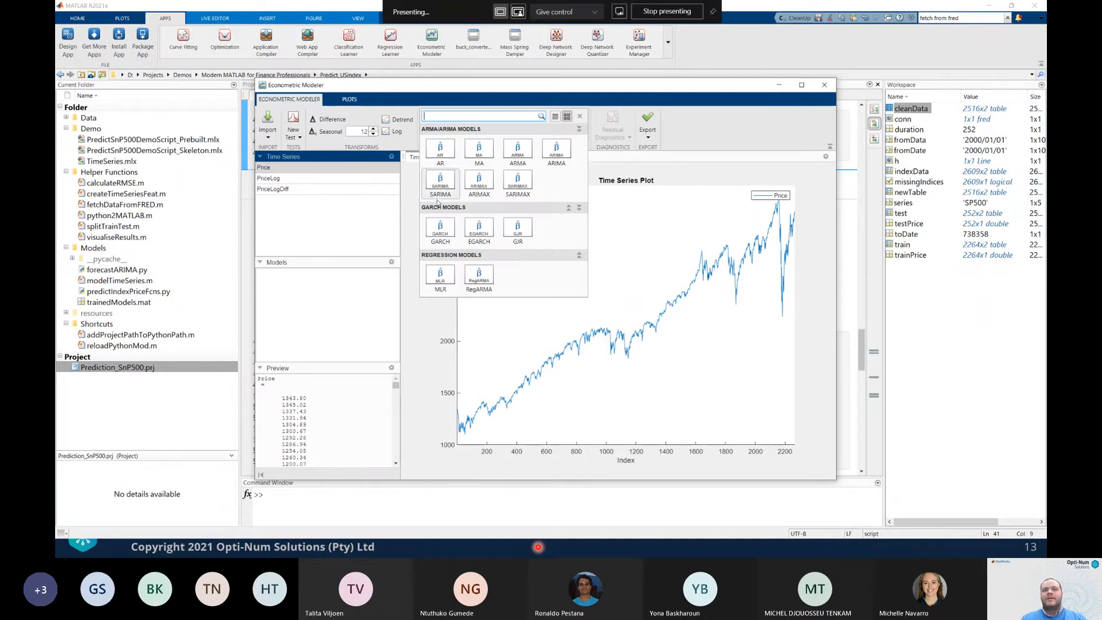
click(555, 159)
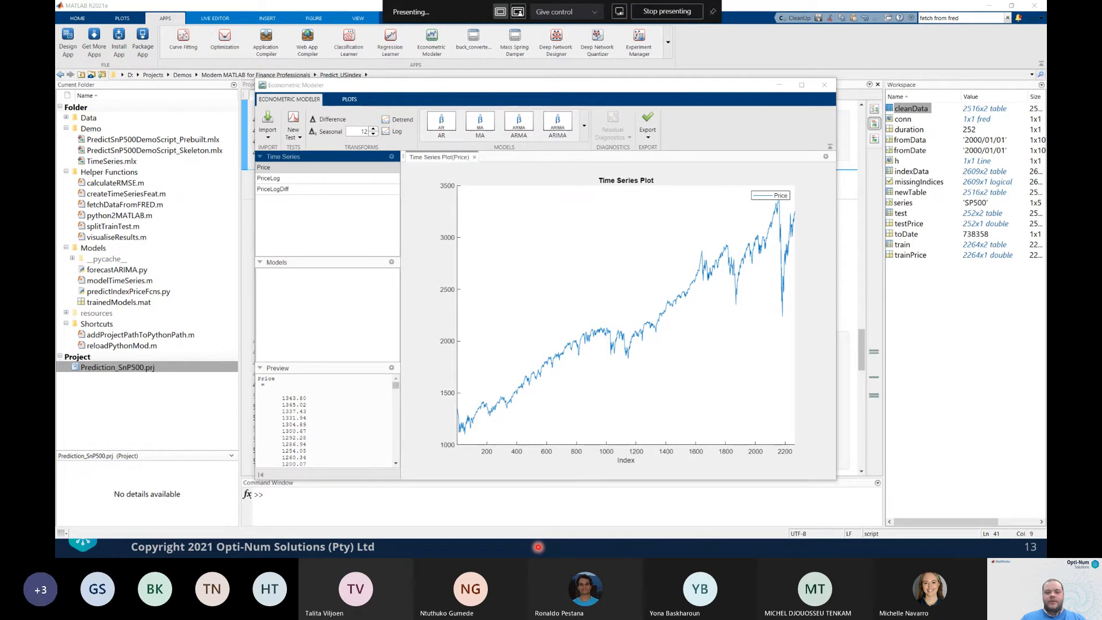
drag(541, 299, 540, 190)
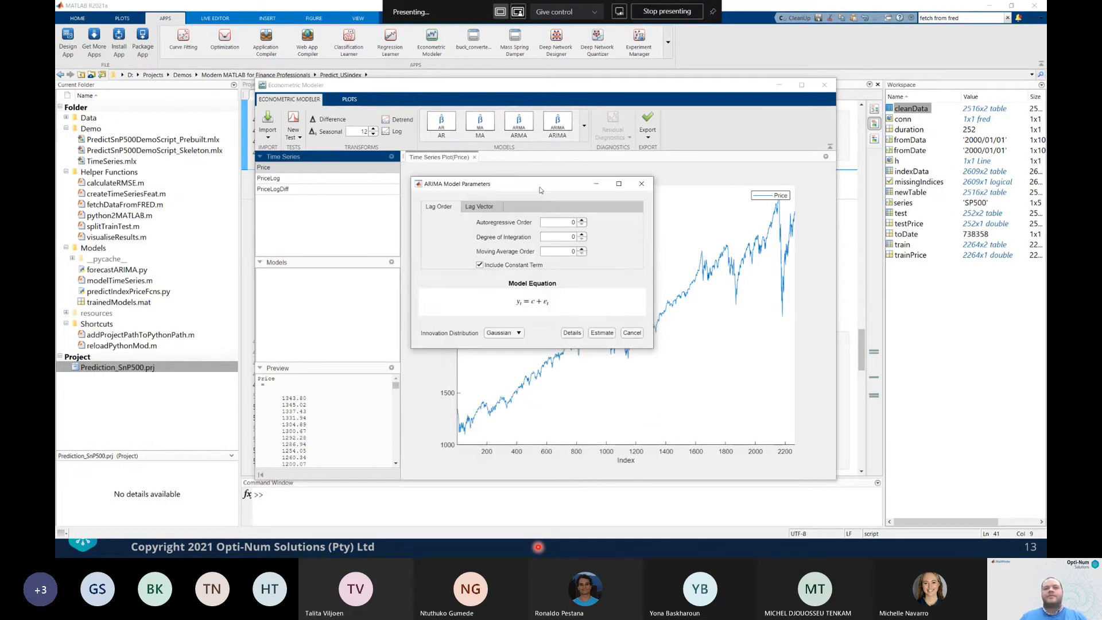
click(581, 221)
click(582, 221)
click(582, 221)
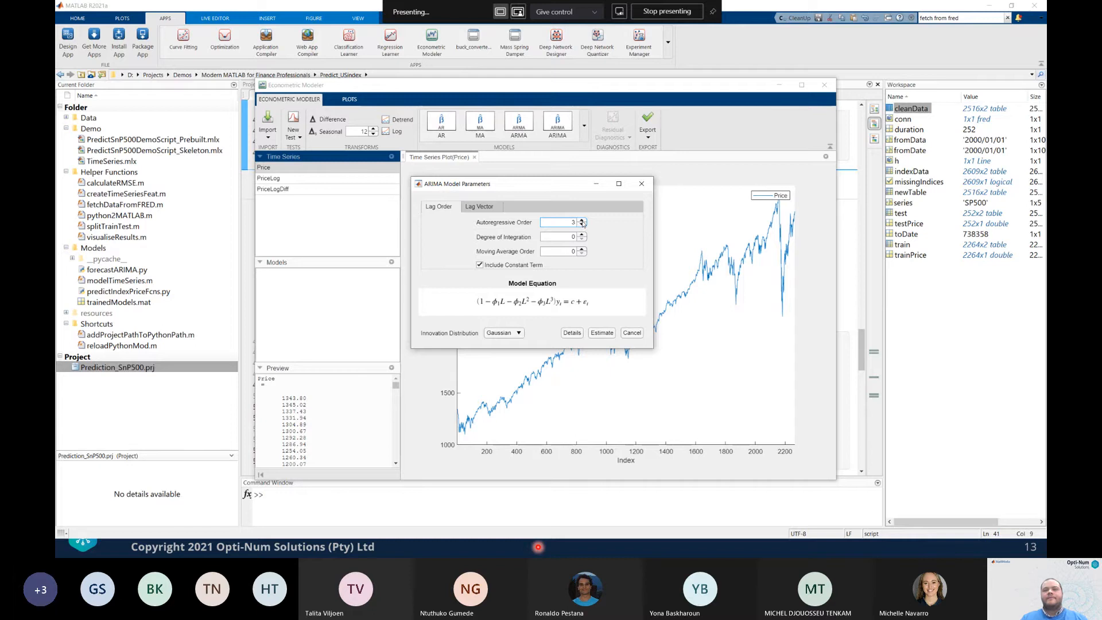
click(582, 235)
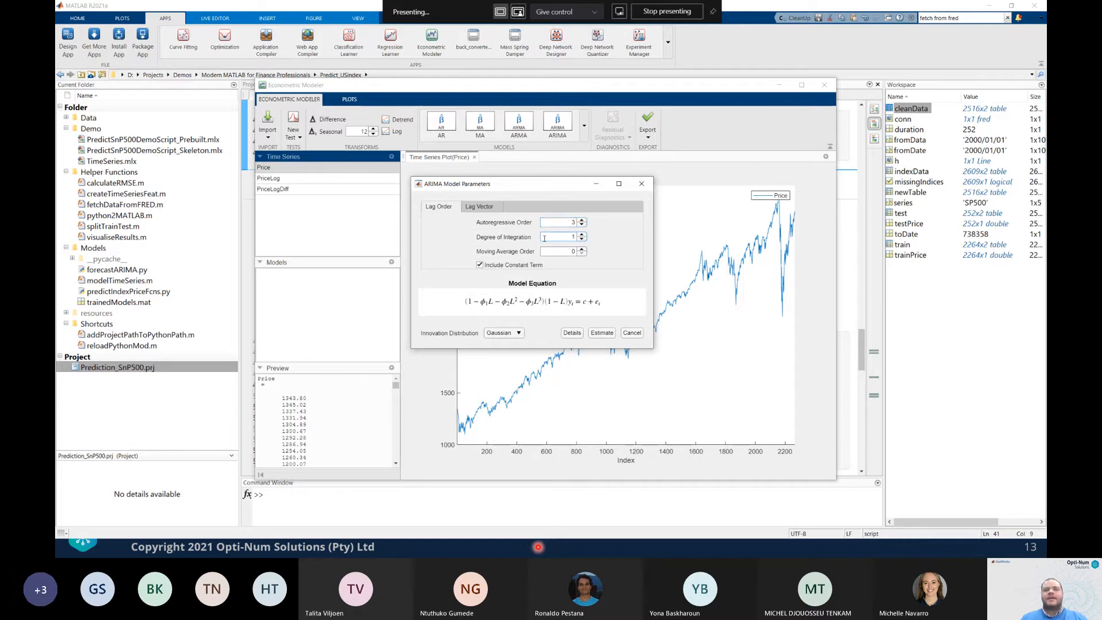
click(582, 249)
click(582, 249)
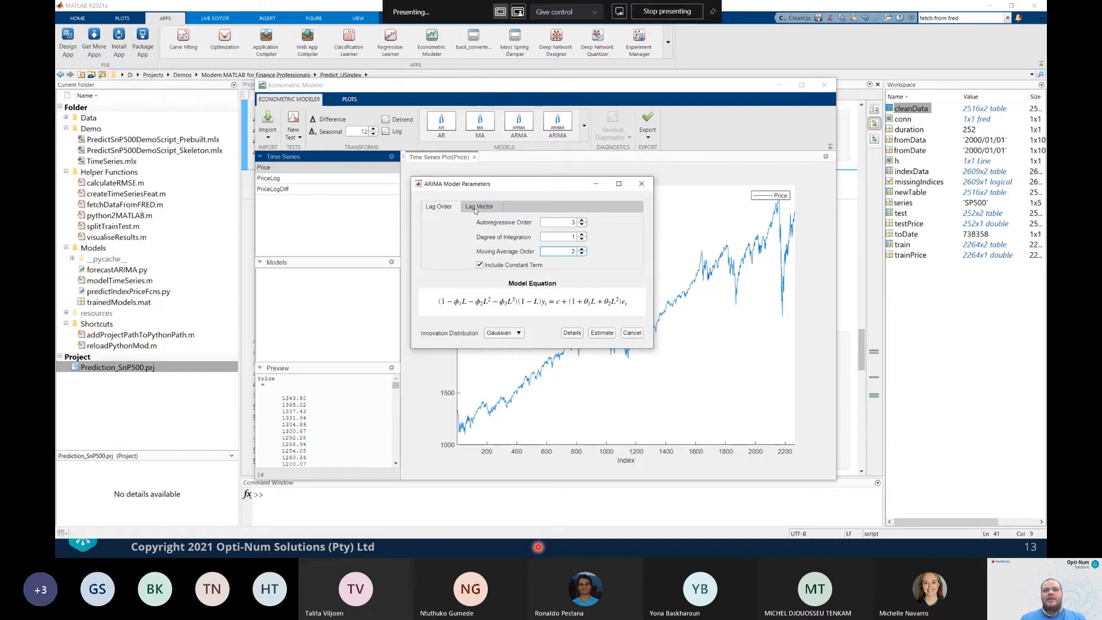
click(603, 339)
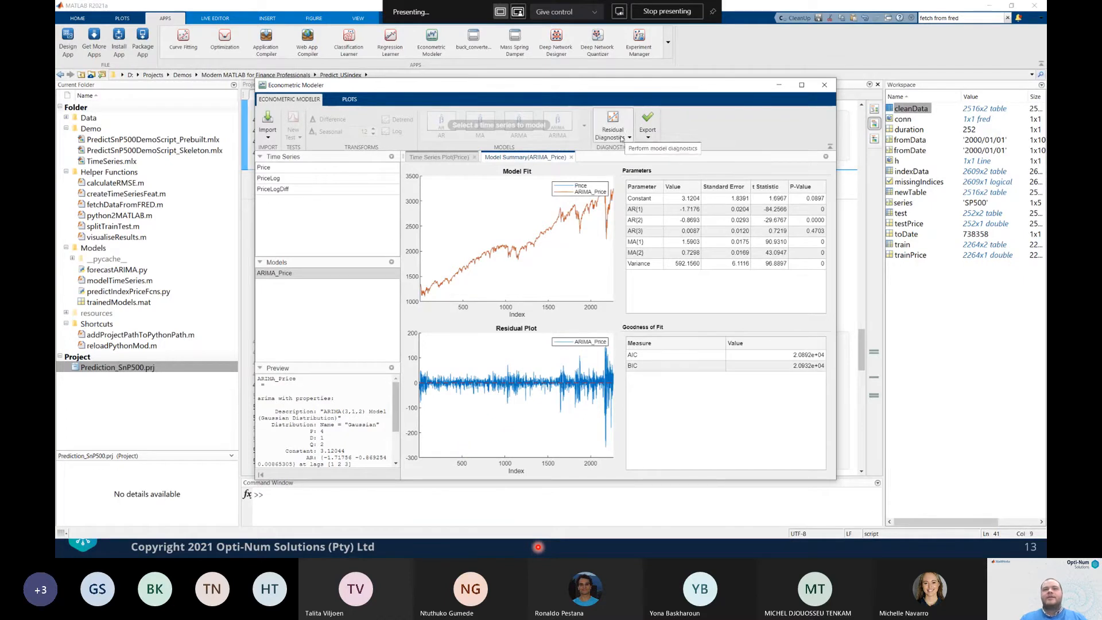
Generate a MATLAB function from the estimated ARIMA model and review its estimate call and train input argument
click(646, 133)
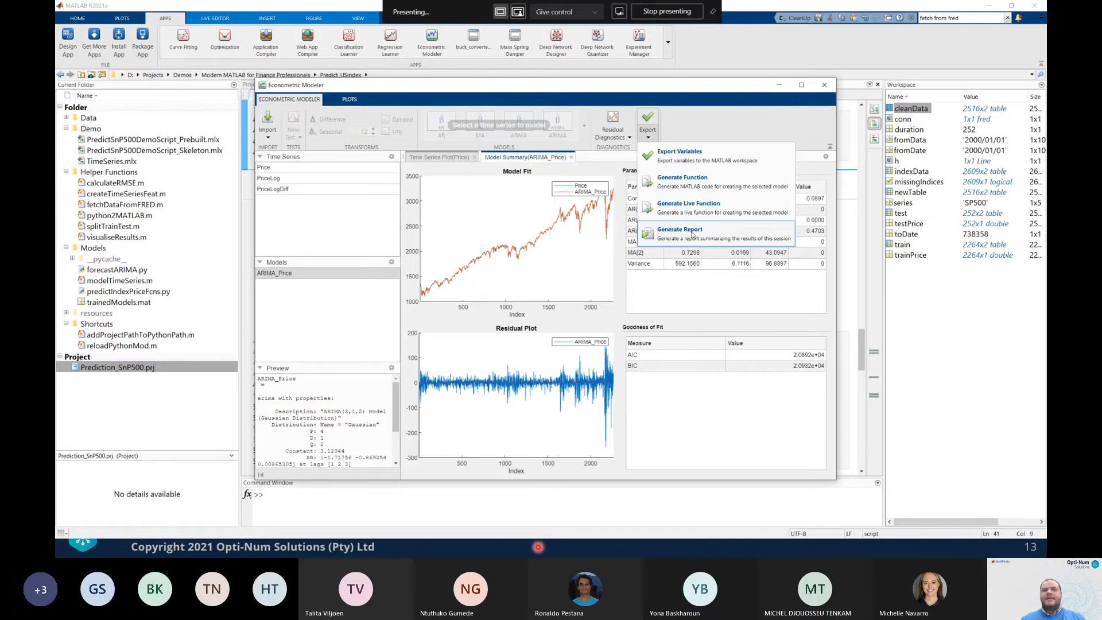
click(723, 186)
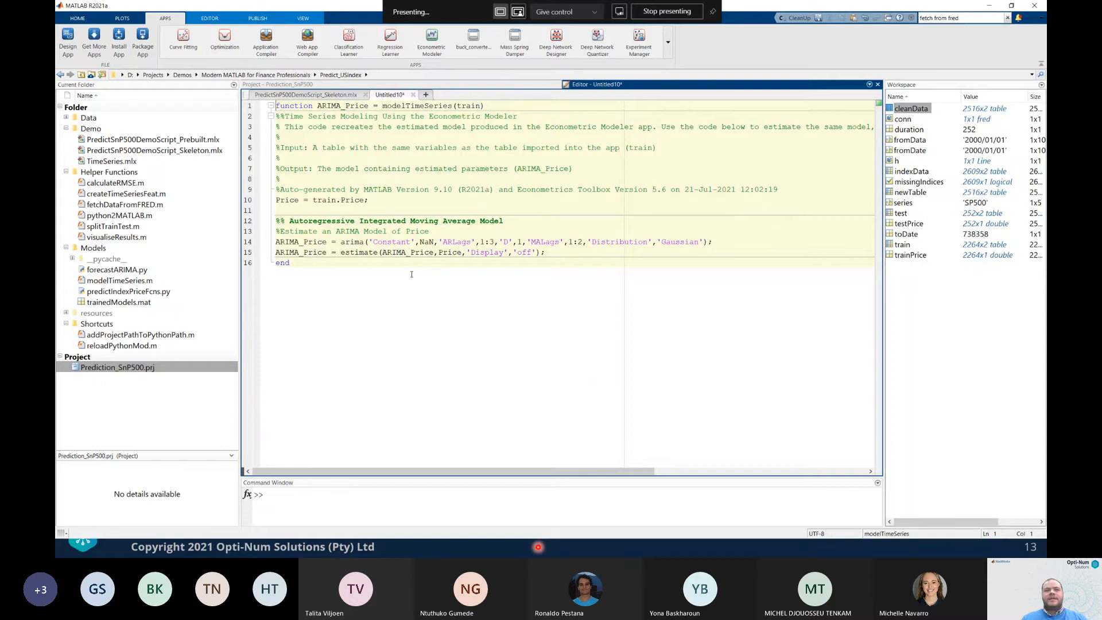
double_click(356, 252)
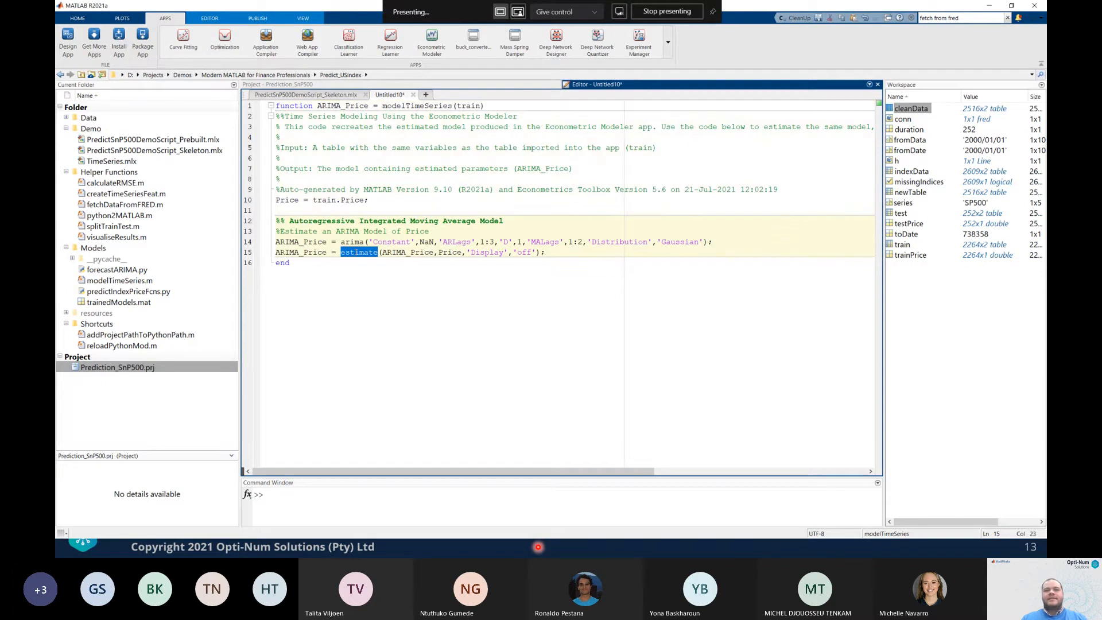
click(464, 105)
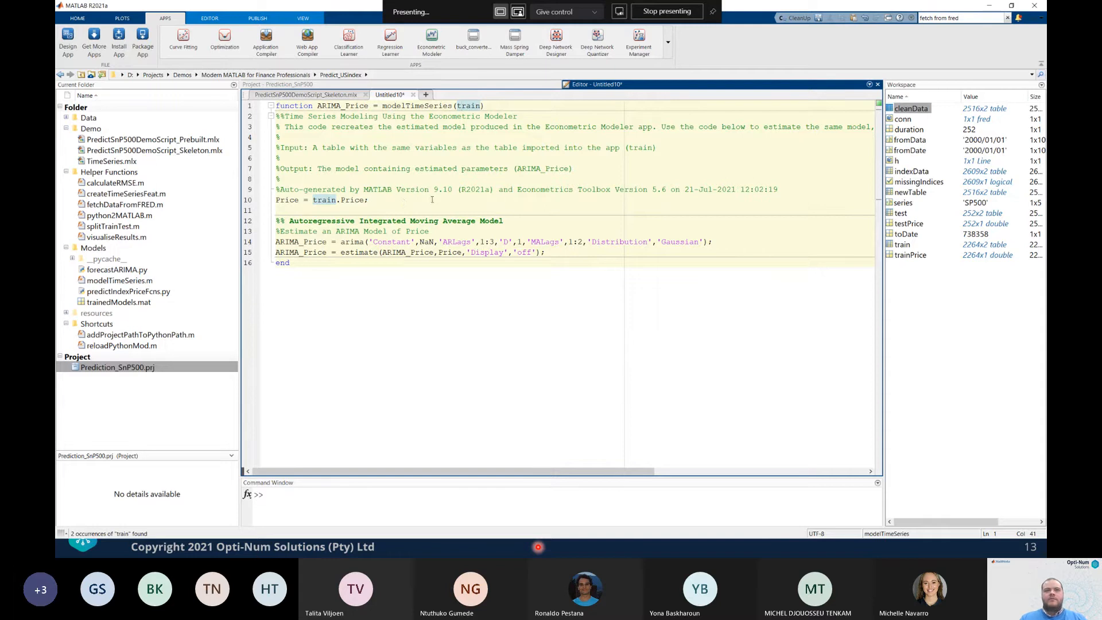
Save the generated function as modelTimeSeries.m in the Helper Functions folder
click(209, 18)
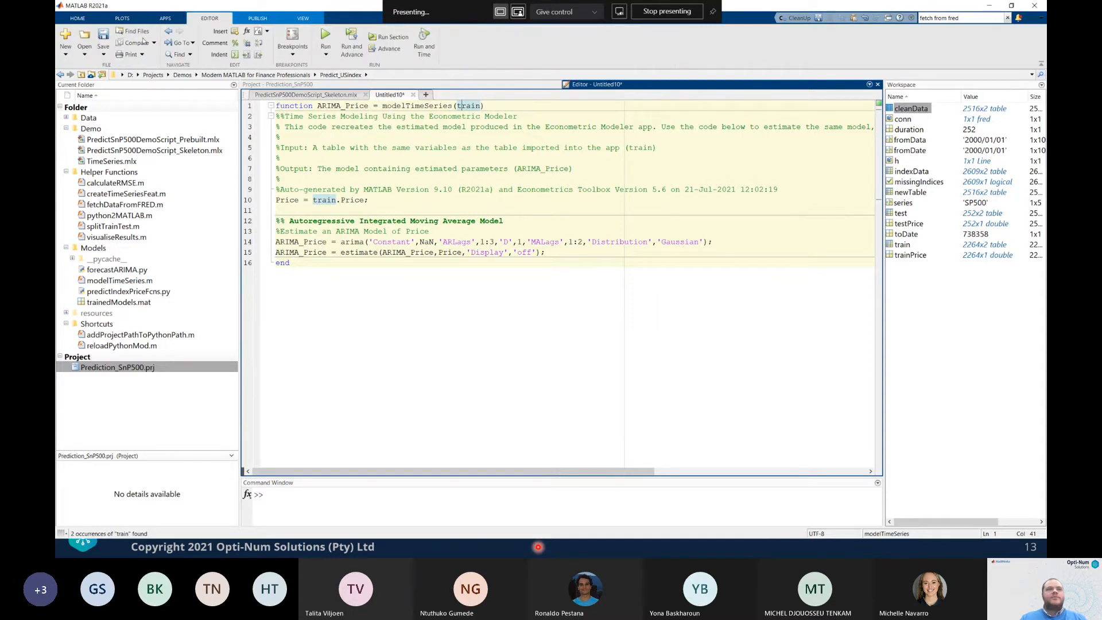
click(103, 54)
click(123, 85)
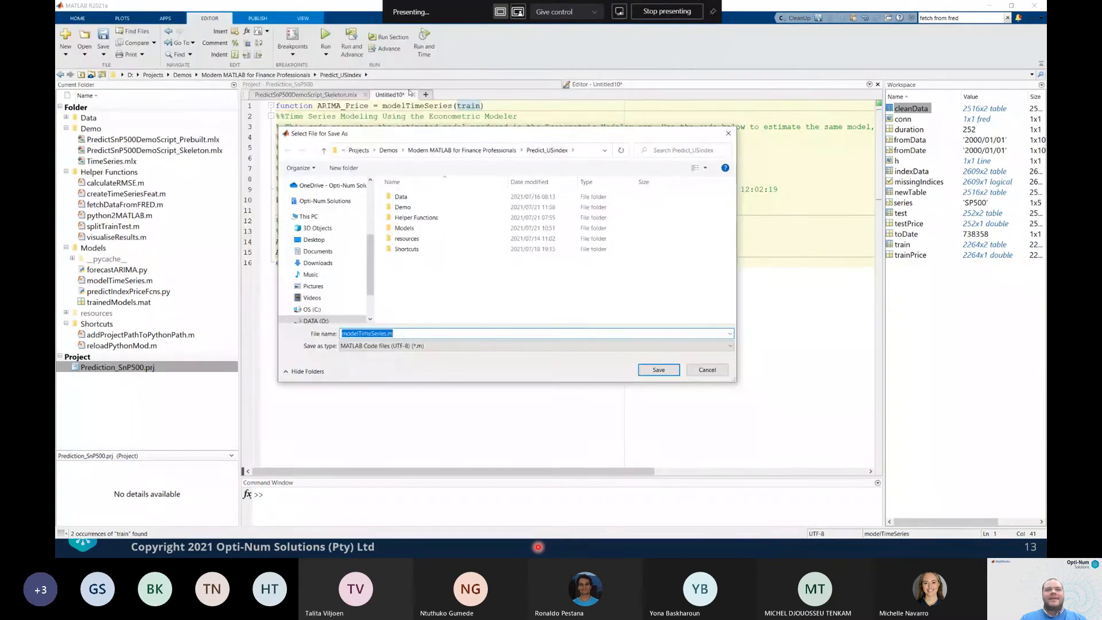
double_click(416, 217)
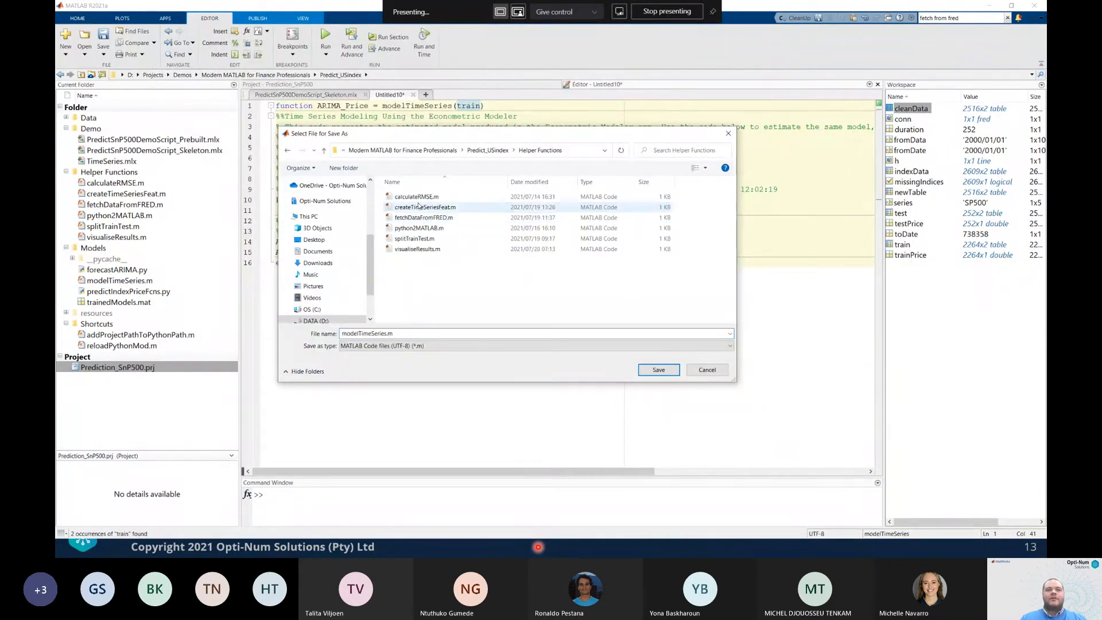
click(658, 370)
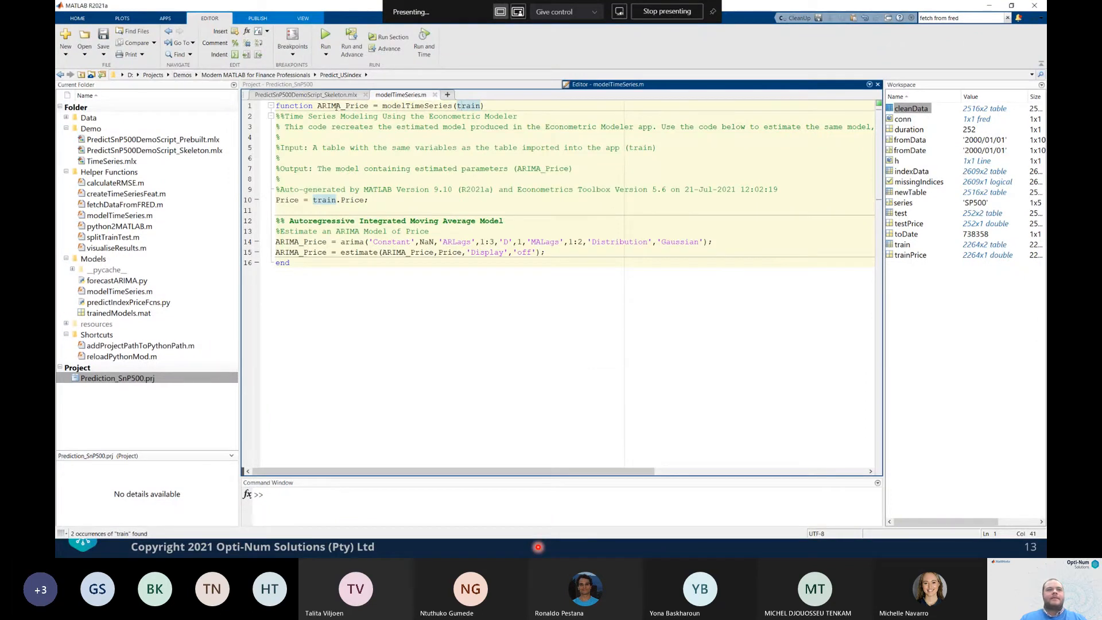
Copy the call ARIMA_Price = modelTimeSeries(train) from the function's first line into the live script below the "Create a function to estimate the model" comment
click(332, 95)
click(401, 95)
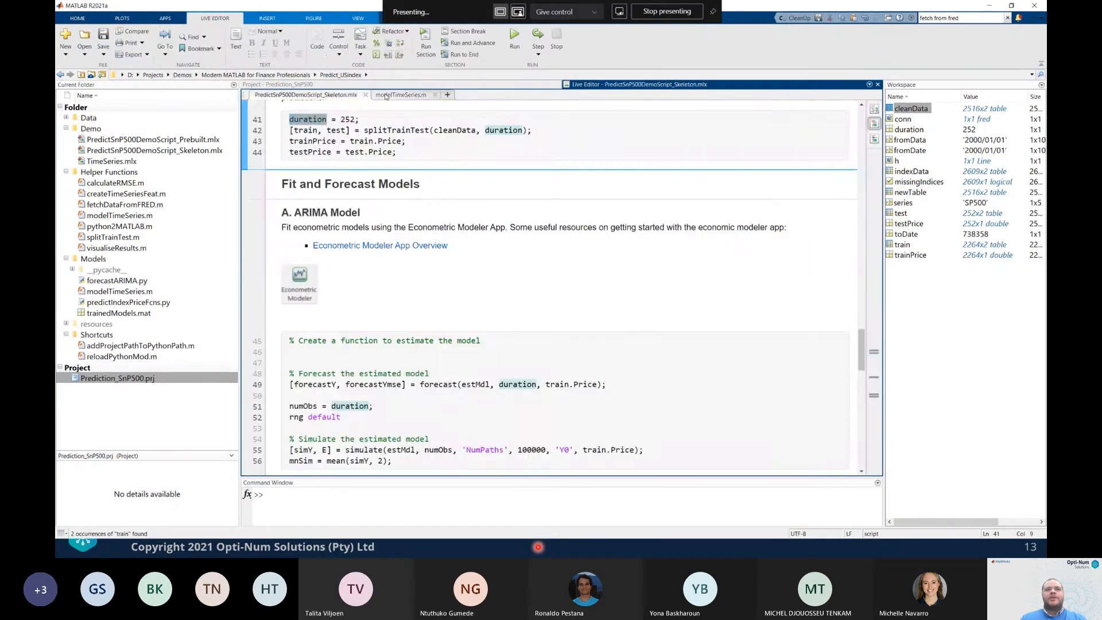
drag(485, 105, 316, 107)
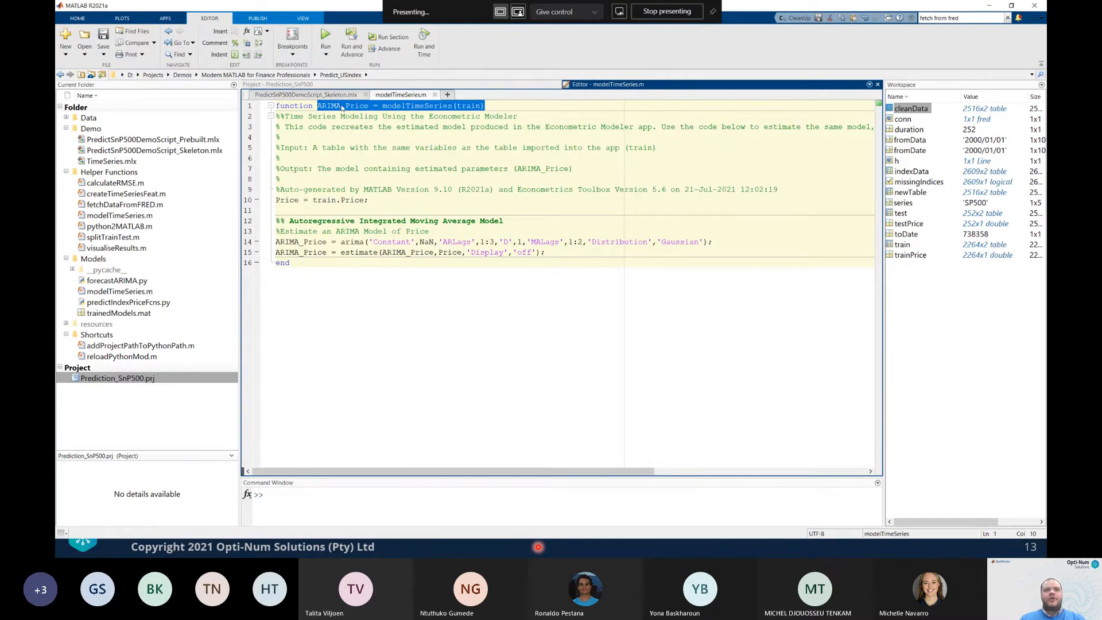
right_click(342, 106)
click(392, 157)
click(321, 95)
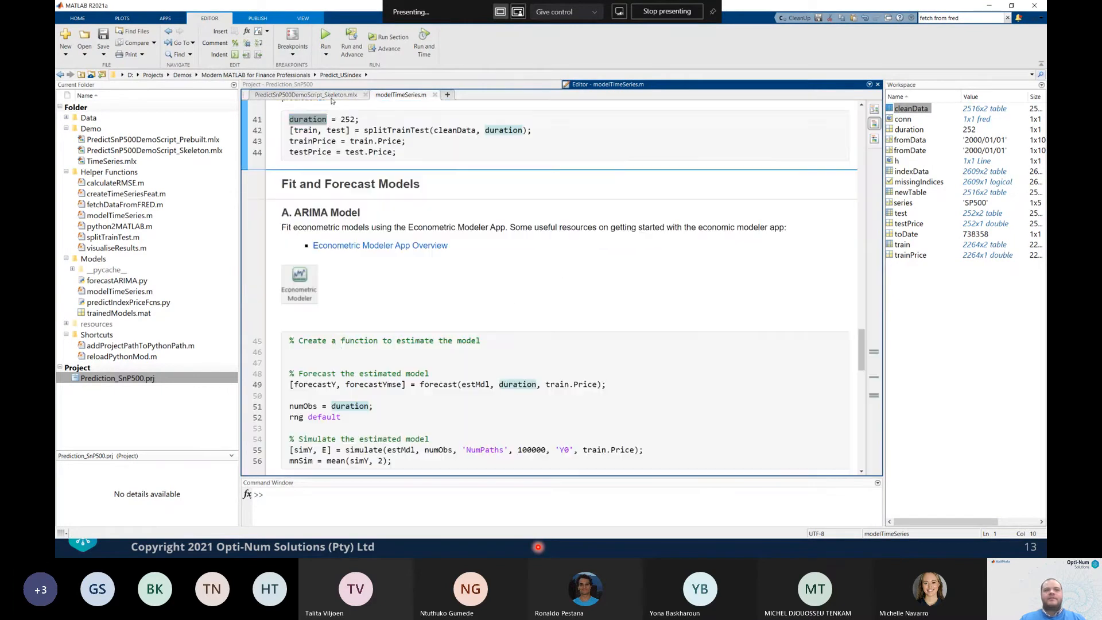
click(342, 353)
key(ctrl+v)
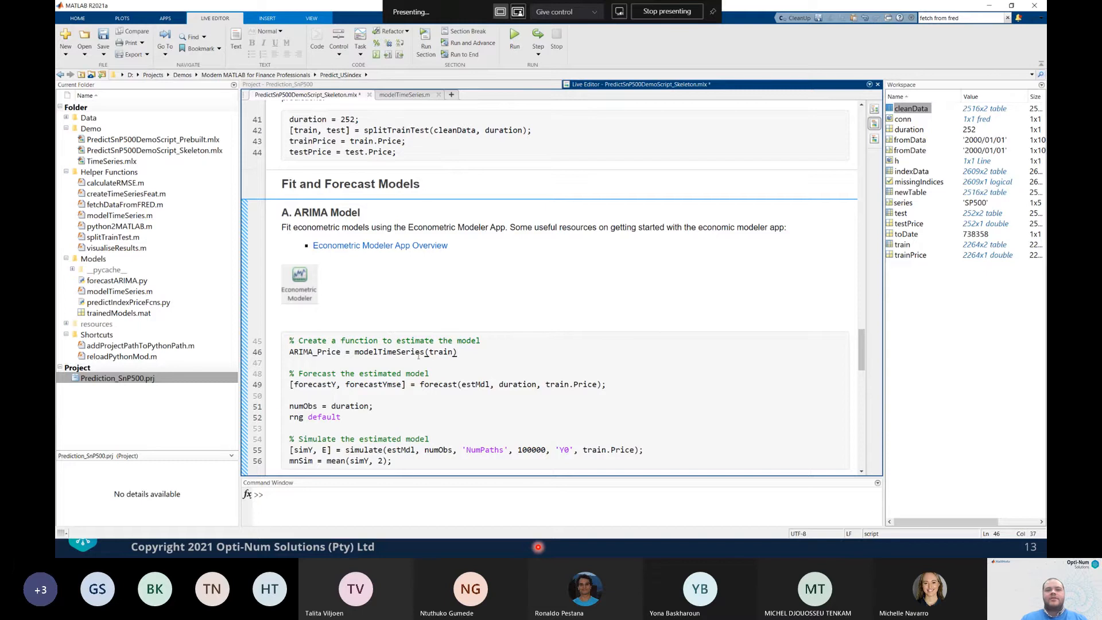
Rename the output variable of the modelTimeSeries call to estMdl and run the ARIMA Model section
scroll(443, 328, down, 2)
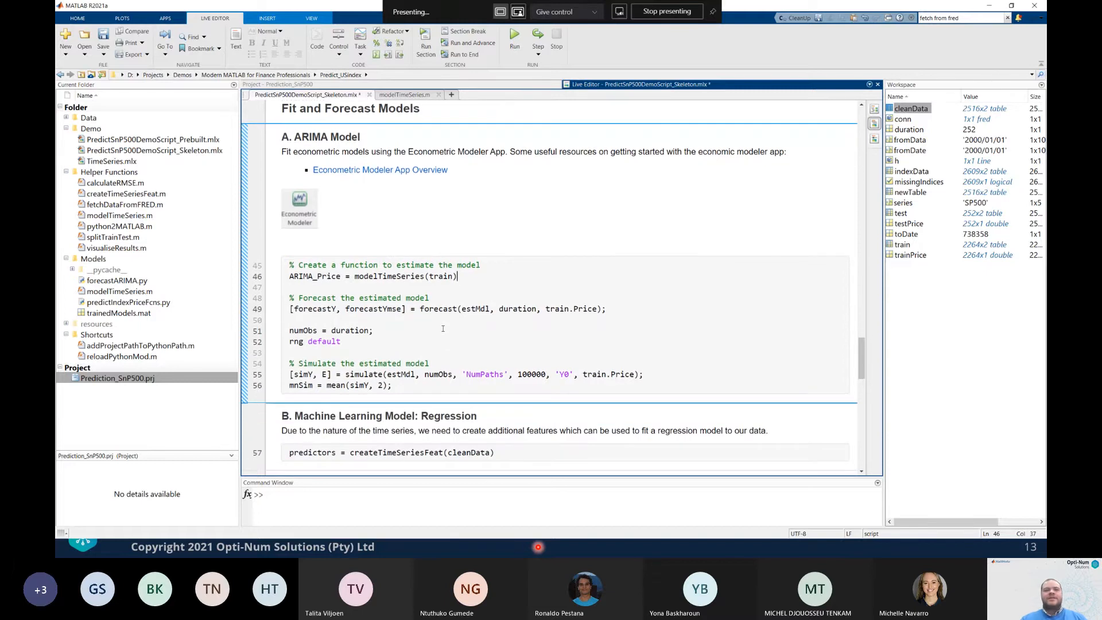
double_click(318, 276)
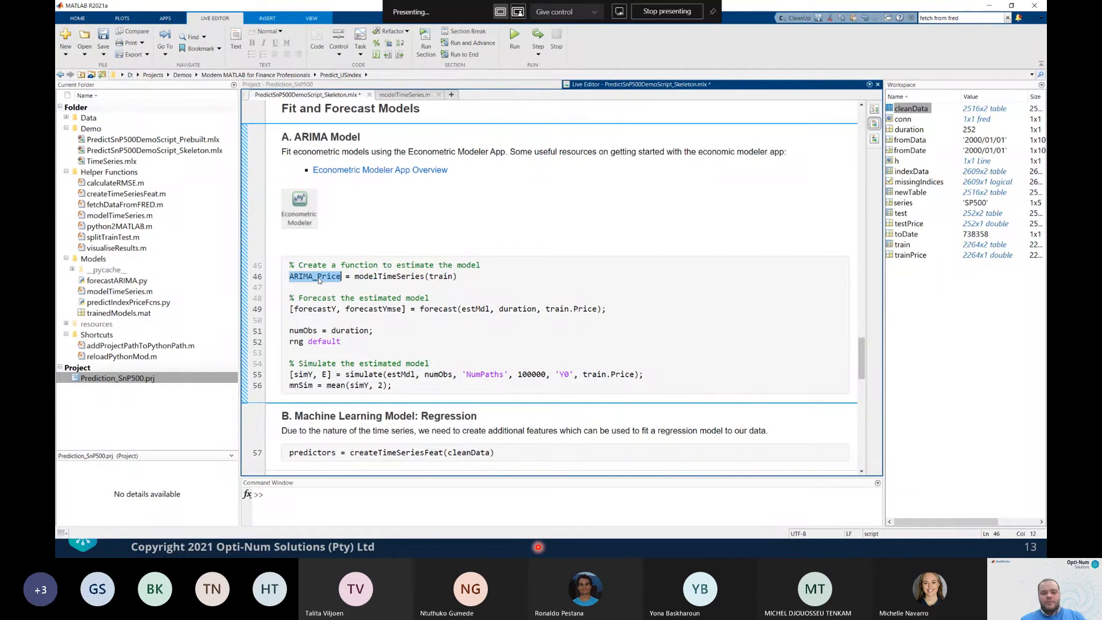
text(estMdl)
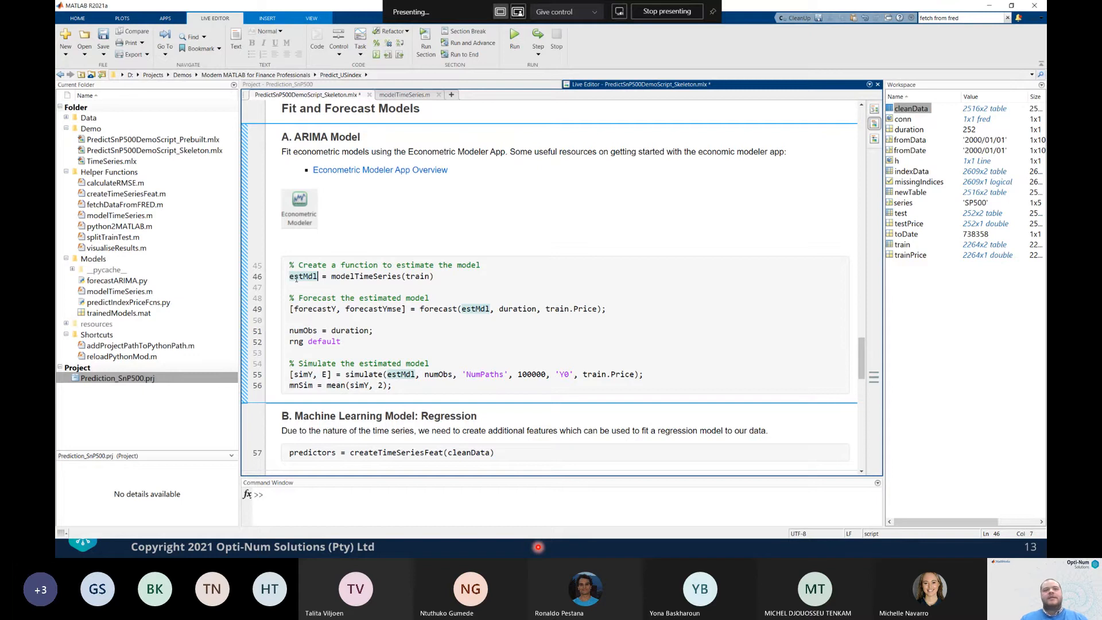
double_click(306, 278)
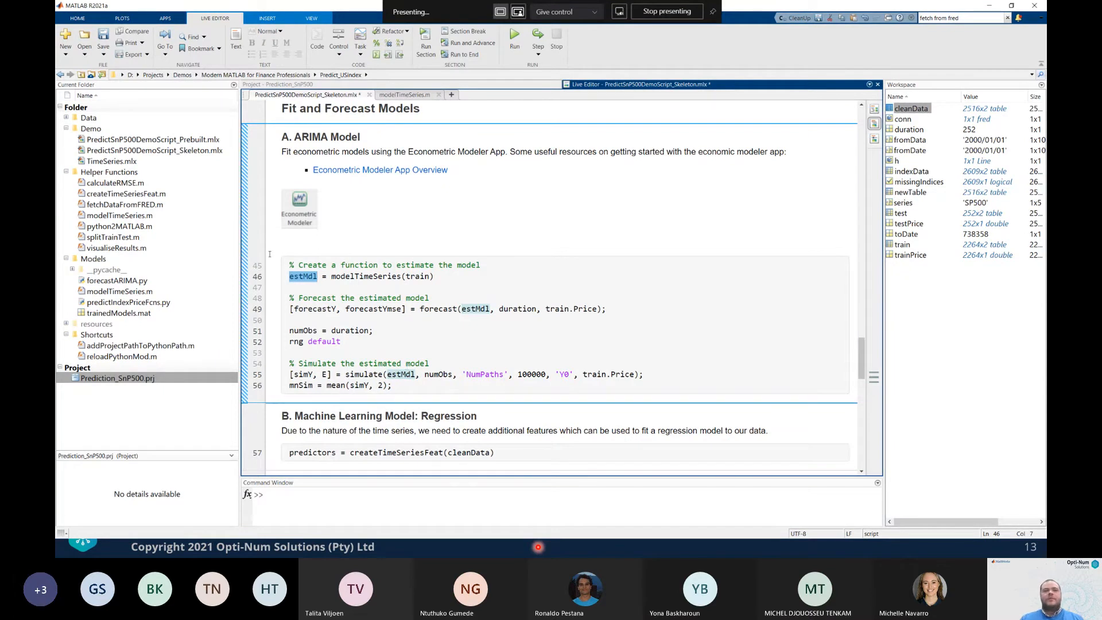
click(245, 251)
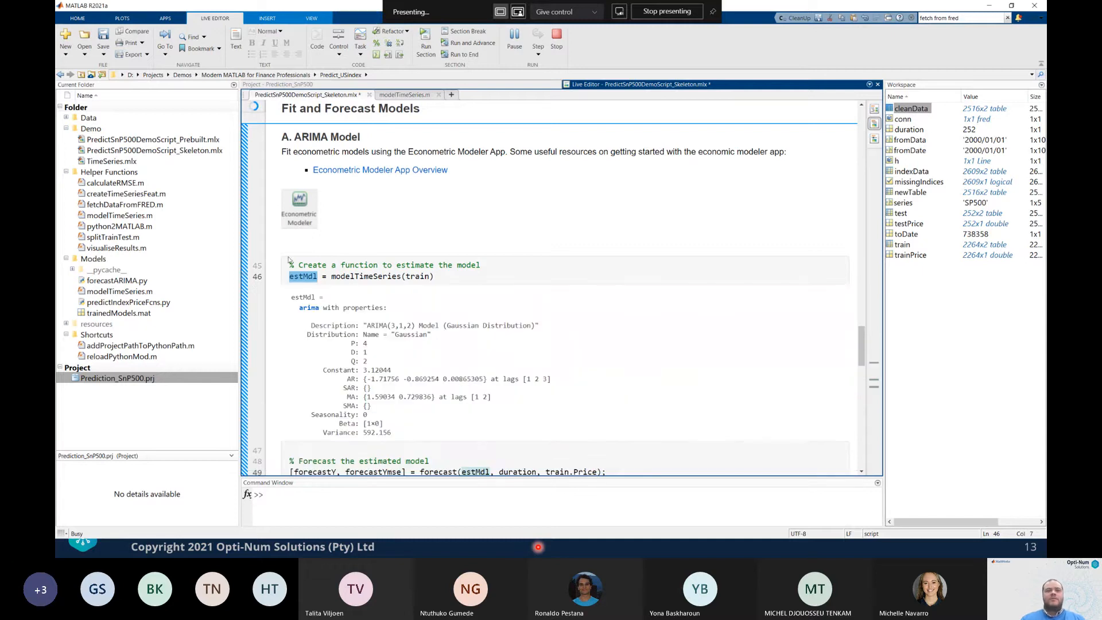
Open the full documentation page for the simulate function used in the ARIMA section and examine its description and examples
scroll(320, 264, down, 4)
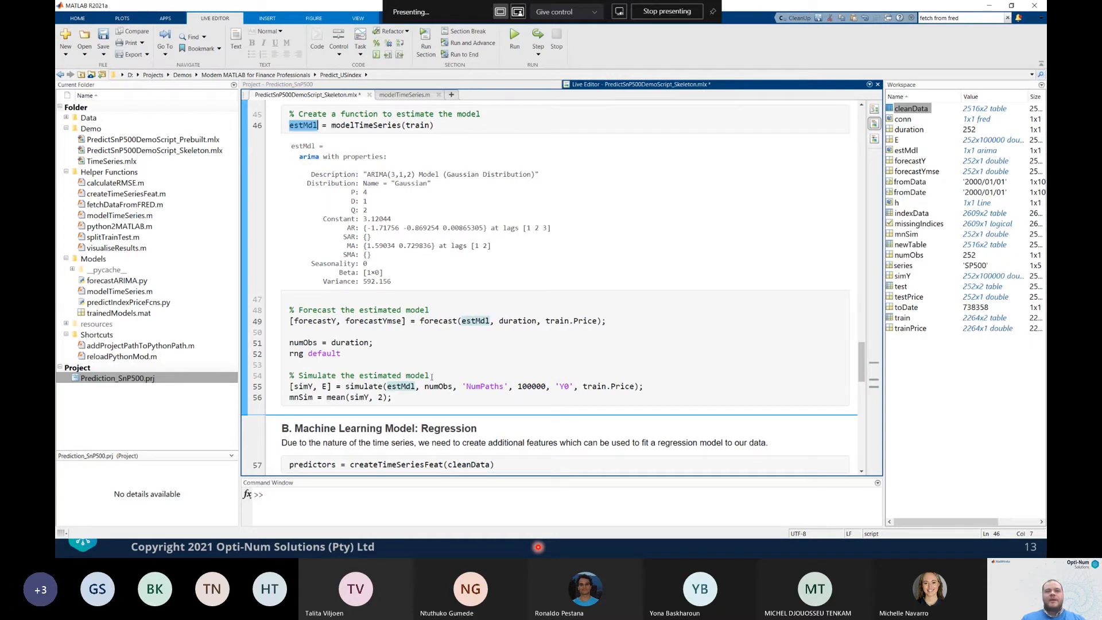
double_click(365, 386)
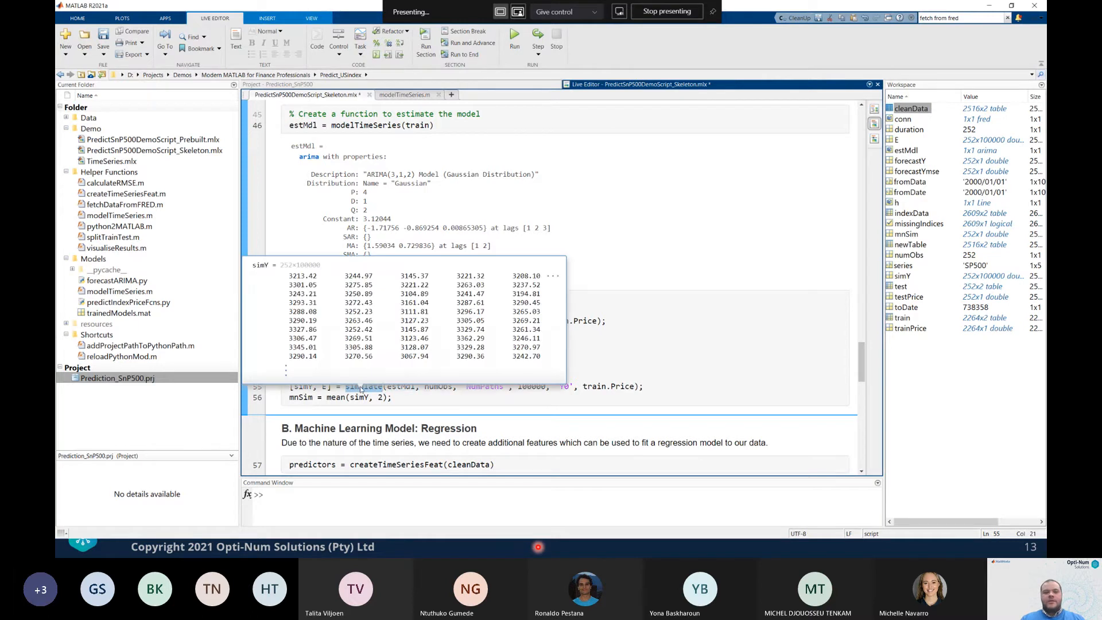
right_click(373, 390)
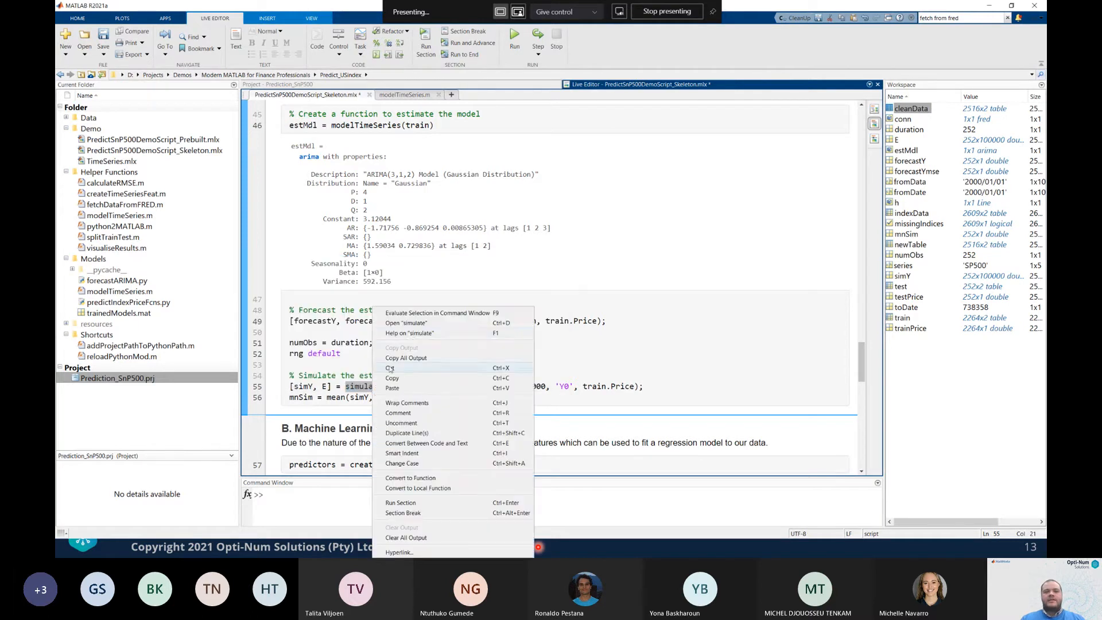
click(402, 334)
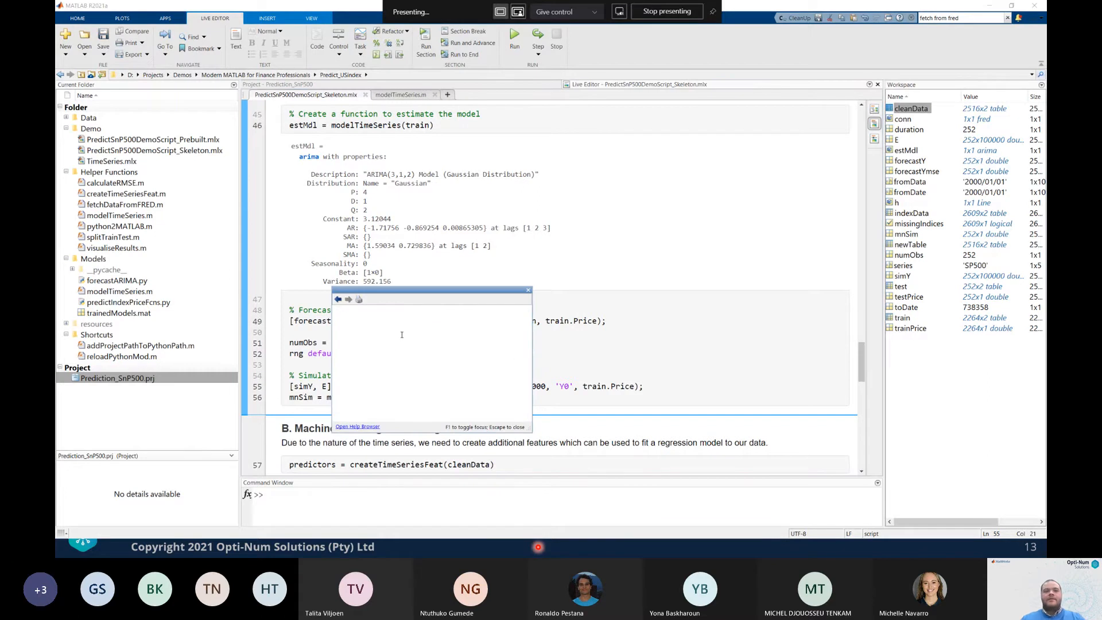
drag(429, 293, 391, 110)
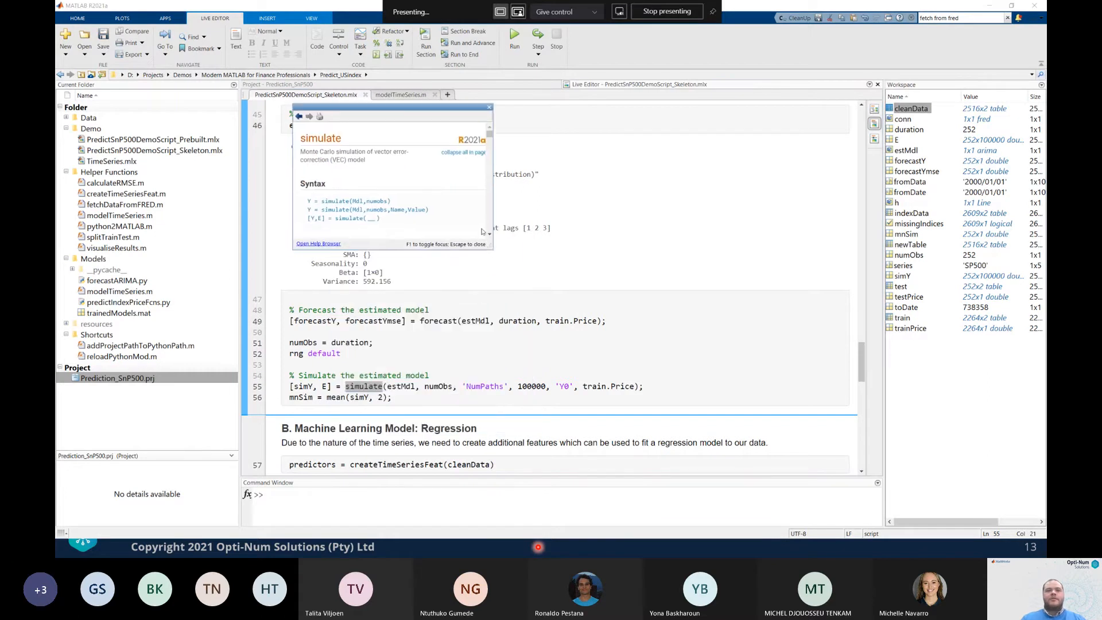
drag(491, 246, 935, 512)
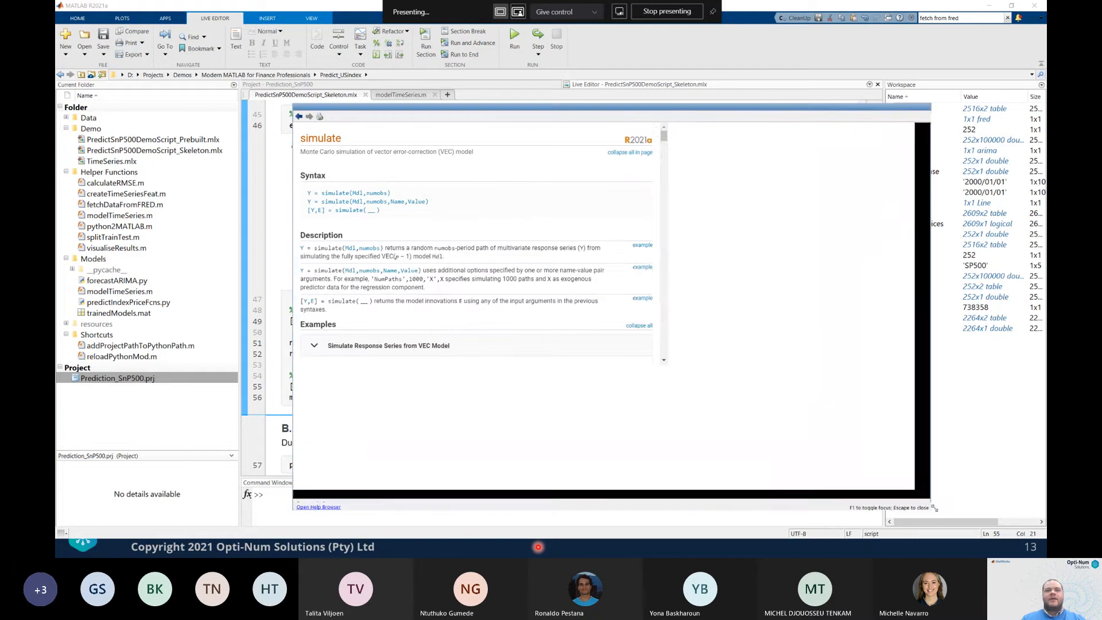
click(318, 506)
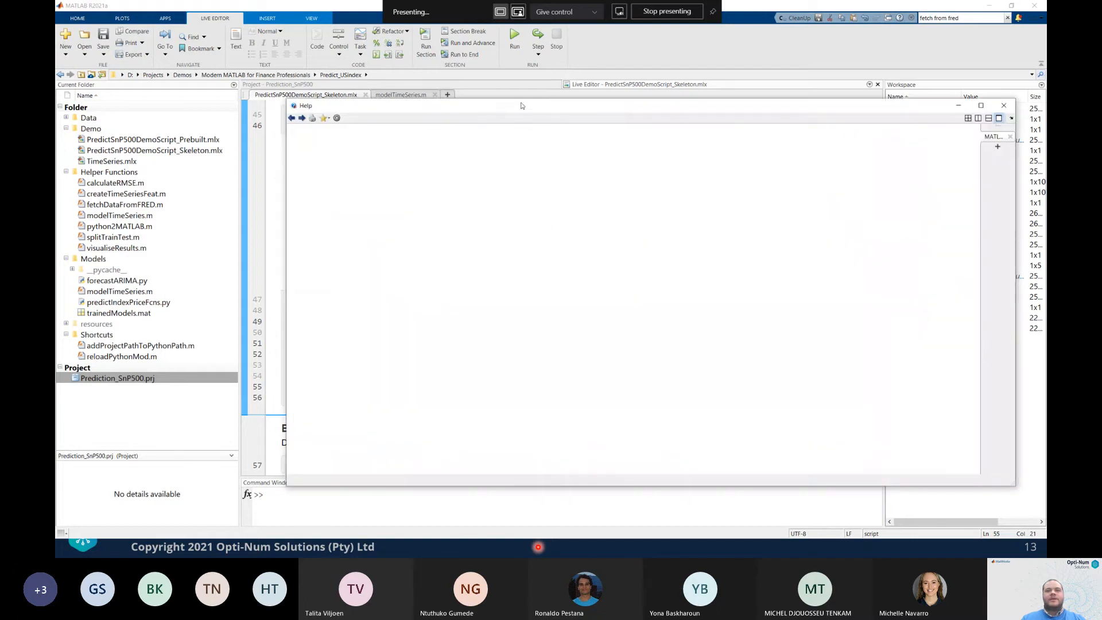
drag(519, 106, 449, 82)
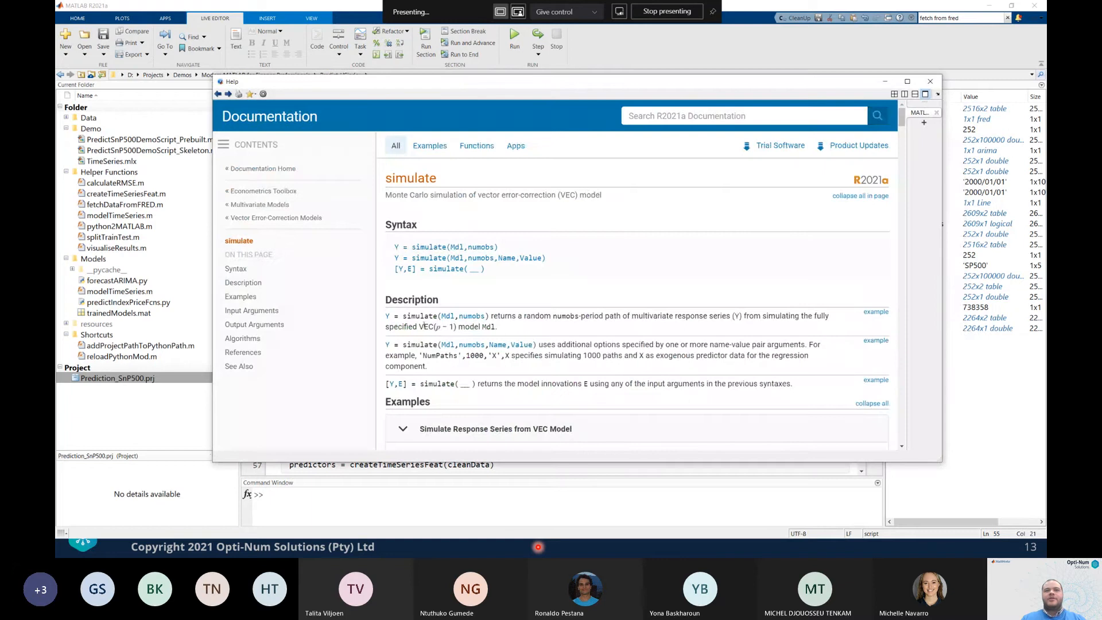
scroll(501, 269, down, 10)
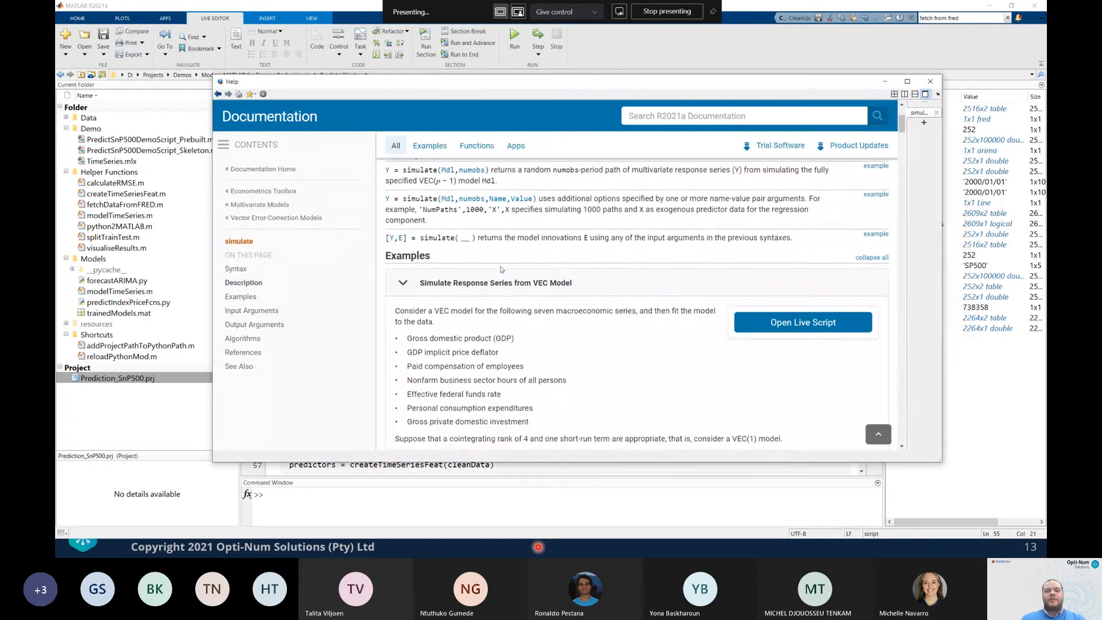
scroll(501, 269, down, 8)
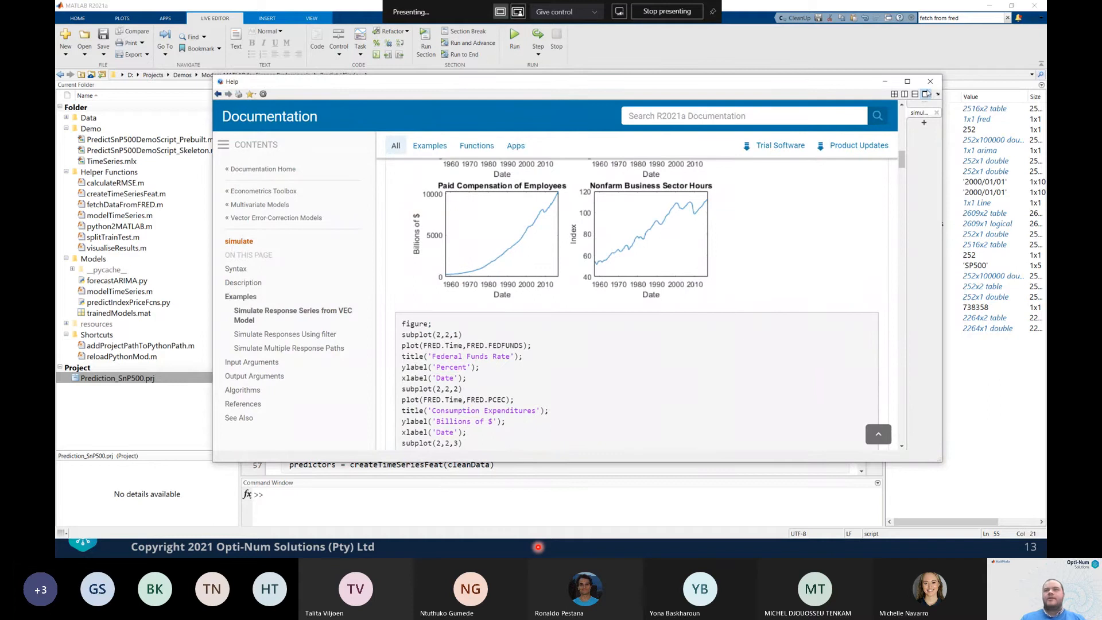
Leave the documentation and run the Machine Learning Model: Regression section to create predictors from cleanData with createTimeSeriesFeat
click(888, 83)
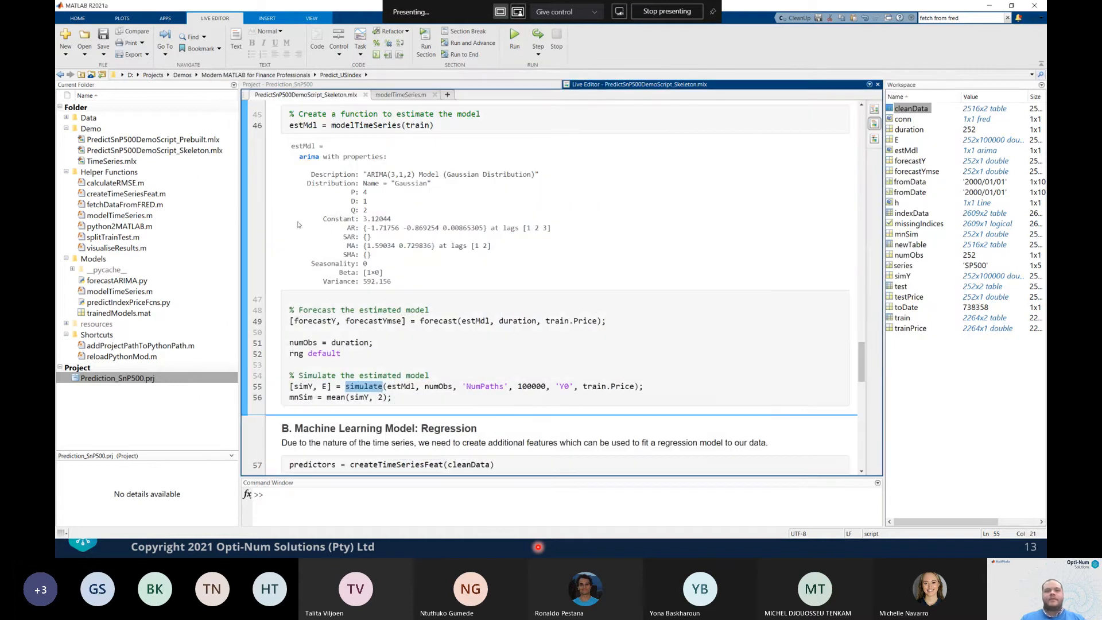
scroll(271, 226, down, 5)
scroll(271, 226, down, 3)
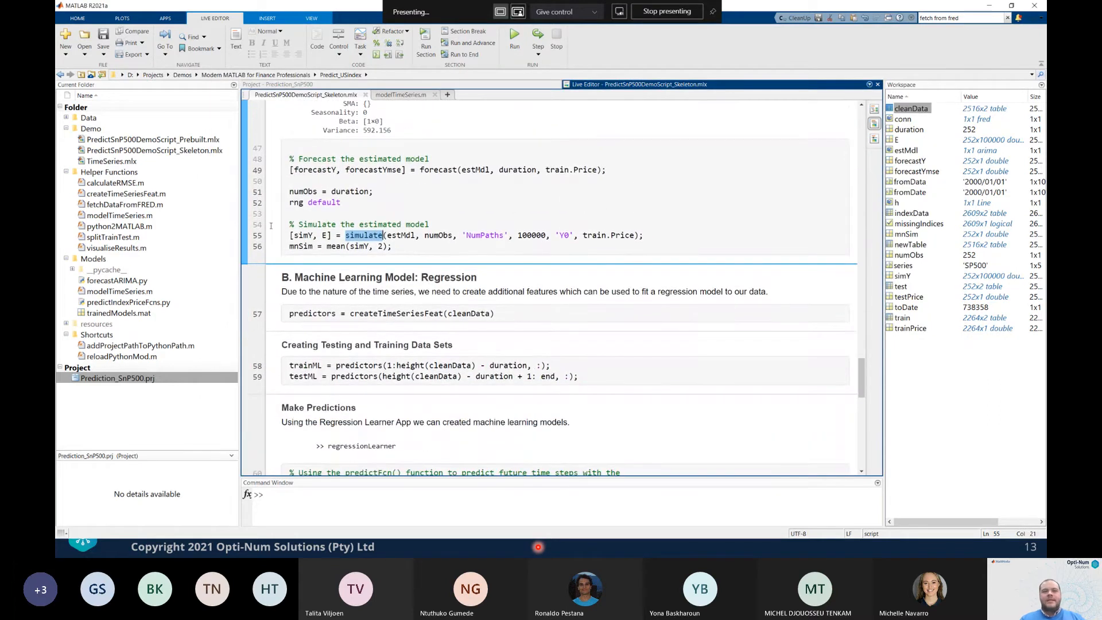
scroll(270, 226, down, 3)
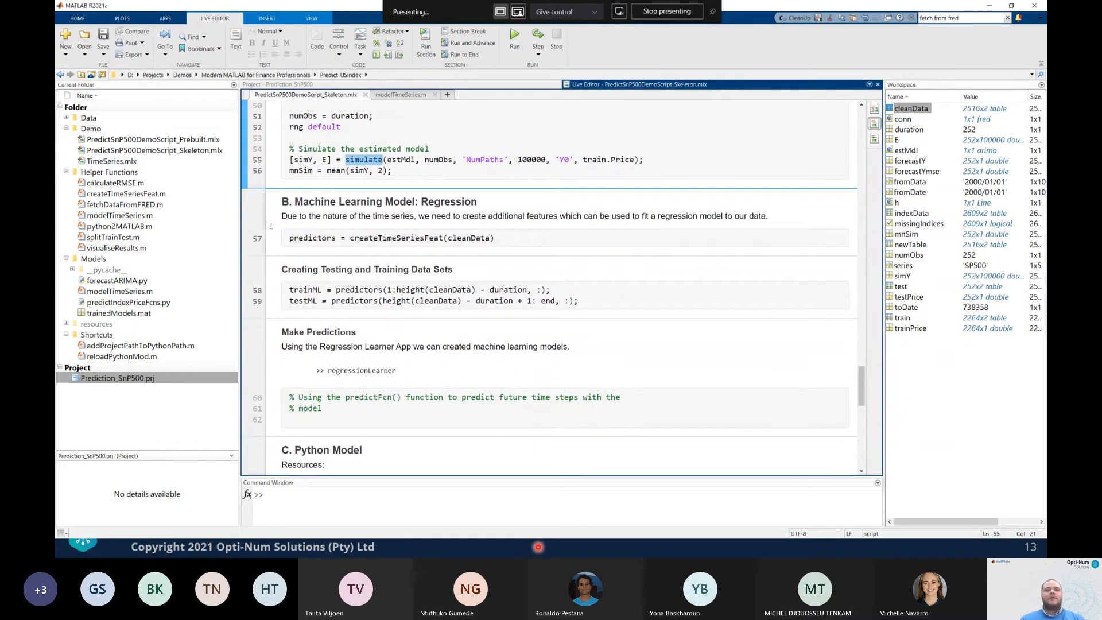
mouse_move(477, 237)
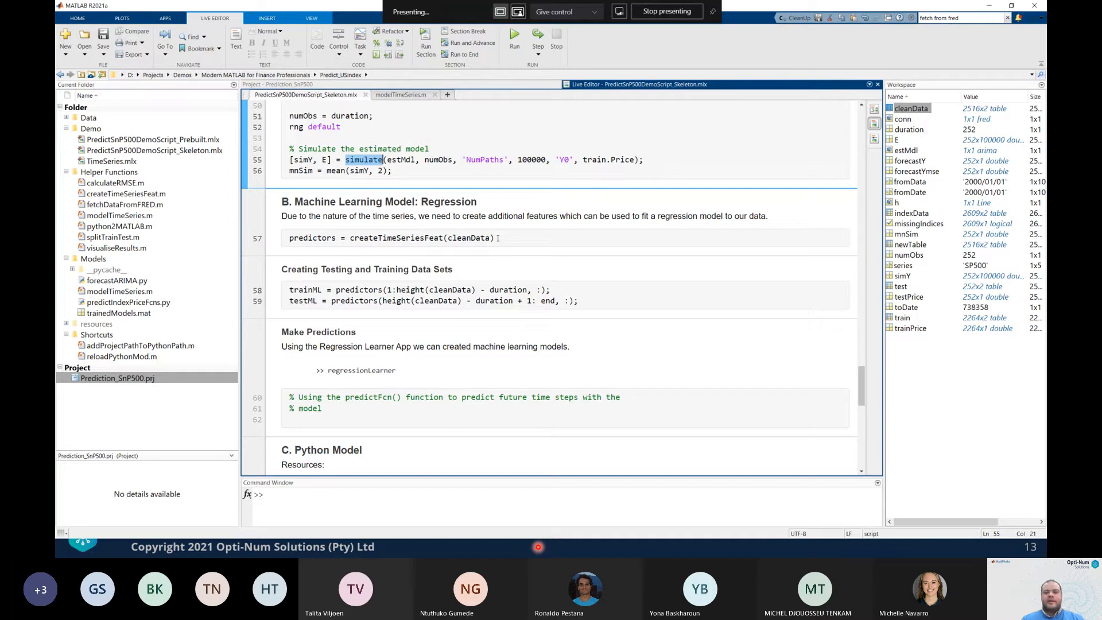
double_click(399, 239)
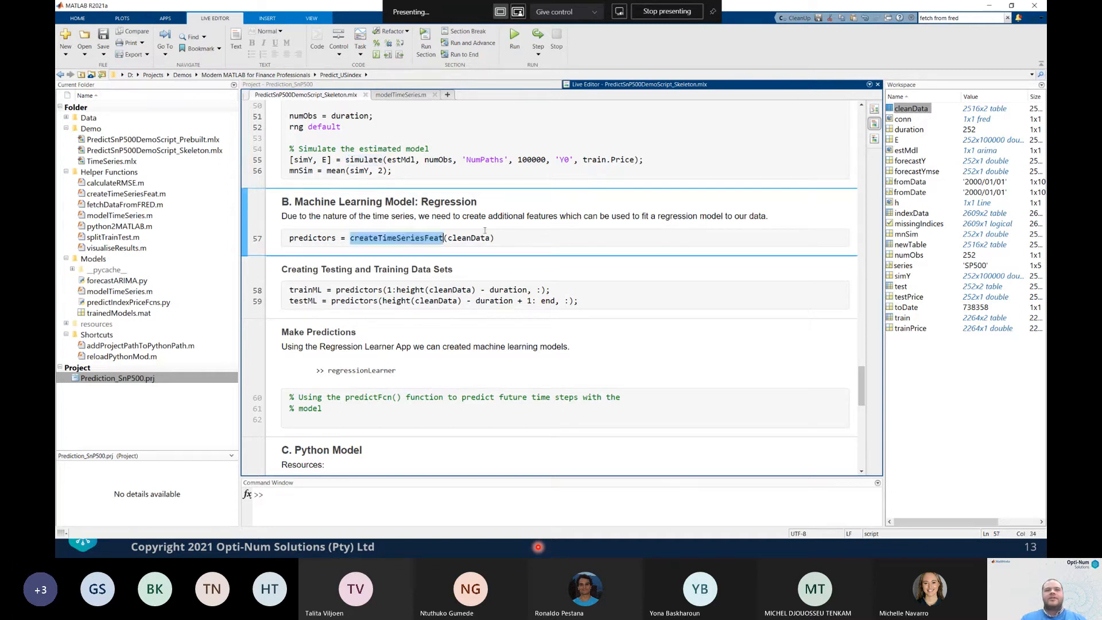
click(242, 212)
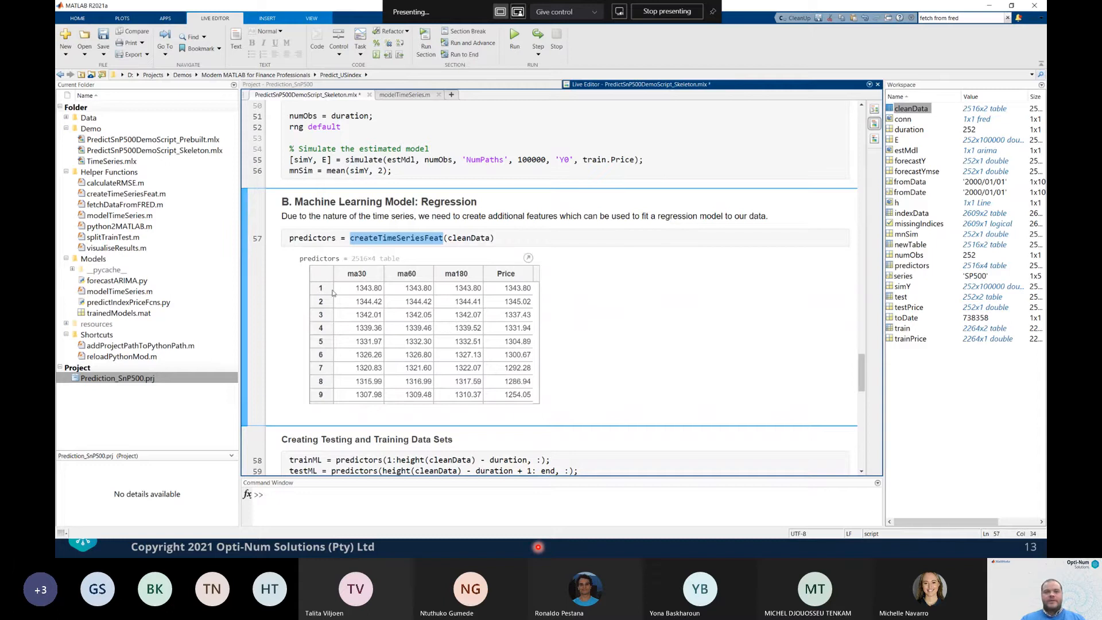
Open the source of the createTimeSeriesFeat function, examine its moving-average code, and return to the PredictSnP500DemoScript_Skeleton.mlx live script
right_click(411, 240)
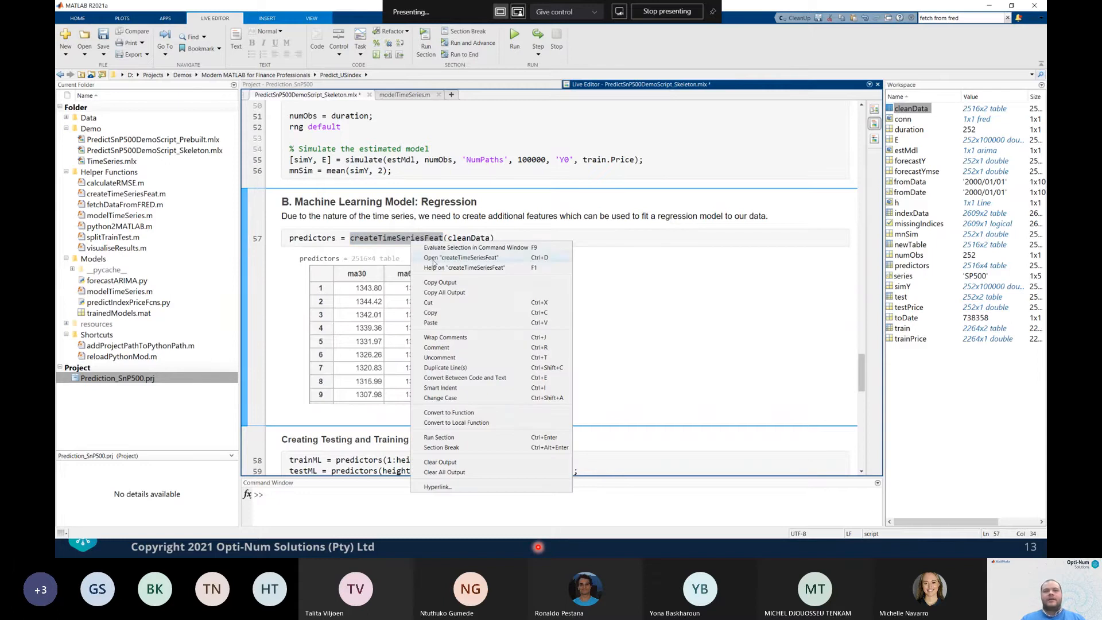
click(435, 259)
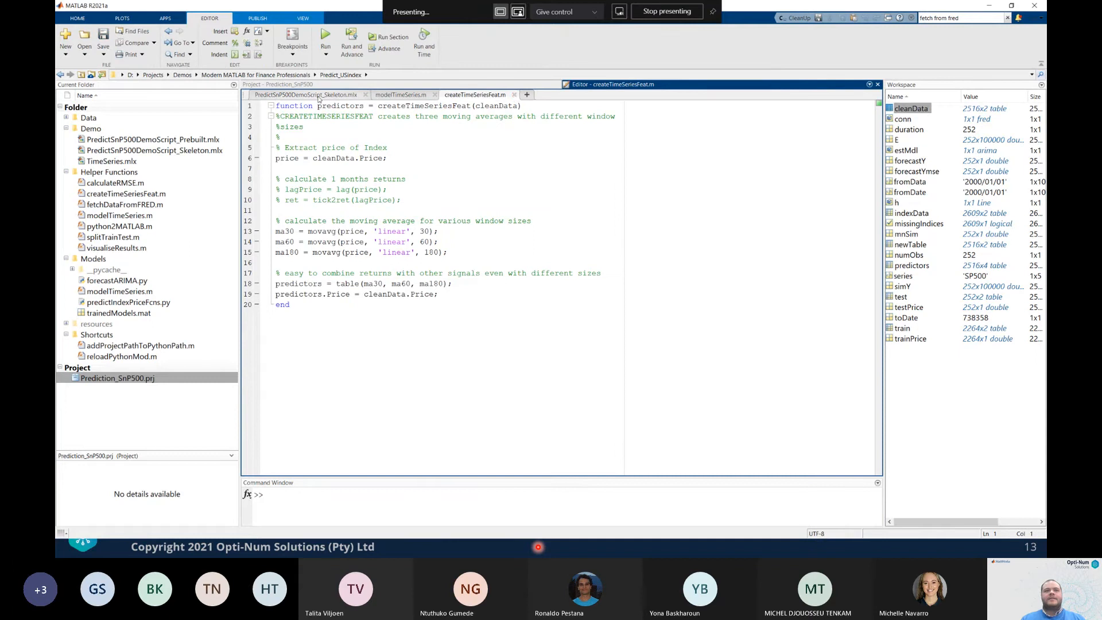
click(306, 94)
Run the Creating Testing and Training Data Sets section to split the predictors into trainML and testML
scroll(281, 221, down, 5)
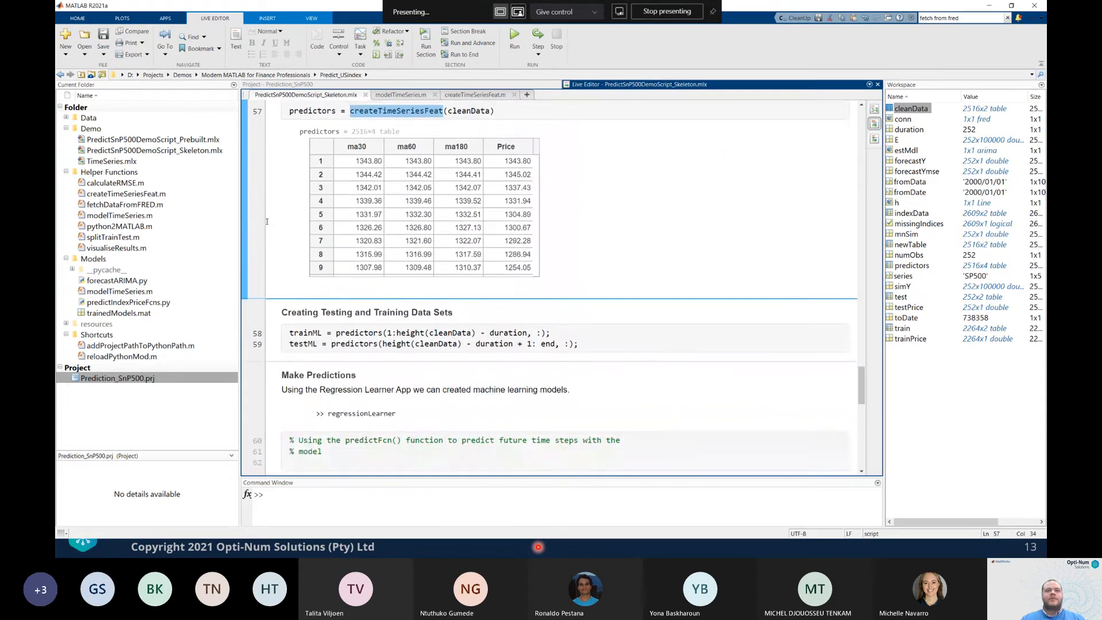
scroll(282, 222, down, 3)
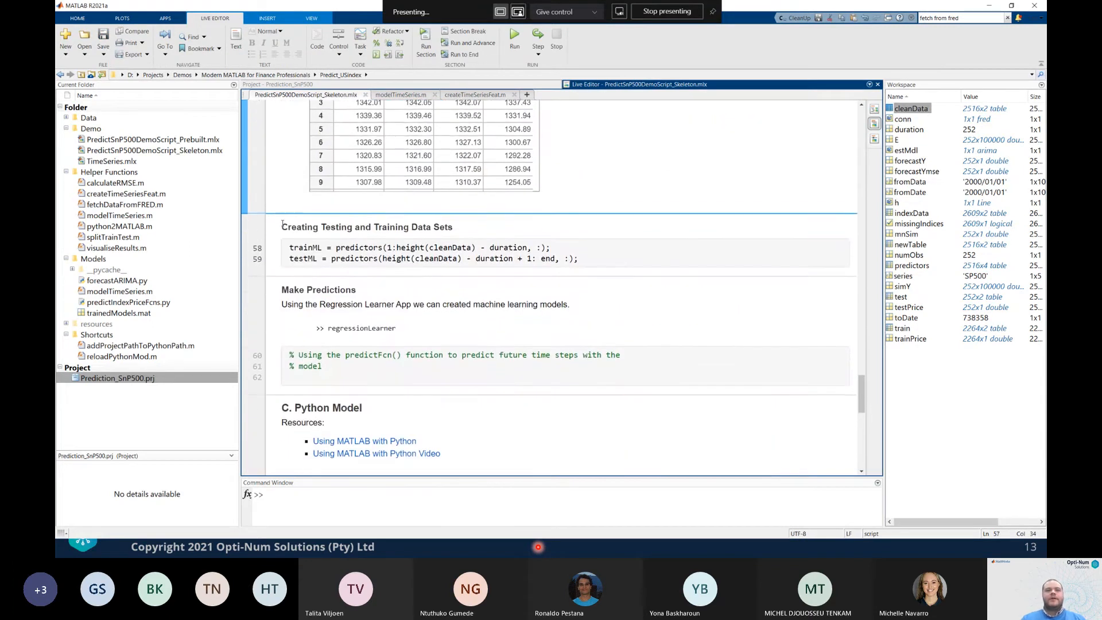
click(620, 247)
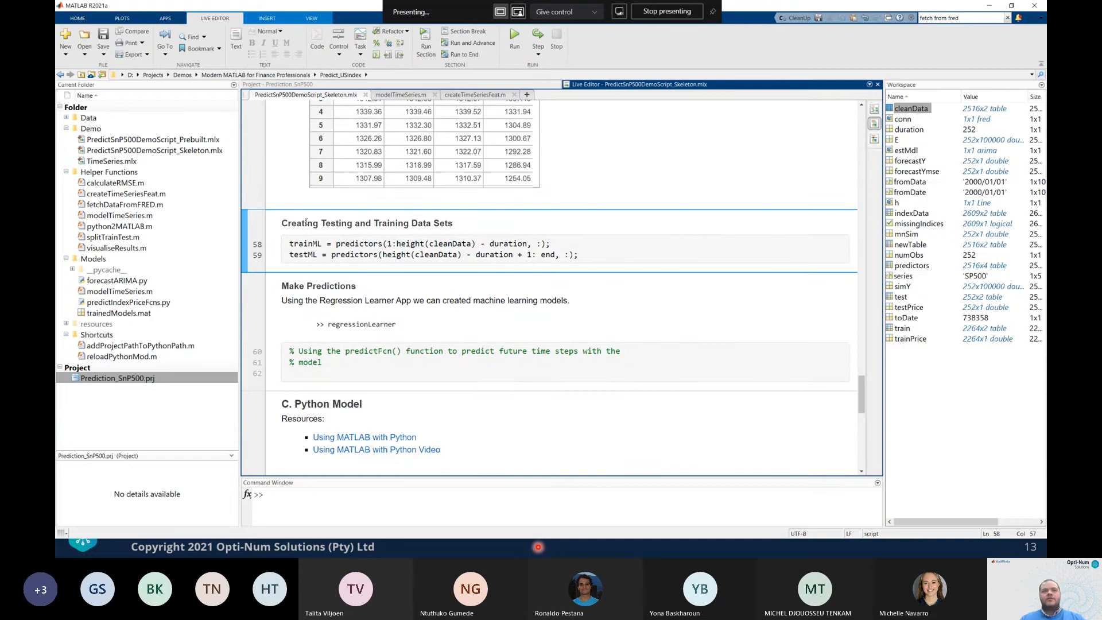
click(244, 238)
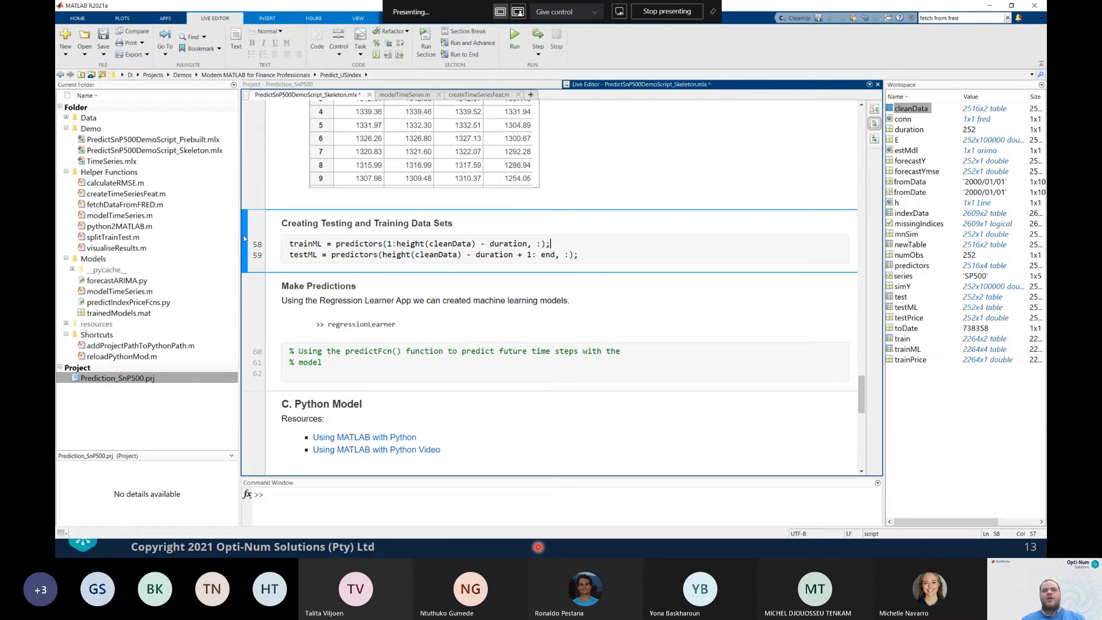
click(505, 244)
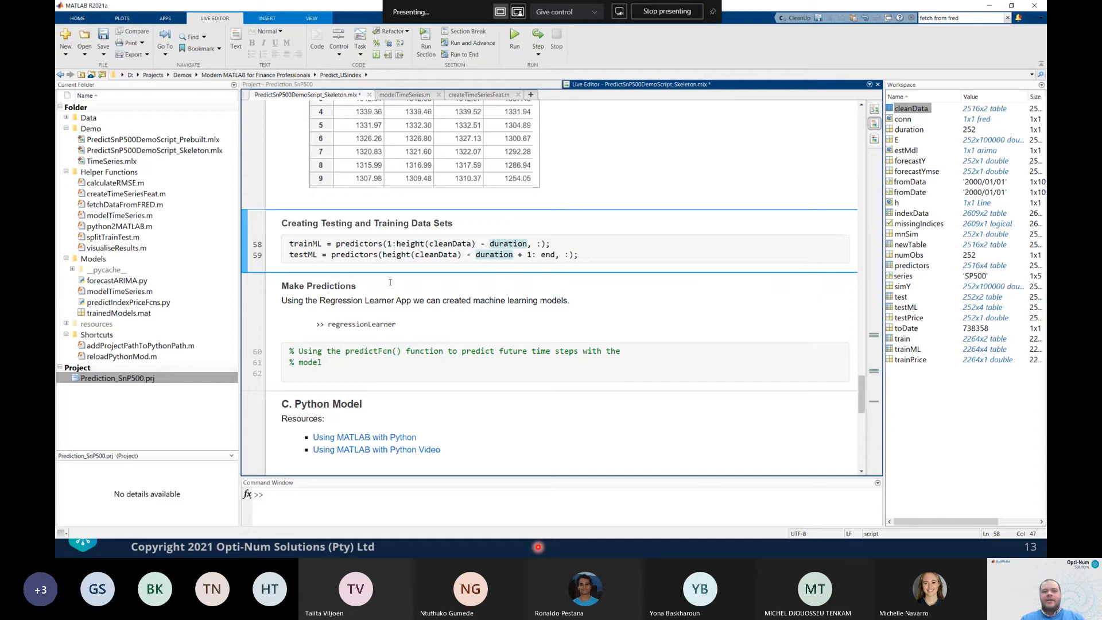
Launch the Regression Learner app for the Make Predictions section
click(350, 374)
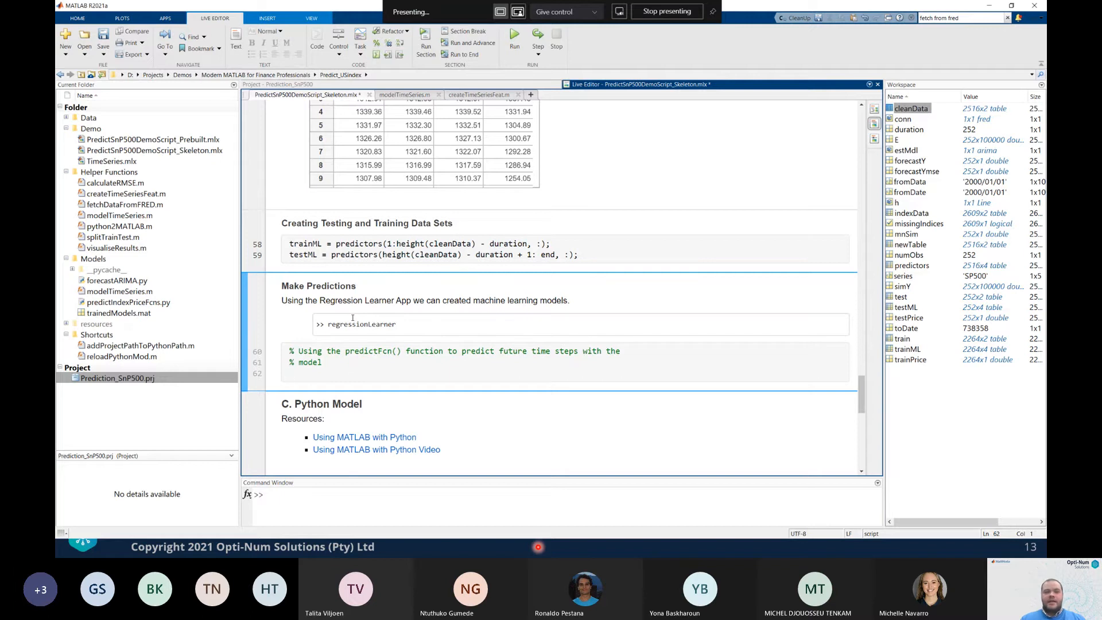
click(395, 325)
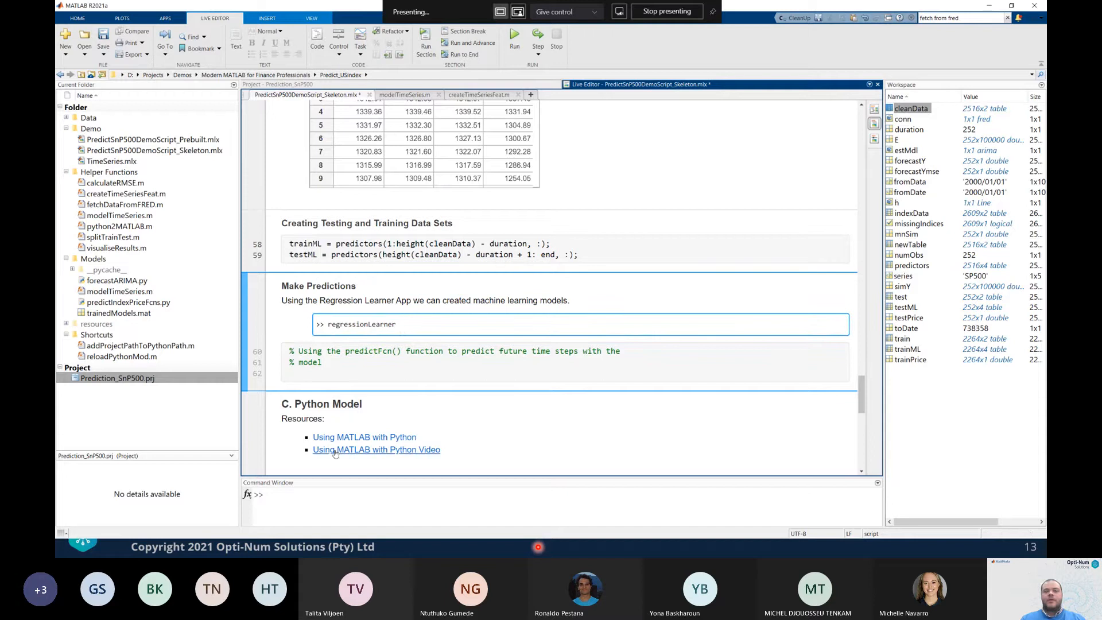
click(166, 18)
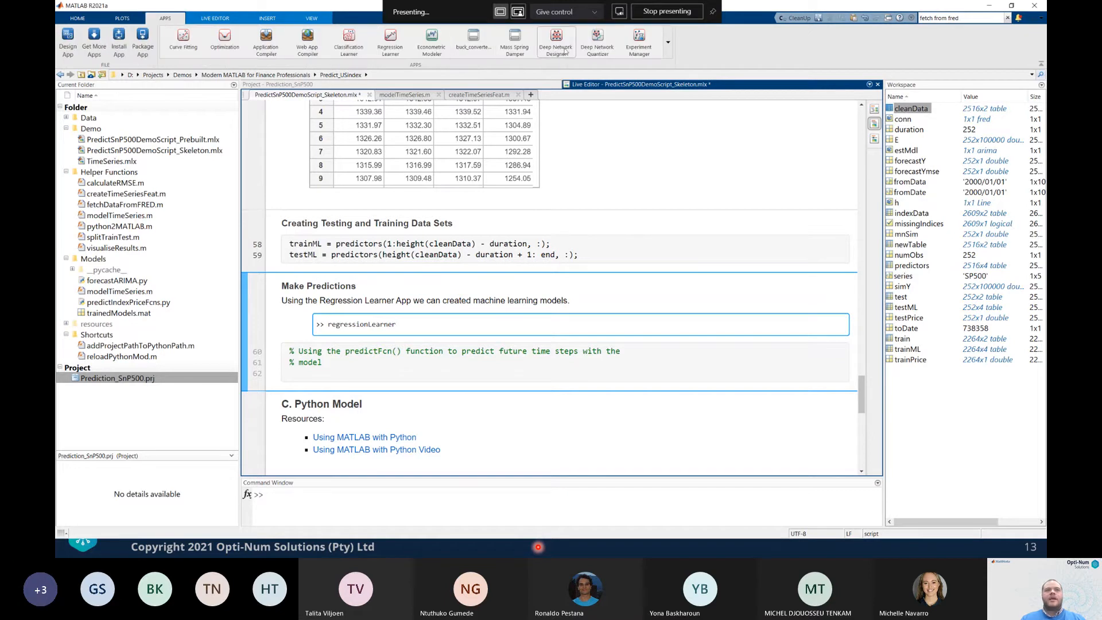
click(393, 46)
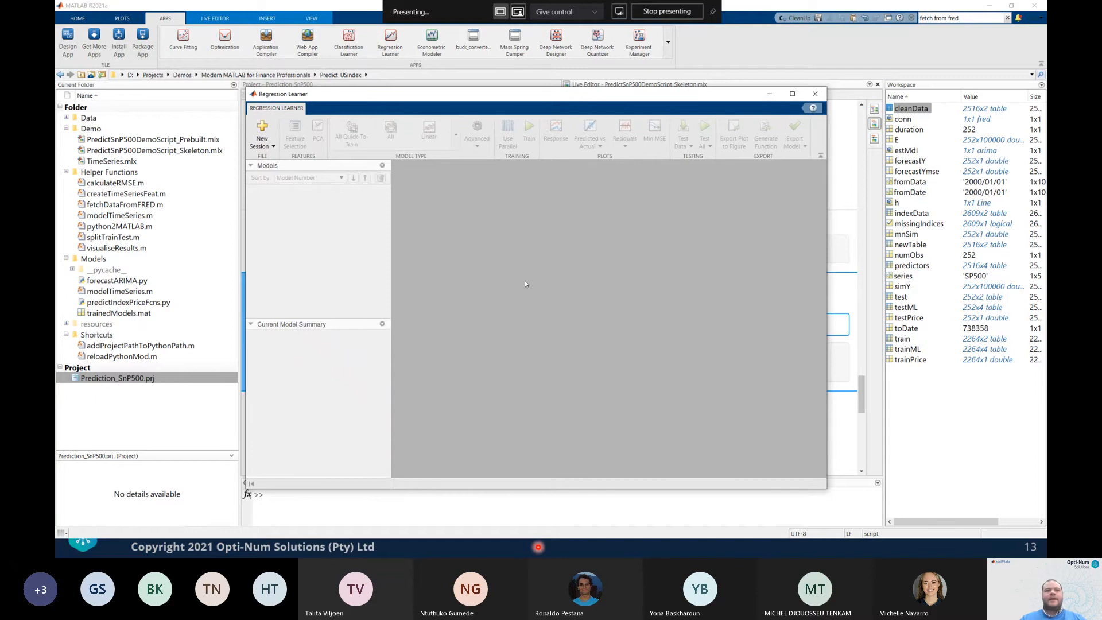
Start a new Regression Learner session from the workspace using trainML, with Price as response and Holdout Validation at 25 percent
click(266, 130)
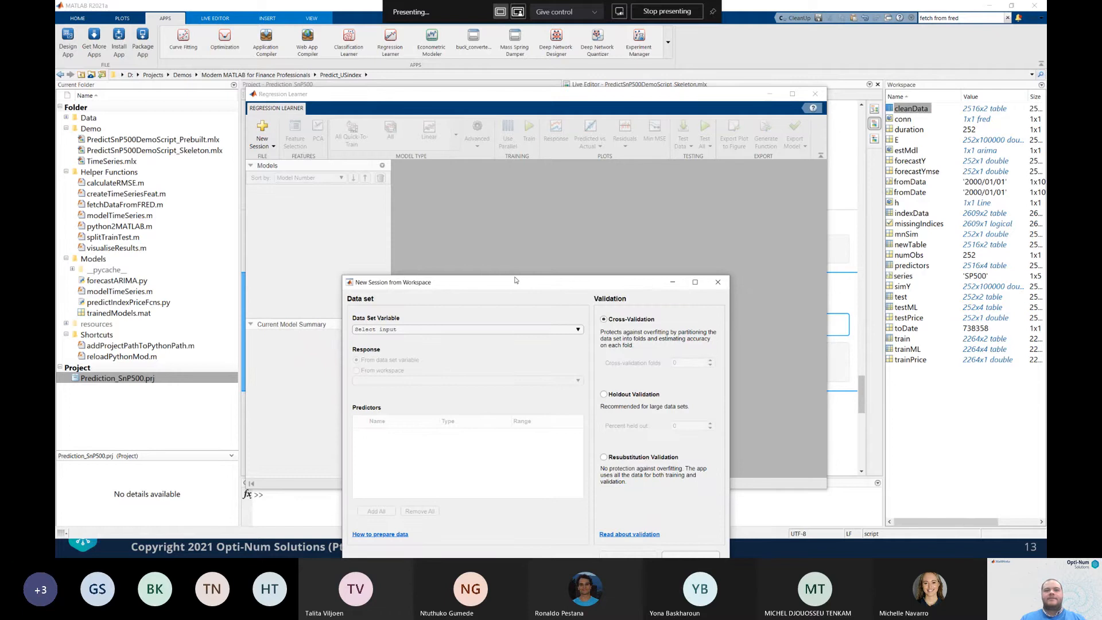
drag(519, 281, 523, 135)
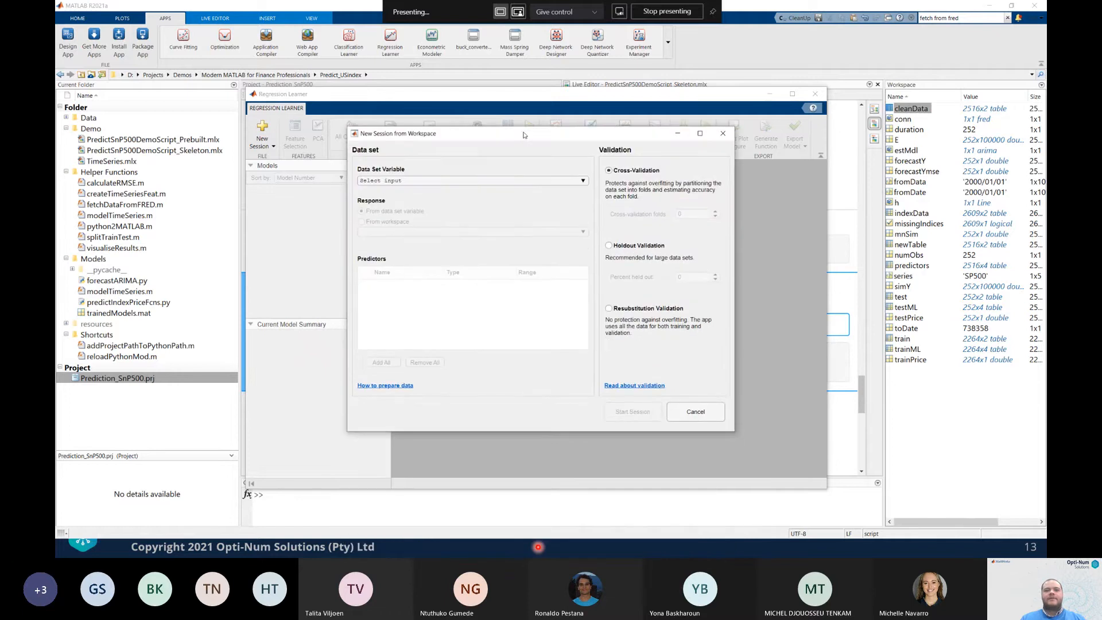
click(576, 184)
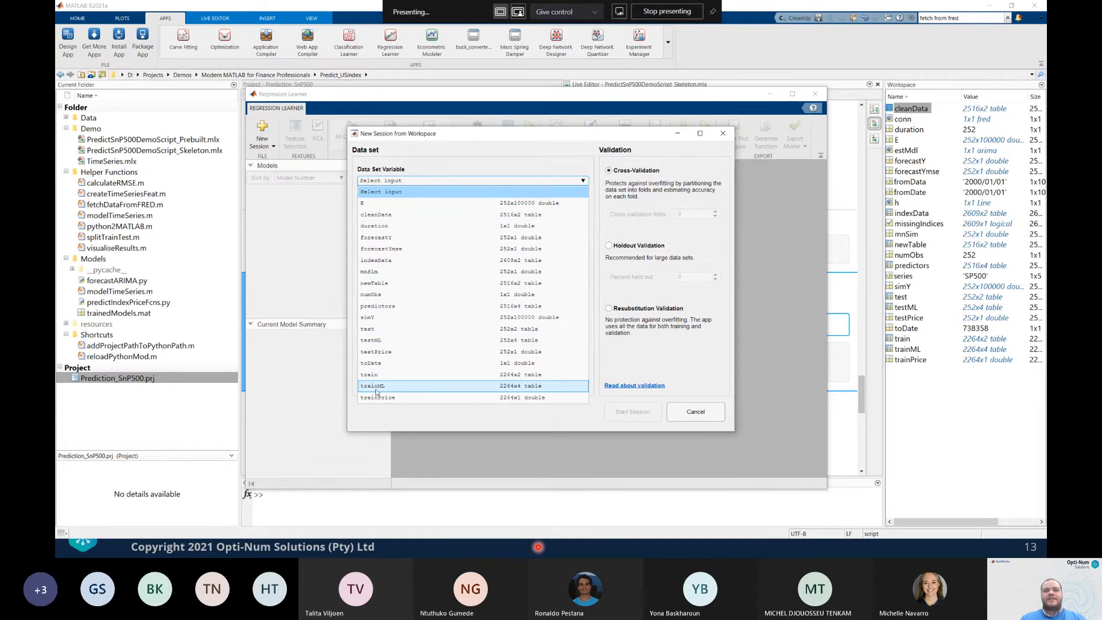
click(393, 390)
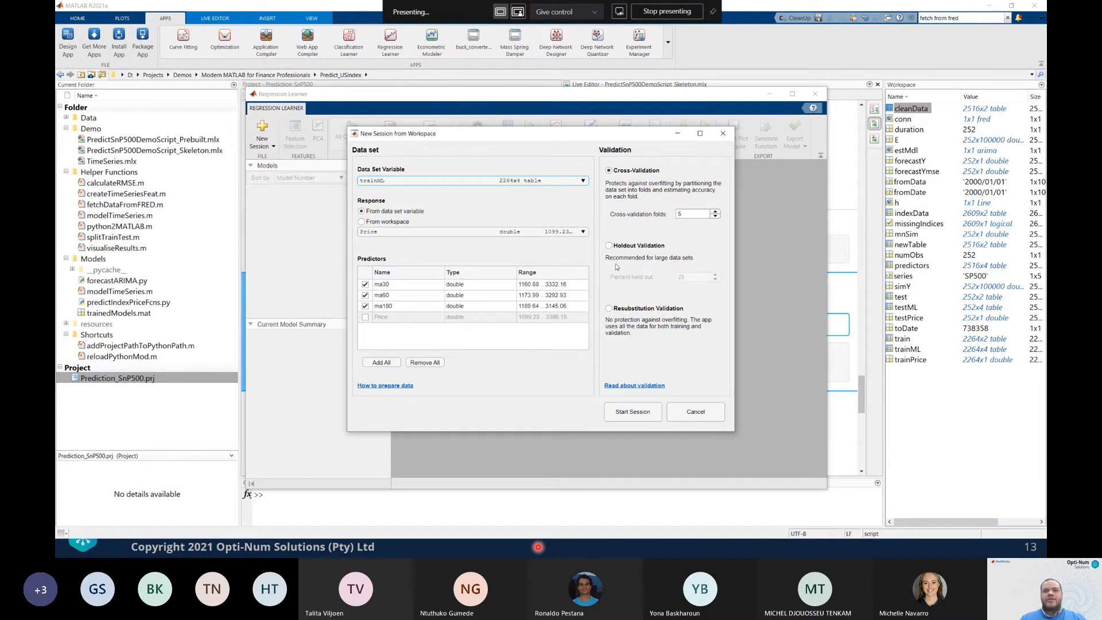
click(608, 245)
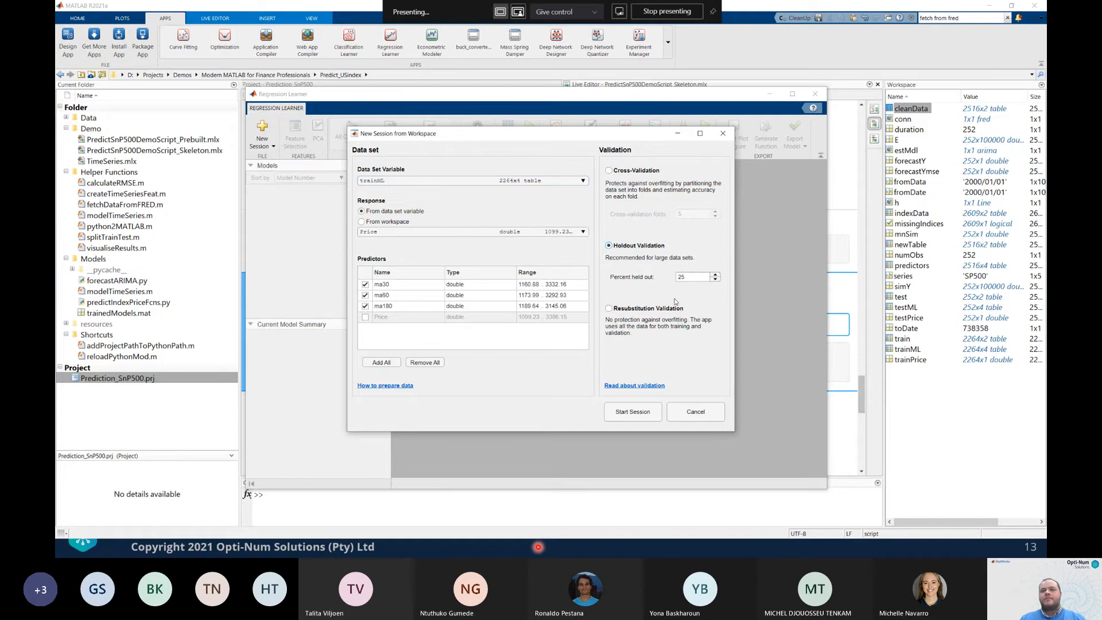
click(632, 412)
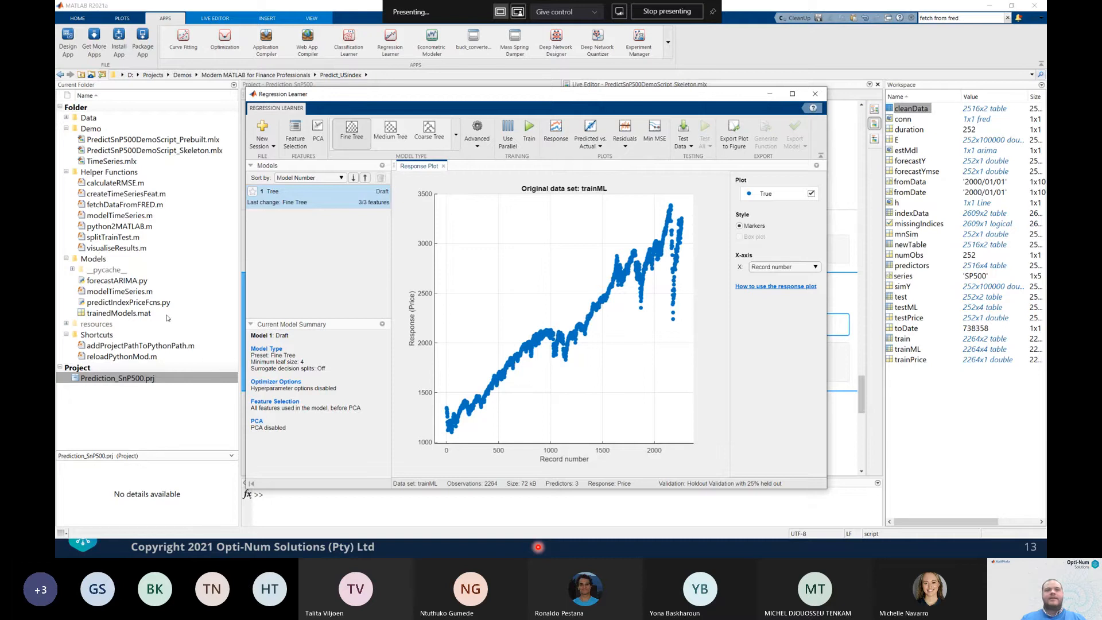
Start a parallel pool in MATLAB and return to the Regression Learner session
click(61, 533)
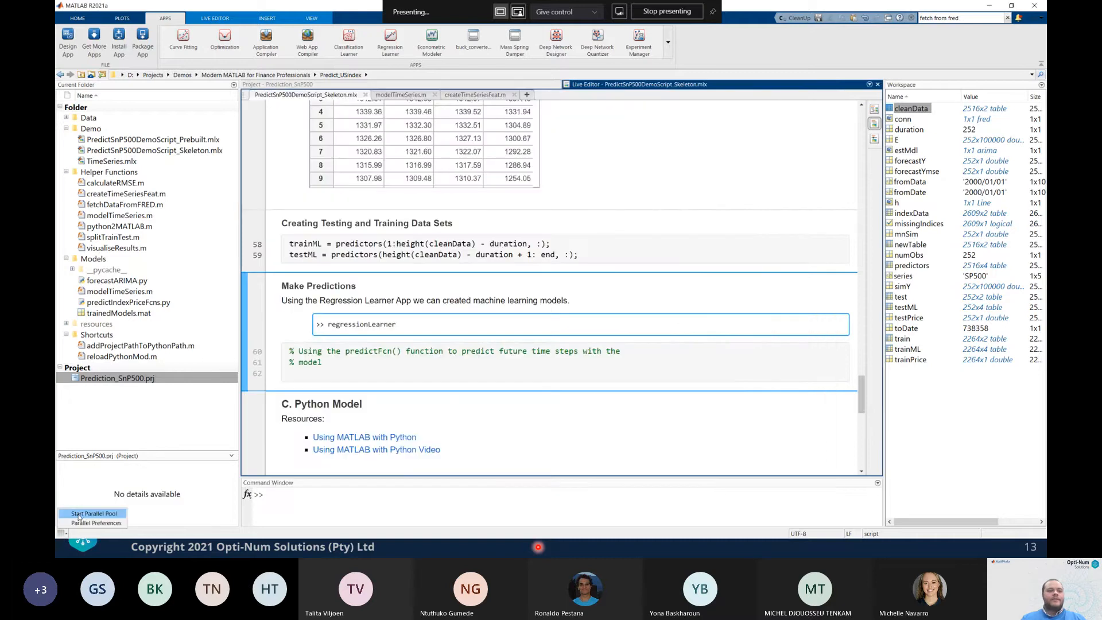
click(80, 515)
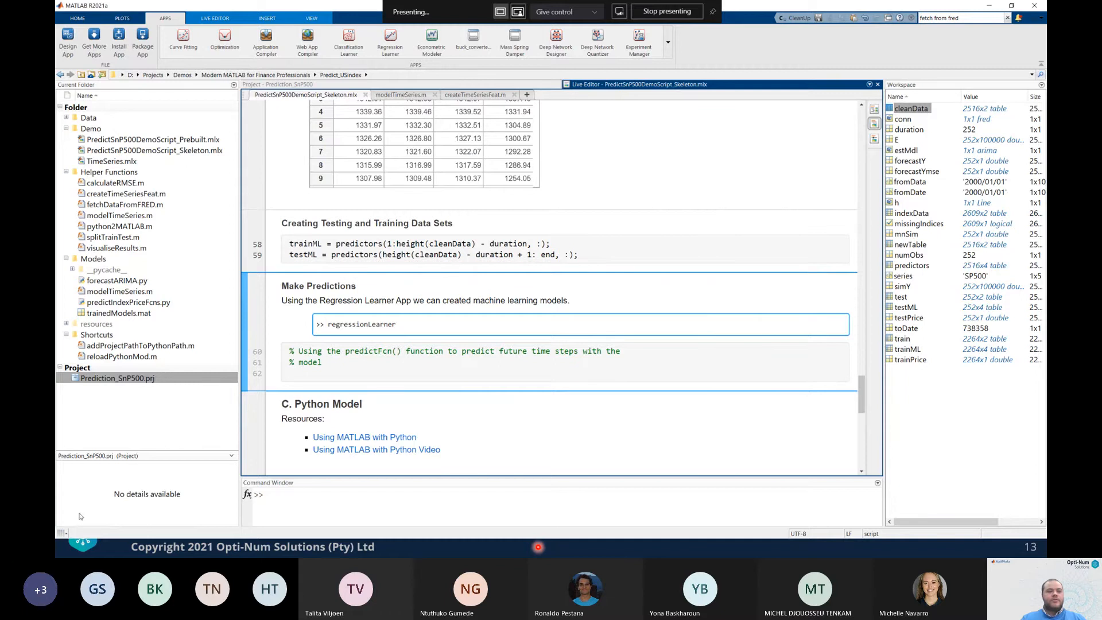
key(alt+Tab)
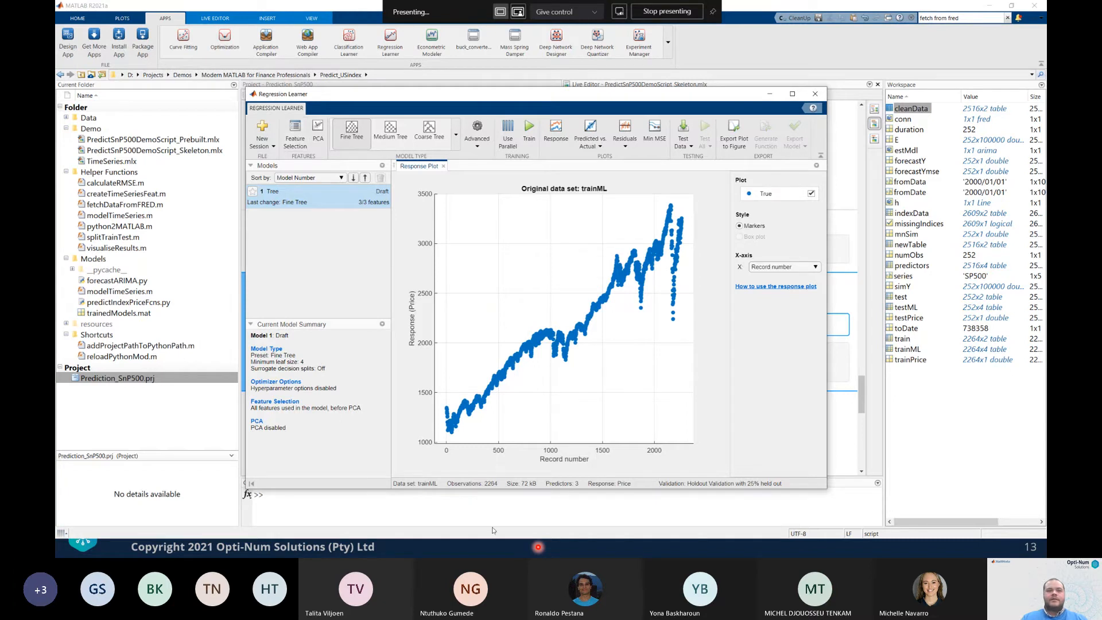
Examine the available regression model types, from linear models and trees through to ensembles and neural networks
click(455, 135)
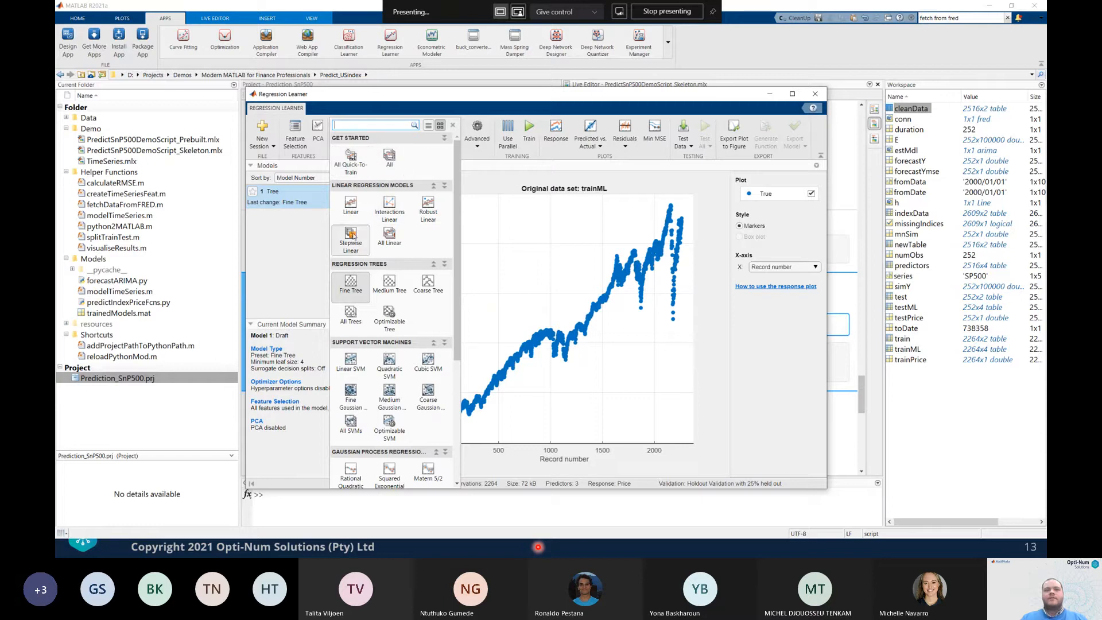
scroll(417, 244, down, 2)
scroll(416, 235, up, 2)
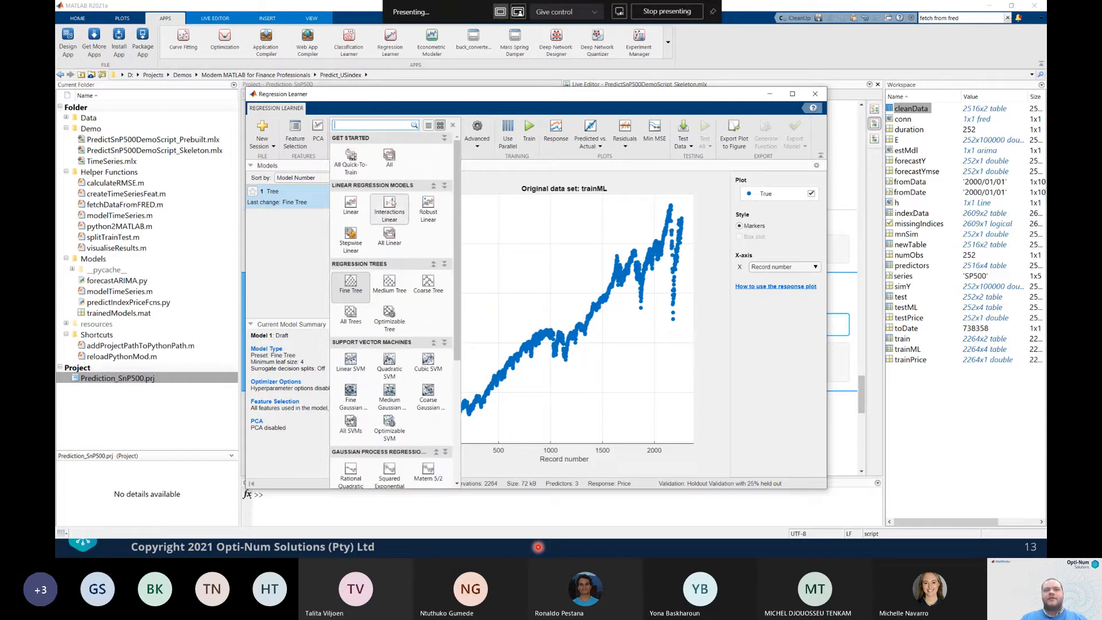
scroll(415, 229, down, 3)
scroll(415, 230, down, 5)
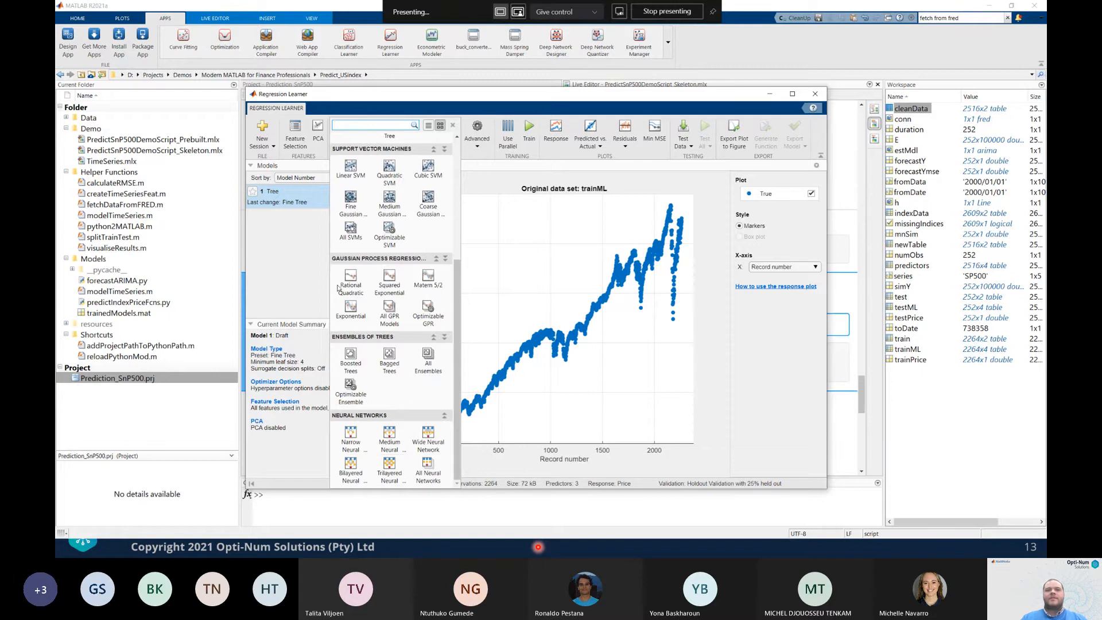
click(489, 171)
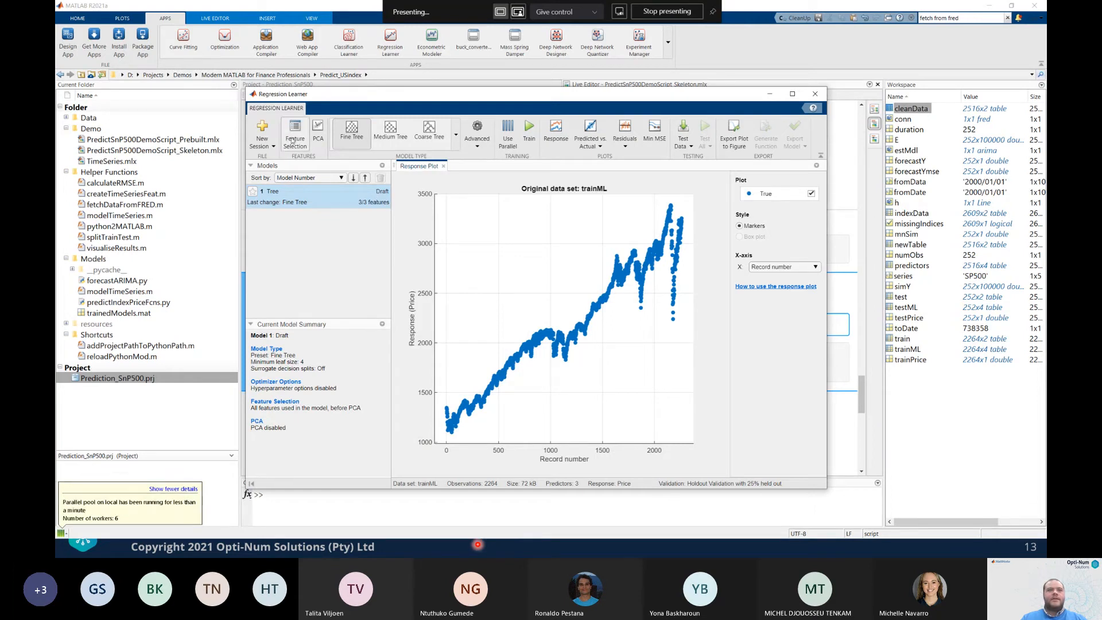
Review which moving-average predictors are included in the tree model's Feature Selection, and close it without changes
click(455, 138)
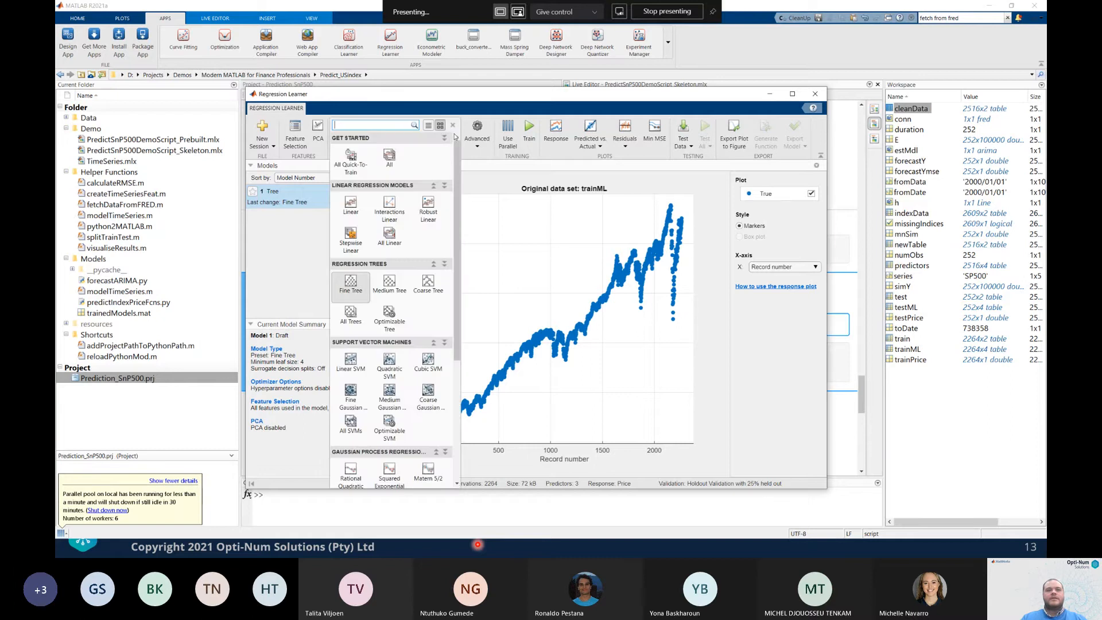
click(389, 247)
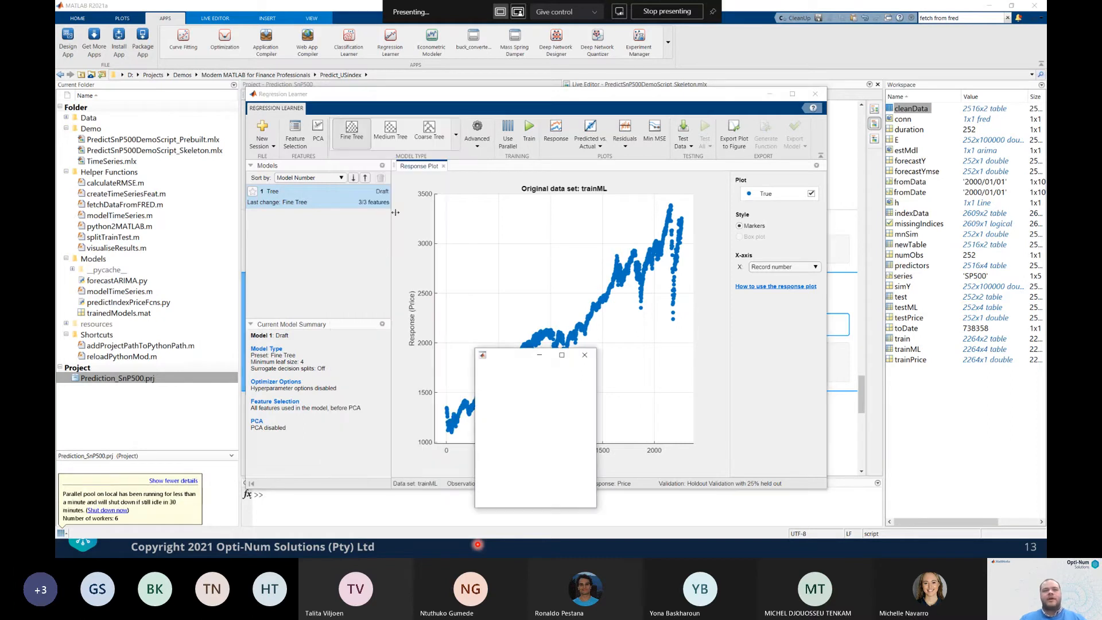
drag(513, 358, 500, 251)
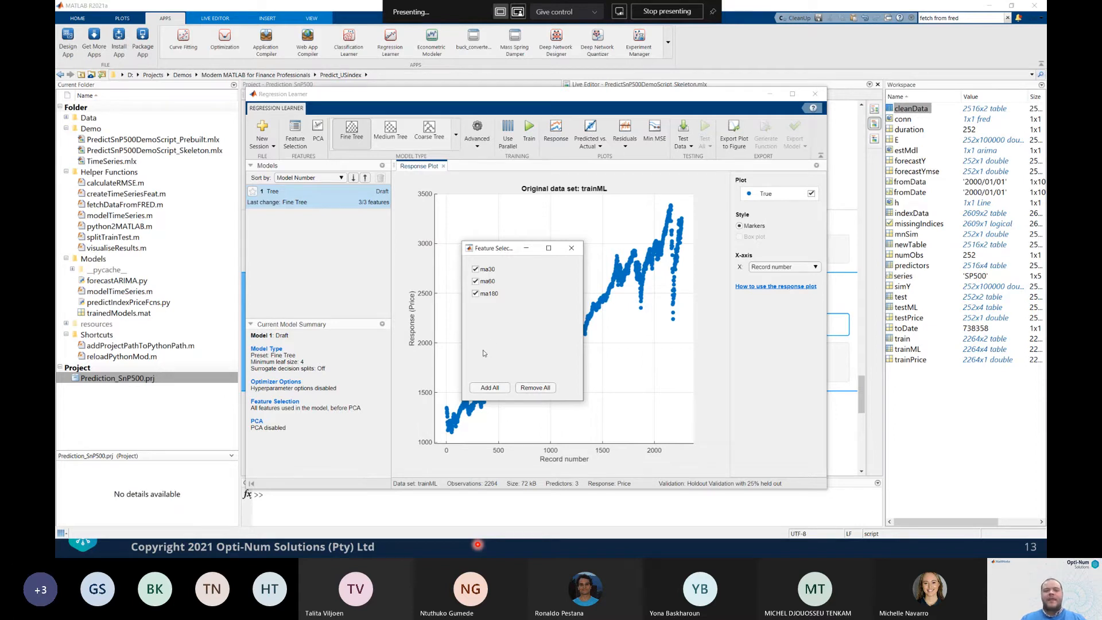
click(571, 248)
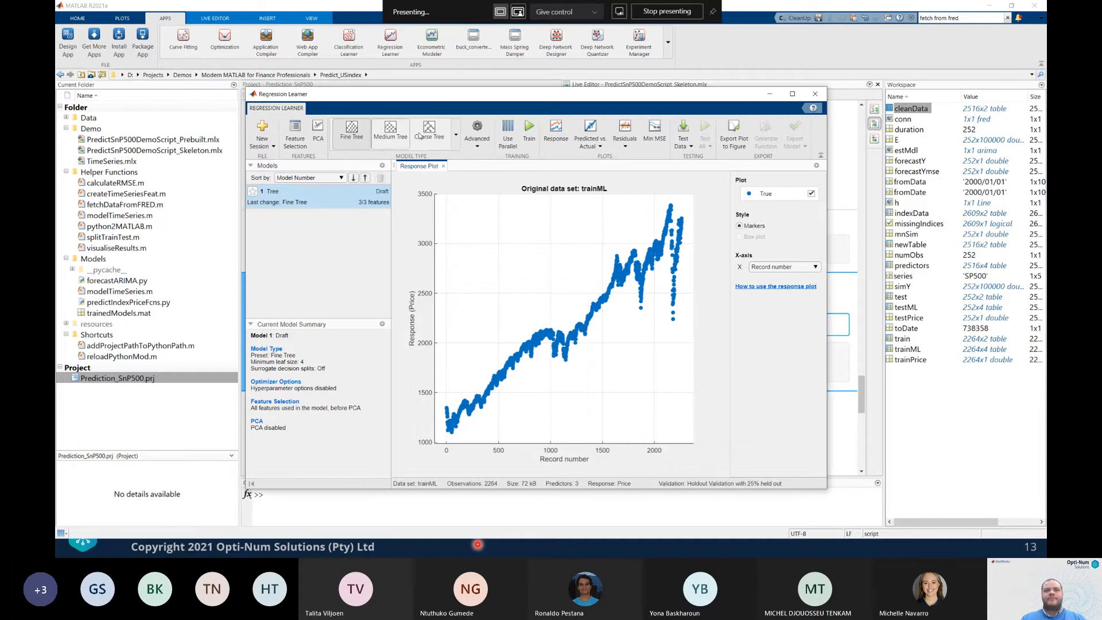
Train all linear regression model types on the trainML data with parallel computing enabled
click(456, 135)
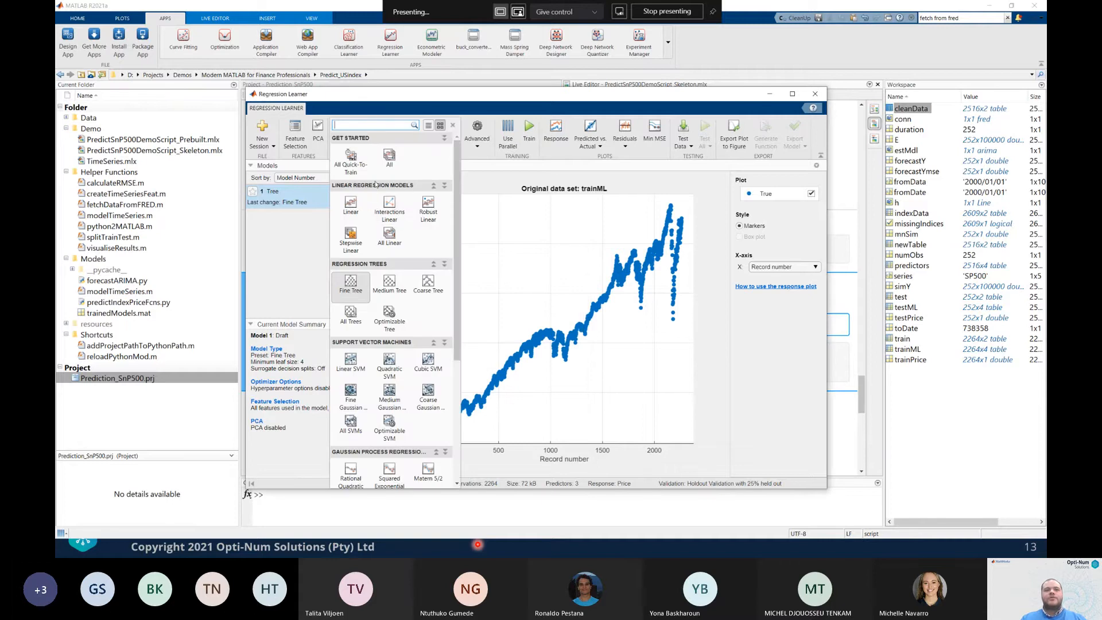
click(386, 243)
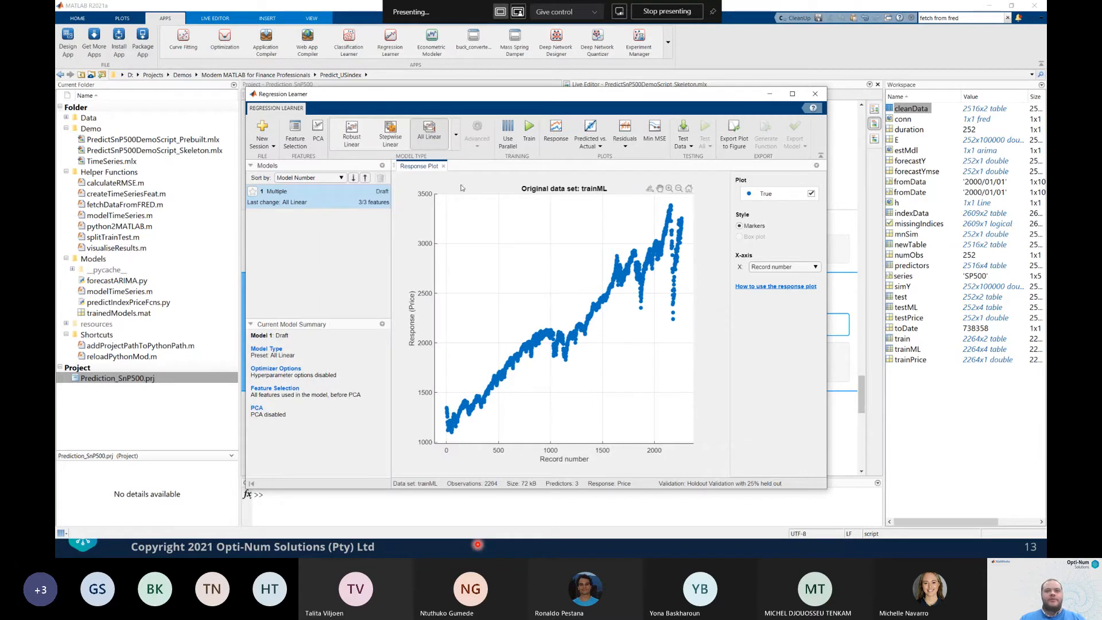
click(507, 132)
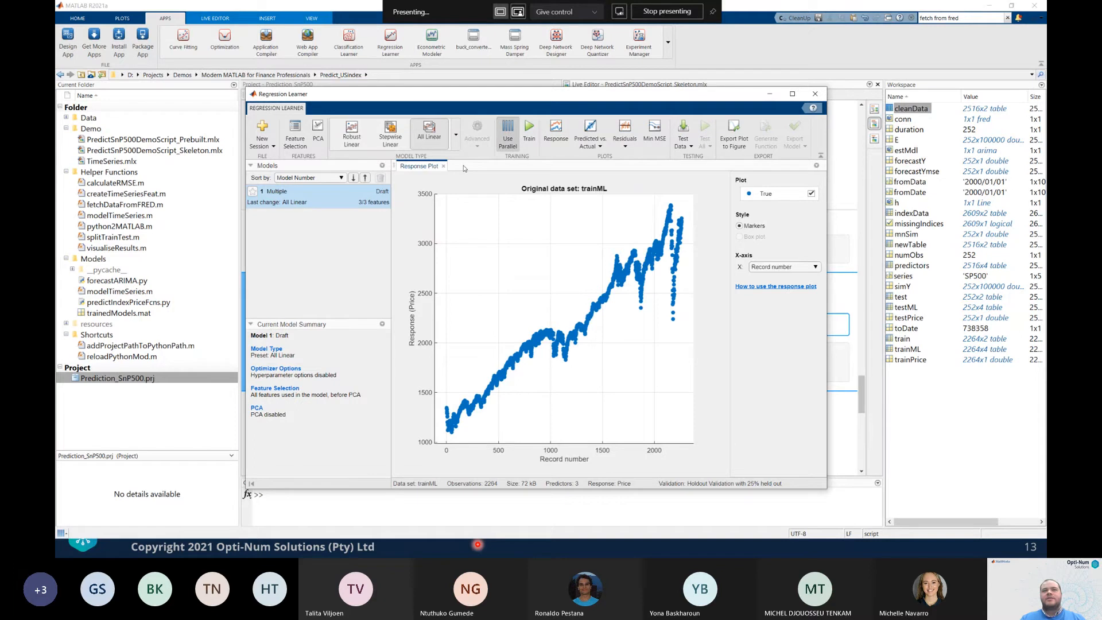
click(529, 131)
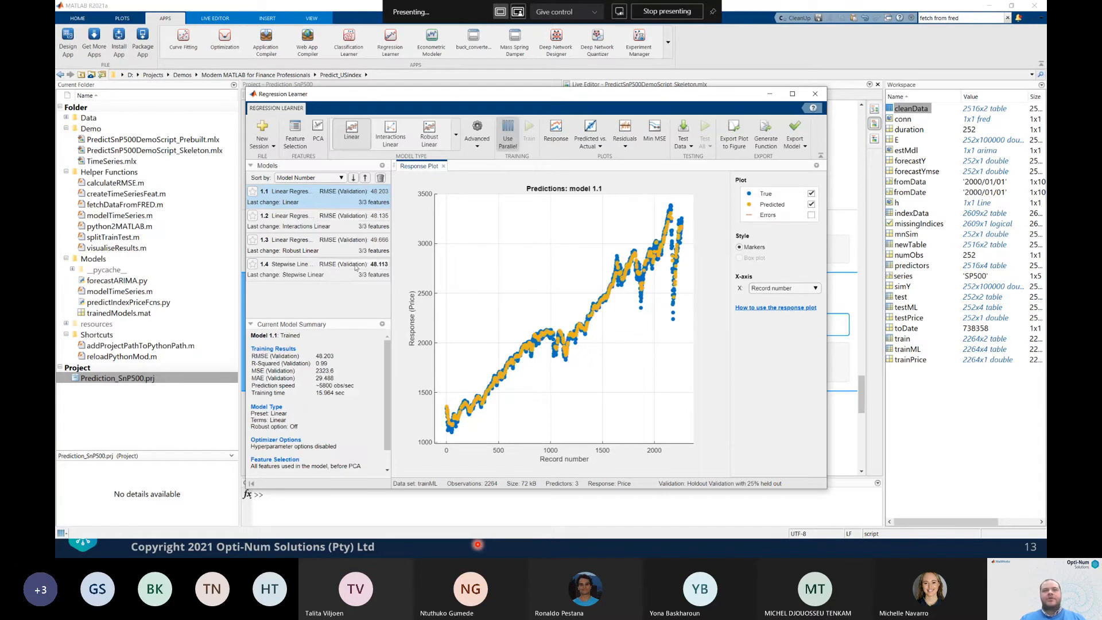
Review the Stepwise Linear model's full summary and plot its validation predicted versus actual responses
click(321, 273)
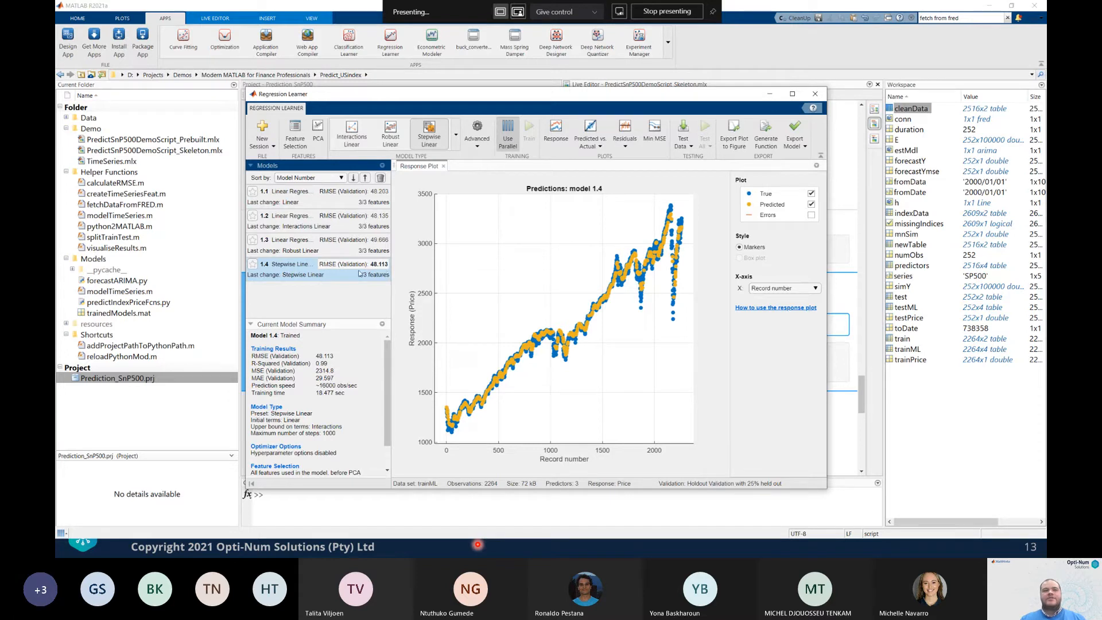
drag(325, 318, 342, 271)
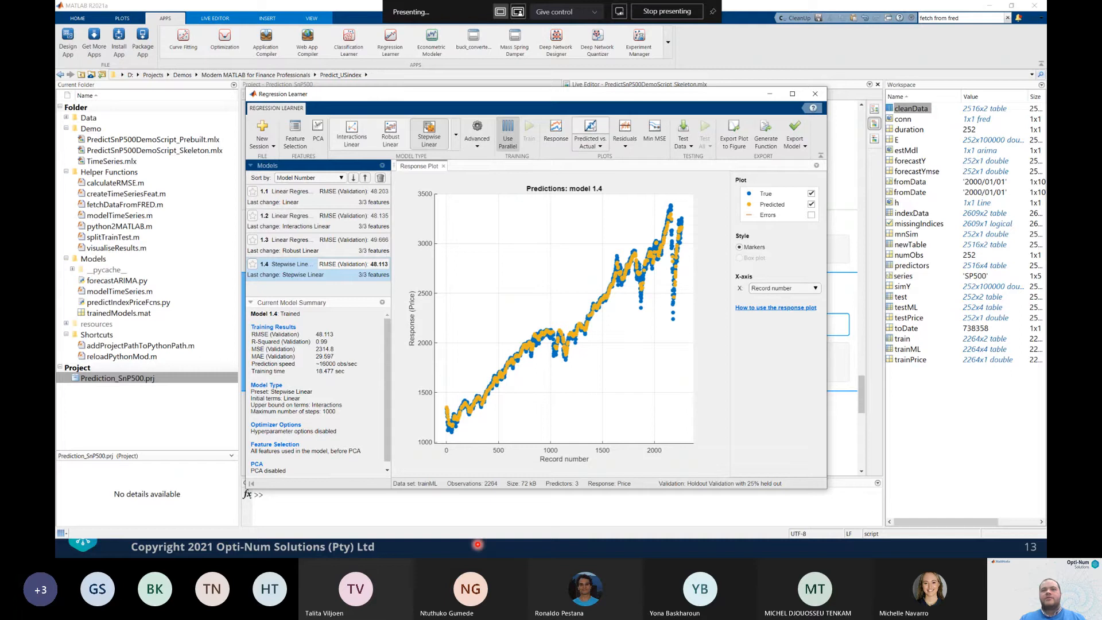
click(602, 131)
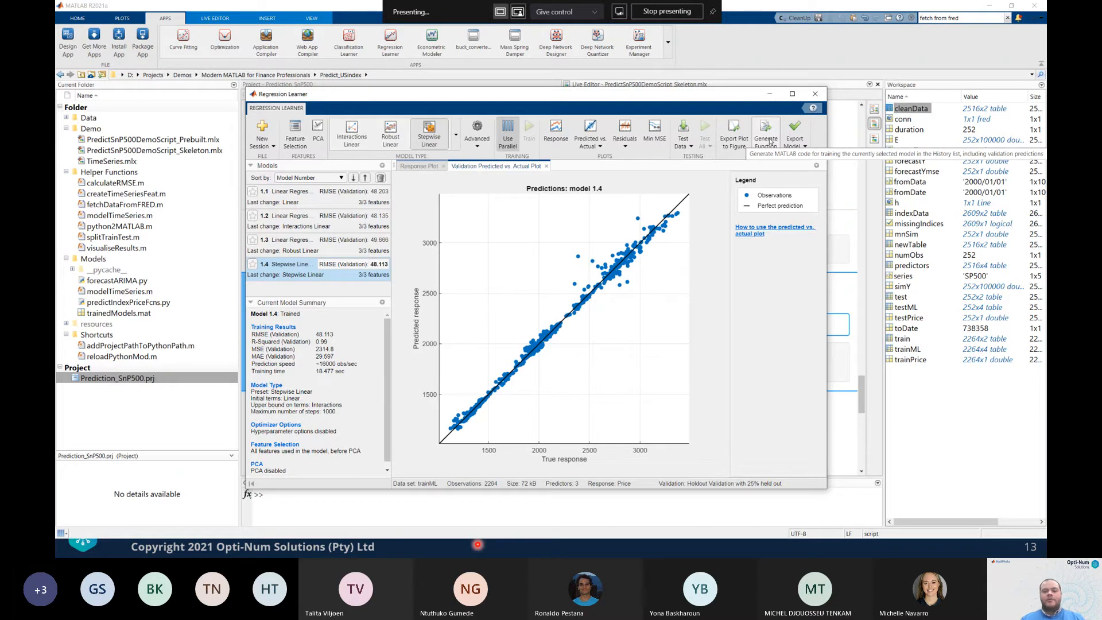
Export the Robust Linear model to the workspace as trainedModel and open that variable in MATLAB to view its fields
click(305, 248)
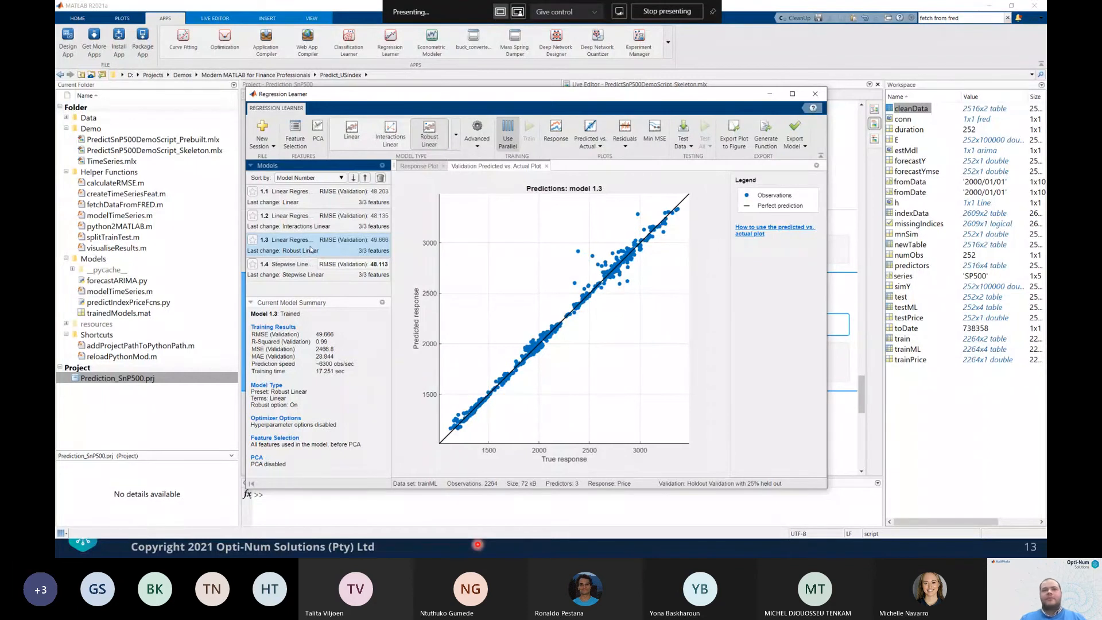
click(796, 149)
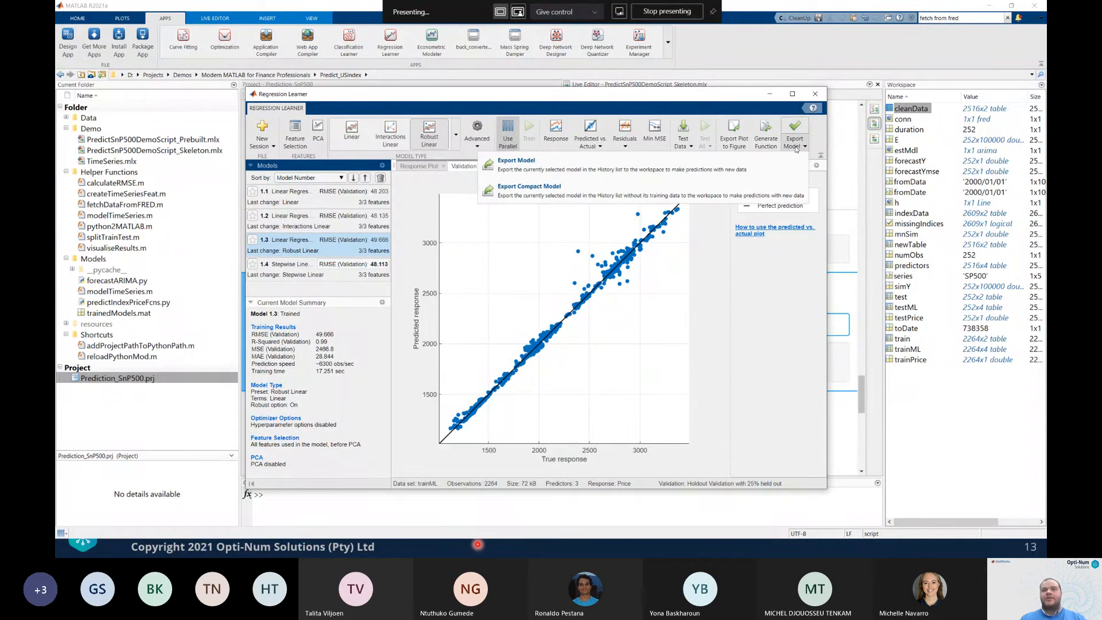
click(586, 171)
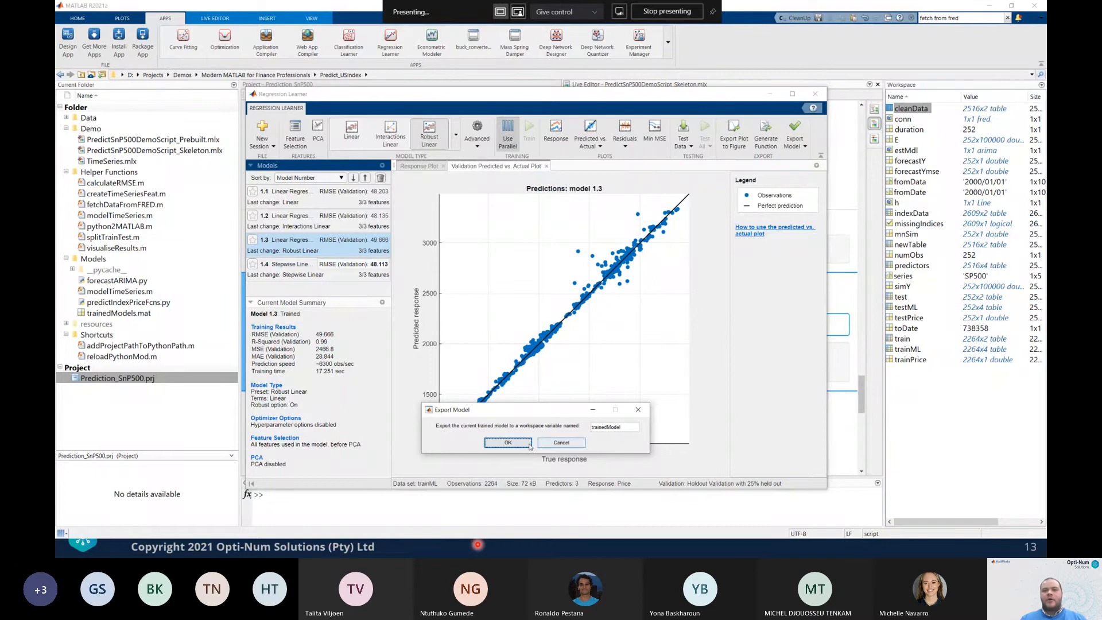
click(526, 446)
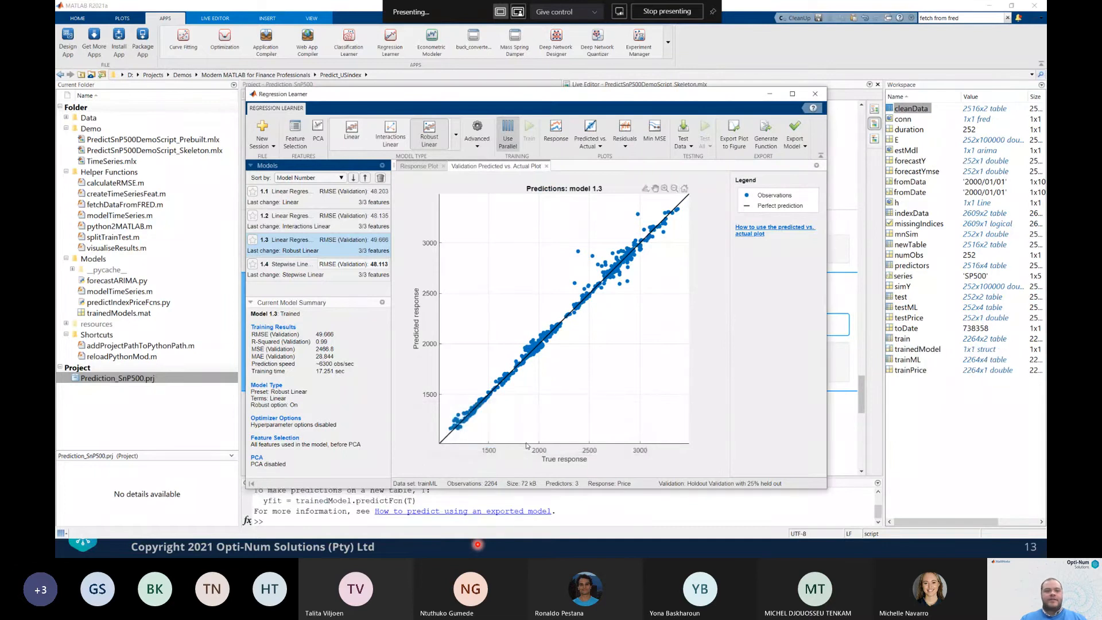
click(771, 93)
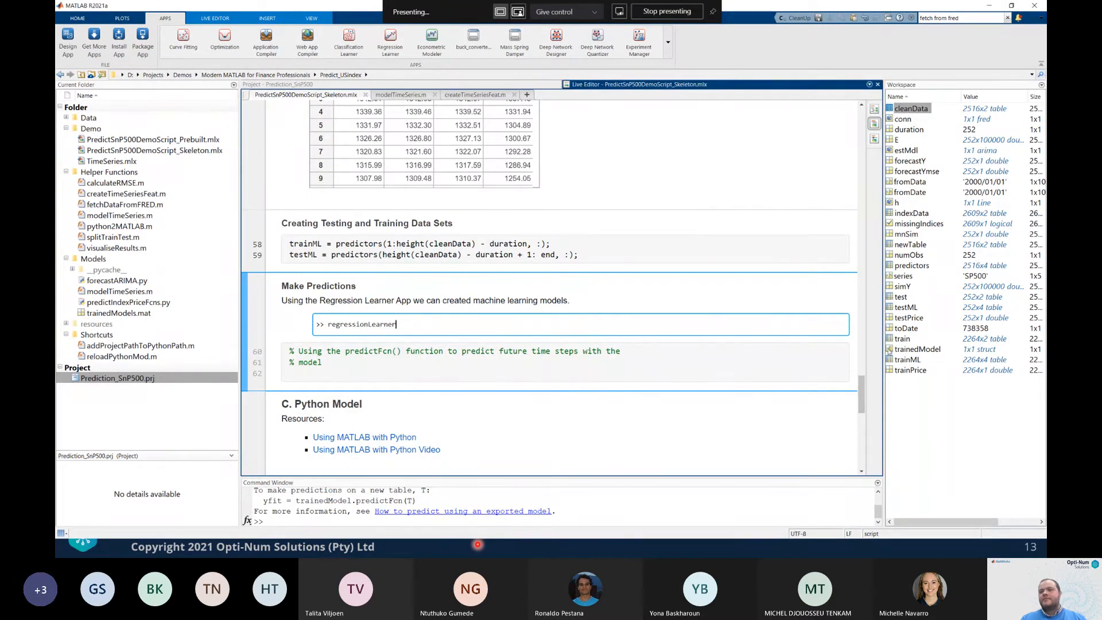
double_click(890, 350)
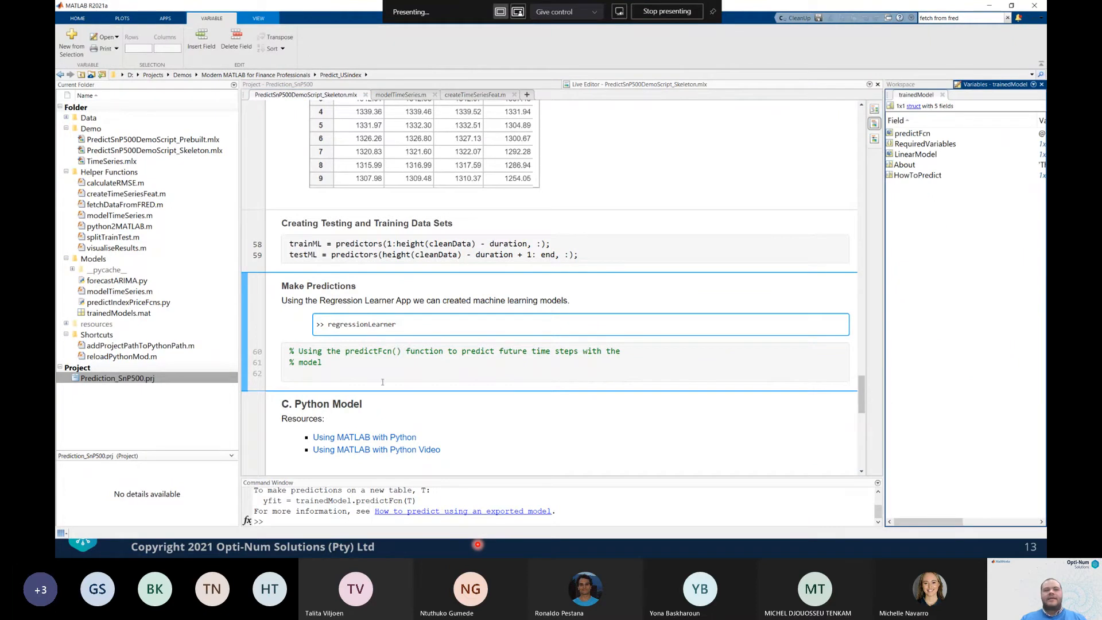
Add regPredictedPrice = trainedModel.predictFcn(testML); under the predictFcn comment in Make Predictions and run the section
click(356, 371)
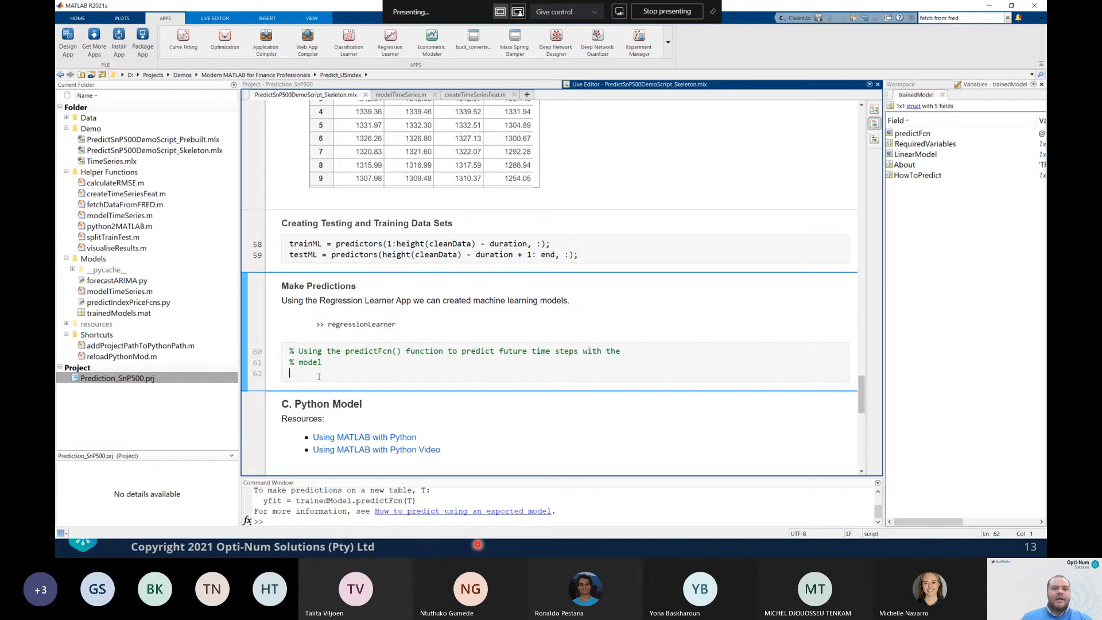
text(reg)
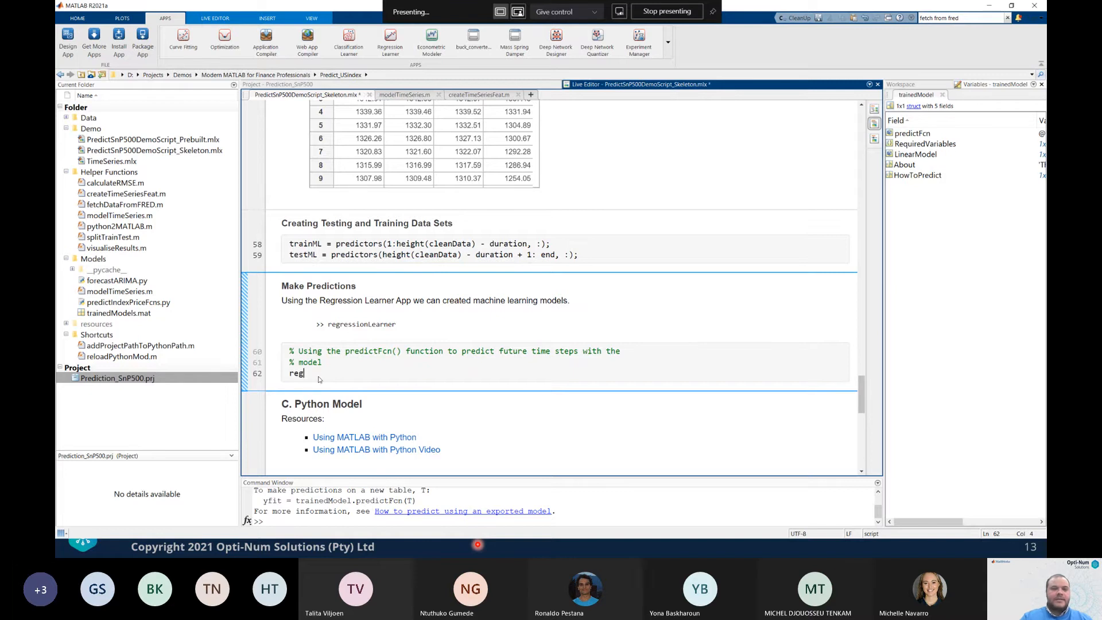
text(PredictedPrice = traine)
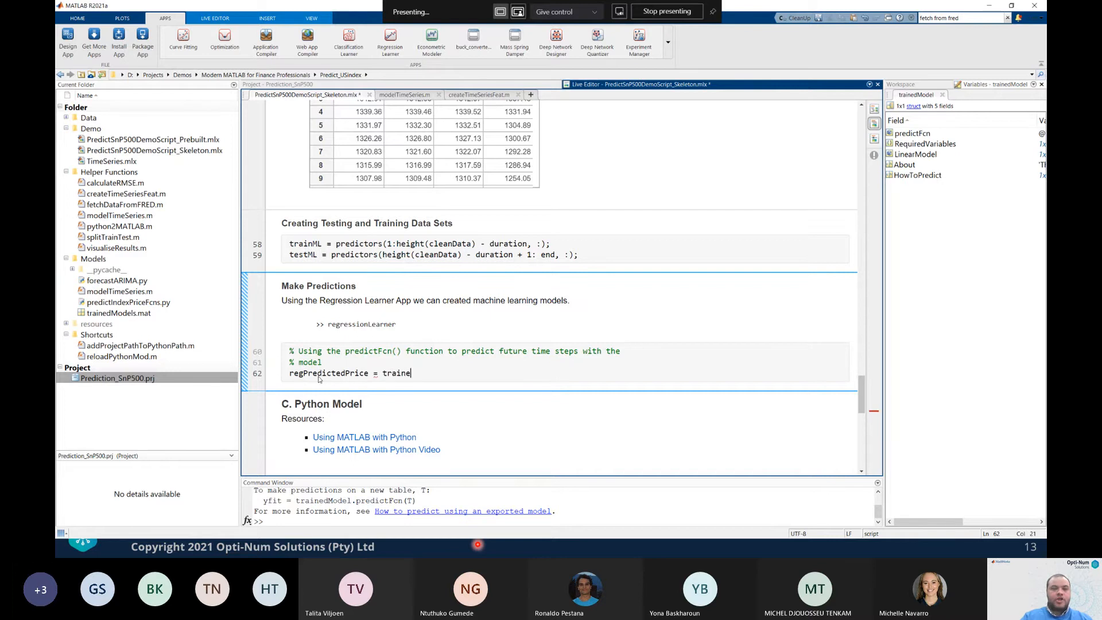
text(dModel)
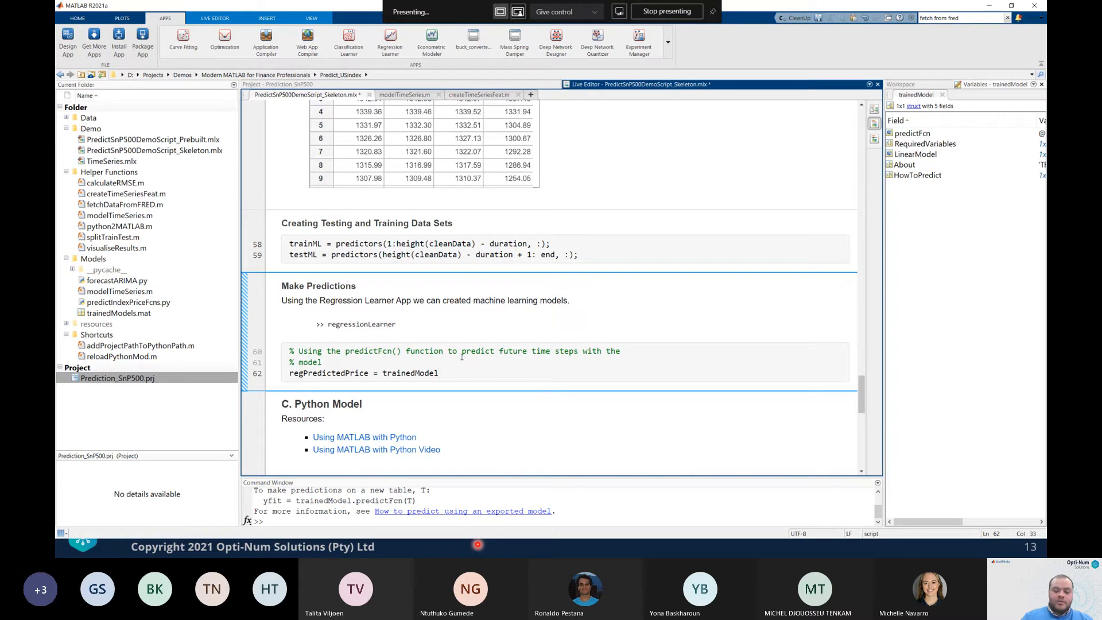
text(.)
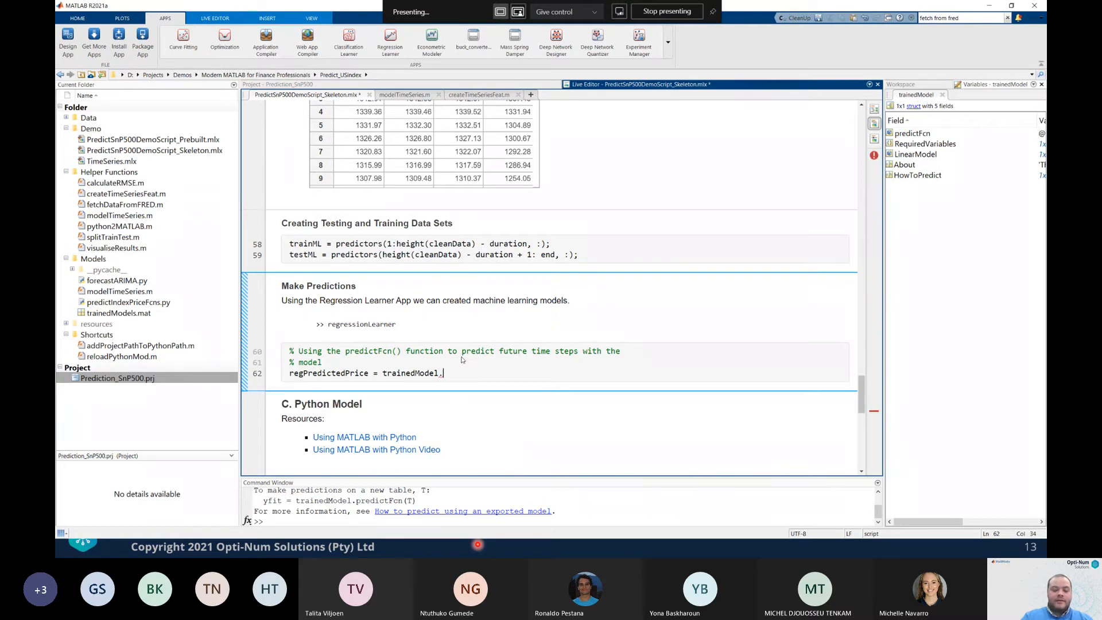
text(predictFcn(testM)
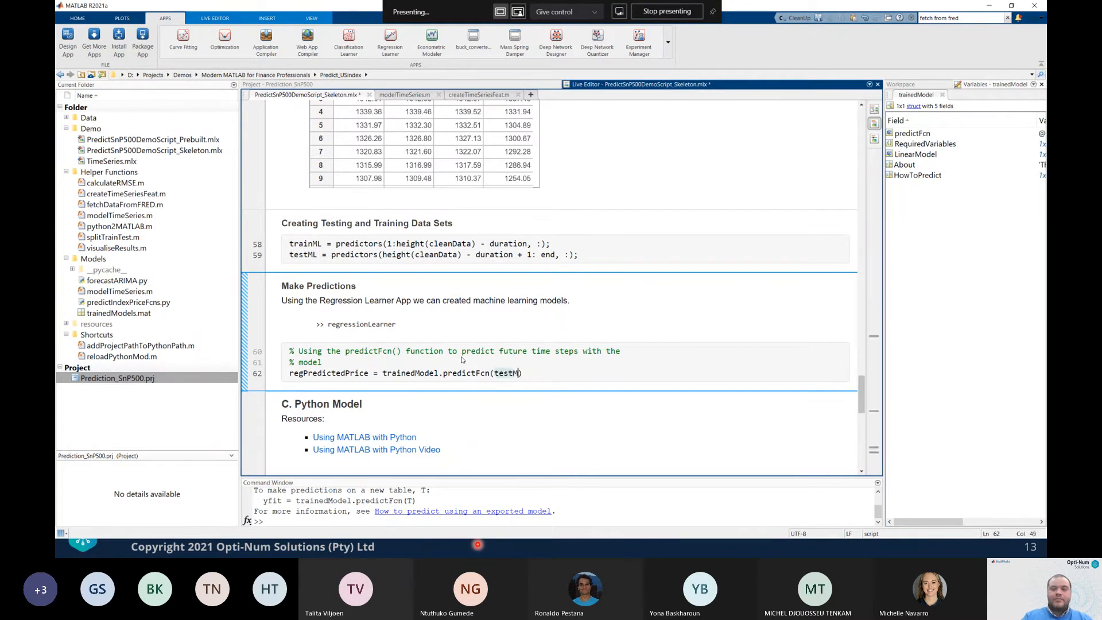
text(L))
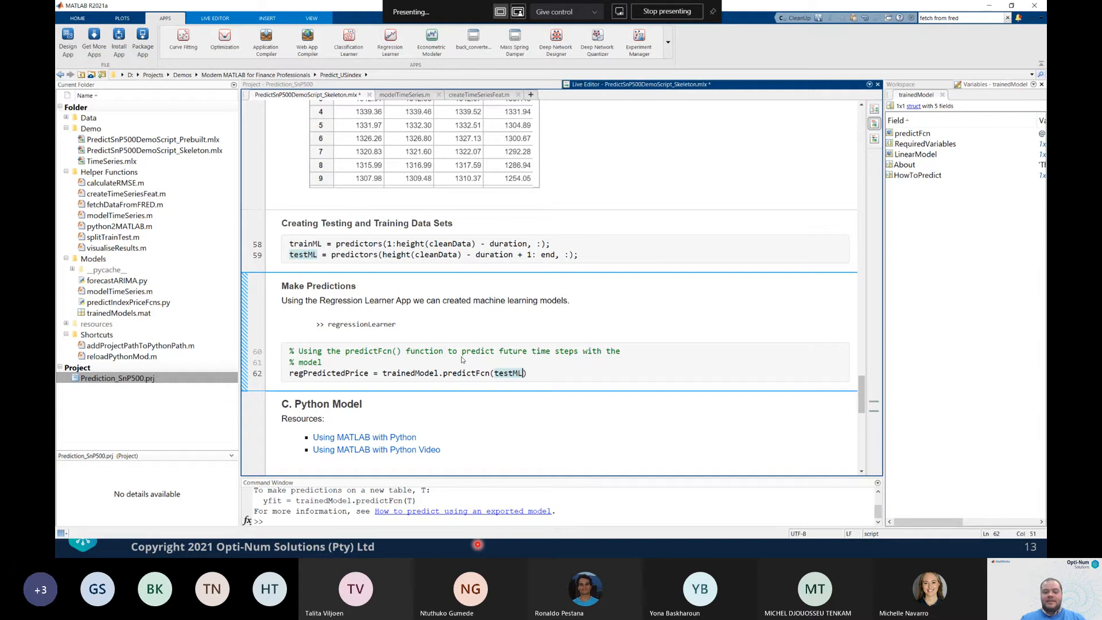
text(;)
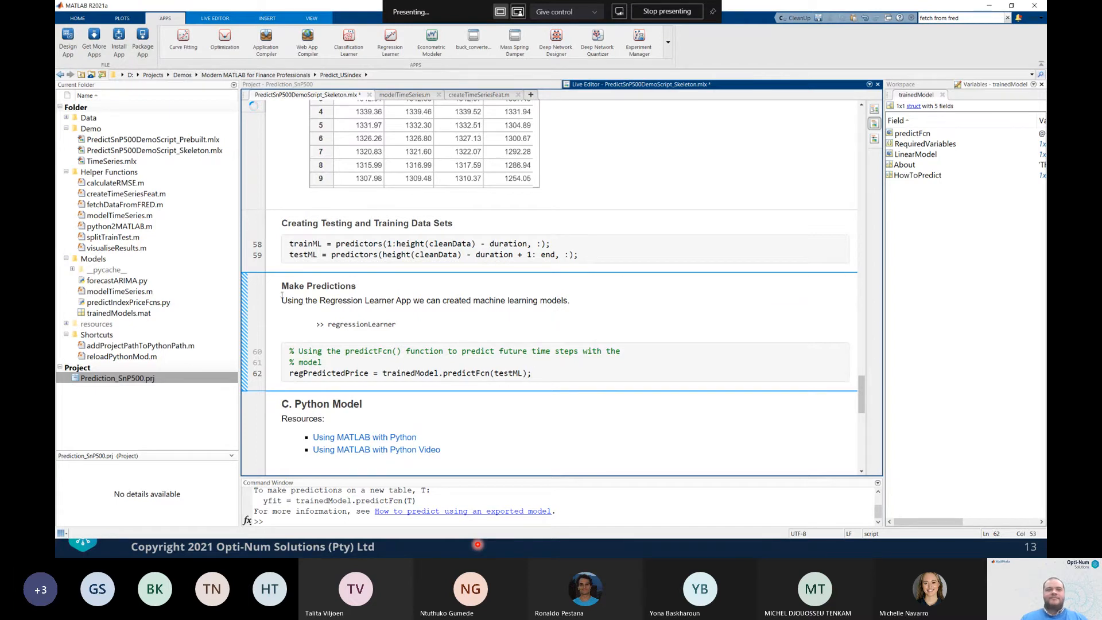
Enter pe = pyenv under Check Python Environment on Machine and run that section
scroll(276, 281, down, 5)
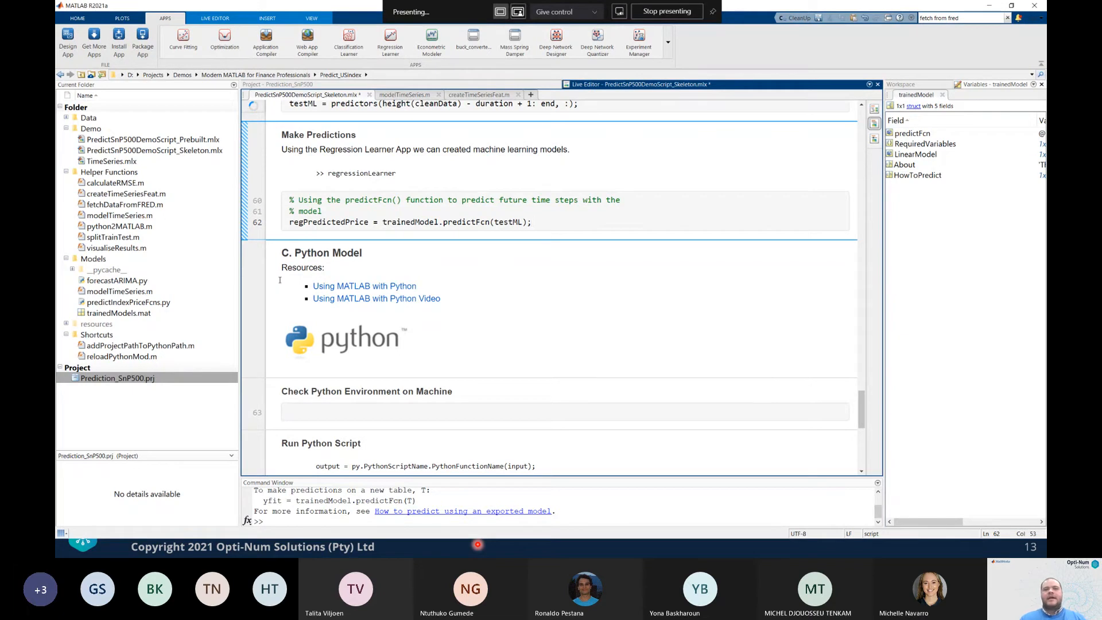
click(330, 418)
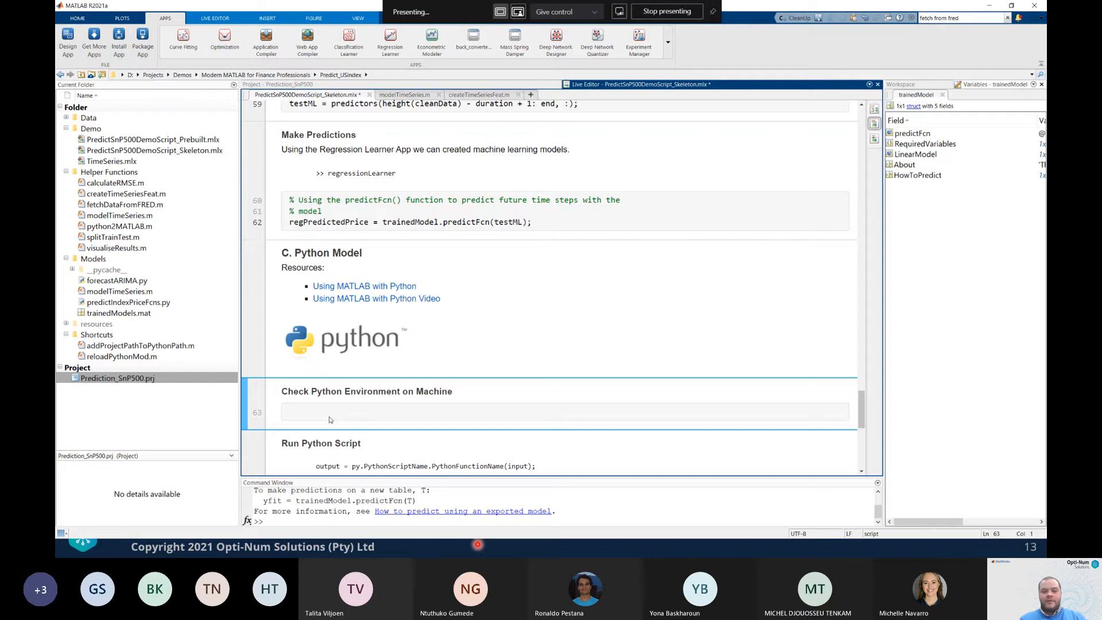
text(pe = )
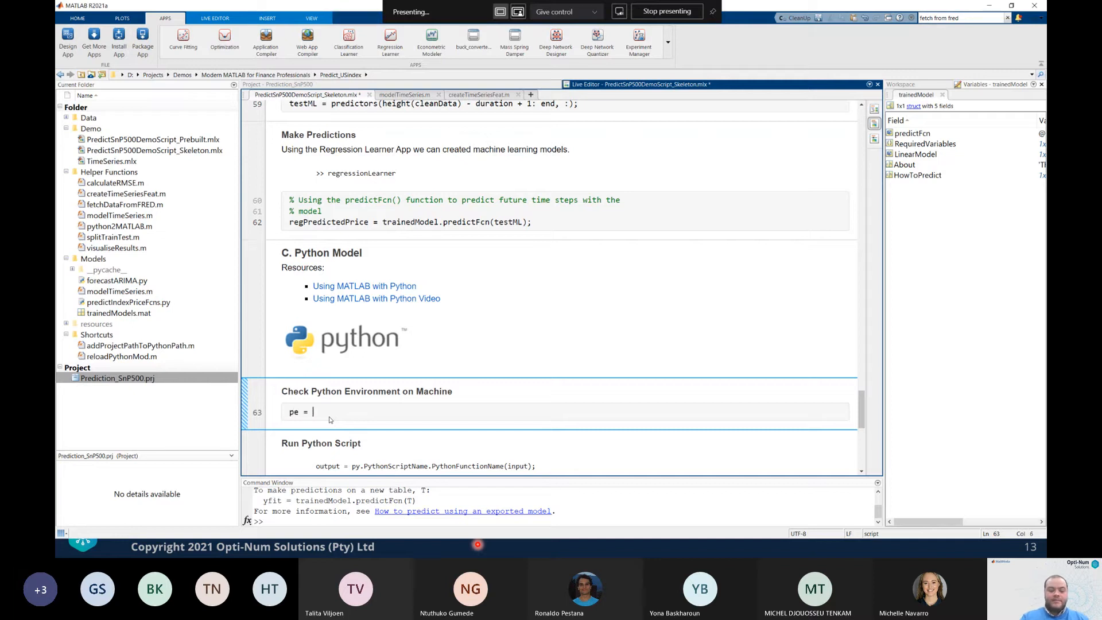
text(pyenv)
click(247, 401)
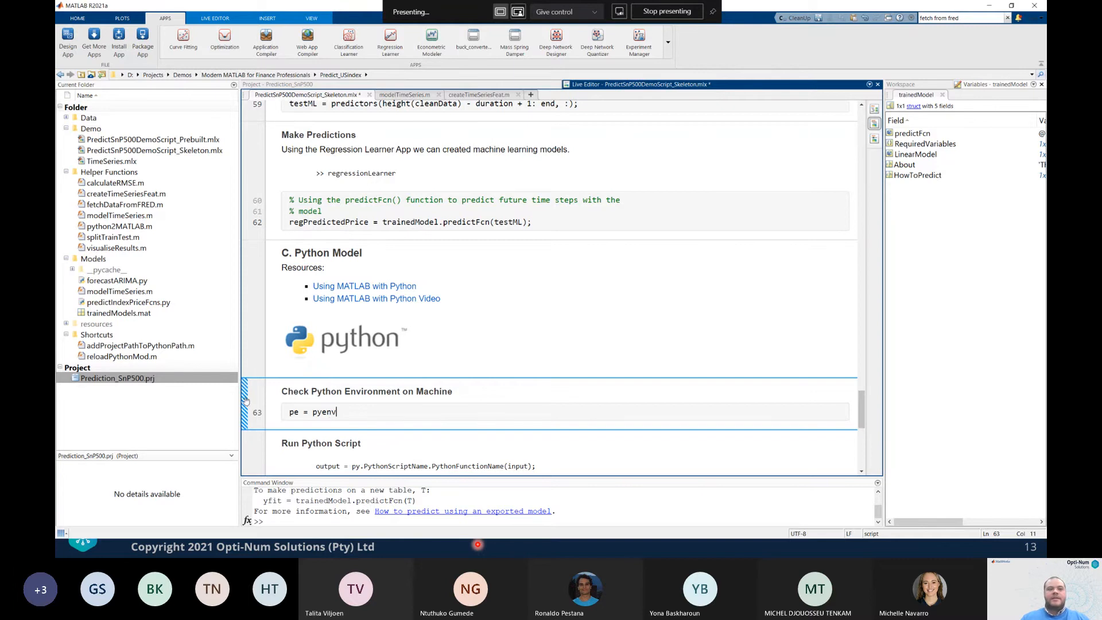
Begin the code line under Run Python Script with outputFit = py
scroll(272, 341, down, 2)
scroll(272, 341, down, 1)
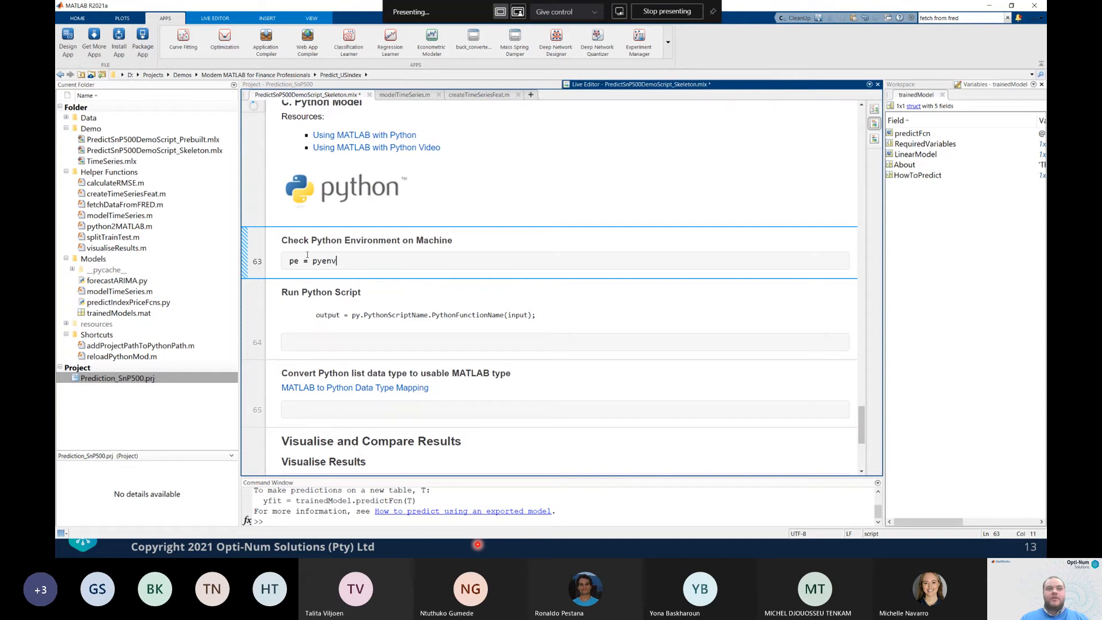
scroll(274, 249, down, 2)
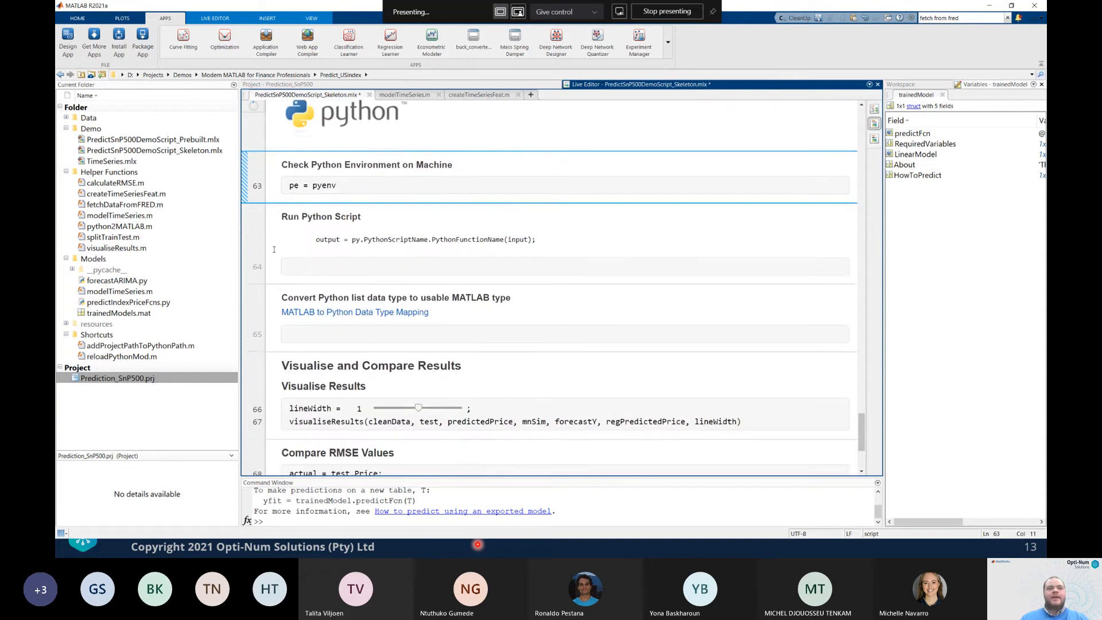
click(306, 267)
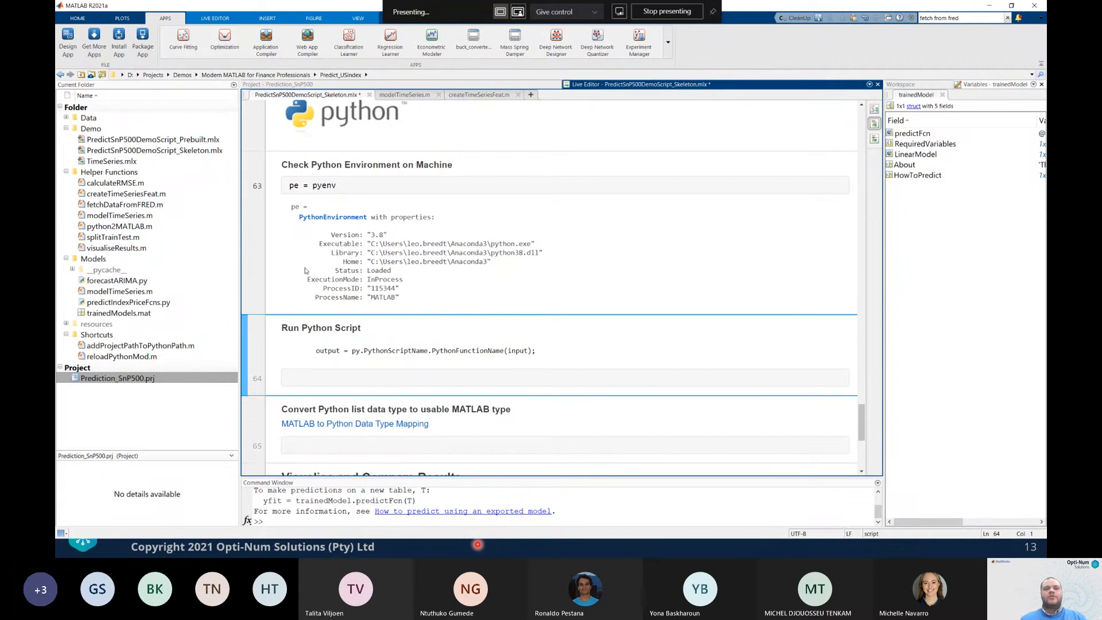
scroll(305, 267, down, 1)
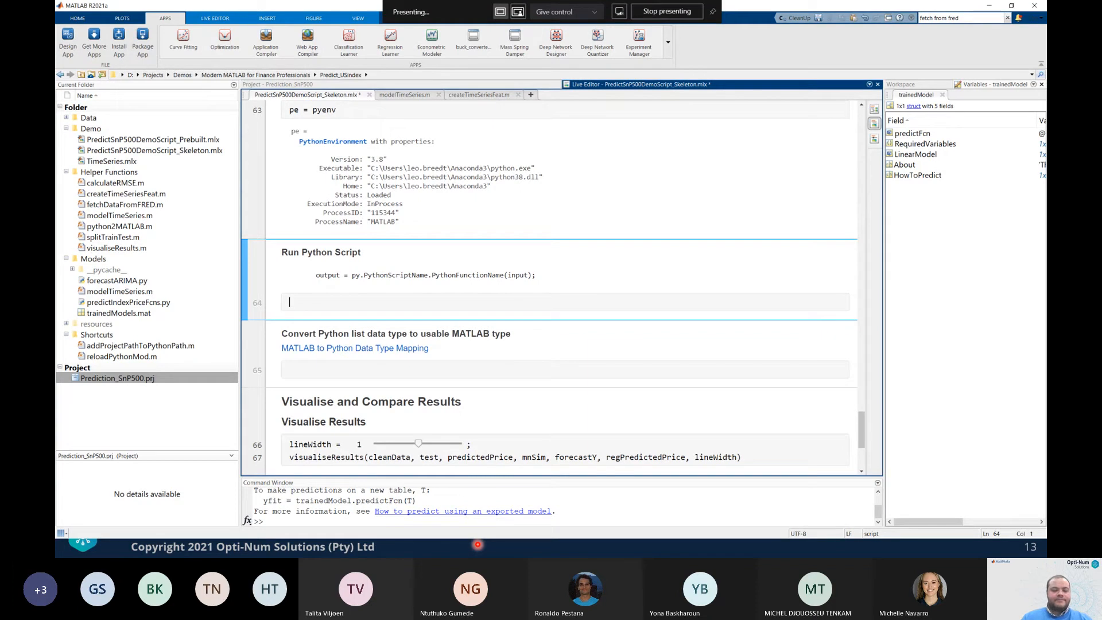
text(outputFit)
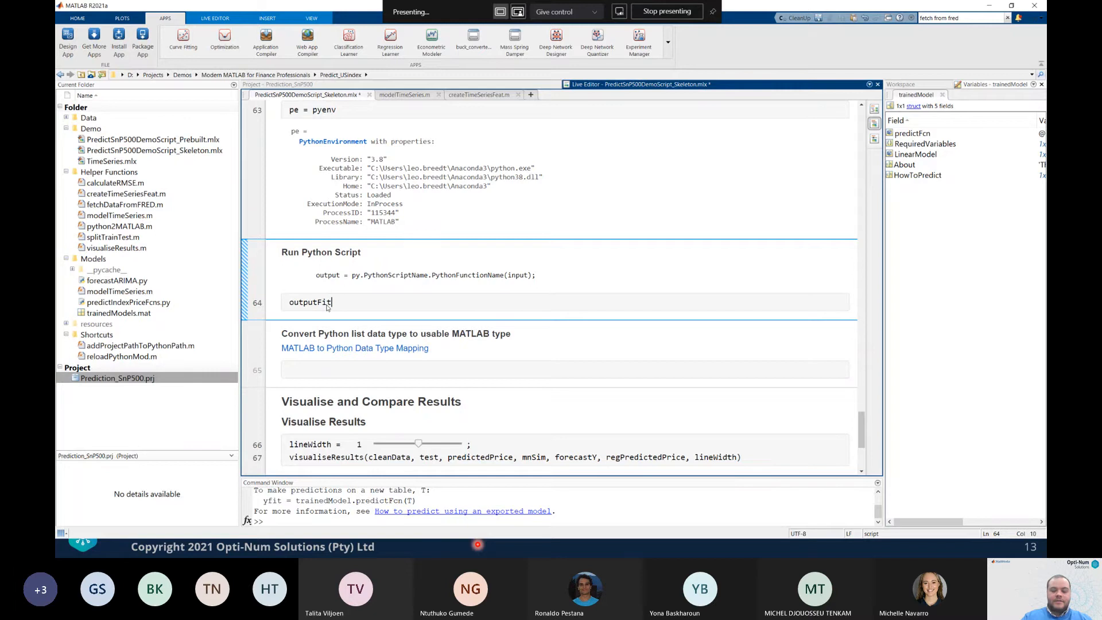
text( = py.)
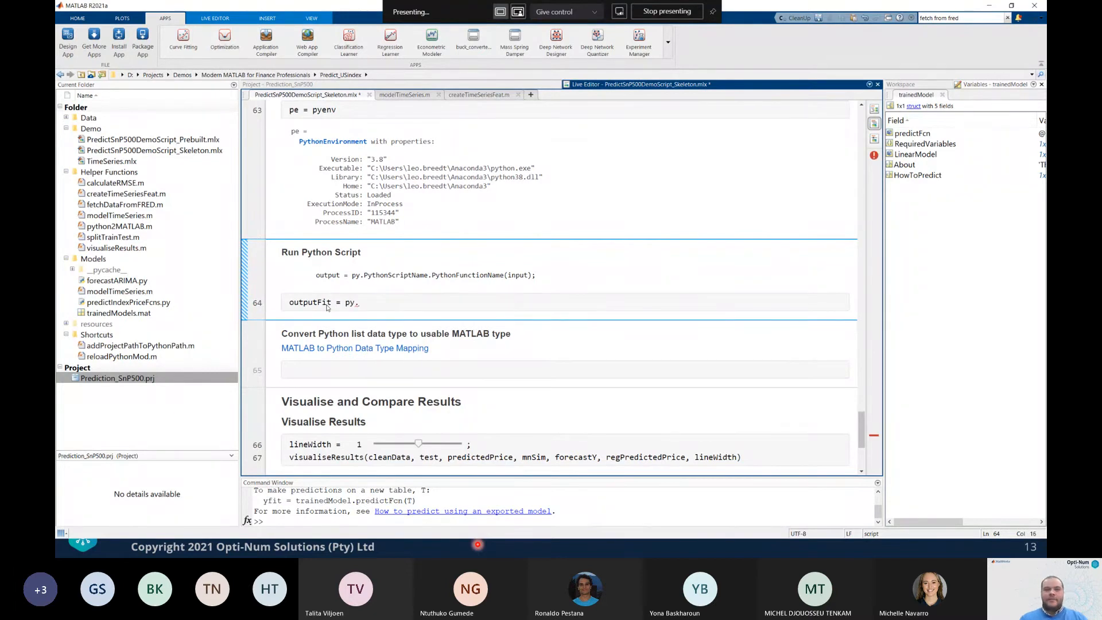
text(P)
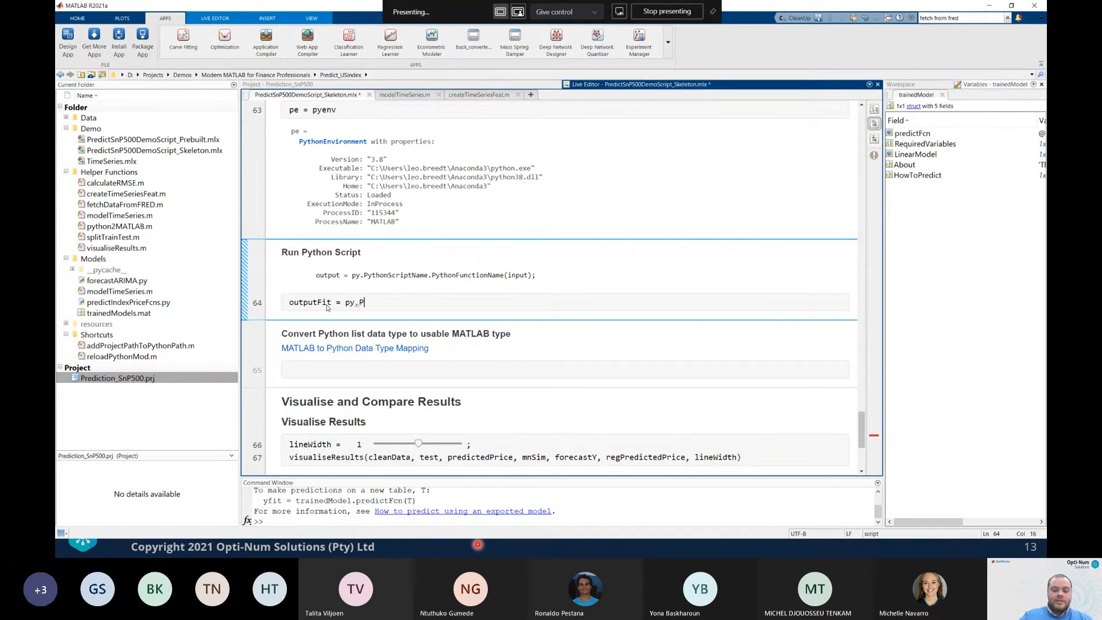
text(yt)
key(BackSpace)
key(BackSpace)
key(BackSpace)
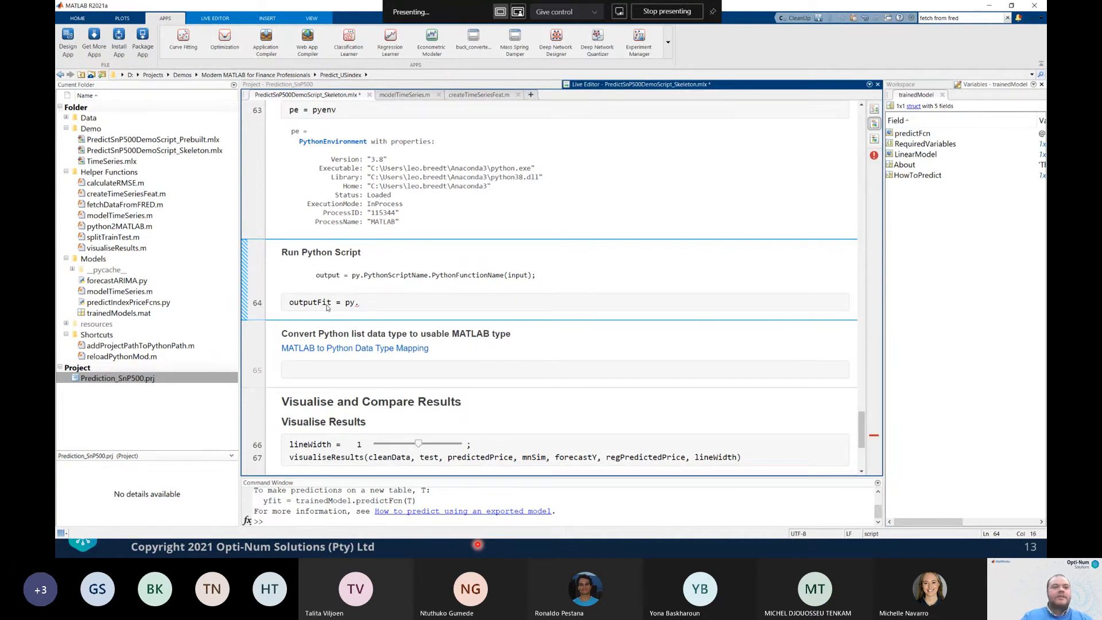
Complete the Run Python Script code line as outputFit = py.predictIndexPriceFcns.autoARIMA(trainPrice)
click(112, 305)
click(365, 304)
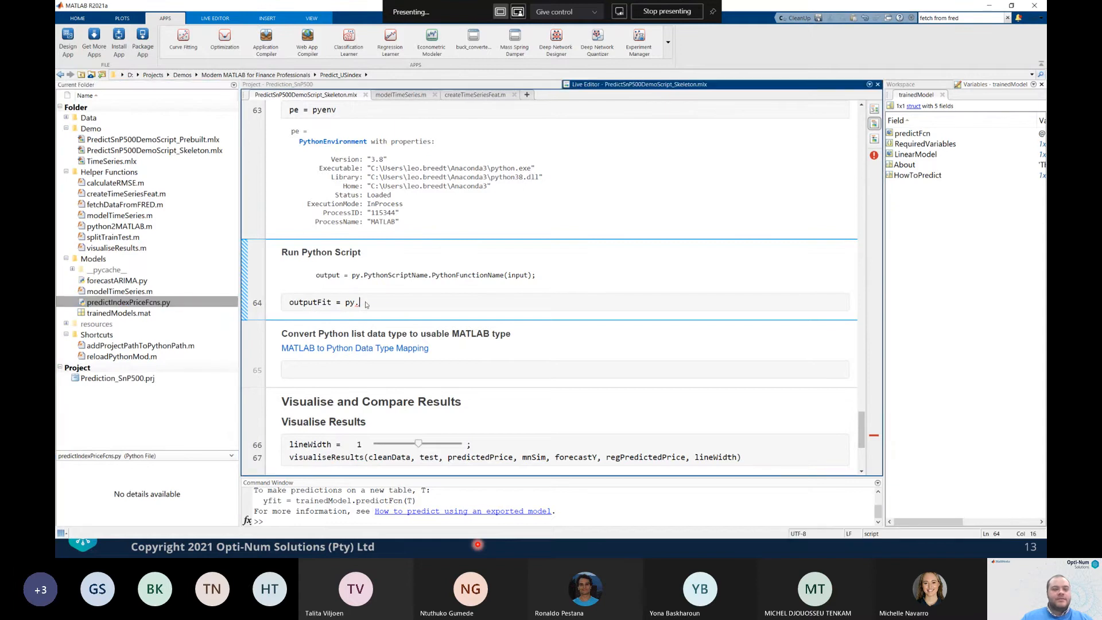
text(predi)
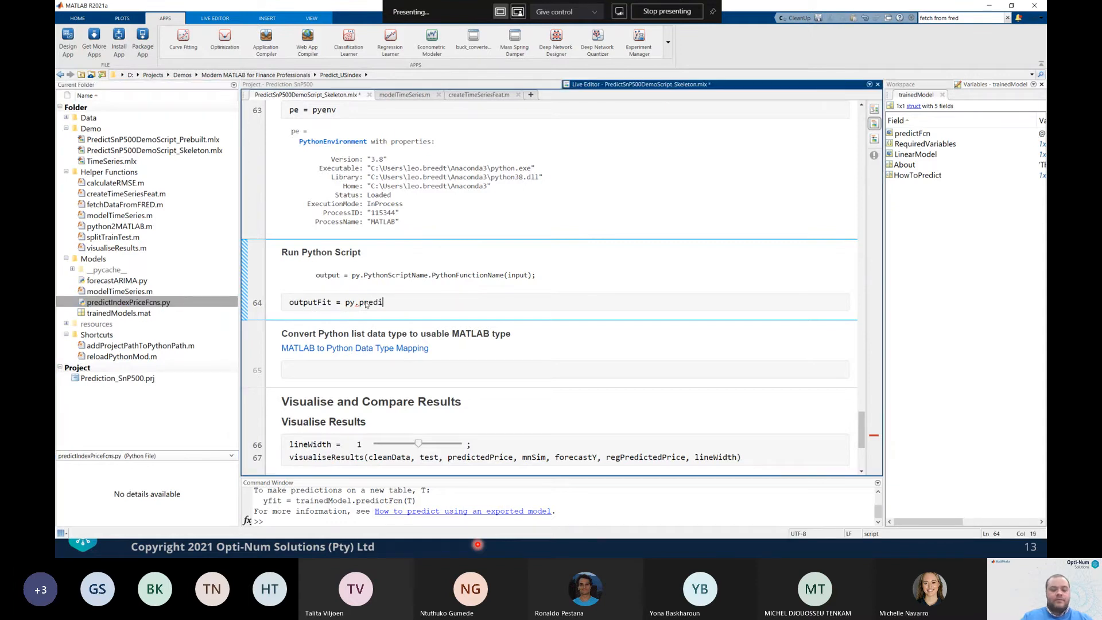
text(ctInd)
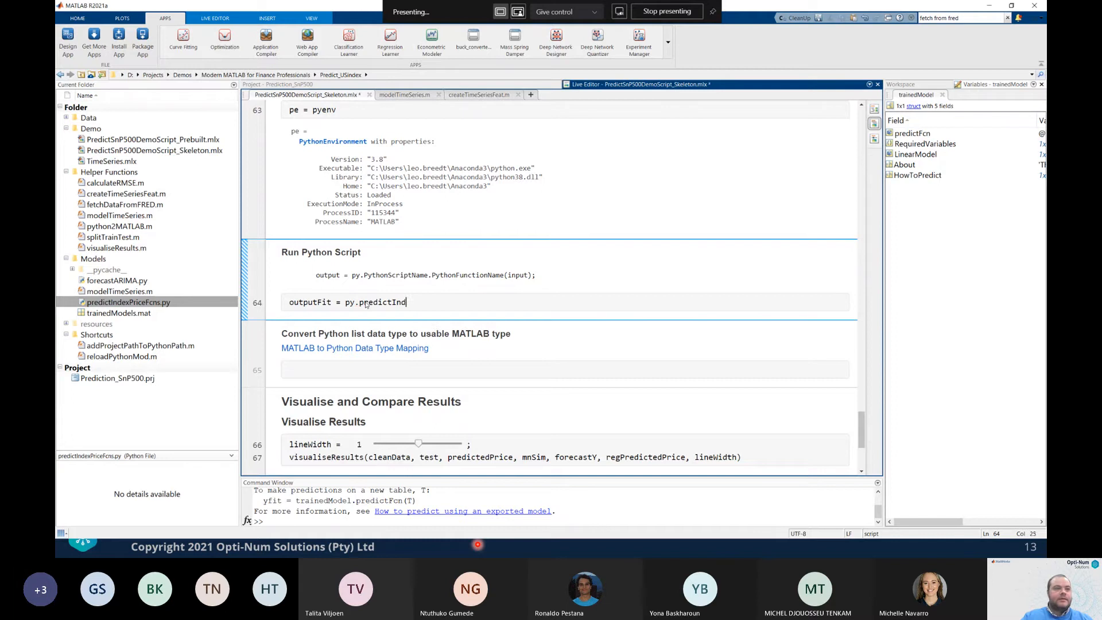
text(exPrice)
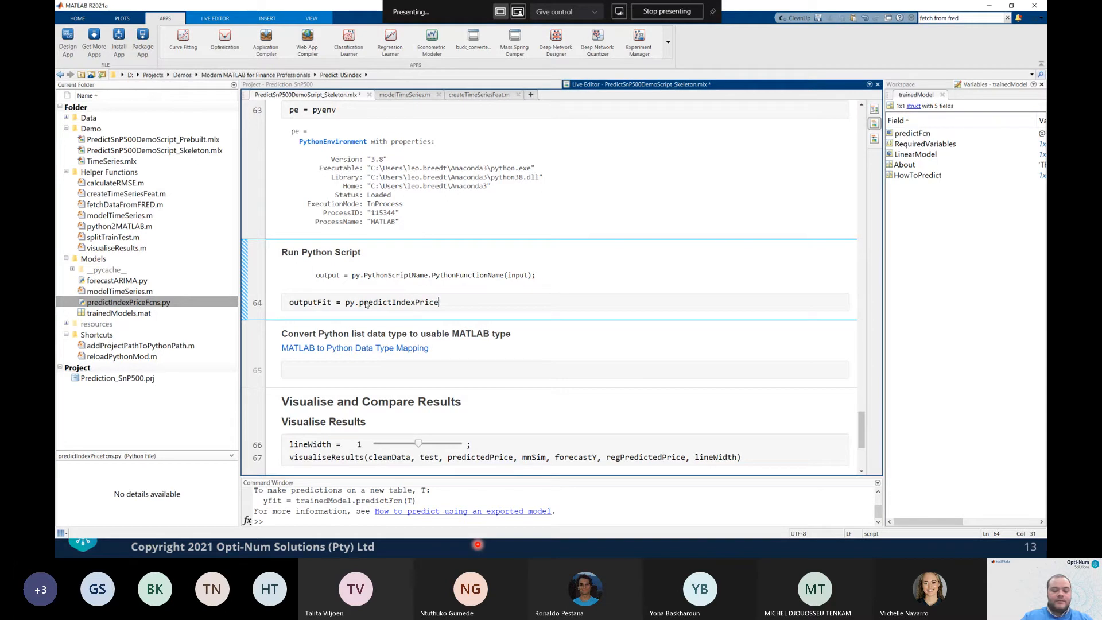
text(Fcns.)
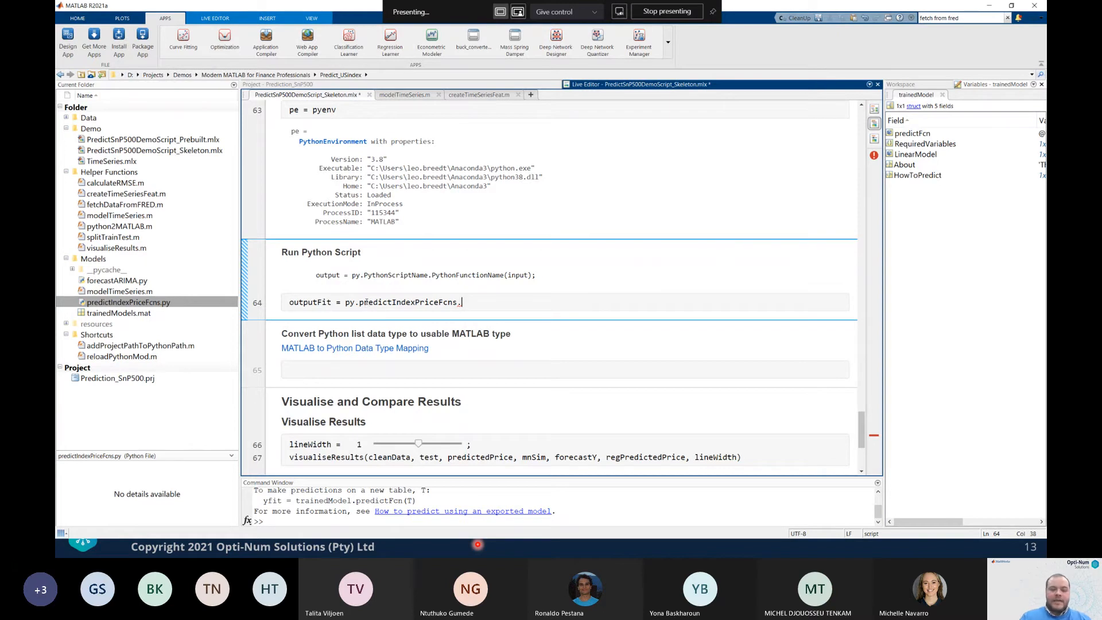
text(autoAIRMA)
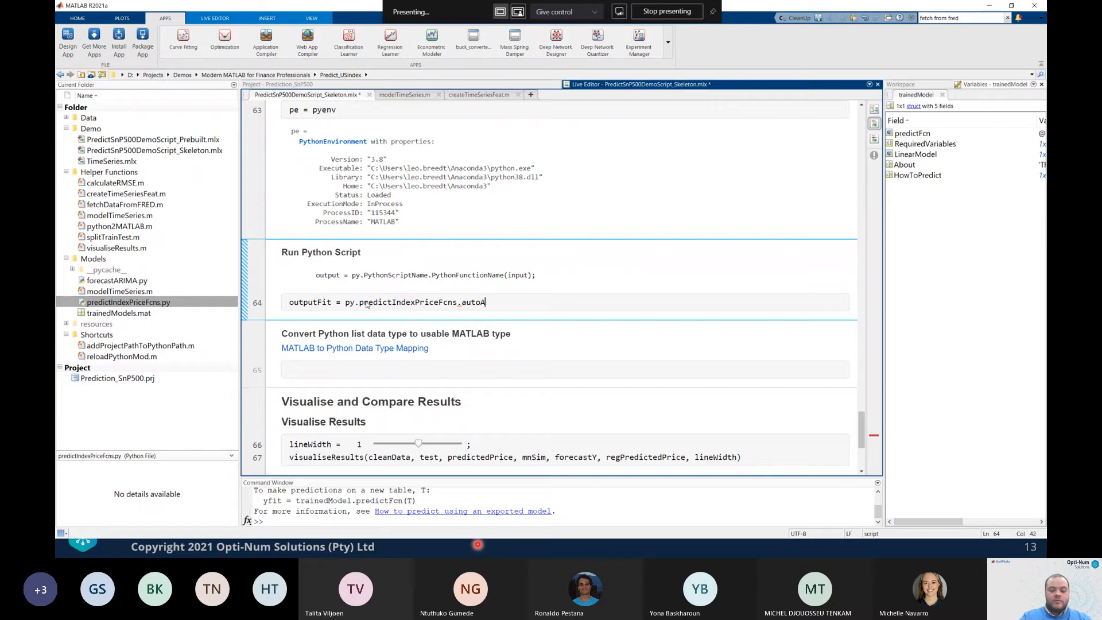
key(BackSpace)
key(BackSpace)
key(BackSpace)
key(BackSpace)
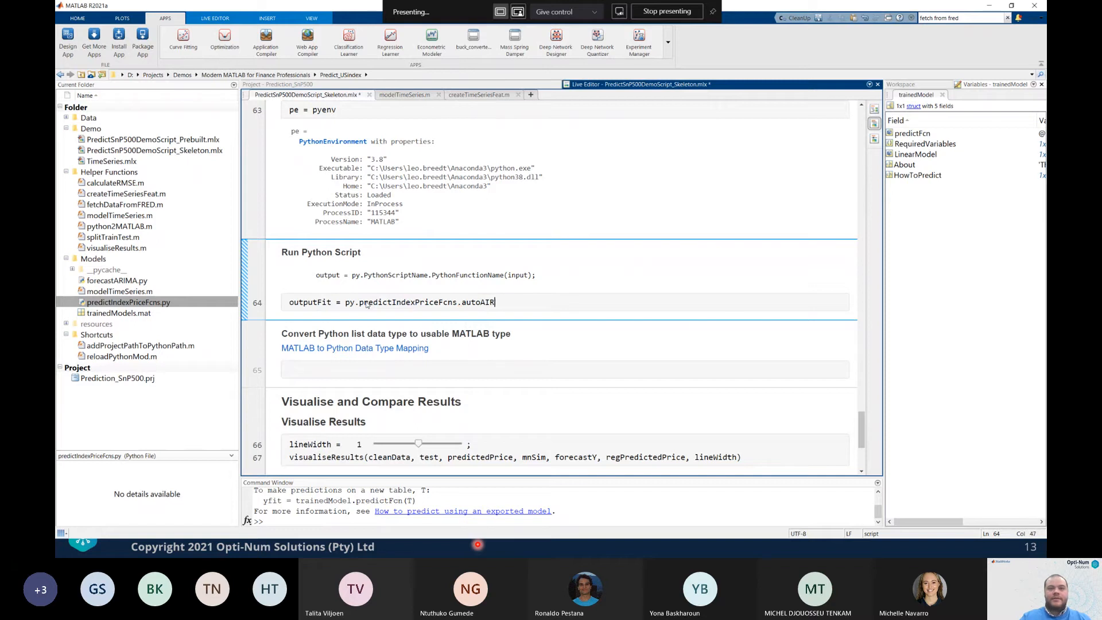
text(RIMA)
text((trainPr)
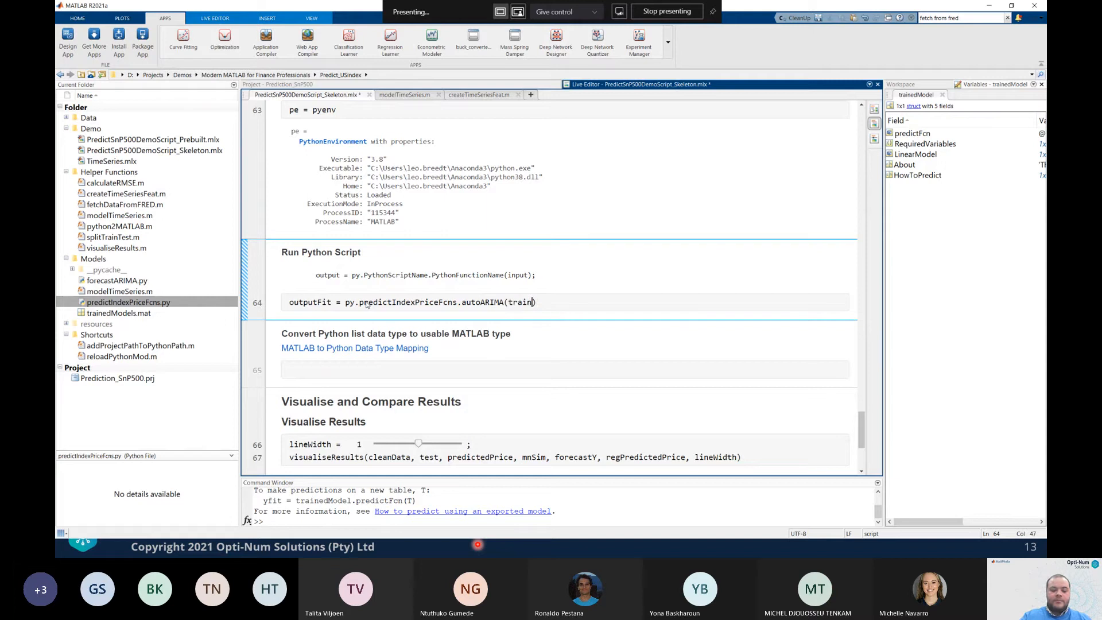
text(ice)
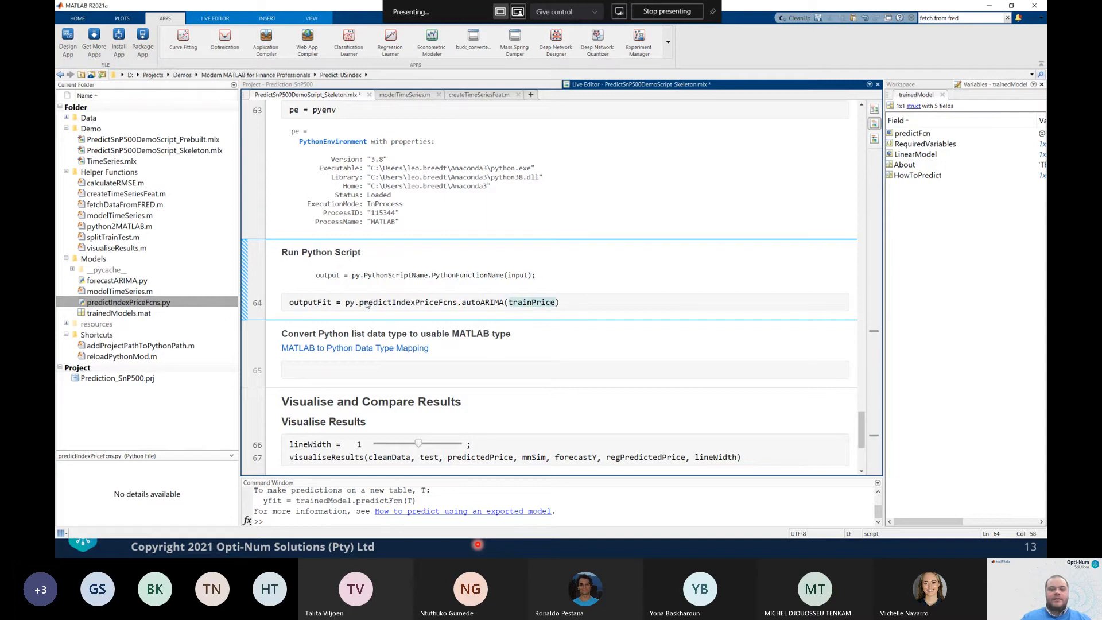
Save the live script and run the Run Python Script section
key(ctrl+s)
click(235, 260)
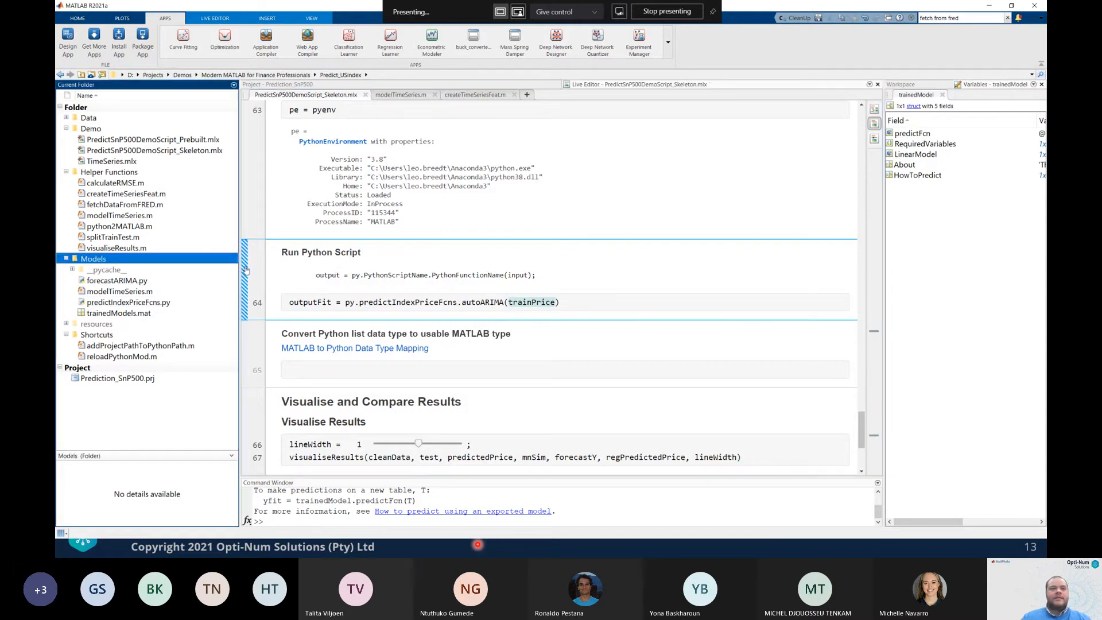
click(245, 270)
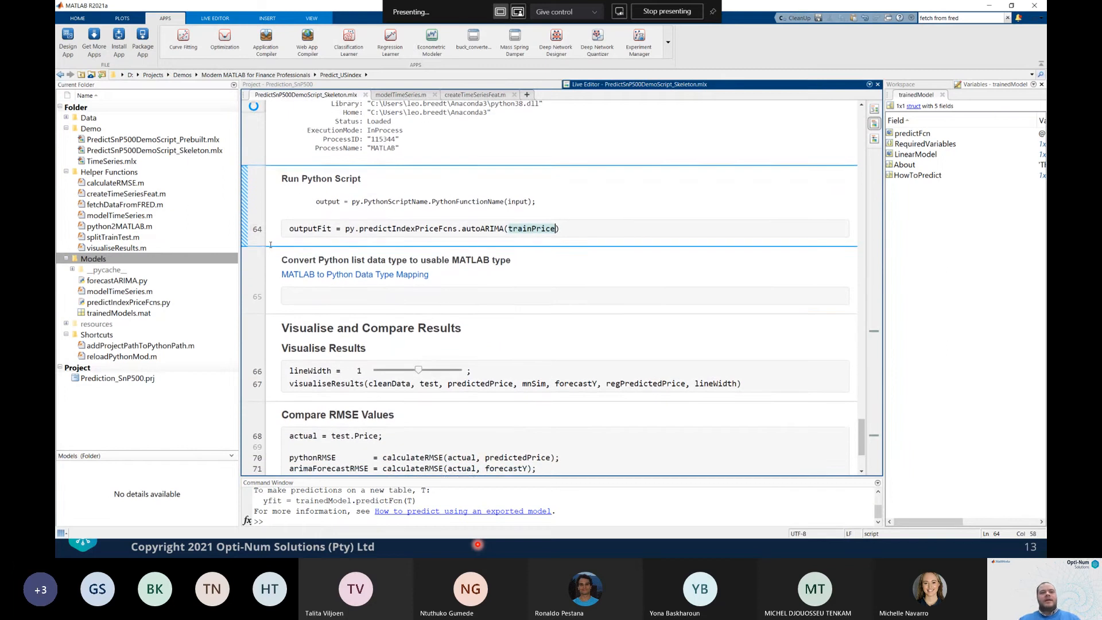
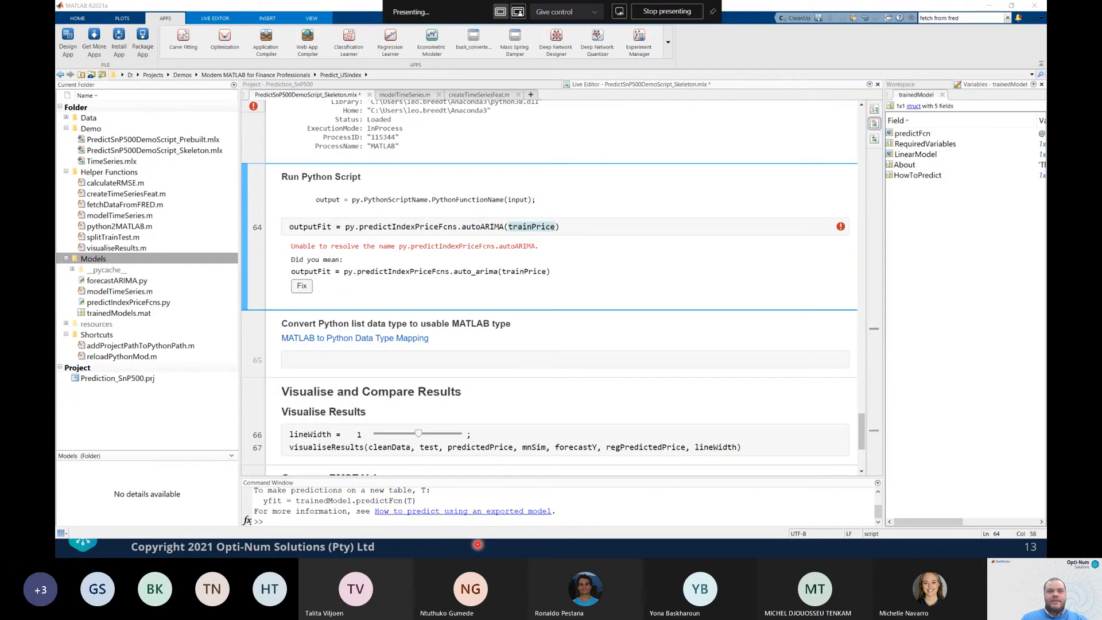
Change the called Python function from autoARIMA to autoArimaFcn, rerun the Run Python Script section and review its output
key(alt+Tab)
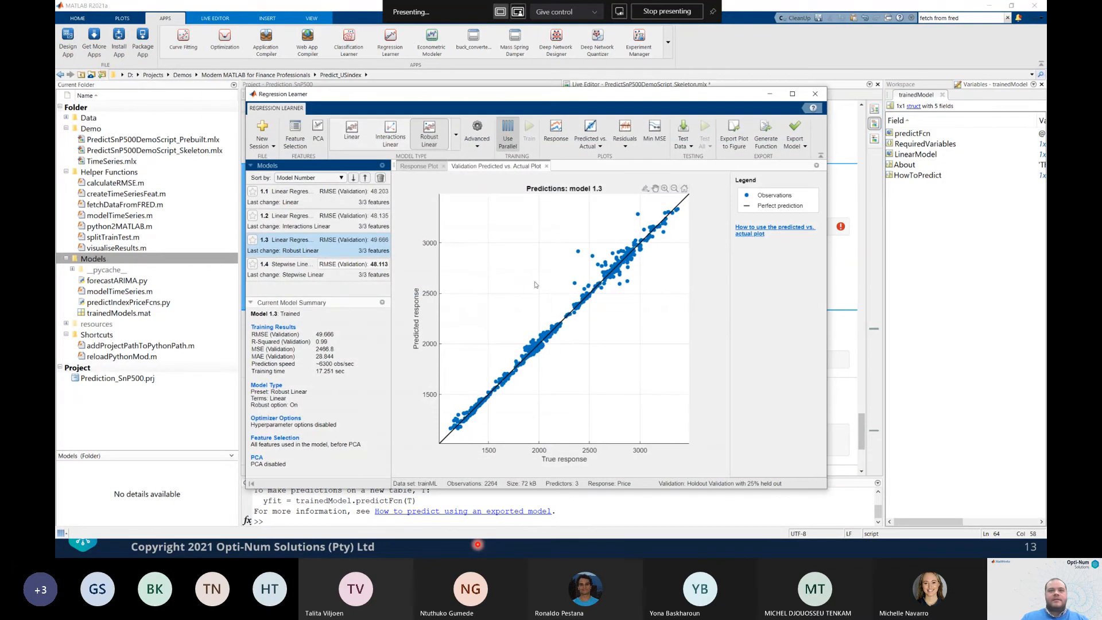
click(770, 95)
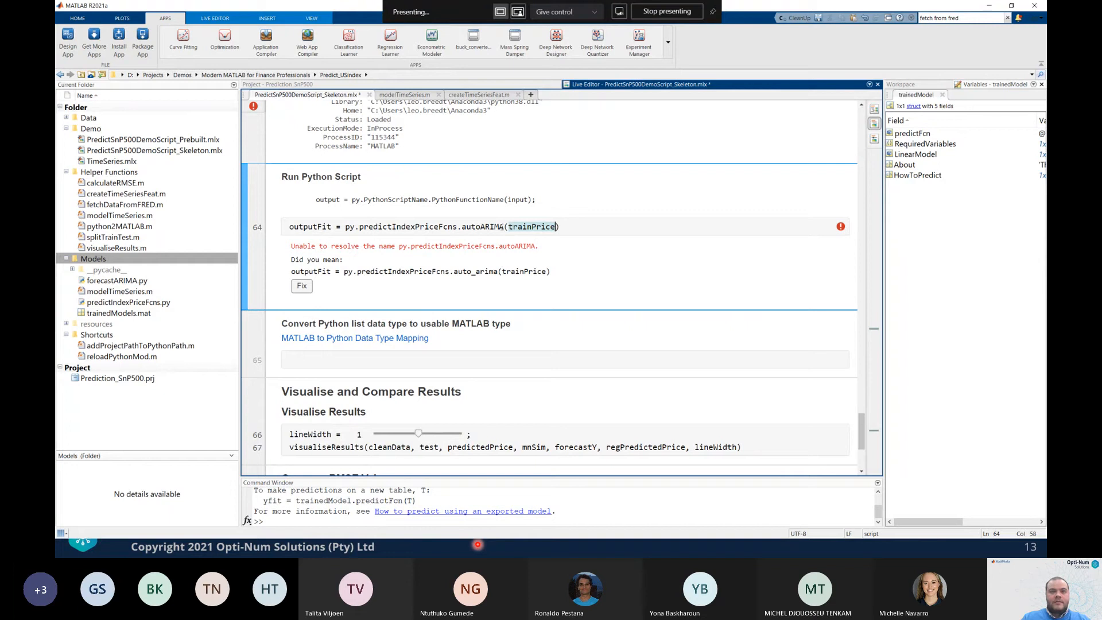
drag(503, 227, 480, 226)
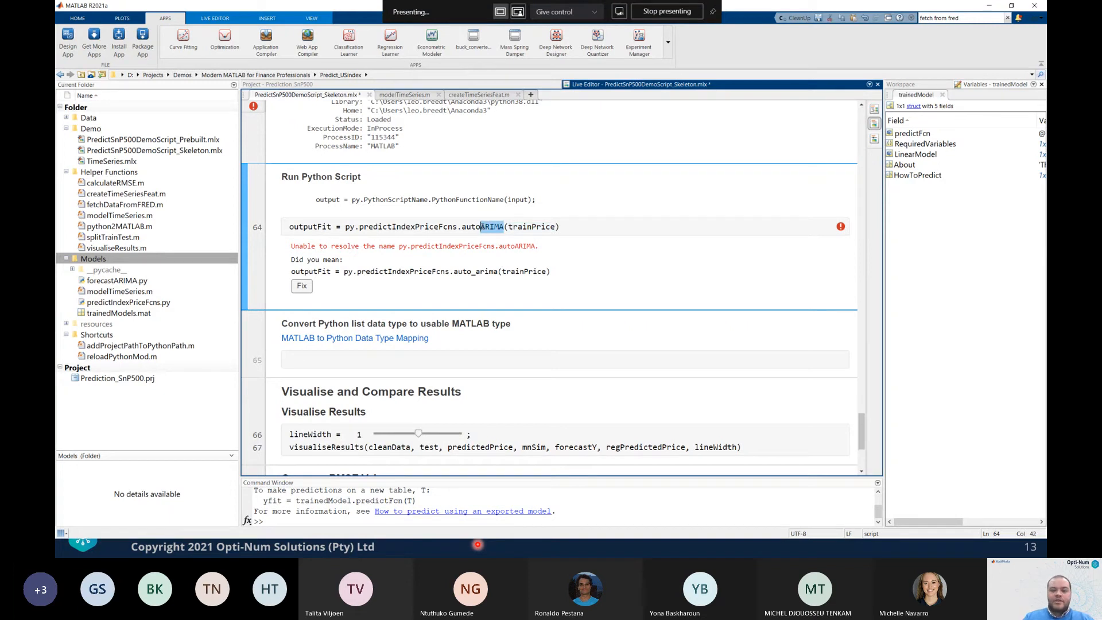
text(Arima)
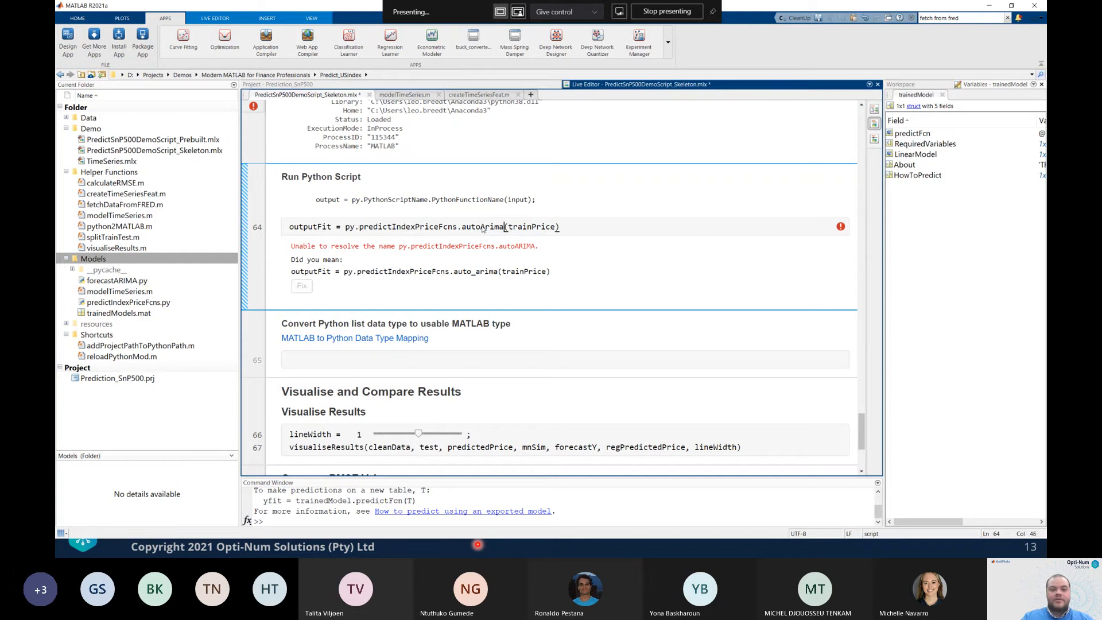
text(Fcn)
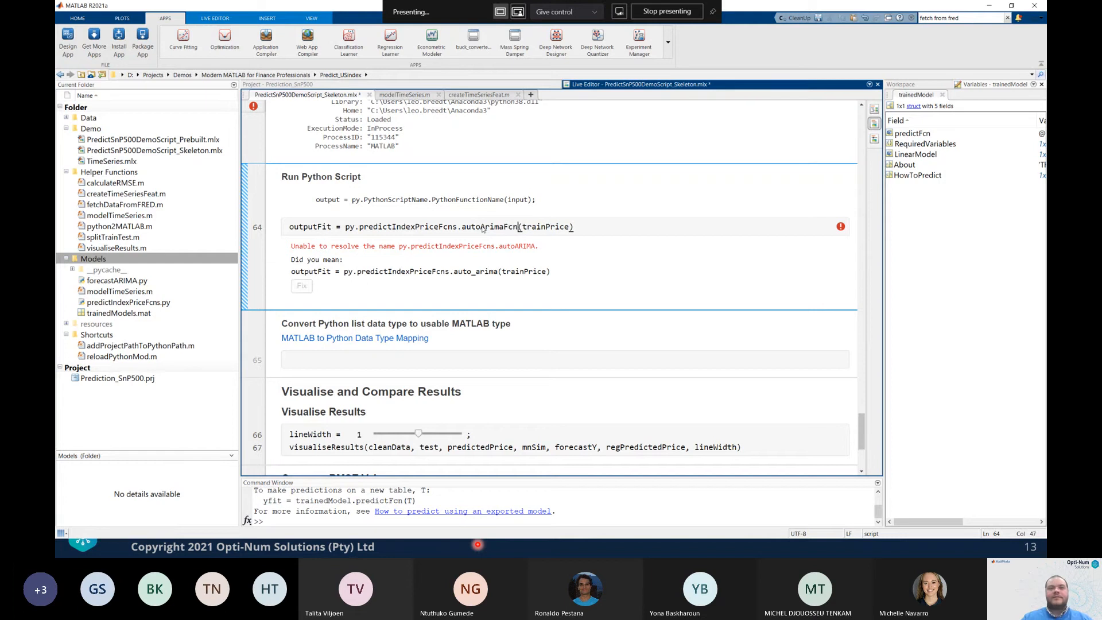
click(245, 238)
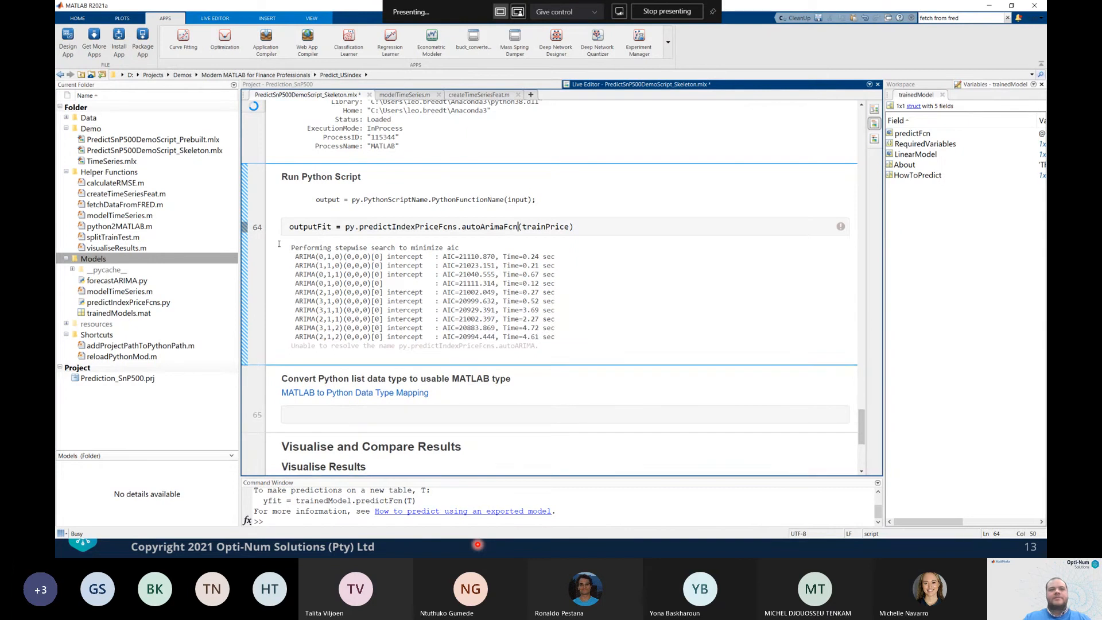
scroll(279, 244, down, 2)
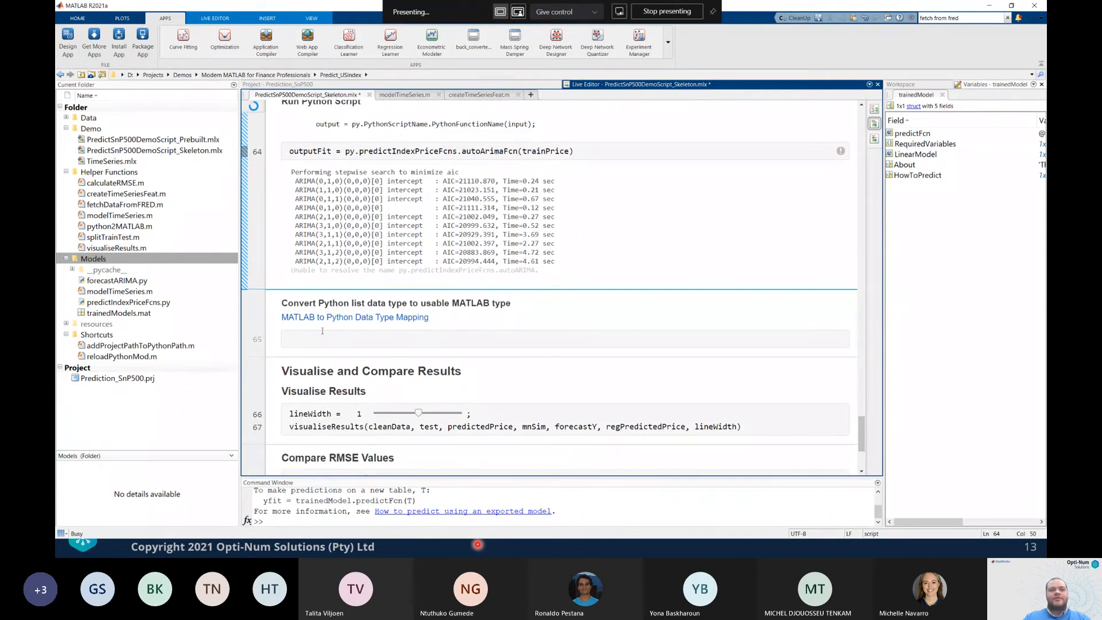
scroll(280, 282, down, 2)
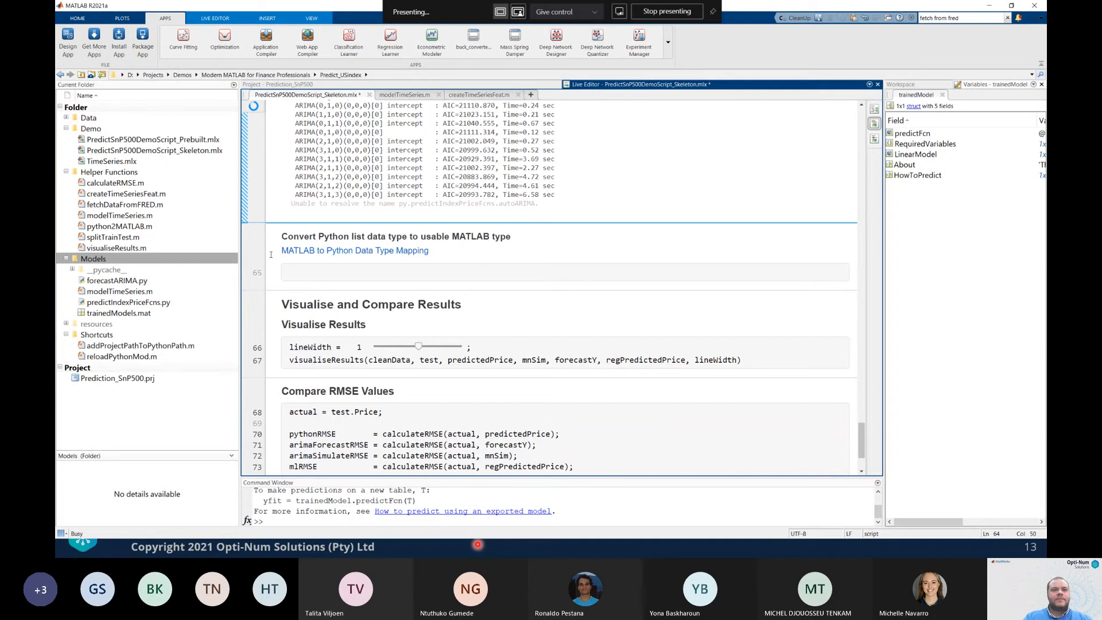
scroll(271, 254, up, 3)
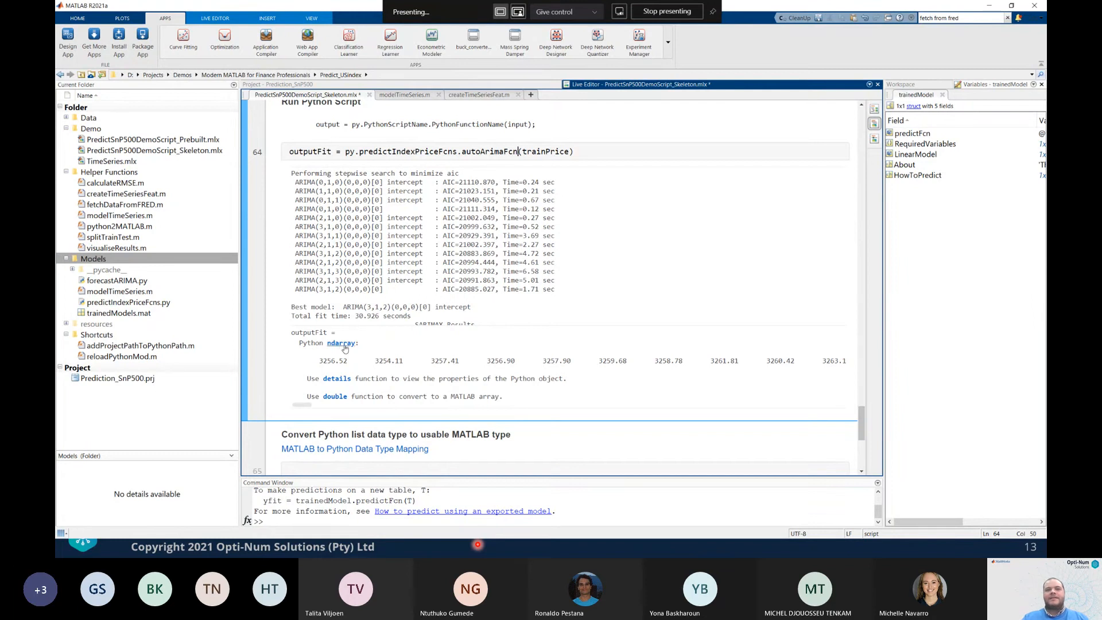
scroll(291, 361, down, 2)
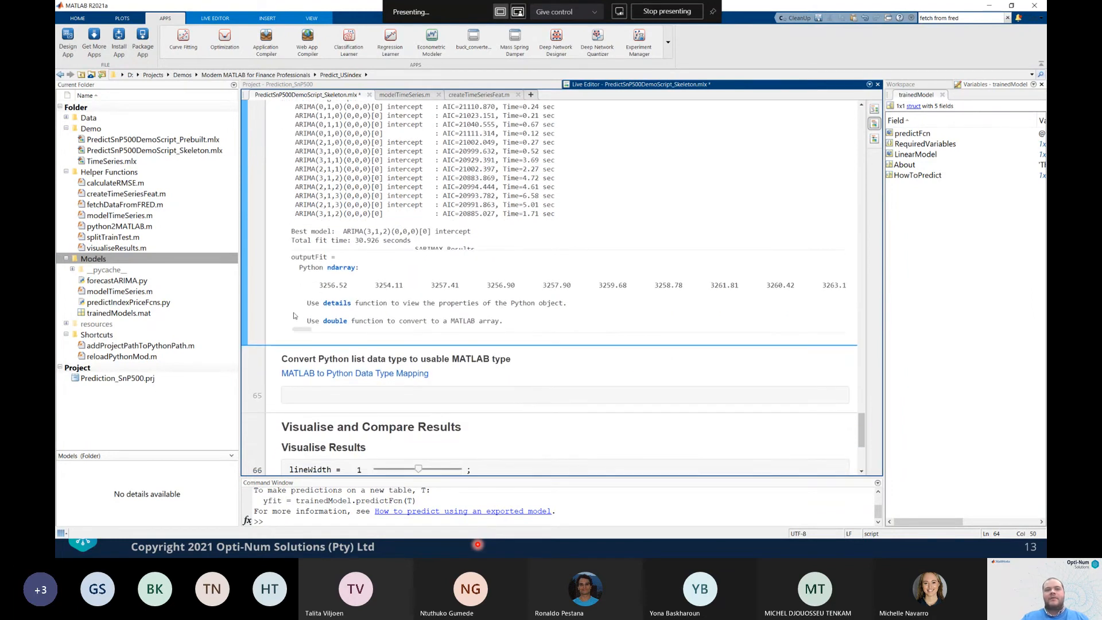
scroll(291, 317, up, 2)
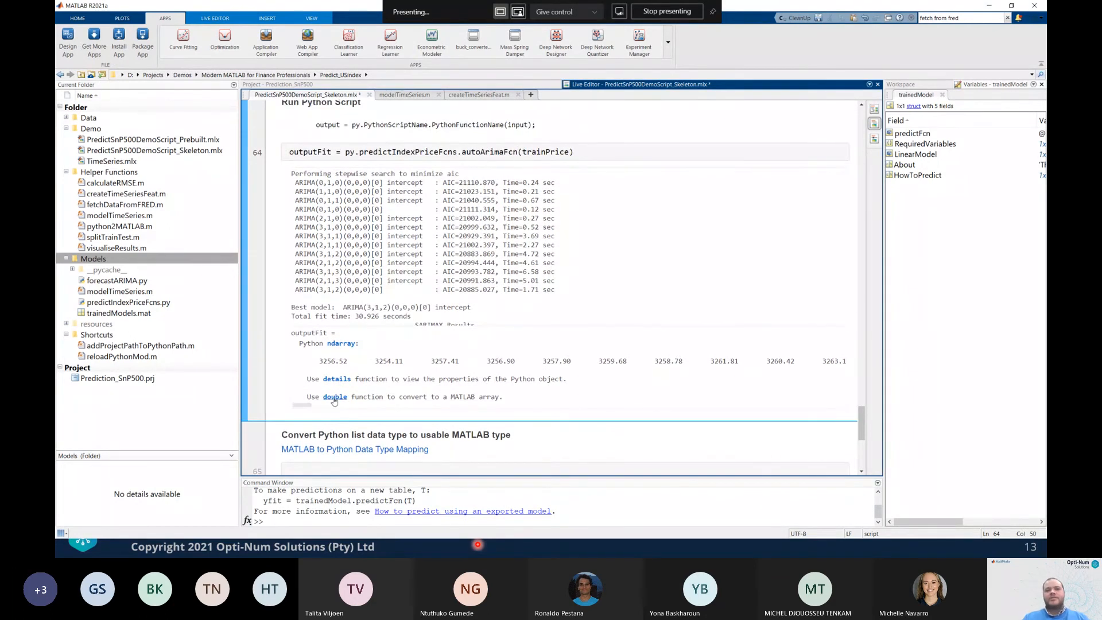
Add predictedPrice = double(outputFit)' under Convert Python list data type to usable MATLAB type and run that section
scroll(295, 390, down, 2)
click(295, 395)
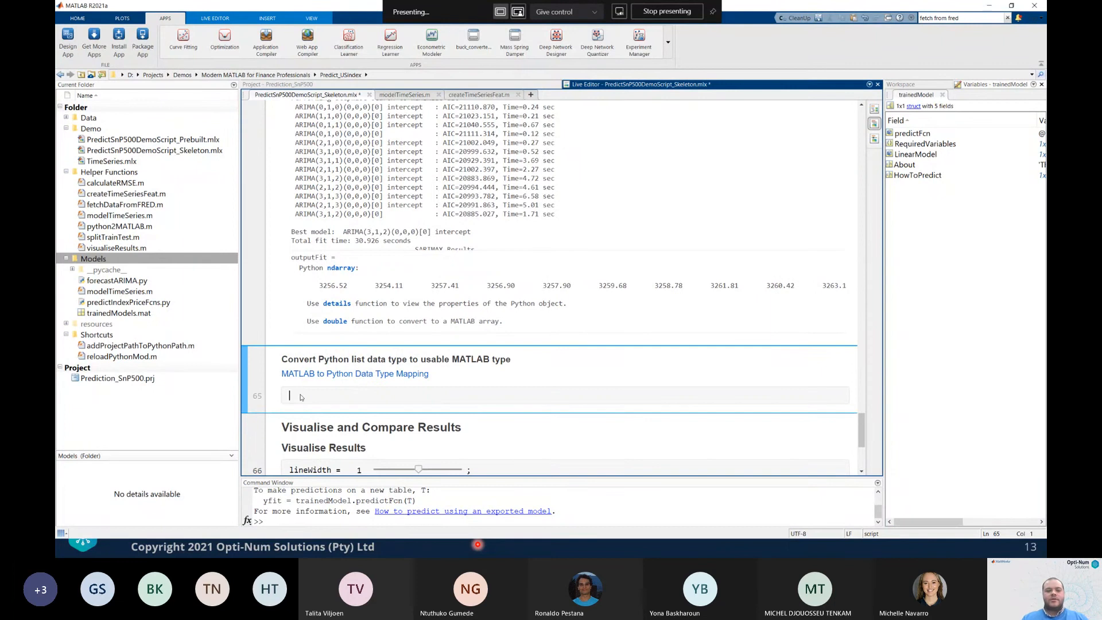
text(predicted)
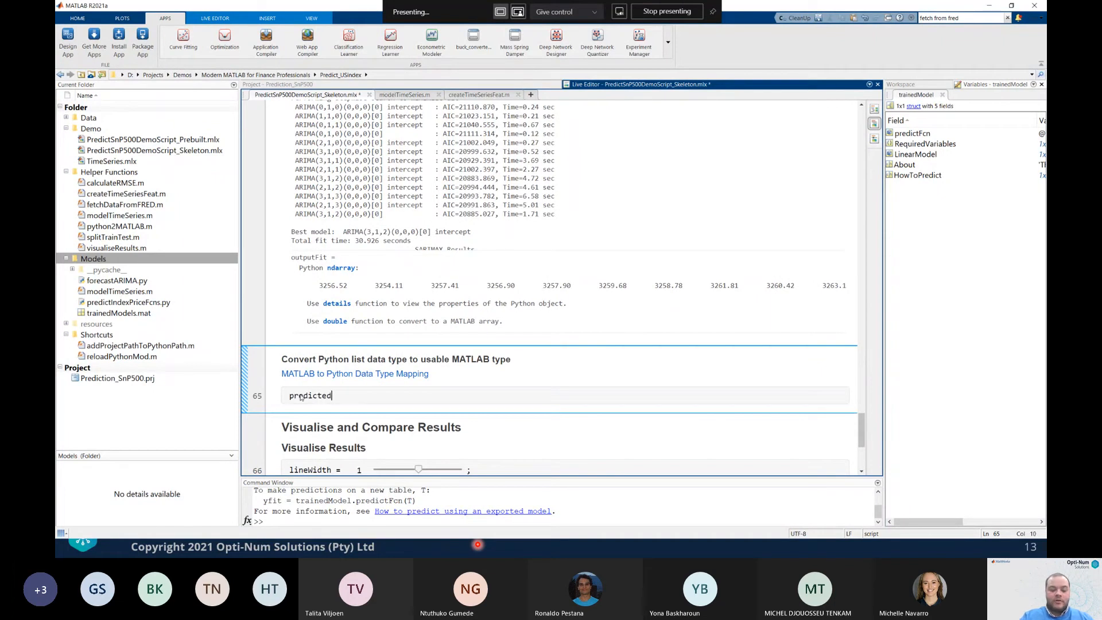
text(Price)
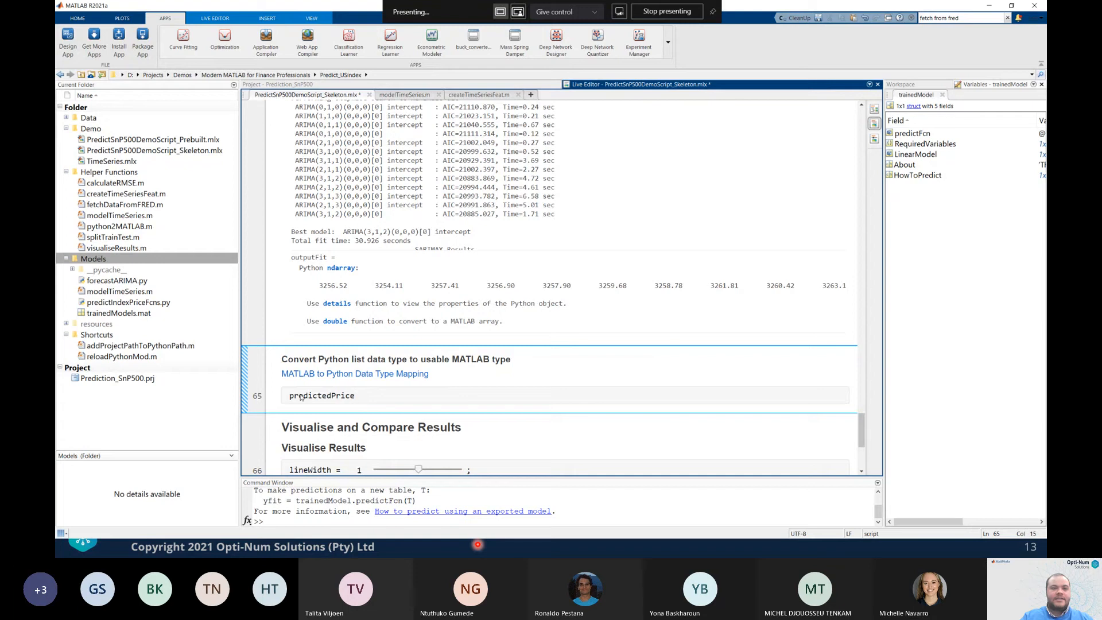
text( = )
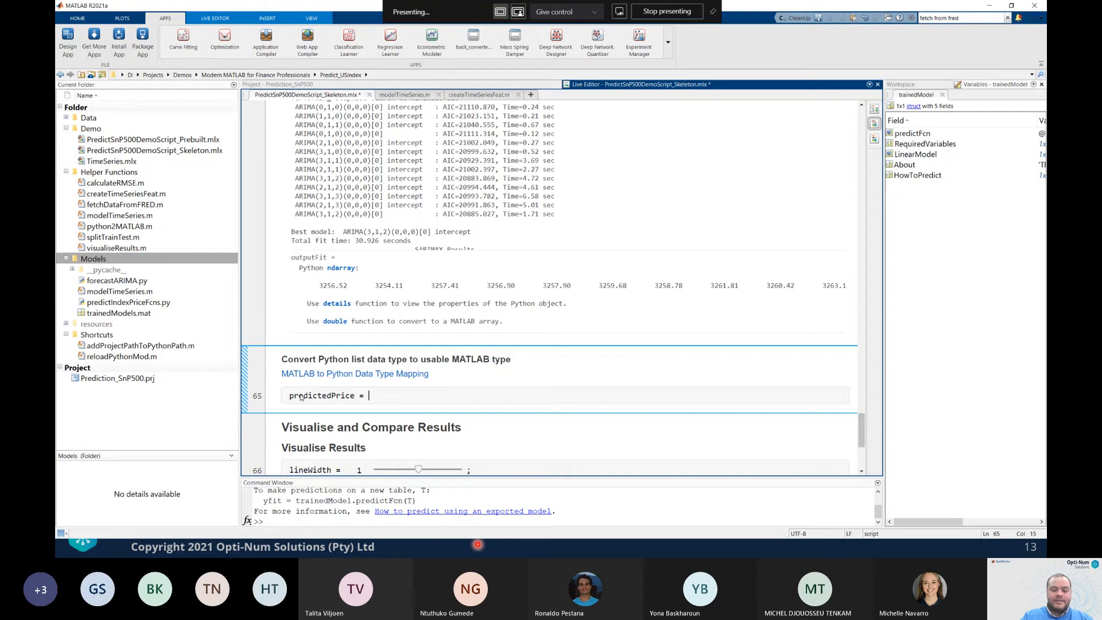
text(double(outp)
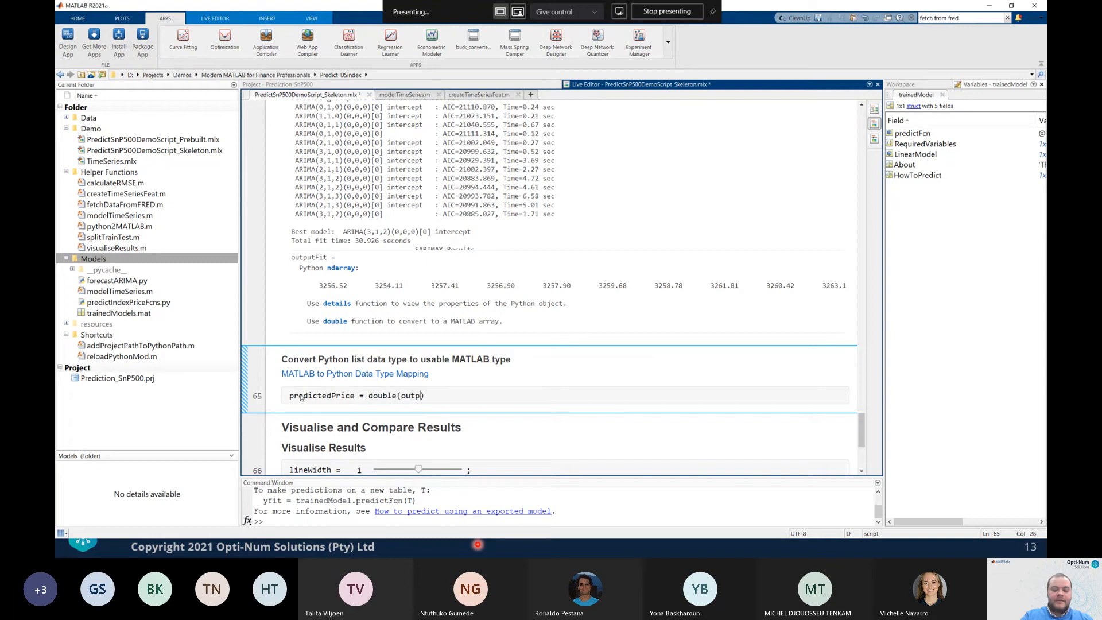
text(utFit))
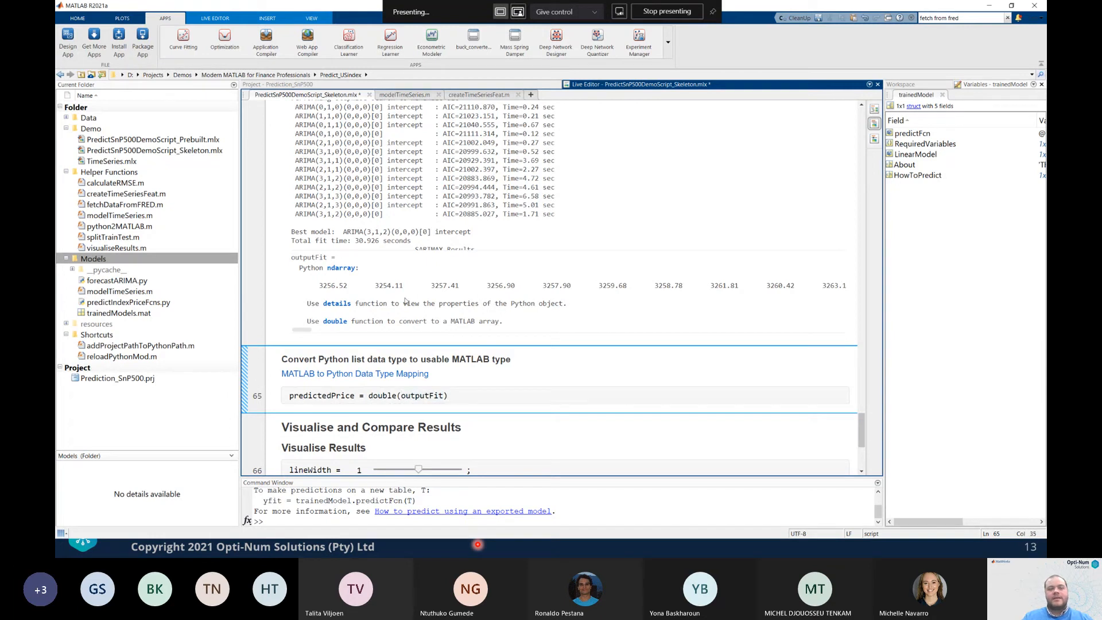
text(')
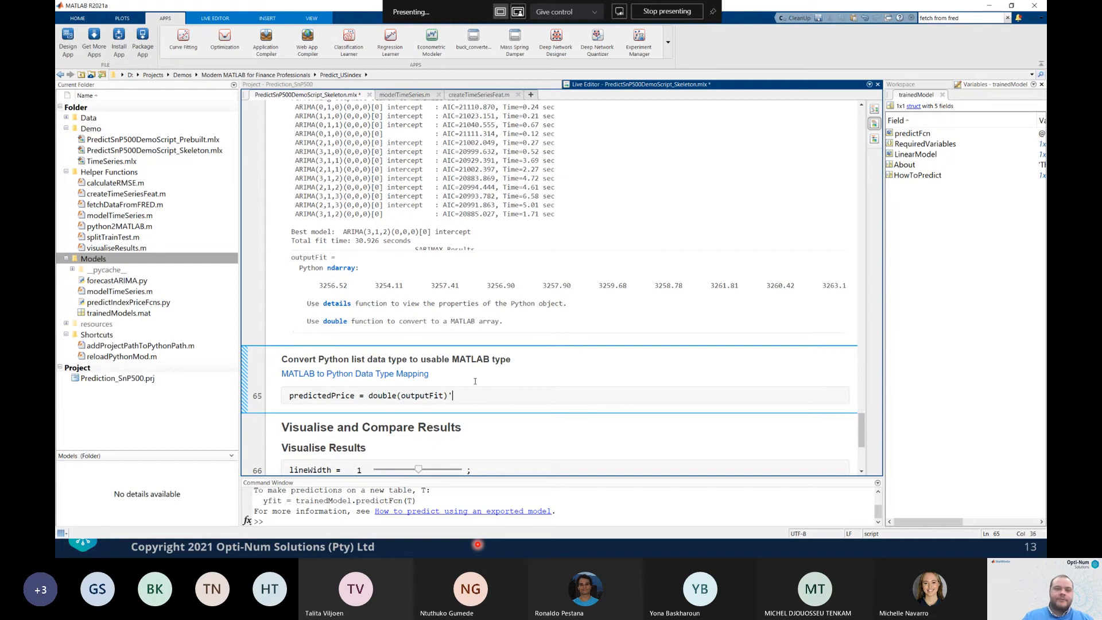
click(252, 372)
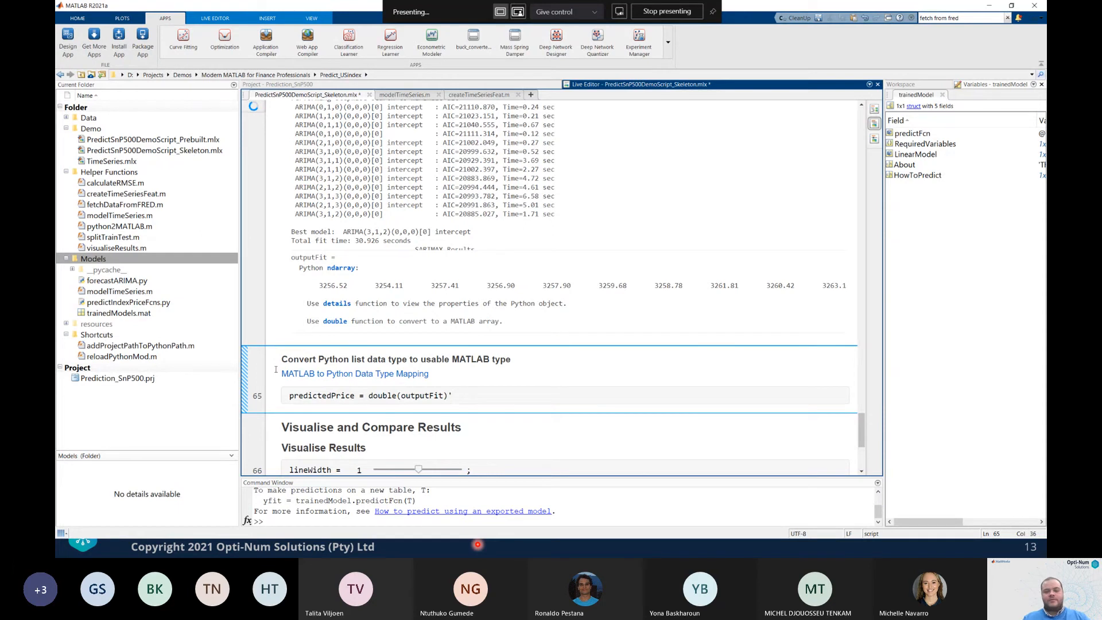
Run the Visualise Results section to plot the historical, test and predicted prices
scroll(276, 327, down, 3)
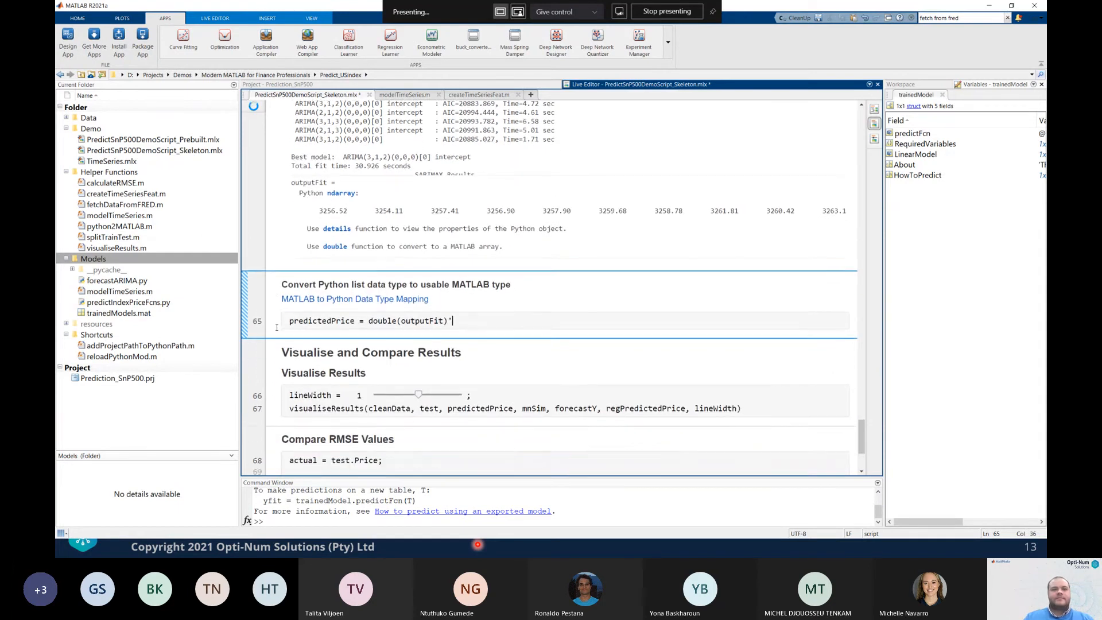
scroll(276, 327, down, 6)
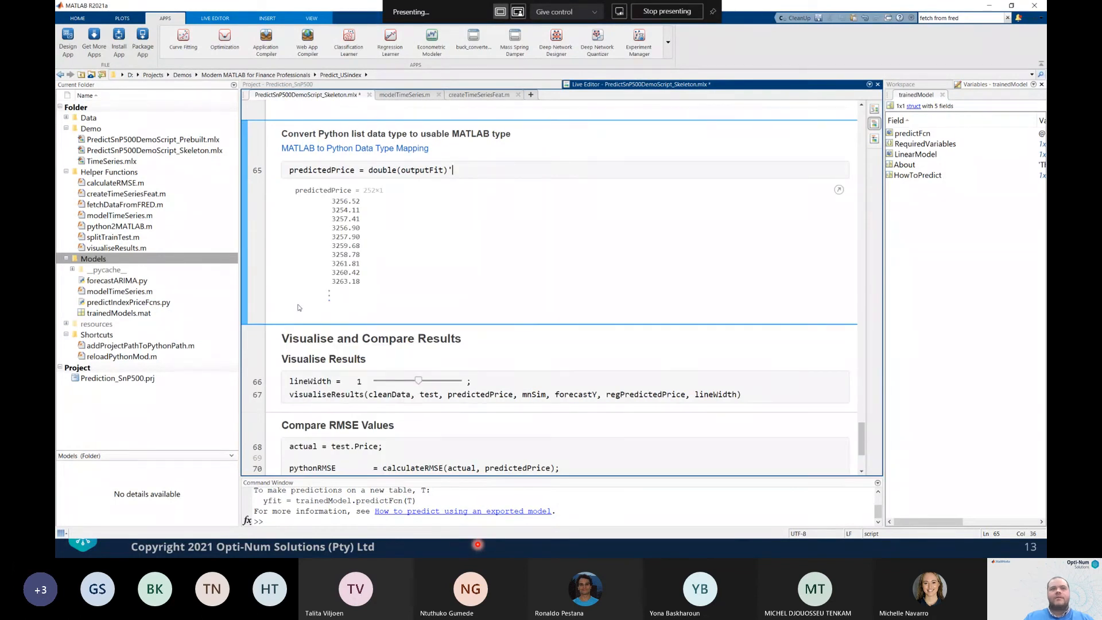
scroll(289, 311, down, 5)
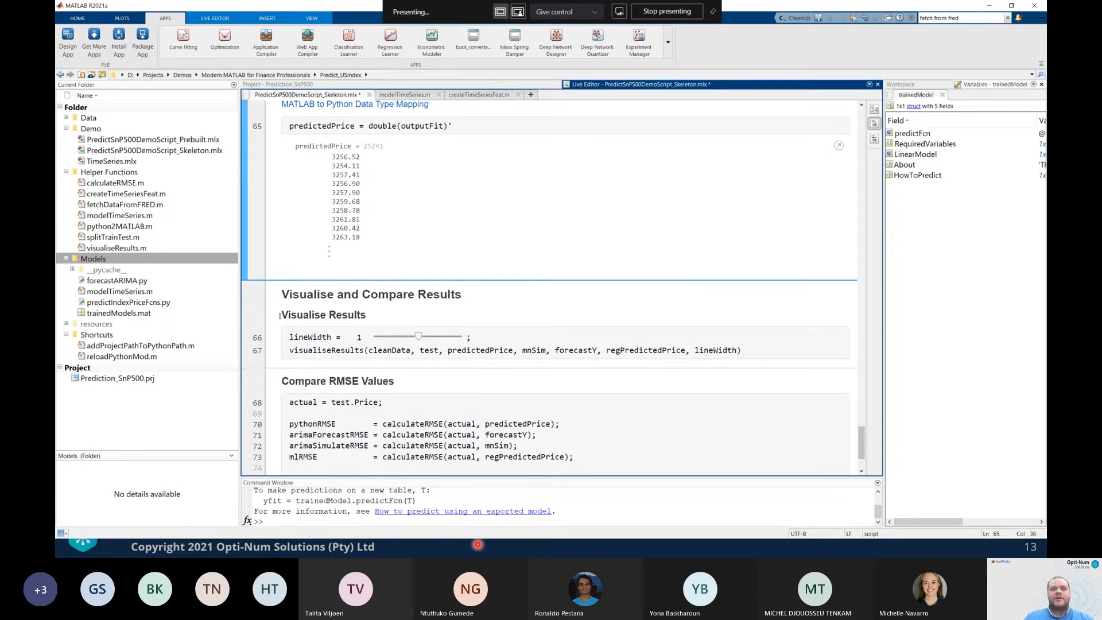
click(476, 239)
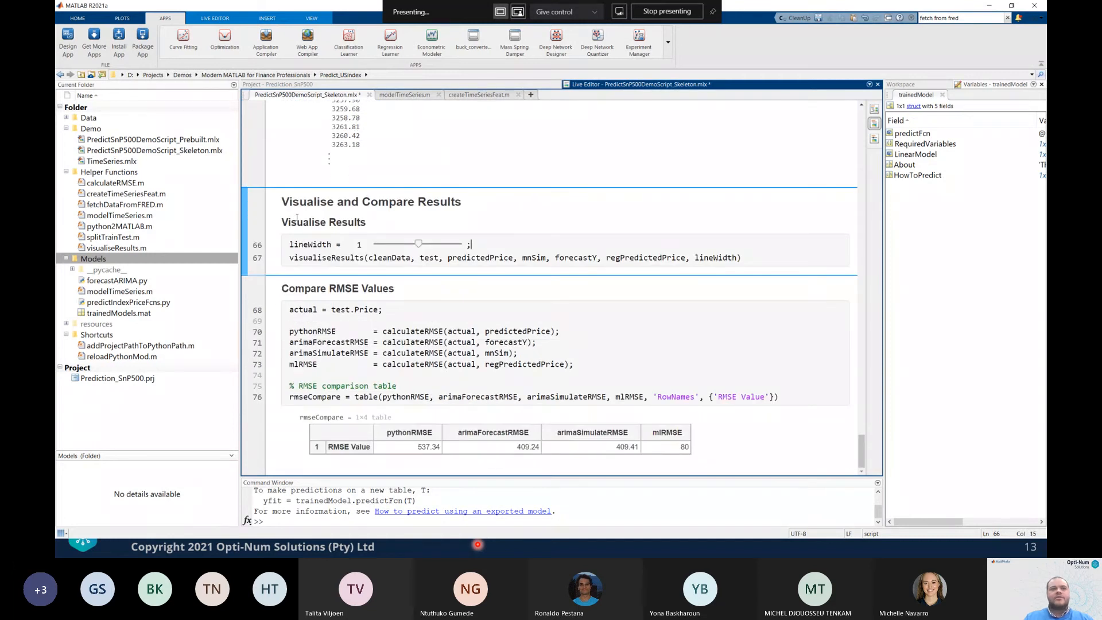
click(245, 256)
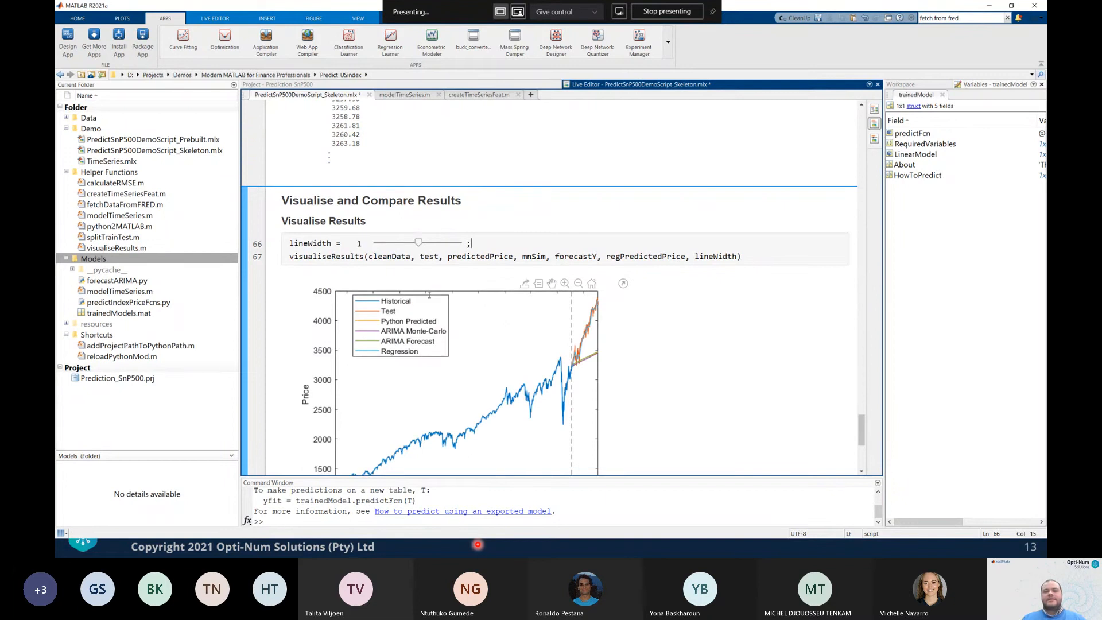
Set the lineWidth value to 1.4 so the results plot redraws with thicker lines
scroll(590, 330, down, 3)
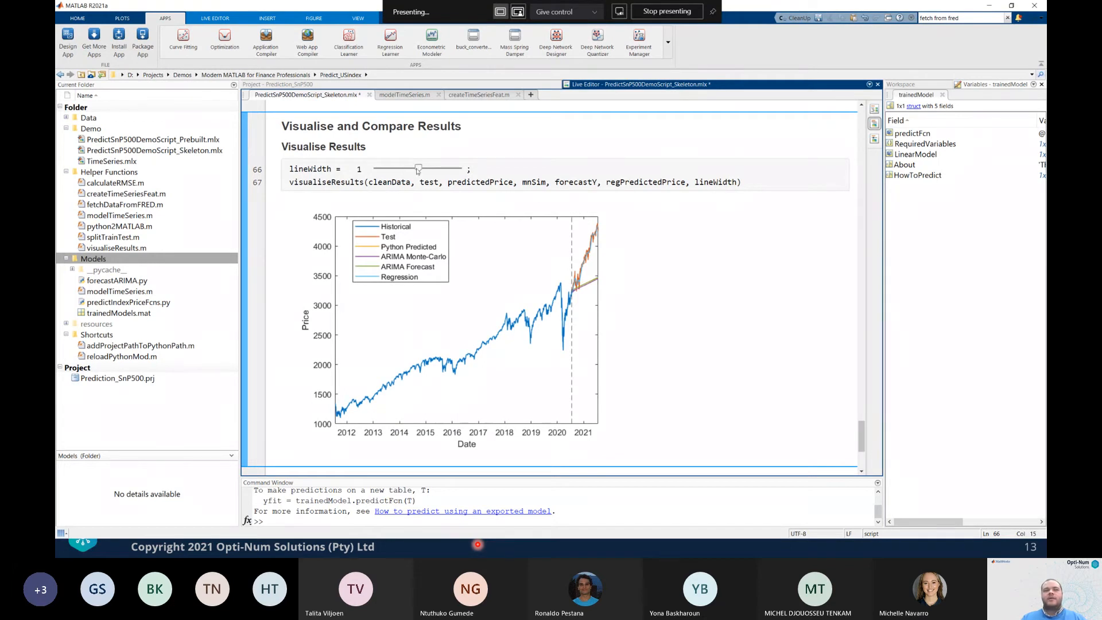
mouse_move(315, 169)
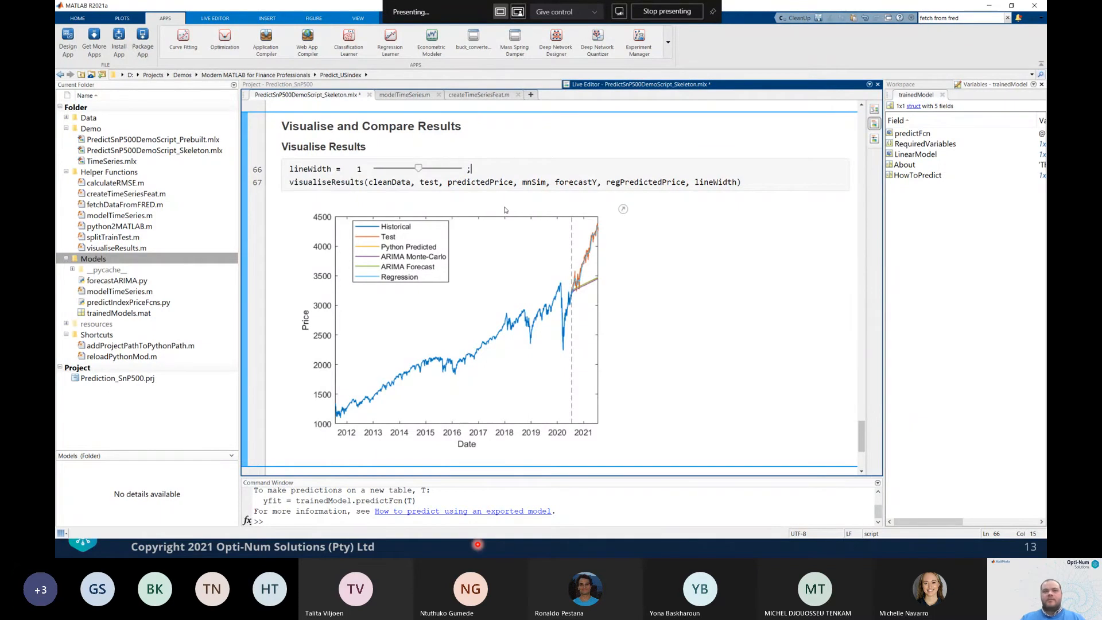
drag(421, 170, 436, 172)
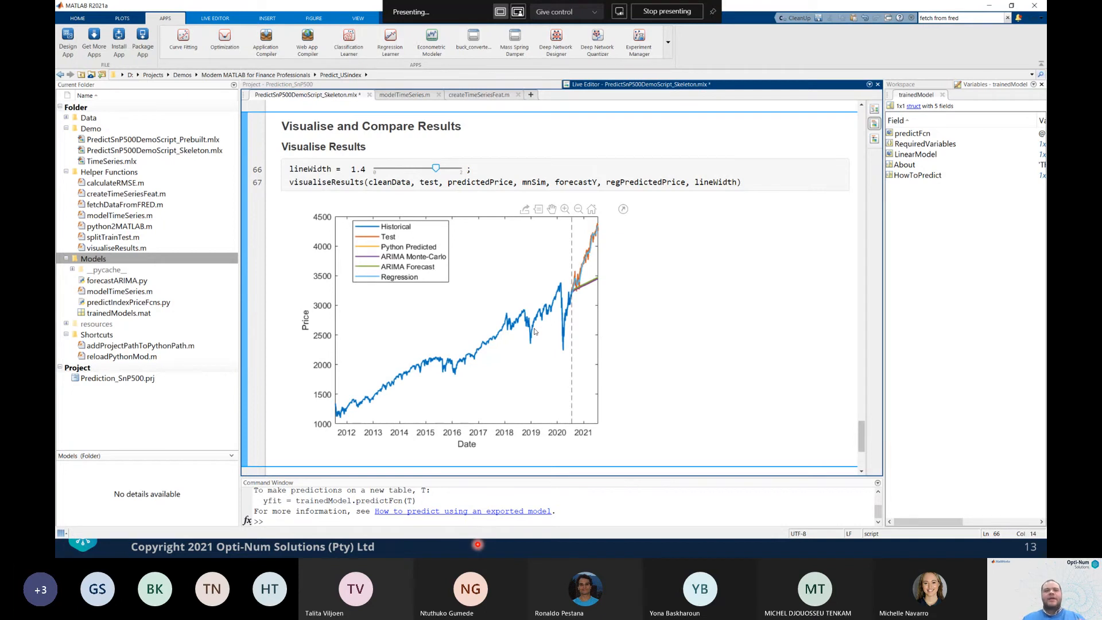
click(267, 17)
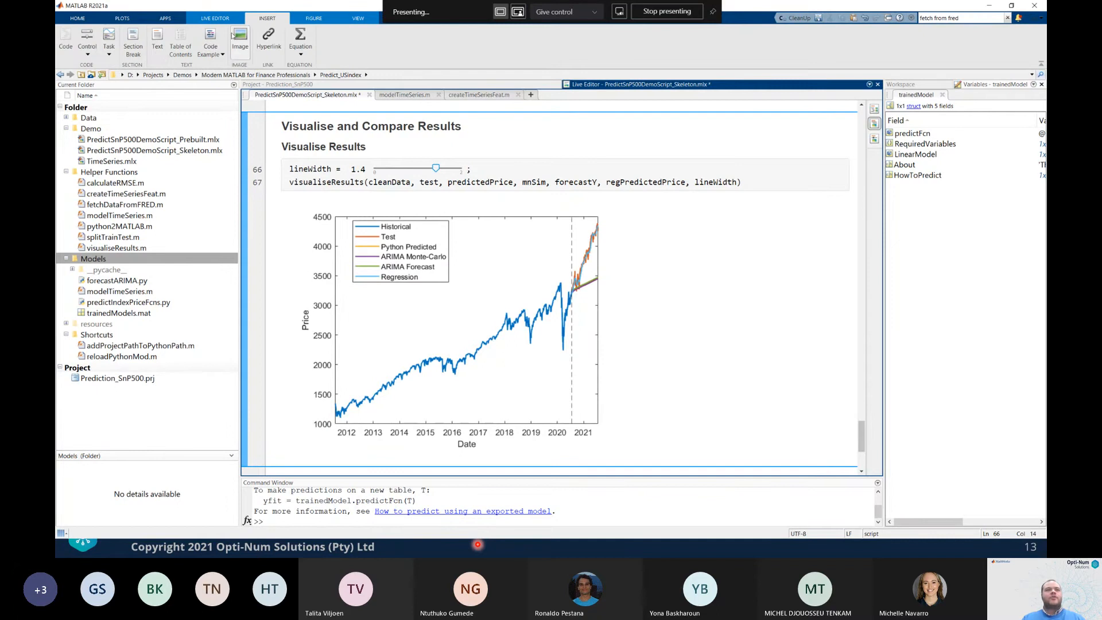
click(87, 49)
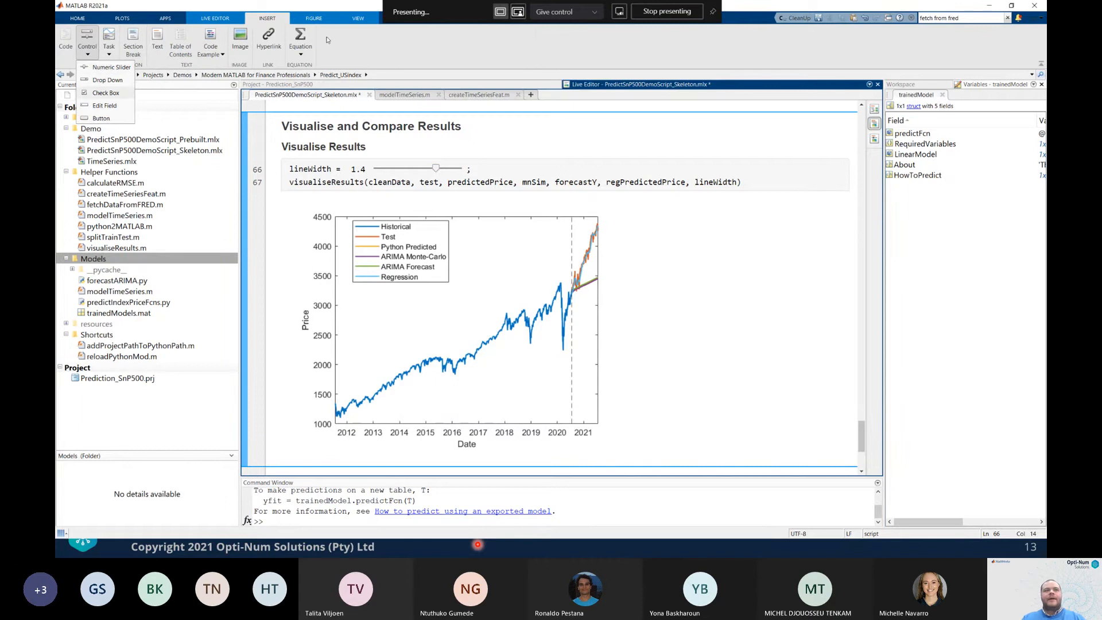
click(214, 20)
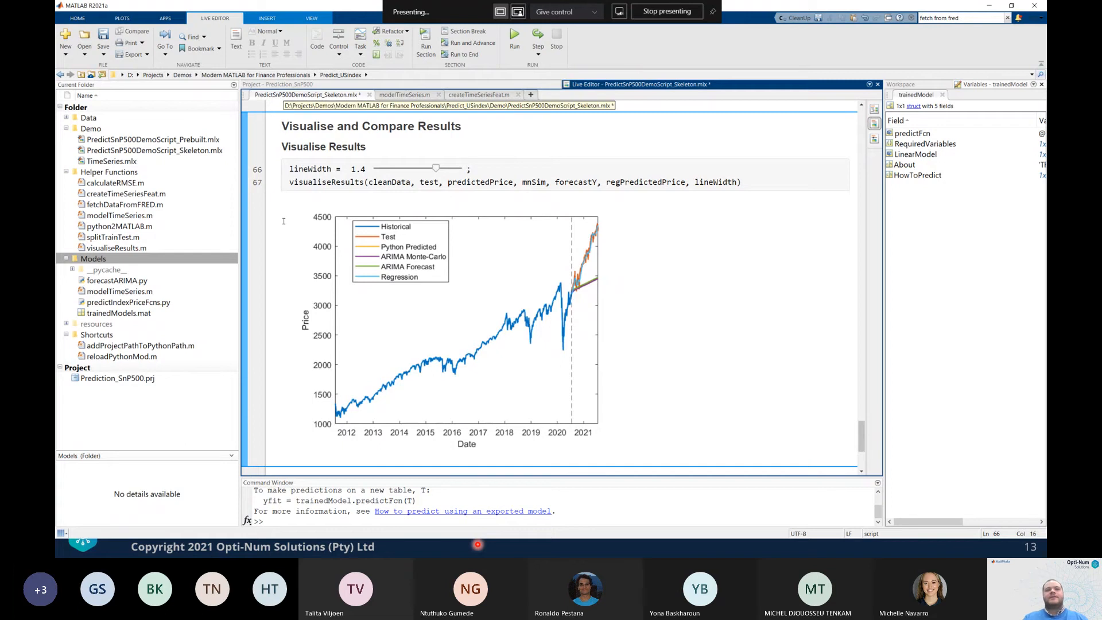
Run the Compare RMSE Values section to recalculate the comparison table for all models
scroll(283, 221, down, 5)
click(412, 311)
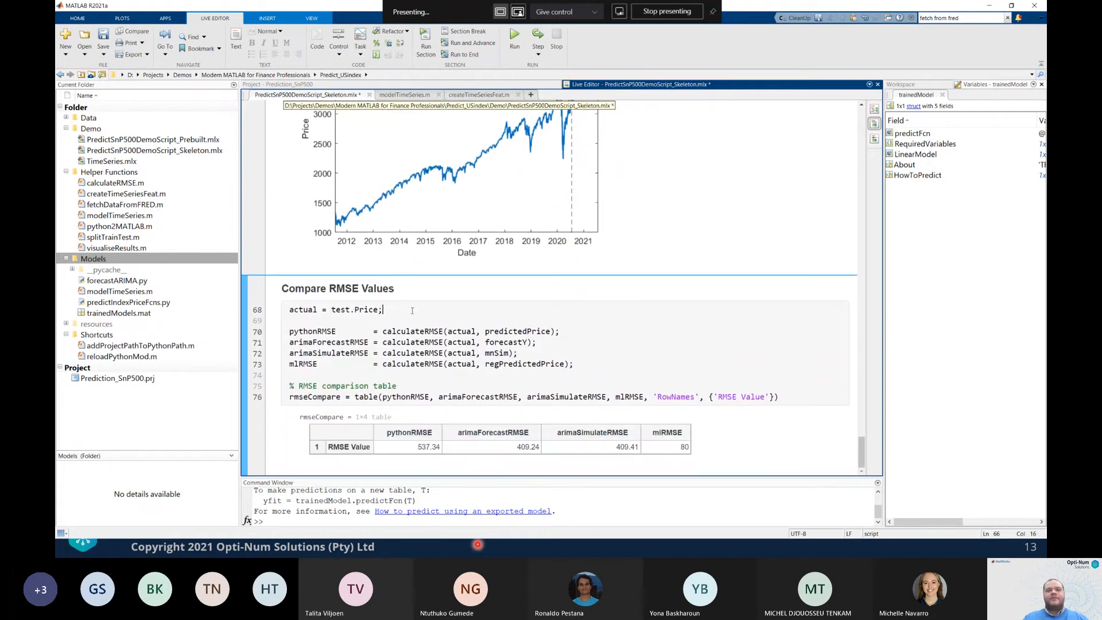
key(ctrl+Return)
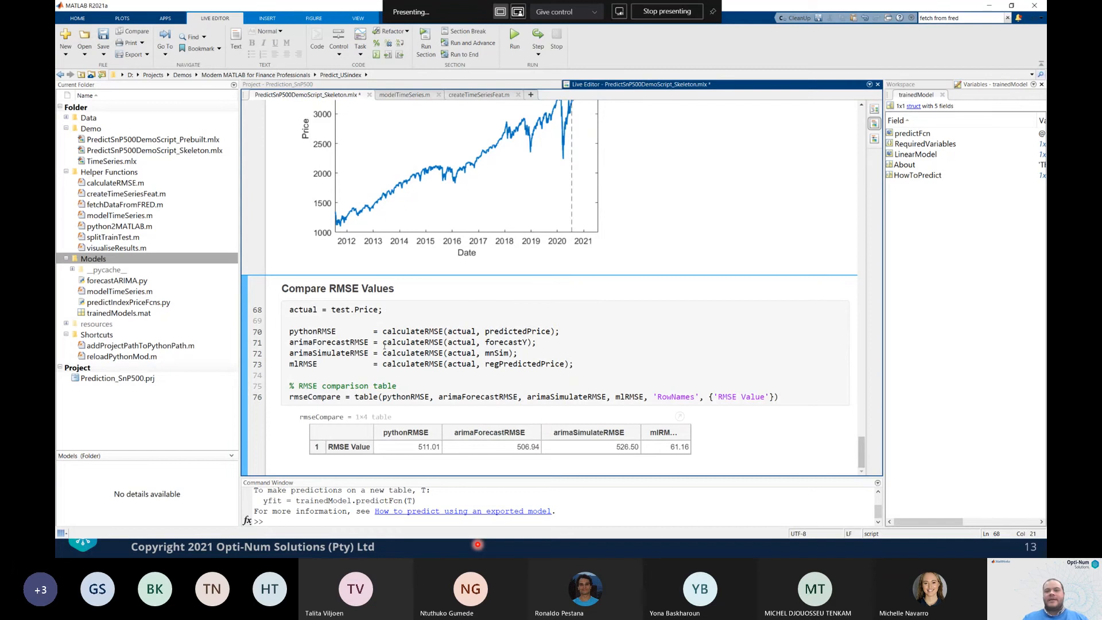
Zoom in on the prediction period after July 2020 in the results plot to compare the forecast lines
scroll(513, 339, up, 5)
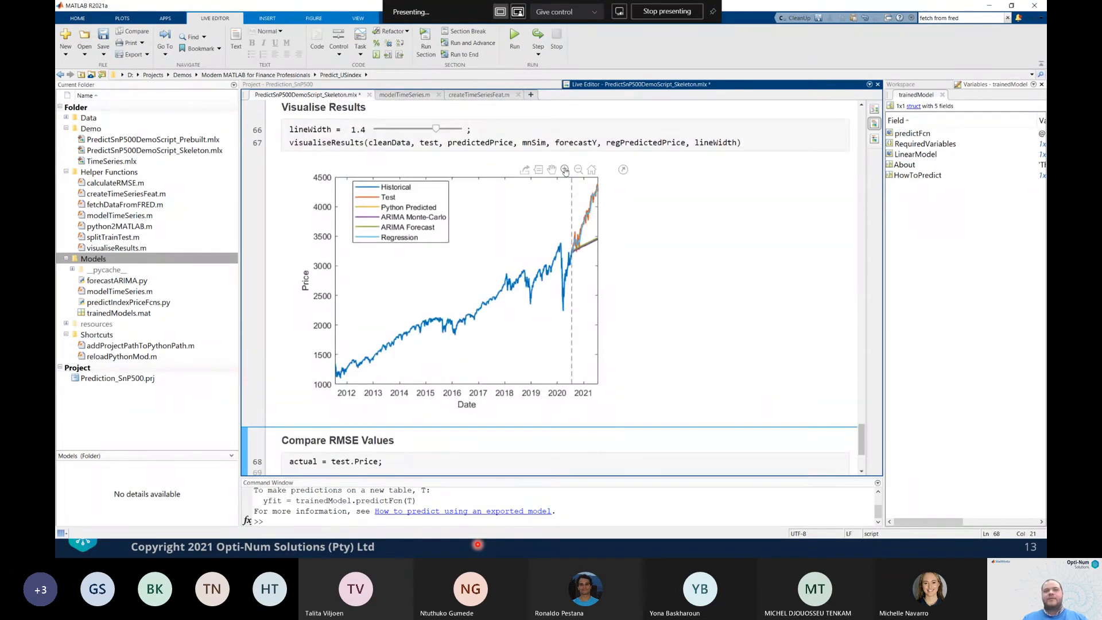
click(565, 170)
drag(547, 184, 664, 310)
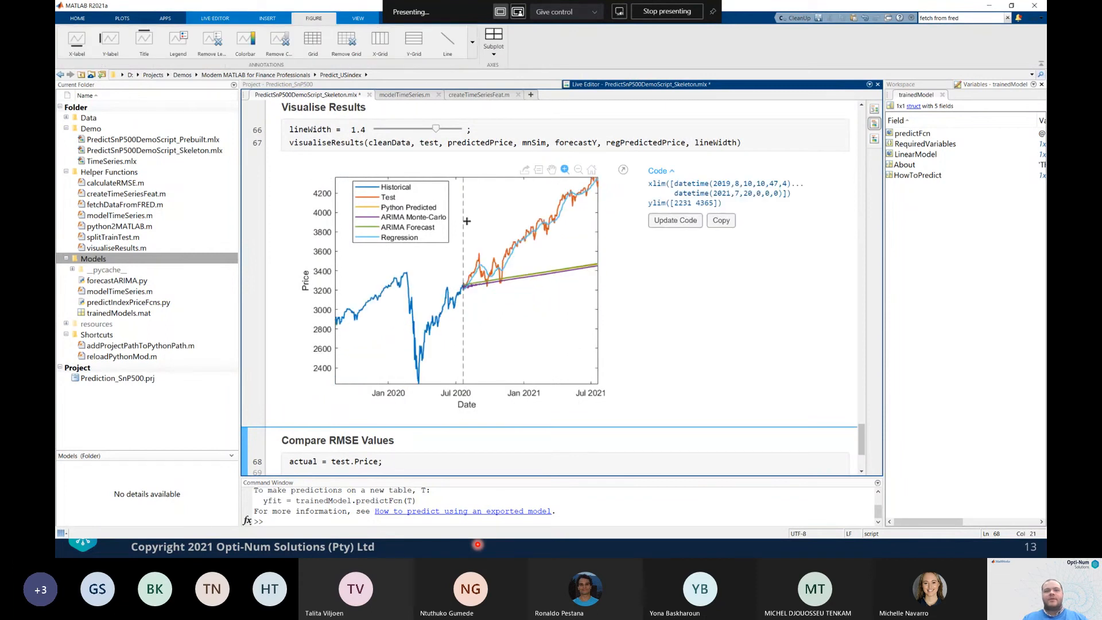
drag(467, 223, 579, 316)
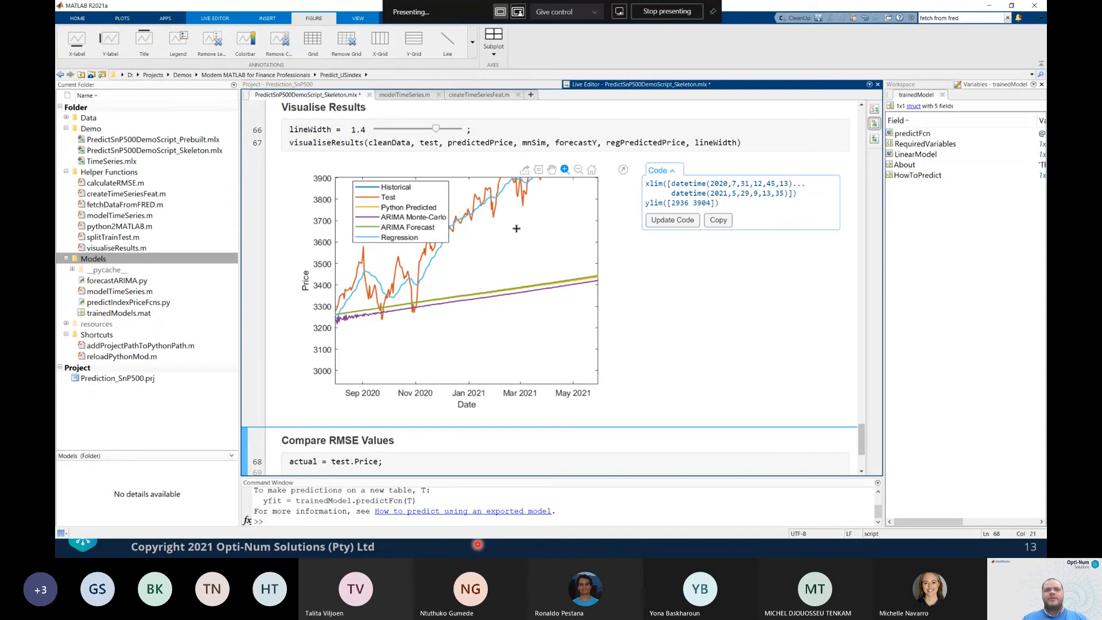
Restore the results plot to its full view and save the live script
scroll(559, 174, up, 1)
click(587, 170)
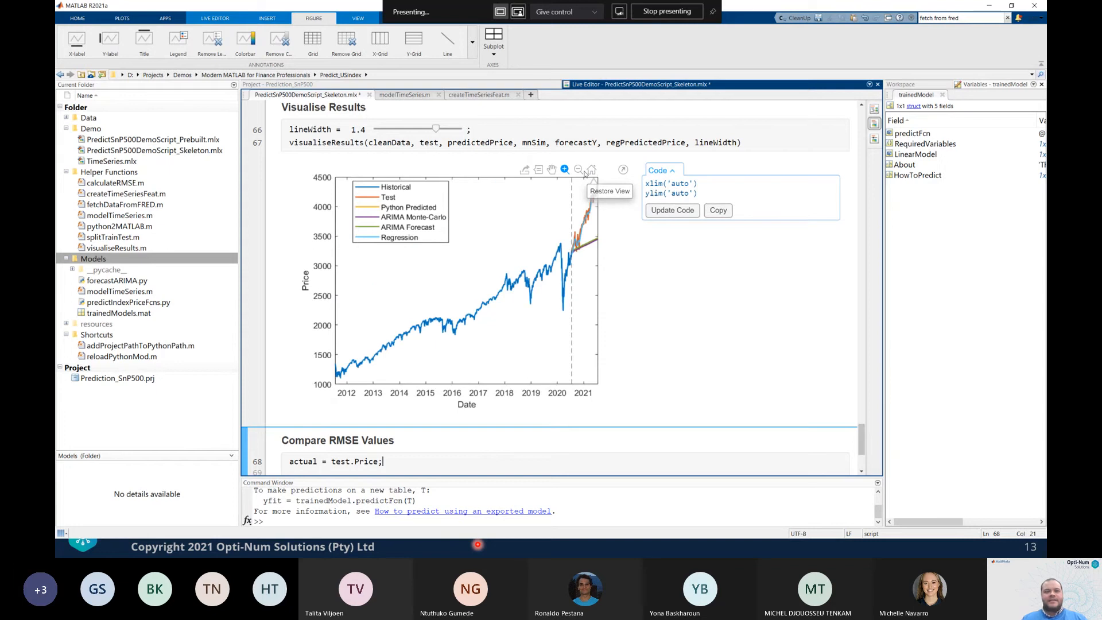
key(ctrl+s)
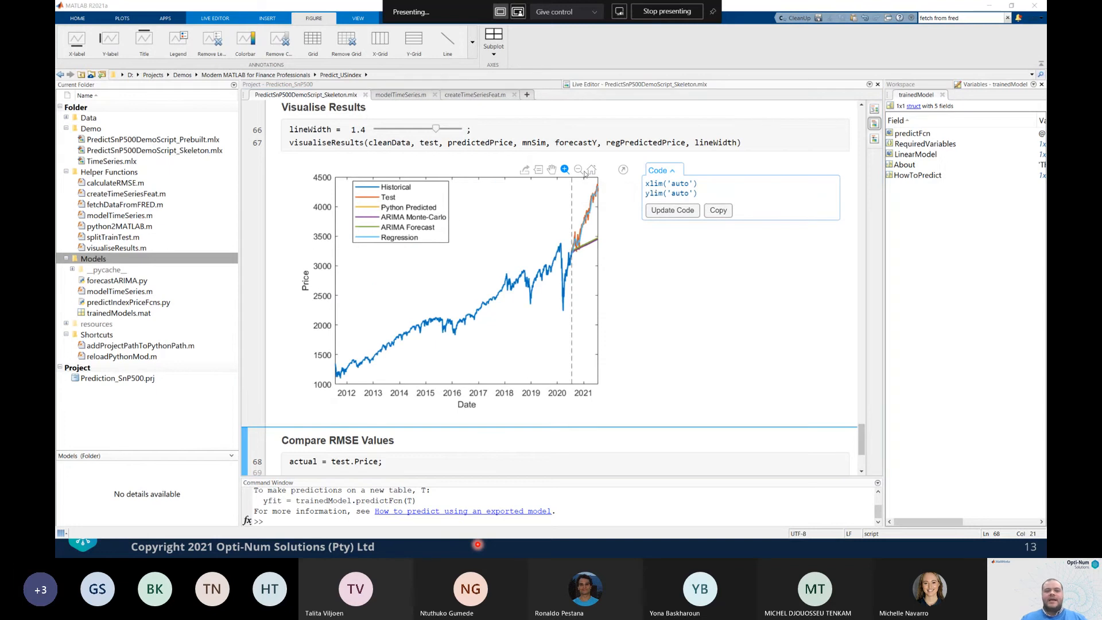